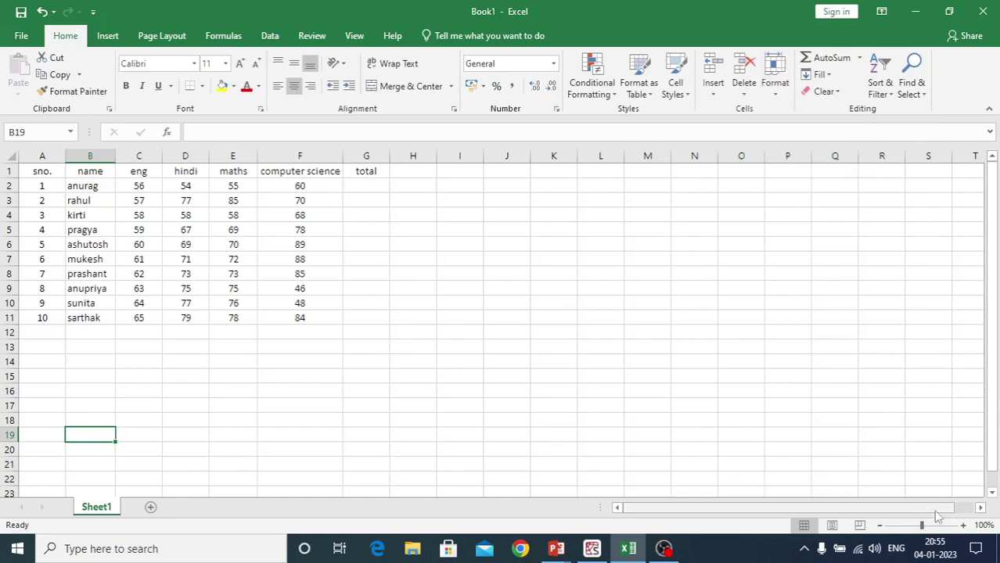
Zoom the marks sheet to 130% and scroll back up to show the header row
left_click(963, 527)
left_click(964, 527)
left_click(964, 526)
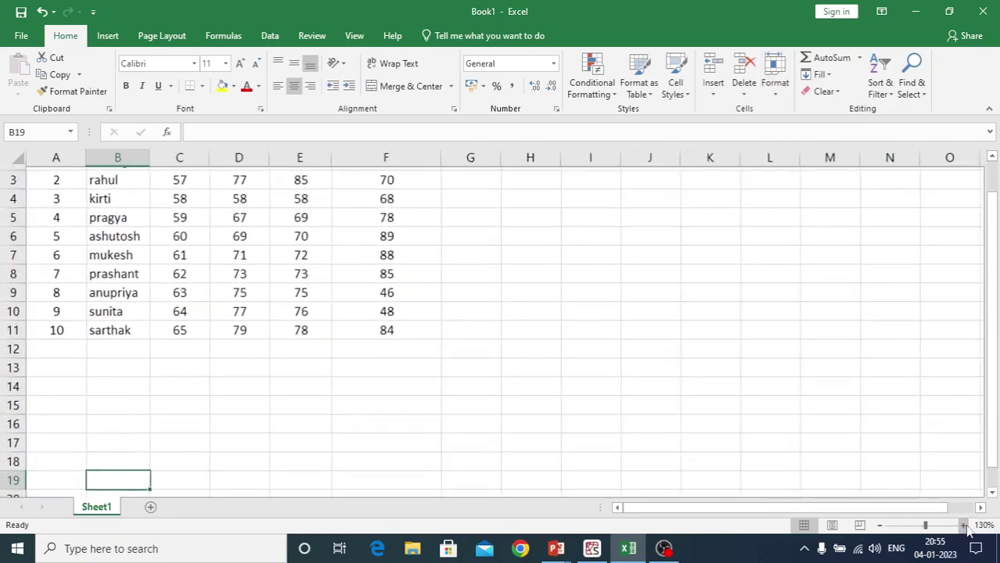
scroll(505, 386, "up", 1)
scroll(505, 385, "up", 1)
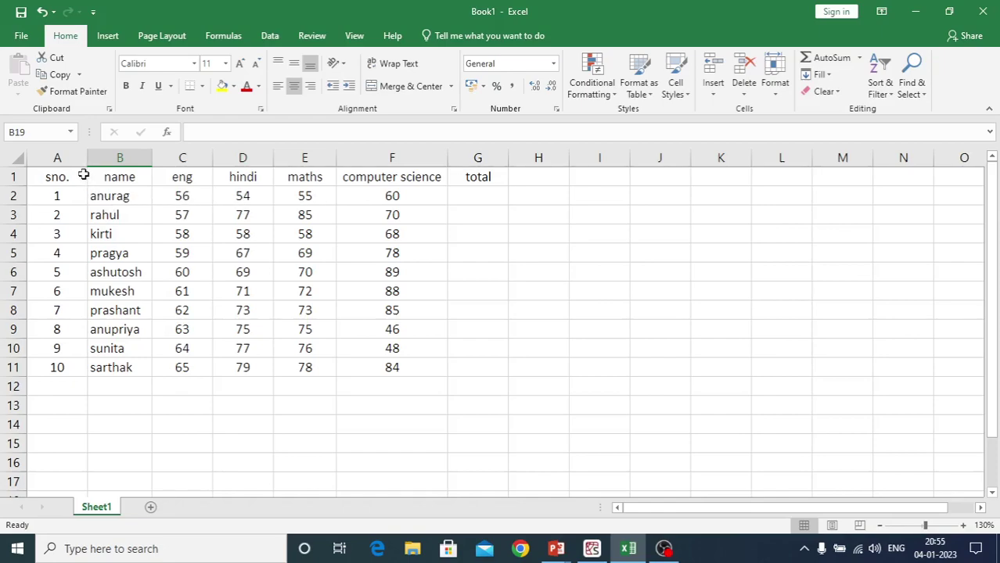
left_click_drag(55, 173, 56, 368)
left_click_drag(120, 176, 129, 372)
left_click_drag(195, 175, 201, 369)
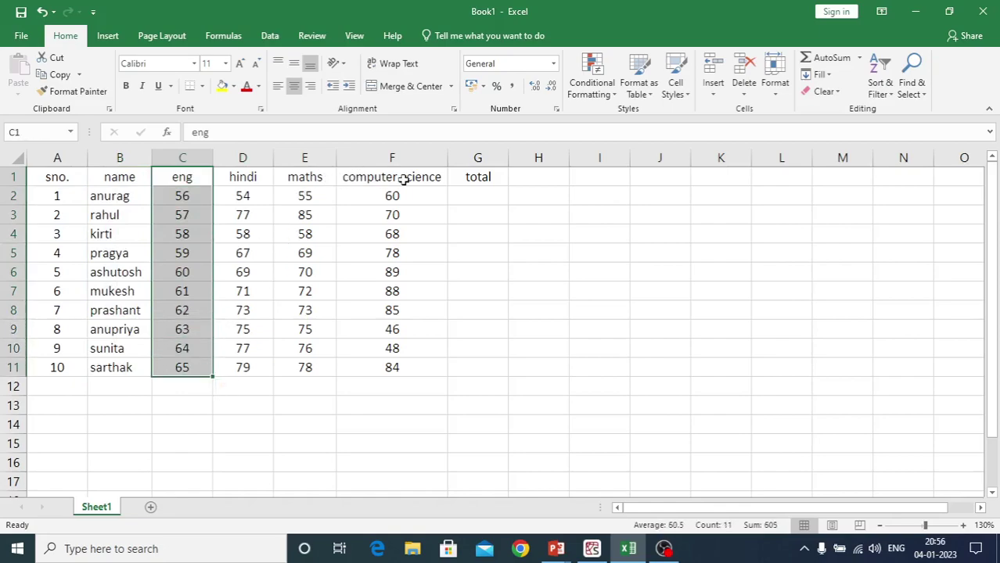
left_click_drag(437, 175, 443, 375)
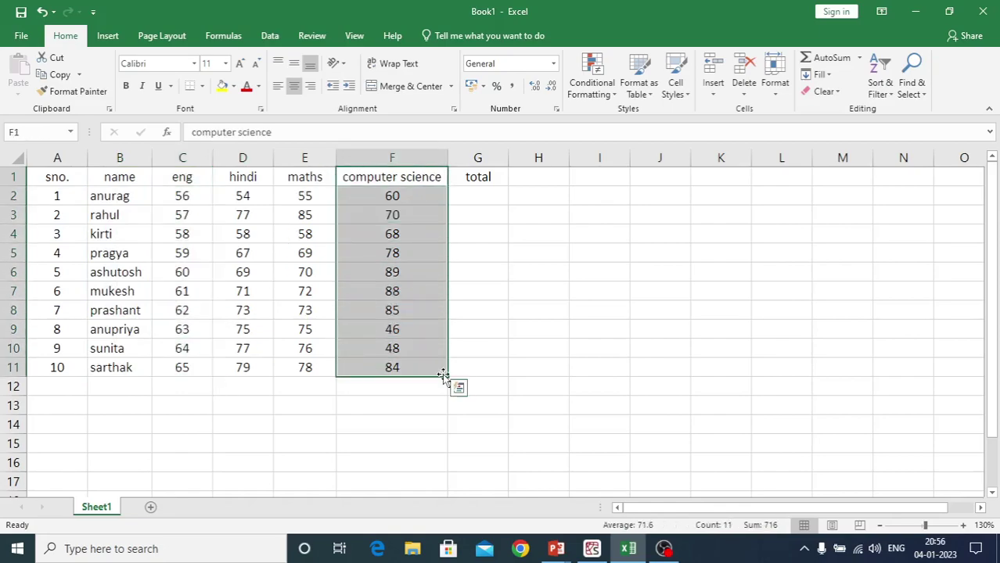
left_click_drag(475, 178, 483, 361)
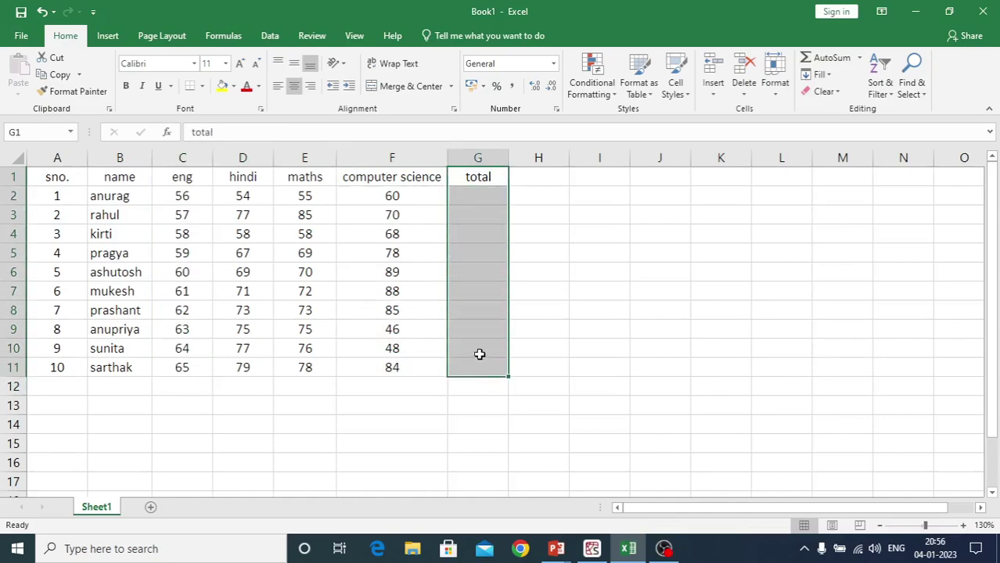
left_click(145, 419)
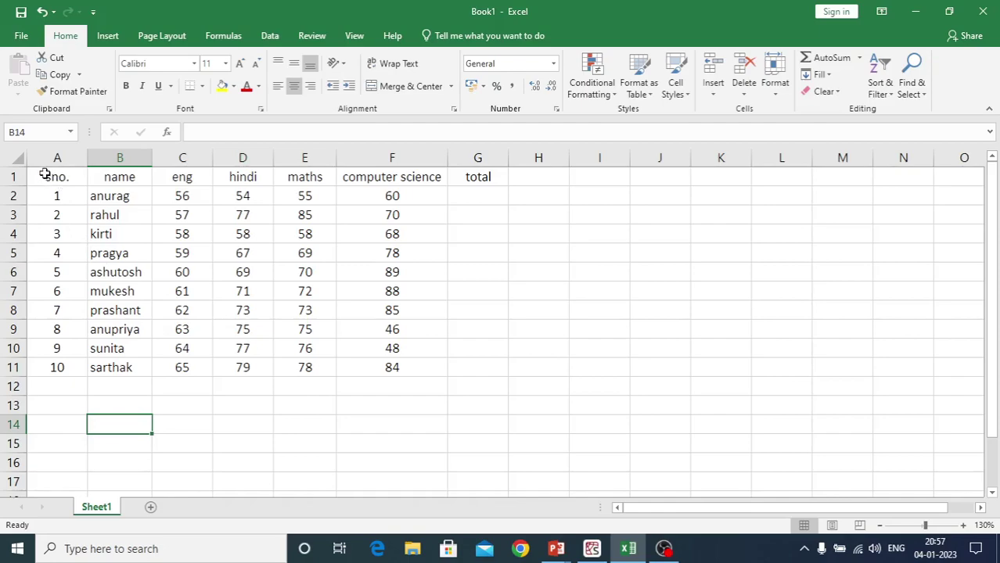
left_click_drag(45, 174, 364, 370)
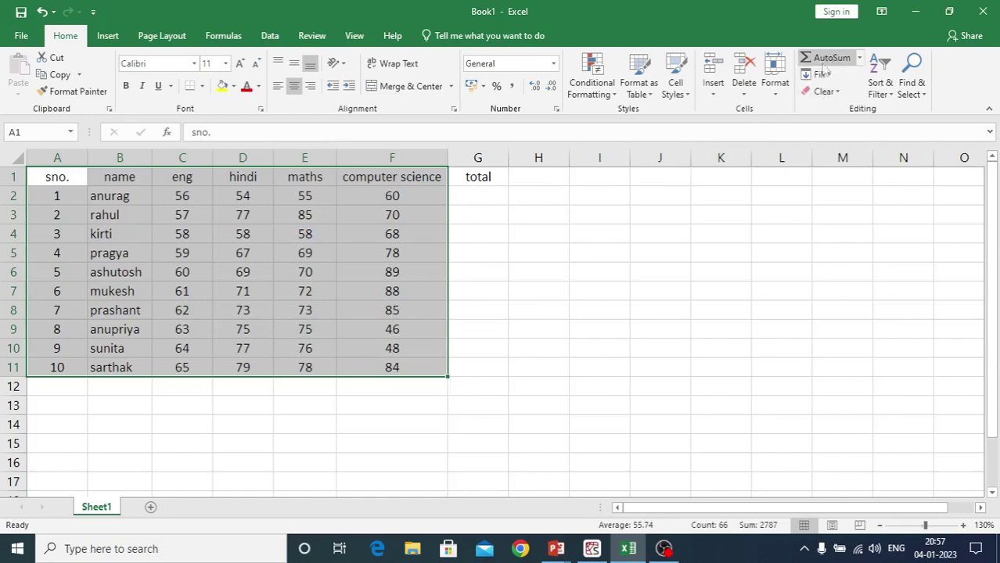
left_click(366, 417)
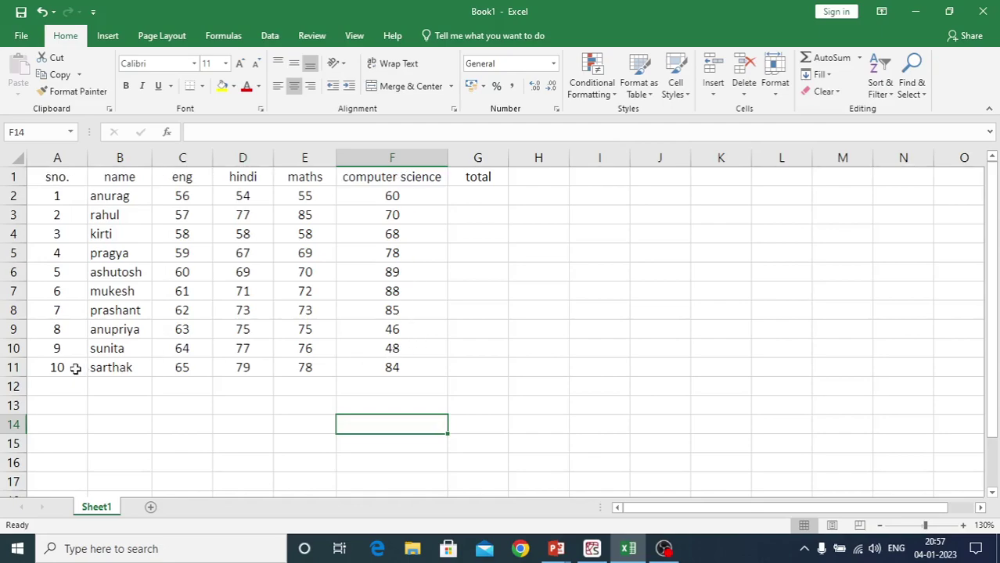
left_click_drag(43, 176, 452, 369)
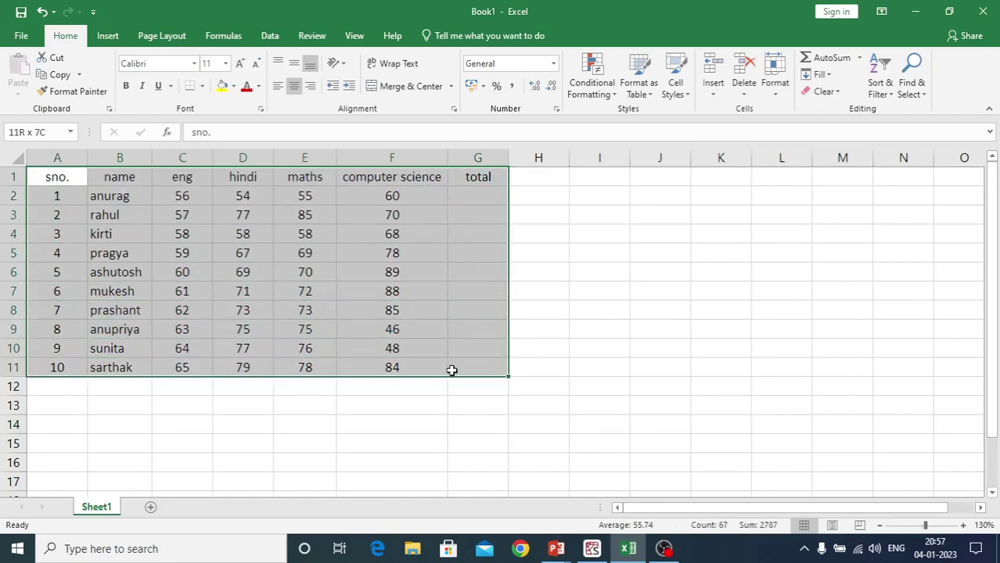
left_click(296, 423)
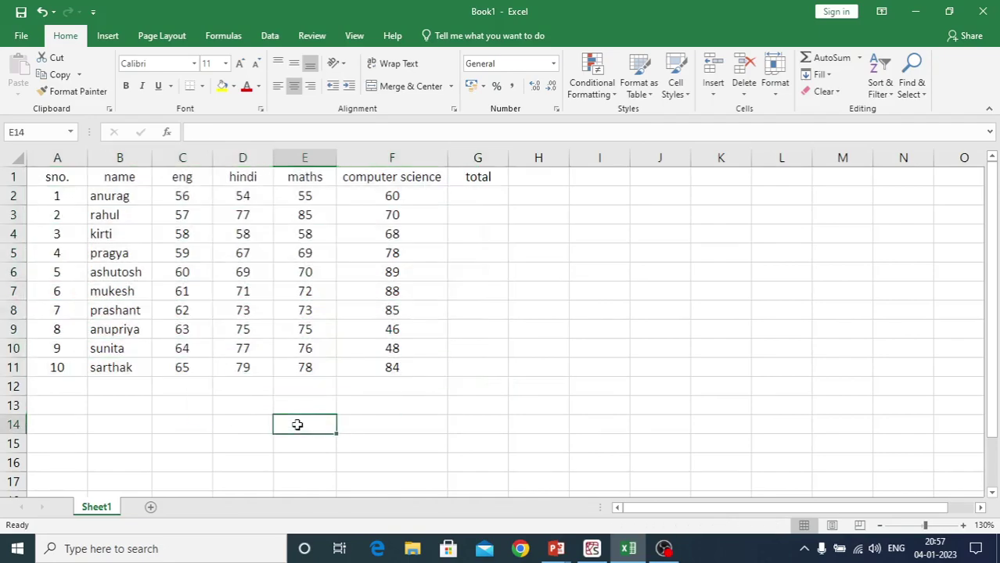
Enter 'welcome' in cell I4 and the number 7 in I5
left_click(589, 236)
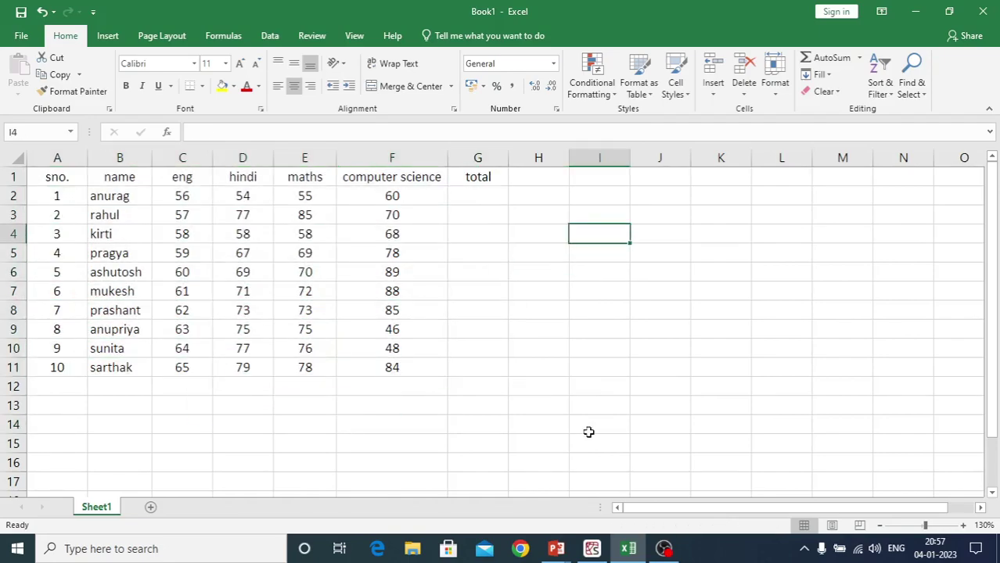
type("hello")
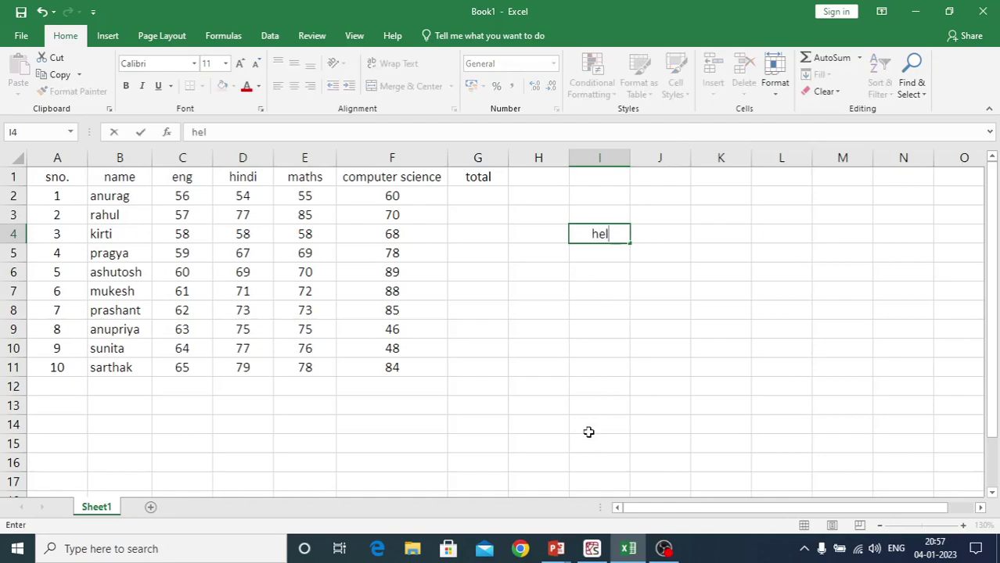
key("BackSpace")
key("BackSpace")
key("BackSpace")
key("BackSpace")
key("BackSpace")
type("welcome")
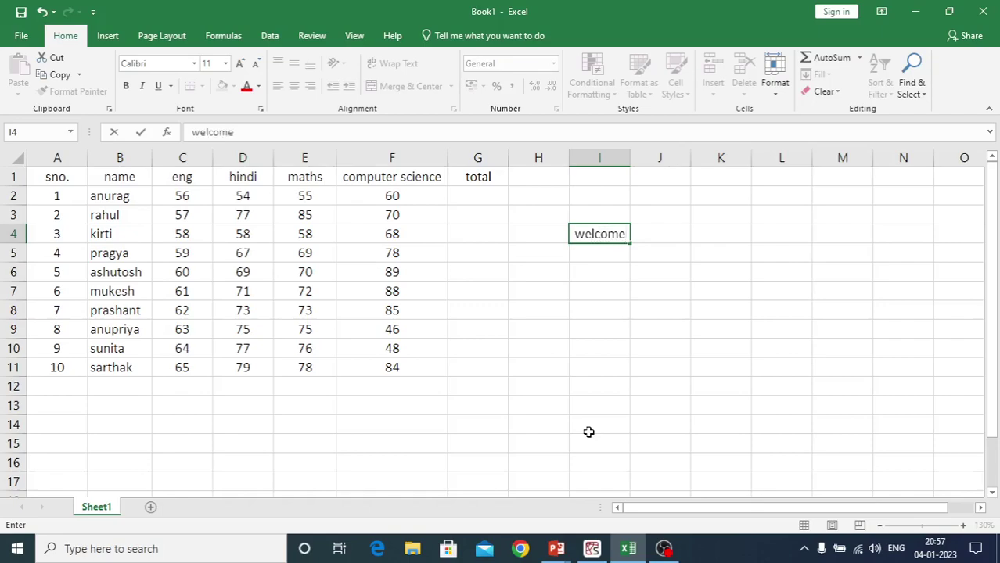
key("Return")
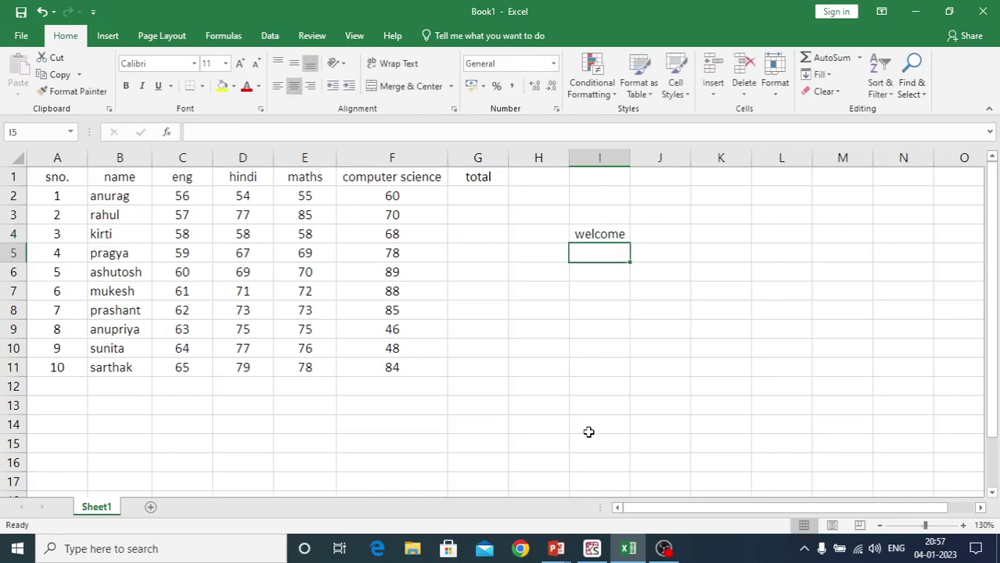
type("7")
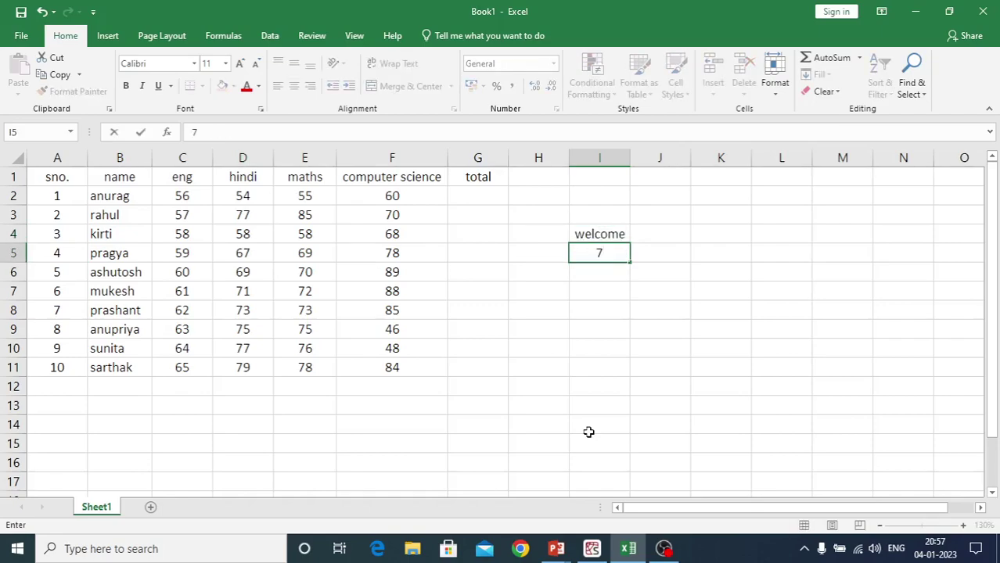
key("Return")
Left-align I3:I6, then right-align the 7 in I5
left_click_drag(600, 219, 604, 269)
left_click(278, 87)
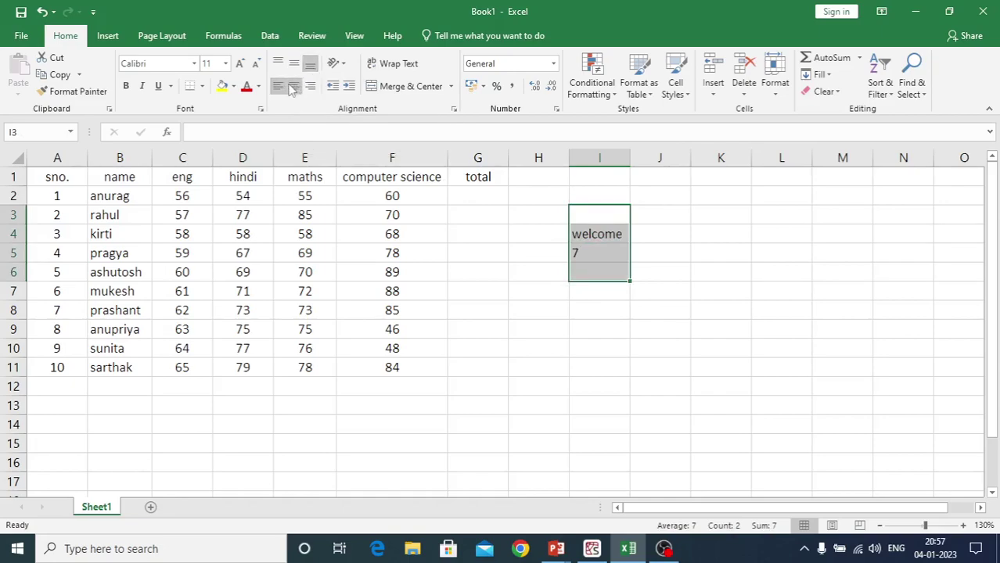
left_click(547, 309)
left_click(583, 256)
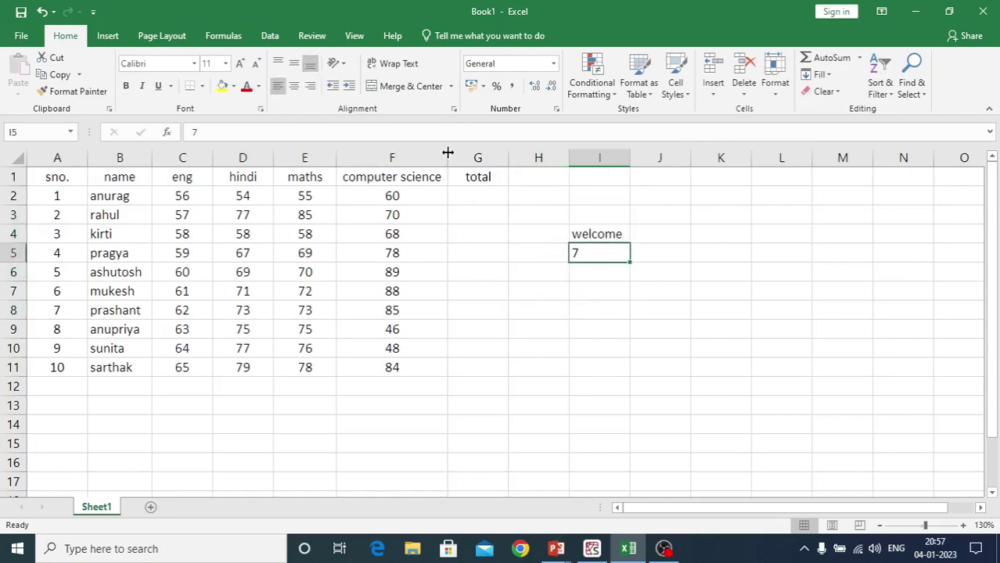
left_click(309, 86)
left_click(473, 381)
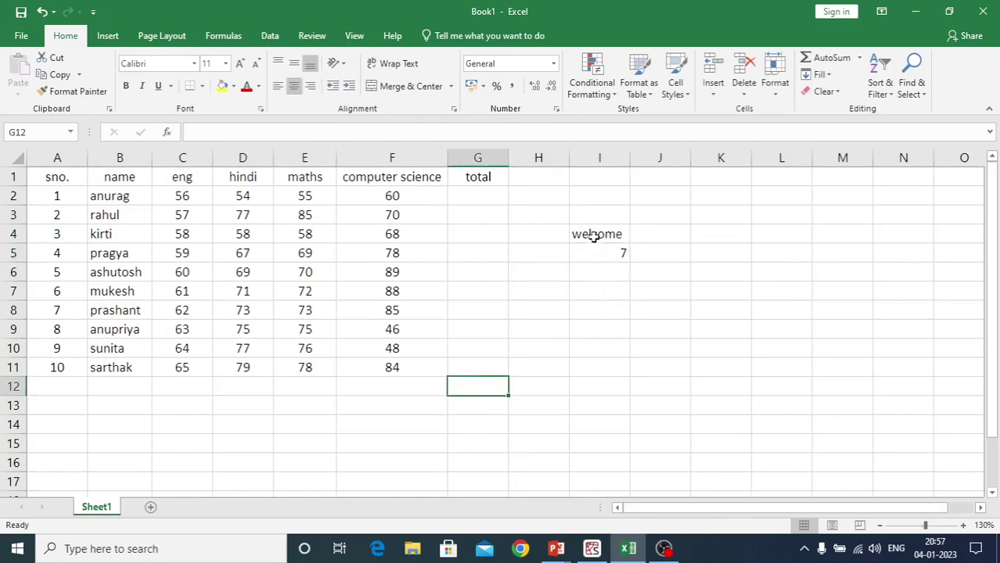
Add a new blank Sheet2 and zoom it to 150%
left_click(151, 507)
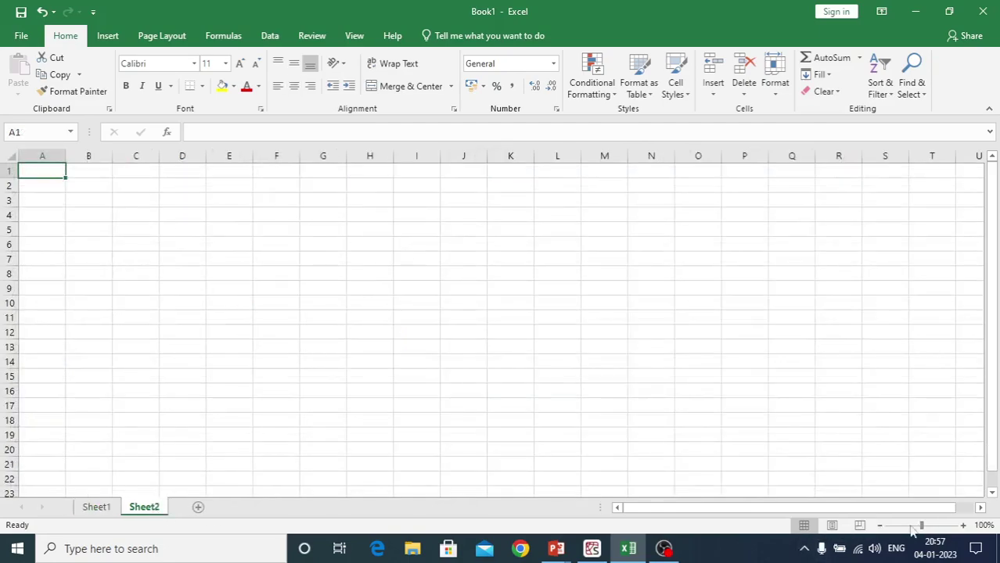
left_click(963, 525)
left_click(963, 525)
left_click(963, 525)
left_click(963, 525)
left_click(963, 525)
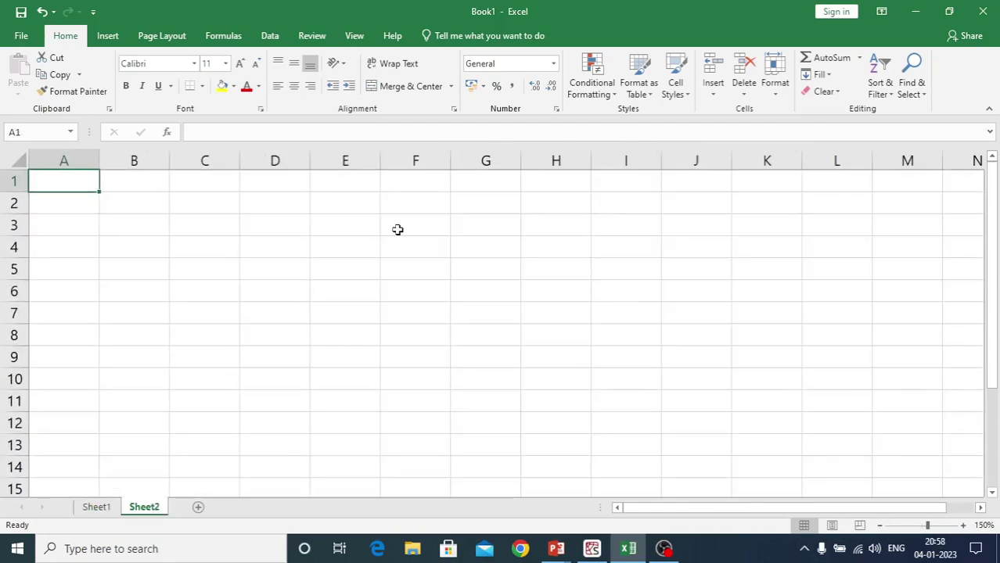
Enter 'welcome' in D1 and 7 in D2 on Sheet2
left_click(285, 183)
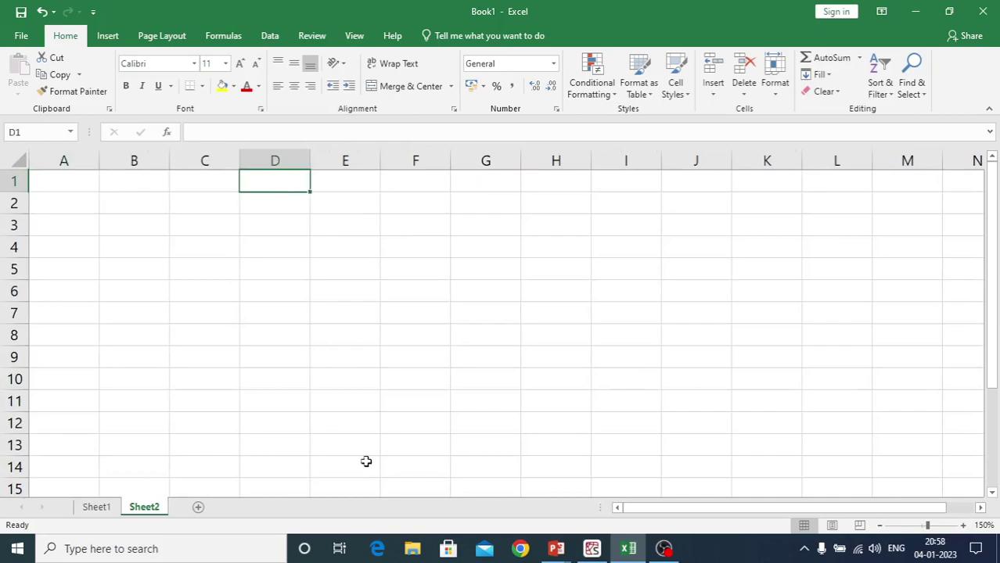
type("welcome")
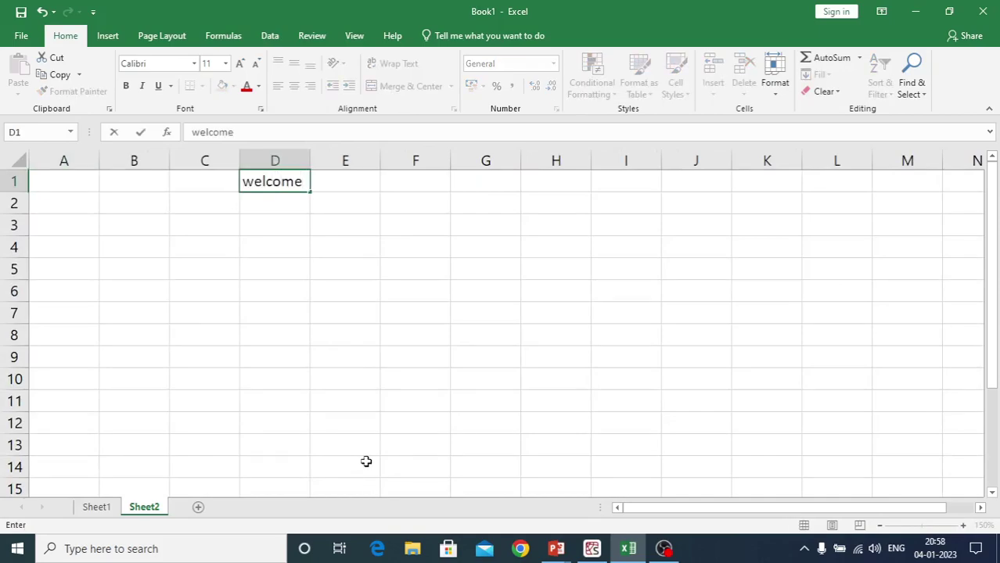
key("Return")
type("7")
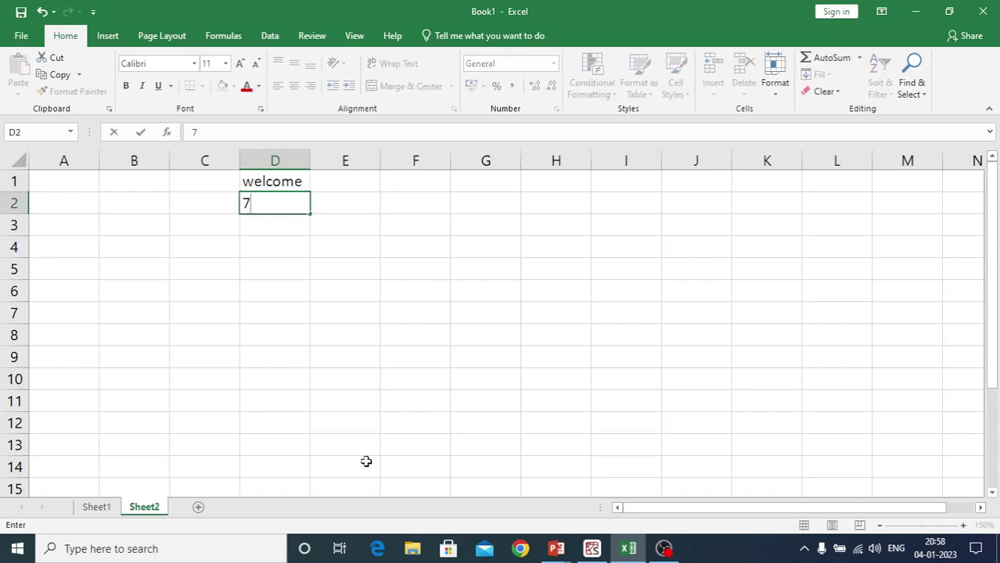
key("Return")
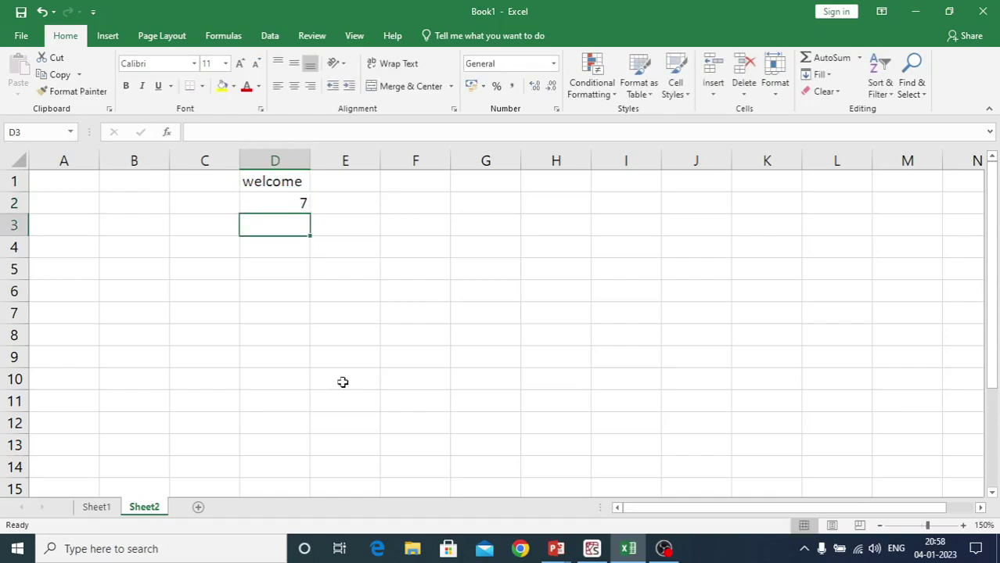
left_click(286, 198)
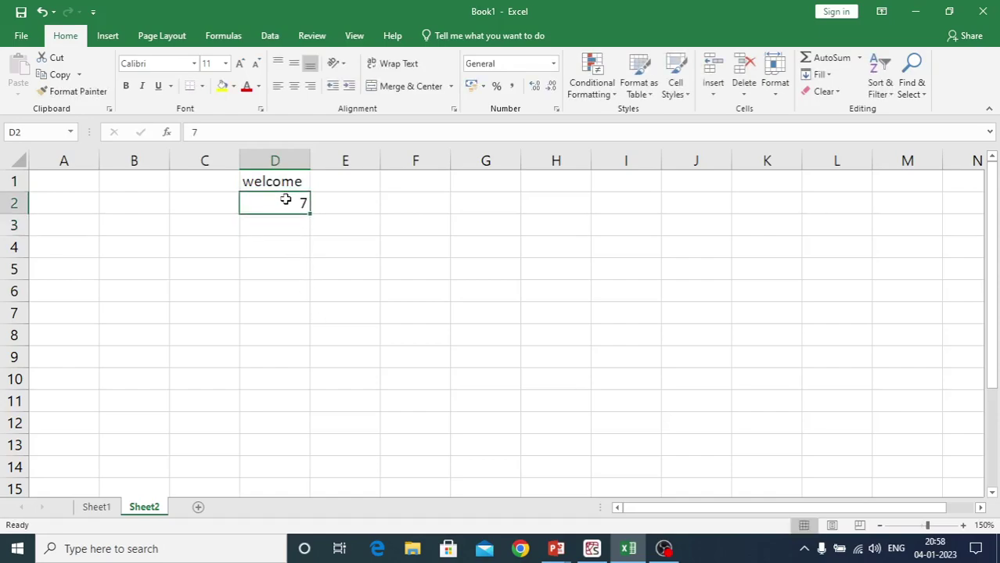
left_click(278, 183)
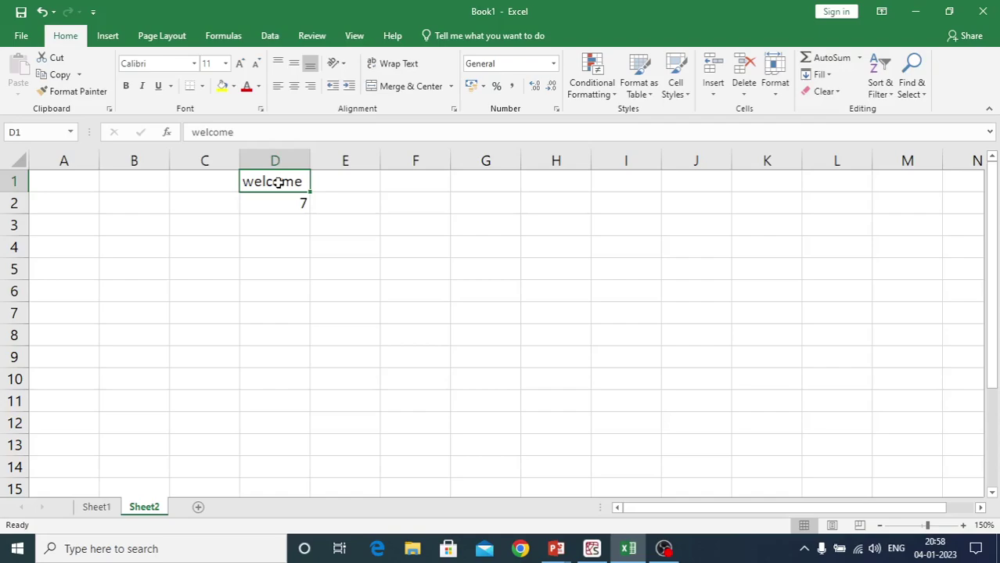
left_click(263, 206)
Replace D1's text with 'left', then return to Sheet1's marks table
left_click(263, 181)
type("left")
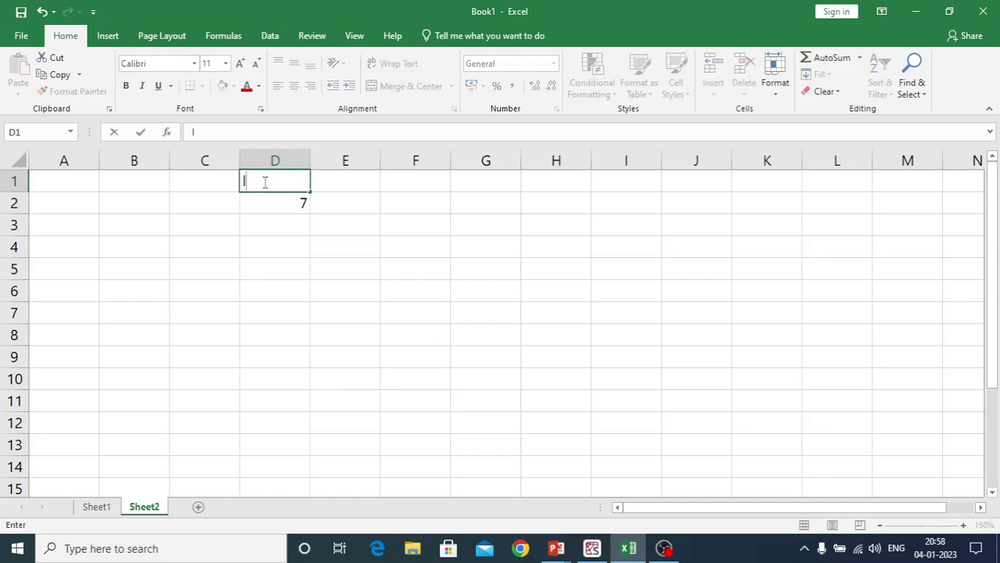
key("Return")
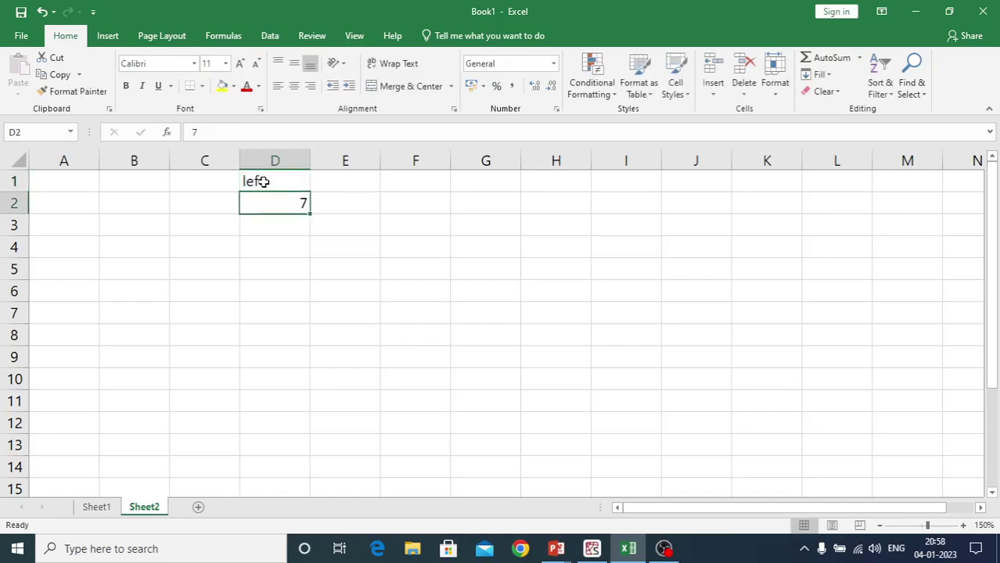
left_click(277, 285)
left_click(255, 180)
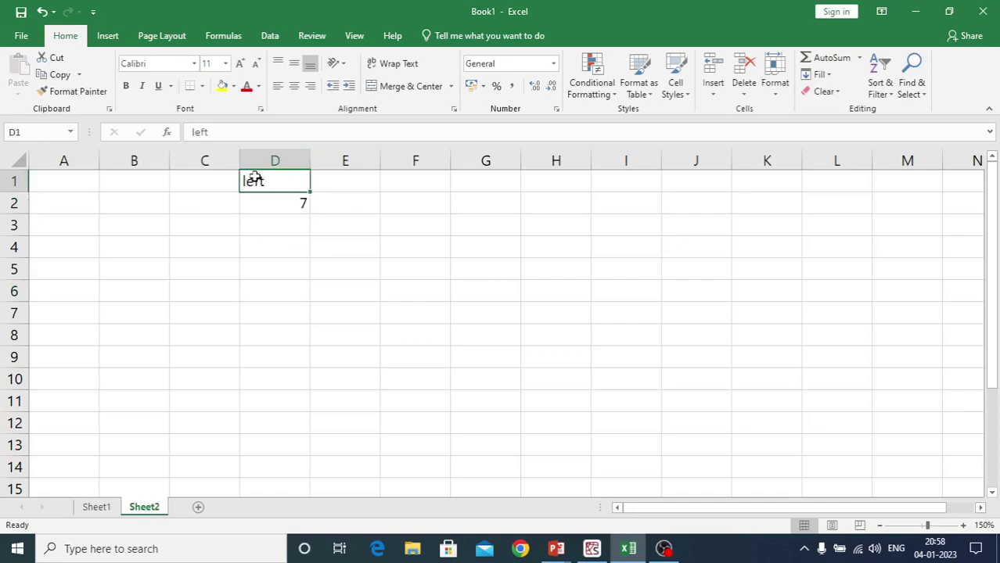
left_click(268, 206)
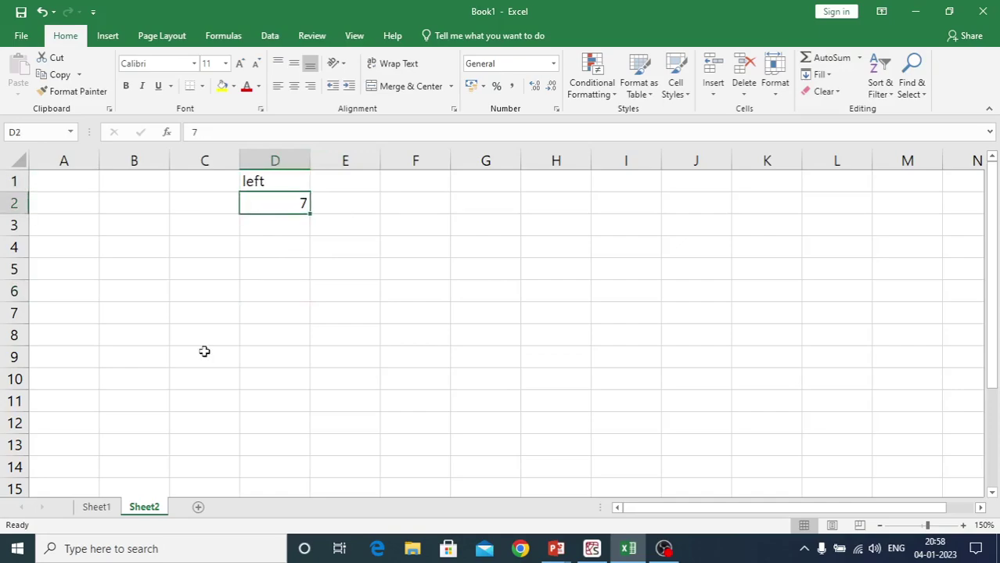
left_click(107, 510)
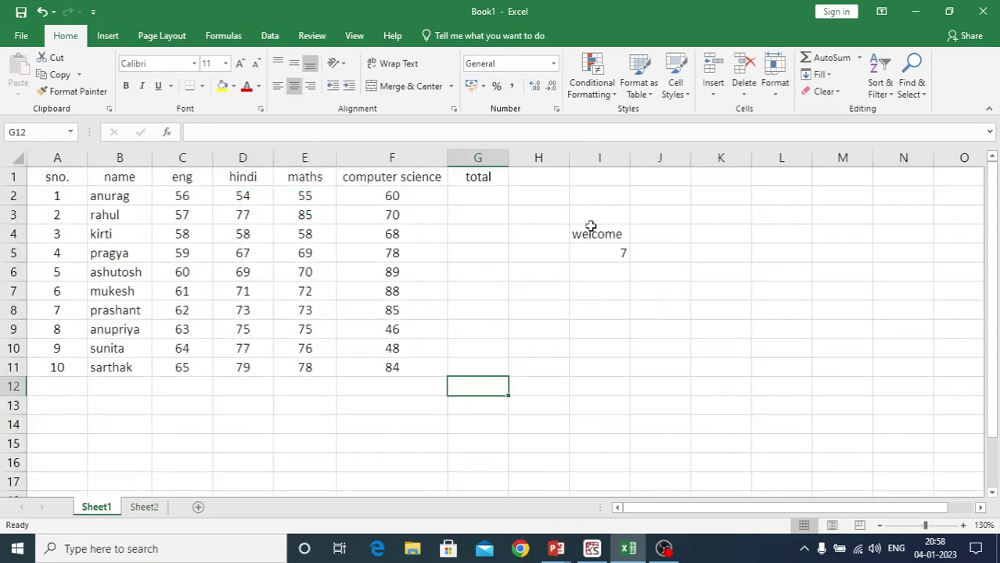
Delete the stray 'welcome' and 7 entries from column I
left_click_drag(581, 199, 603, 271)
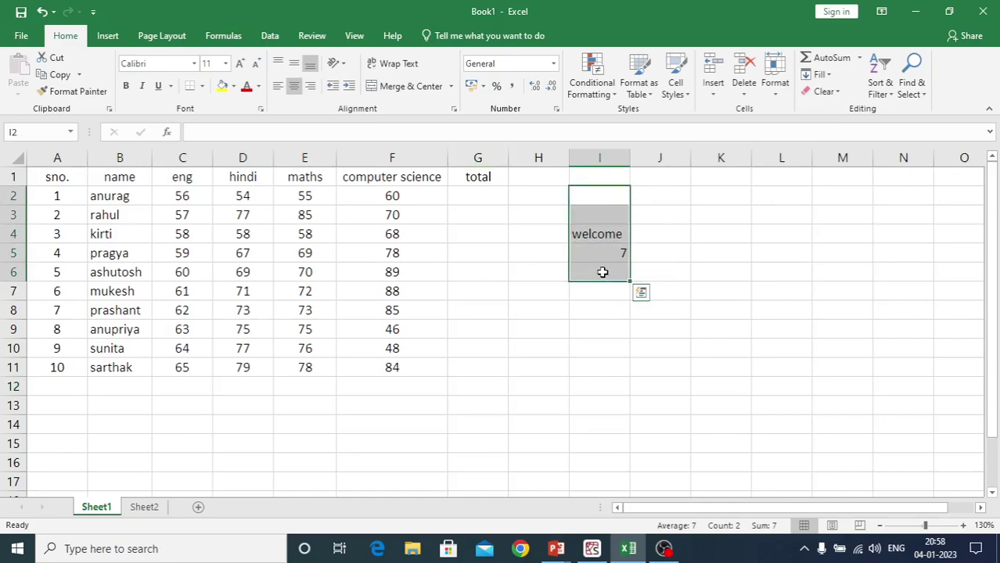
key("Delete")
left_click(430, 438)
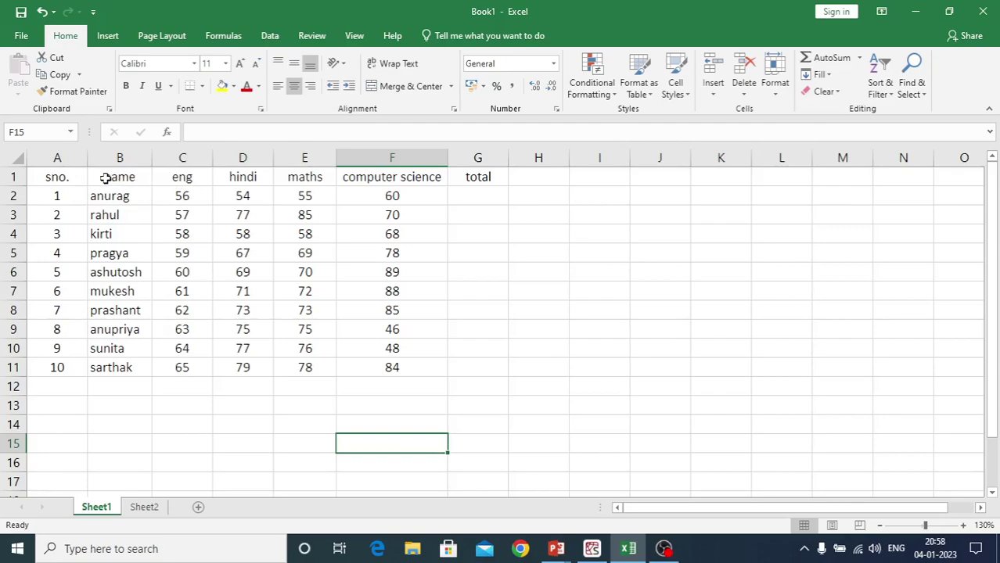
Left-align the name column B1:B11, including the 'name' heading
left_click(107, 177)
left_click_drag(108, 177, 100, 368)
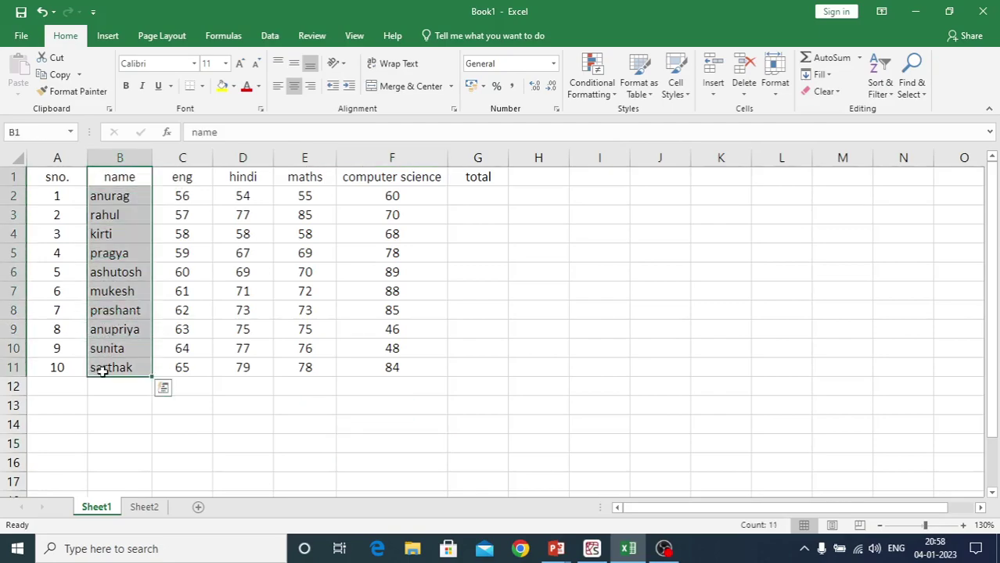
left_click(294, 87)
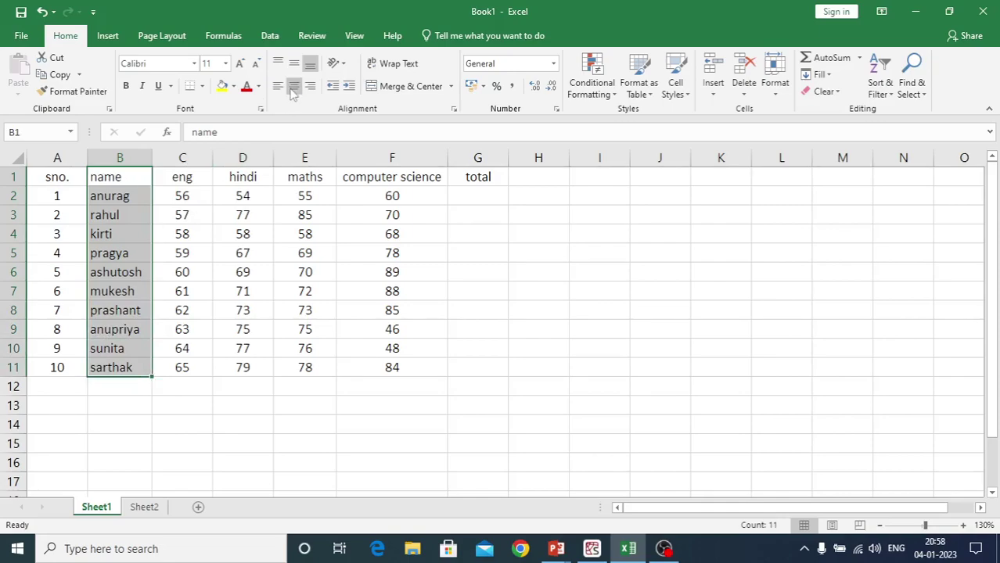
left_click(293, 87)
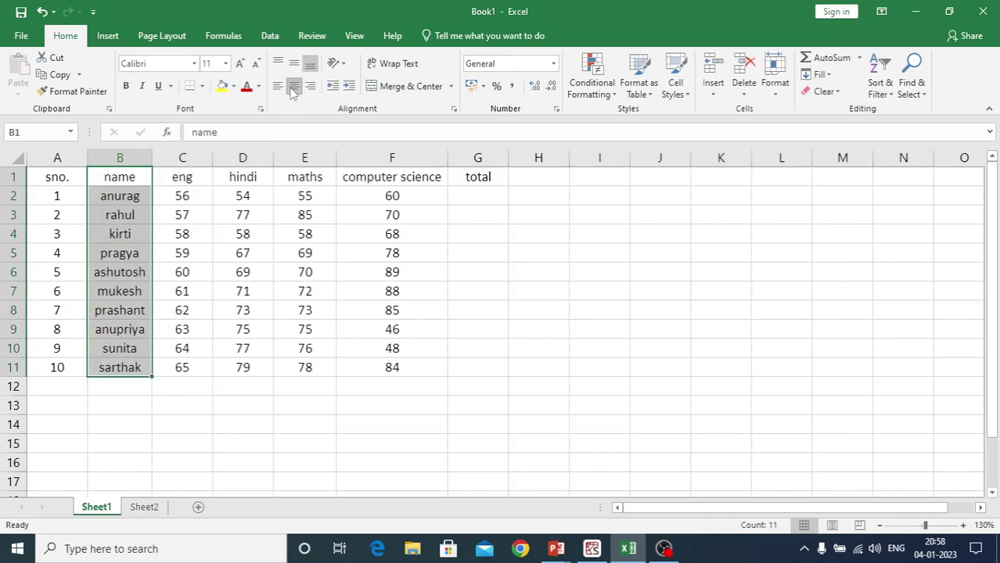
left_click(278, 86)
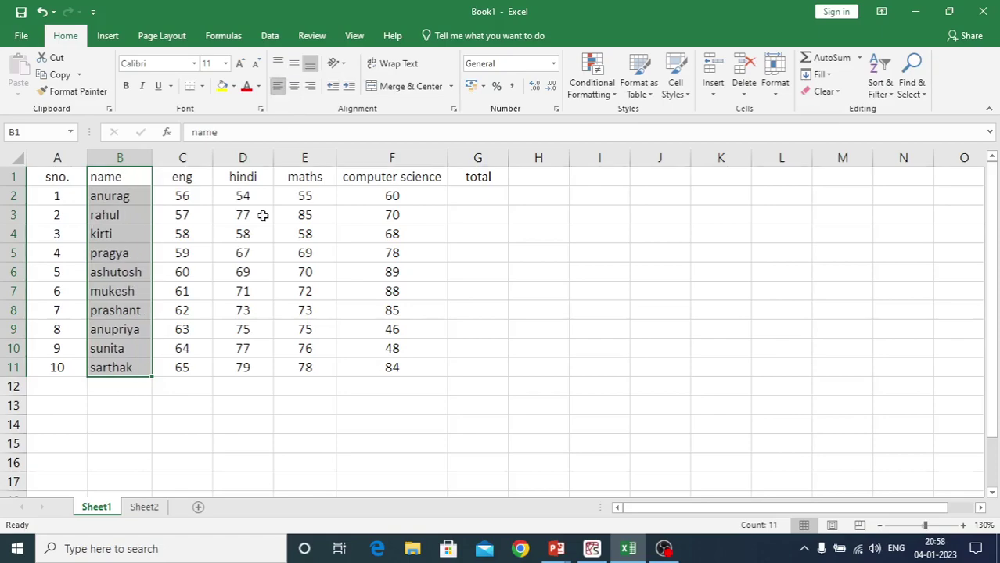
left_click(155, 470)
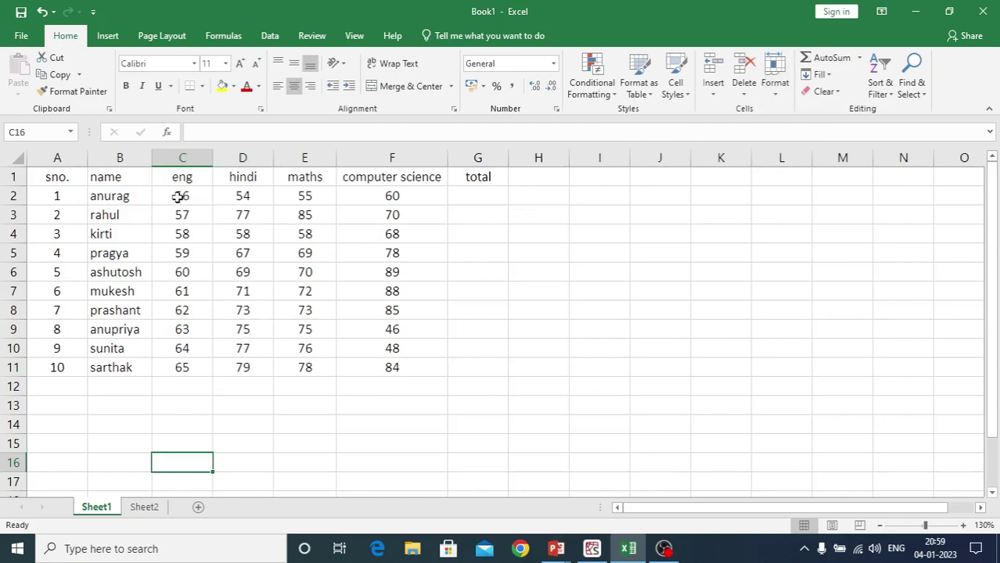
AutoSum the first student's marks C2:F2, giving a total of 225 in G2
left_click_drag(179, 196, 391, 199)
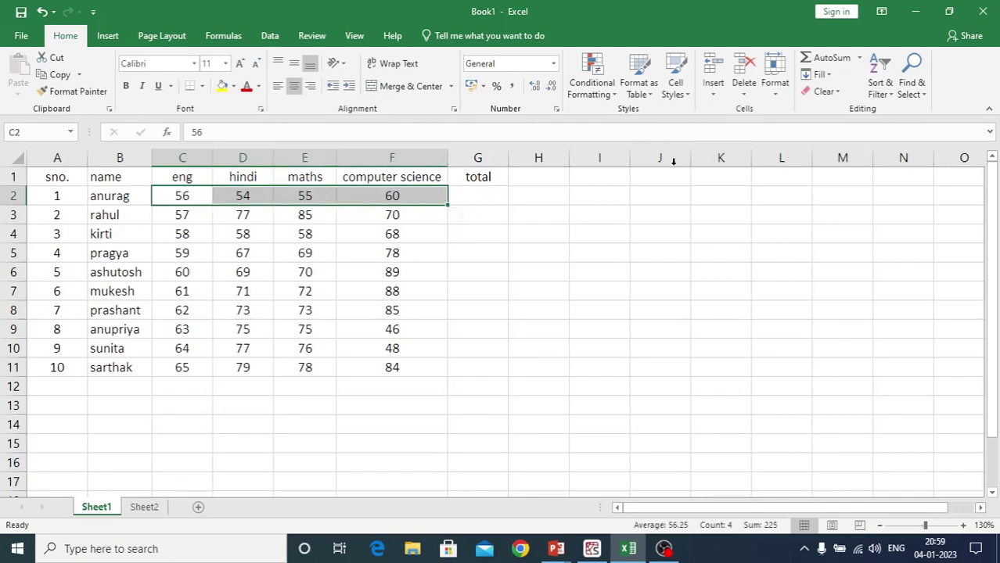
left_click(859, 60)
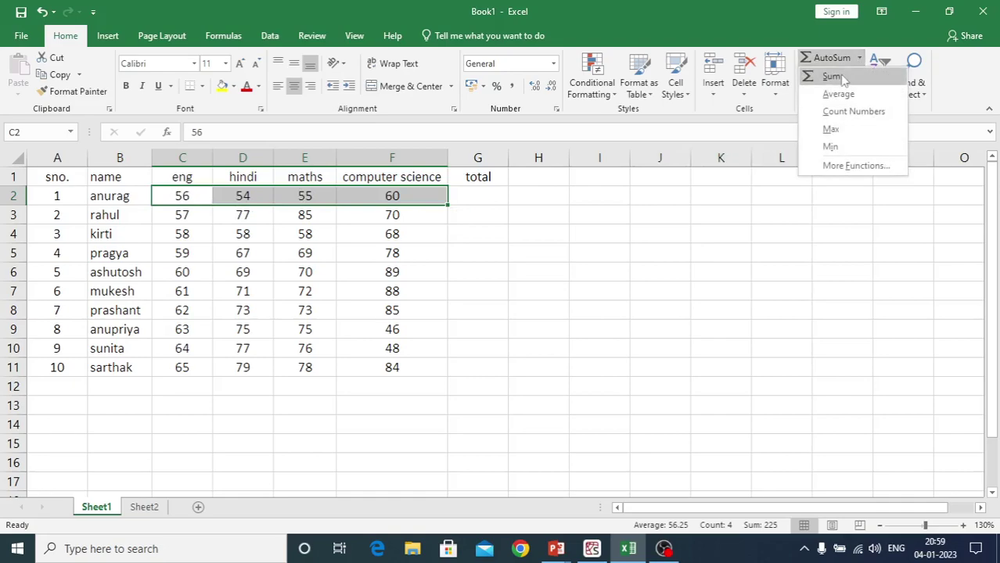
left_click(832, 76)
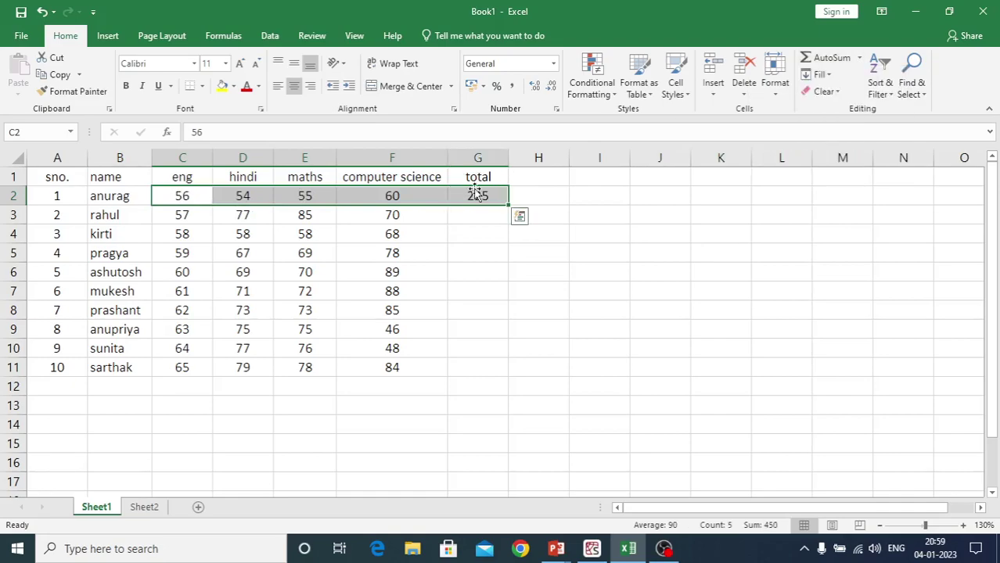
Copy the =SUM(C2:F2) total formula from G2 down to G11
left_click(408, 259)
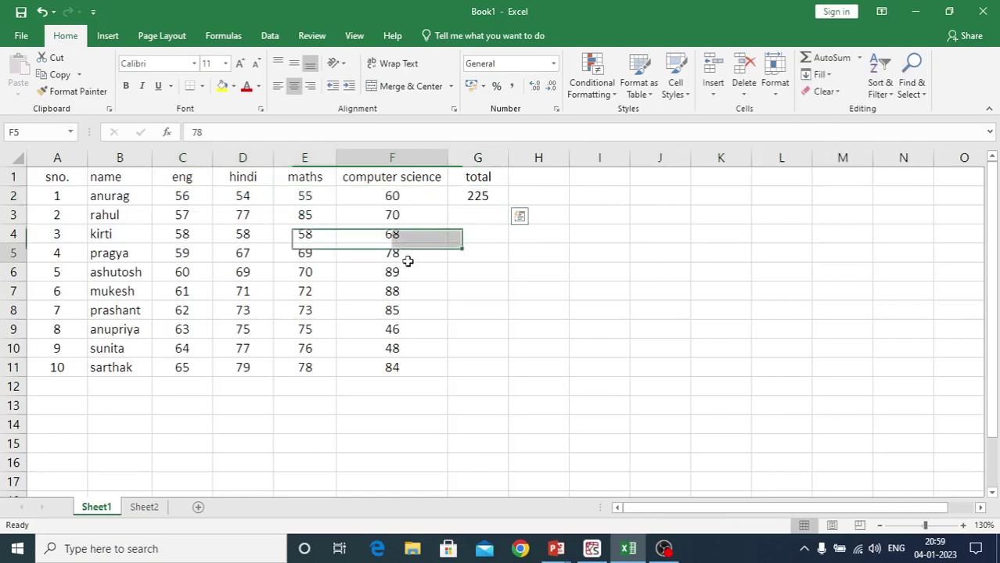
left_click(474, 198)
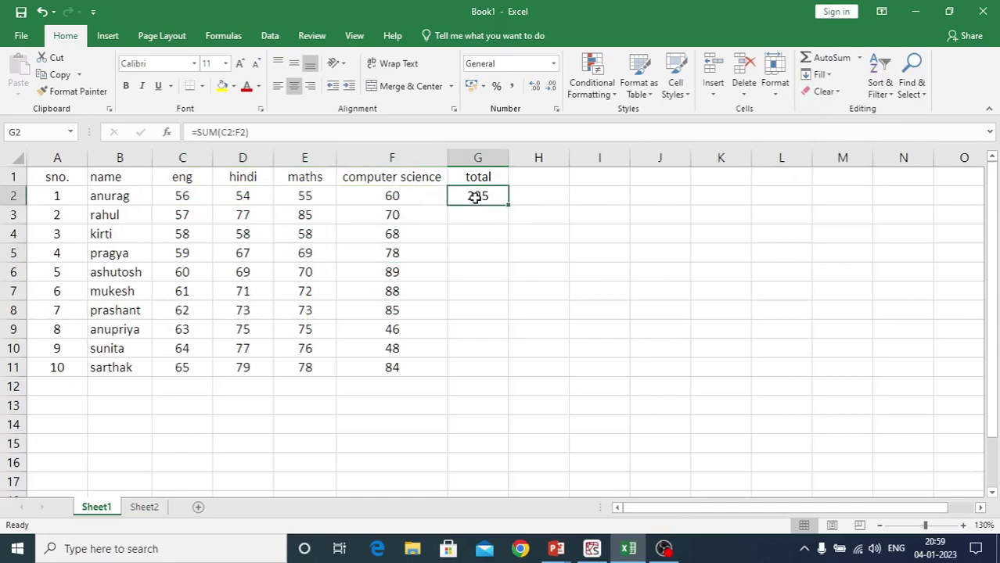
left_click_drag(509, 205, 507, 376)
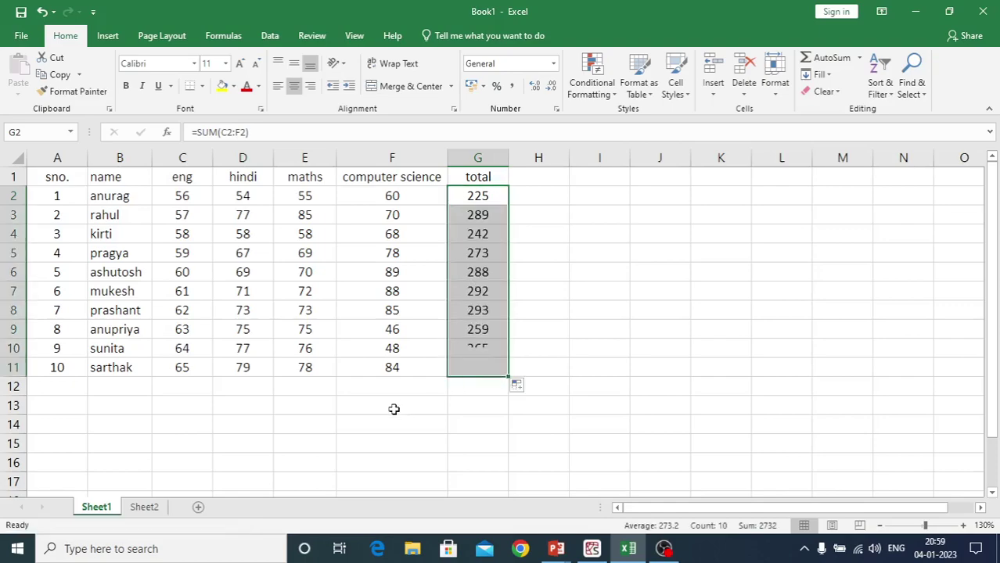
left_click(336, 425)
key("ctrl+z")
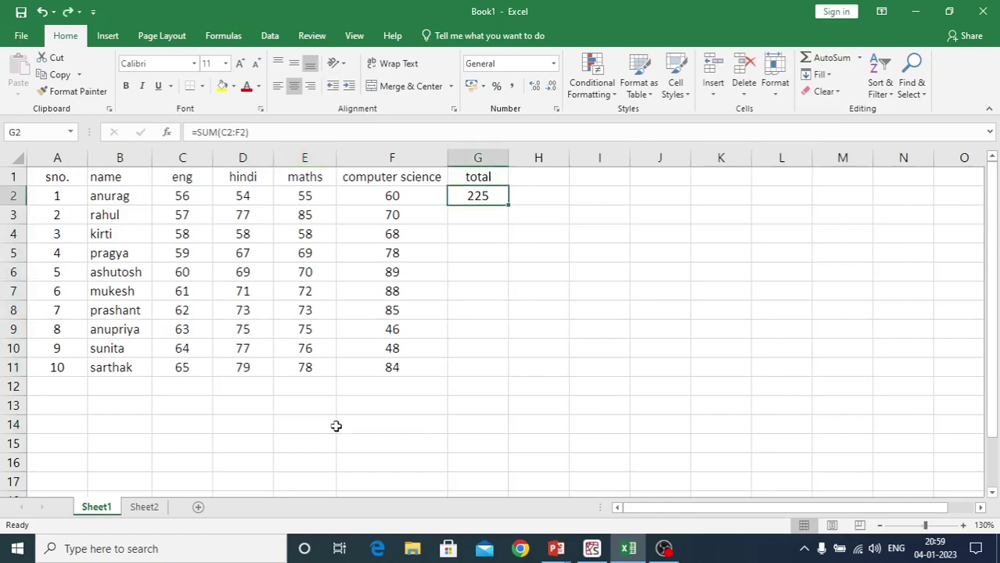
left_click(526, 236)
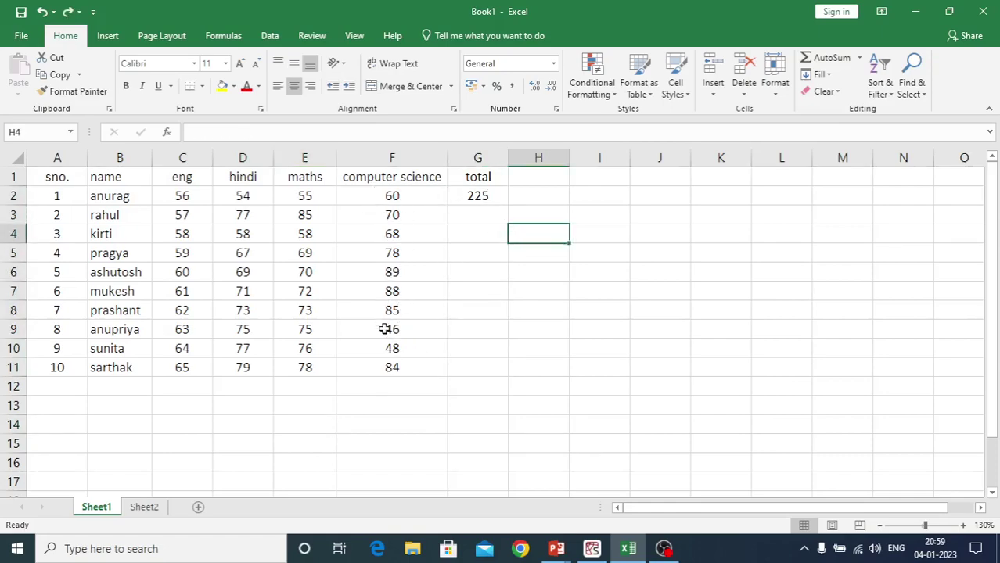
left_click(474, 195)
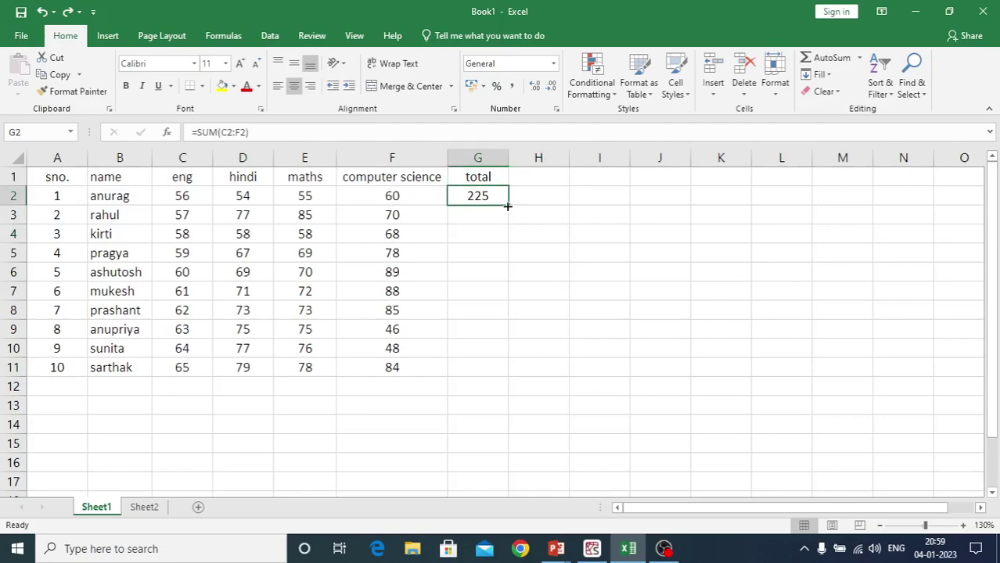
double_click(506, 206)
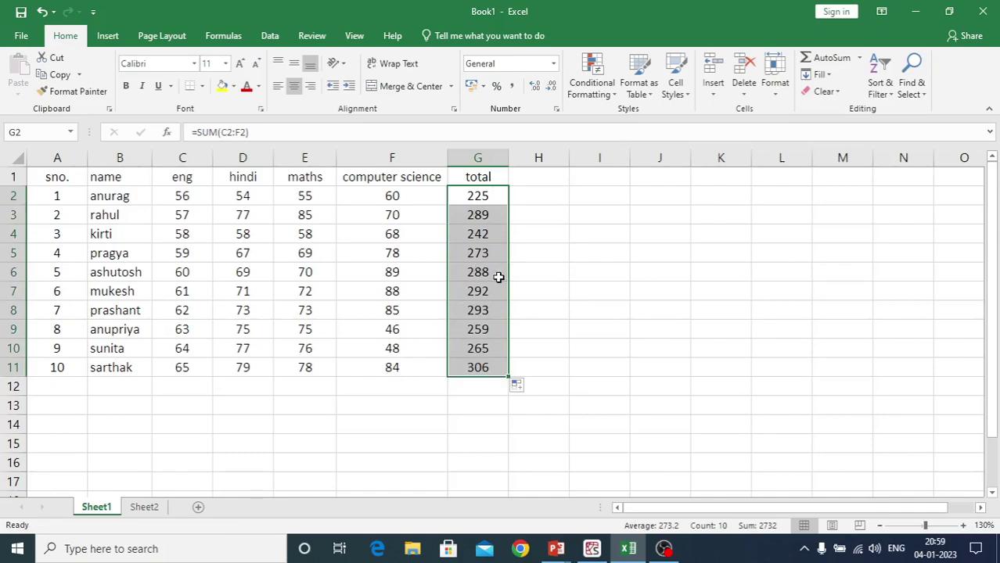
left_click(385, 422)
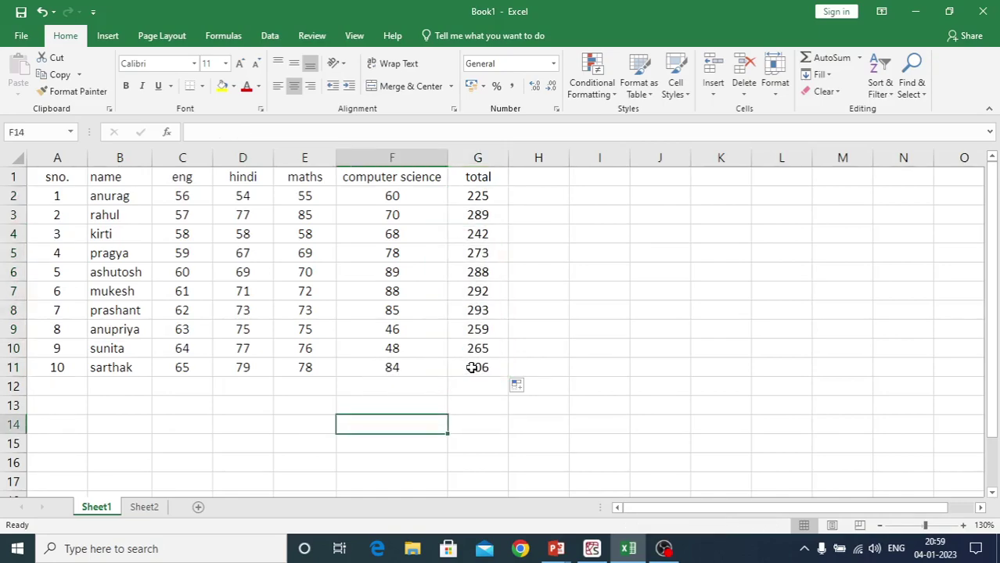
Add the heading 'percent' in cell H1
left_click(526, 179)
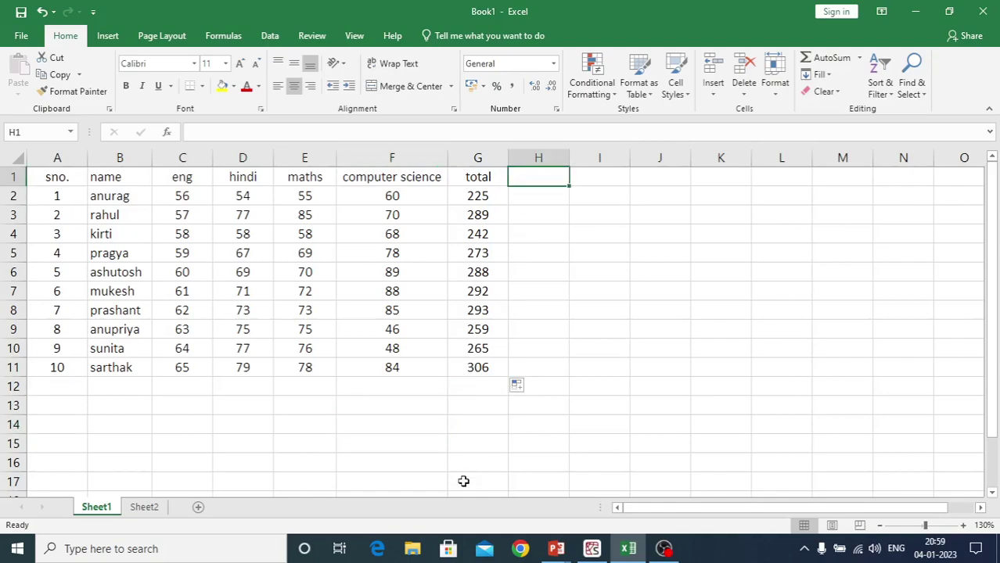
type("percme")
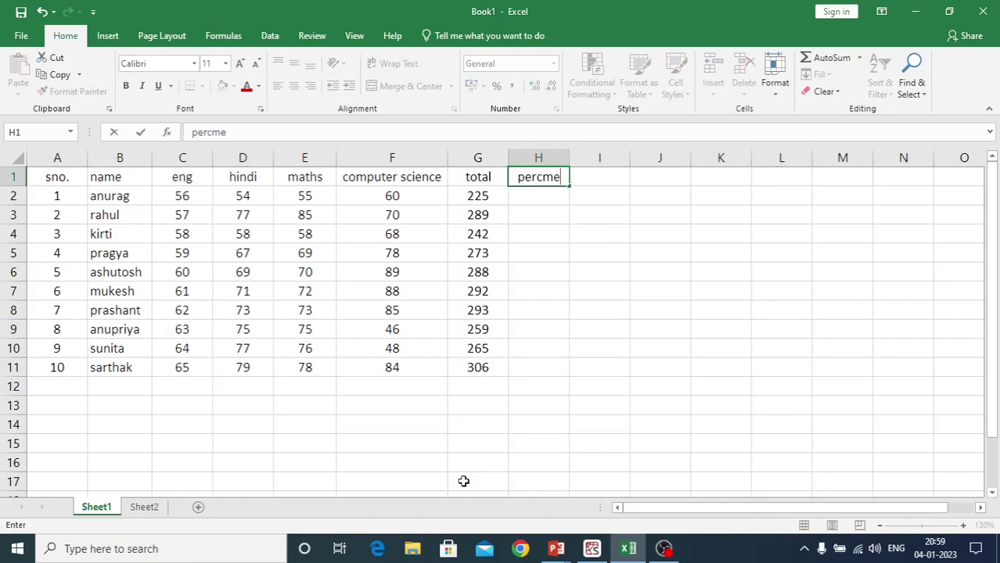
key("BackSpace")
key("BackSpace")
type("n")
key("BackSpace")
type("ent")
key("Return")
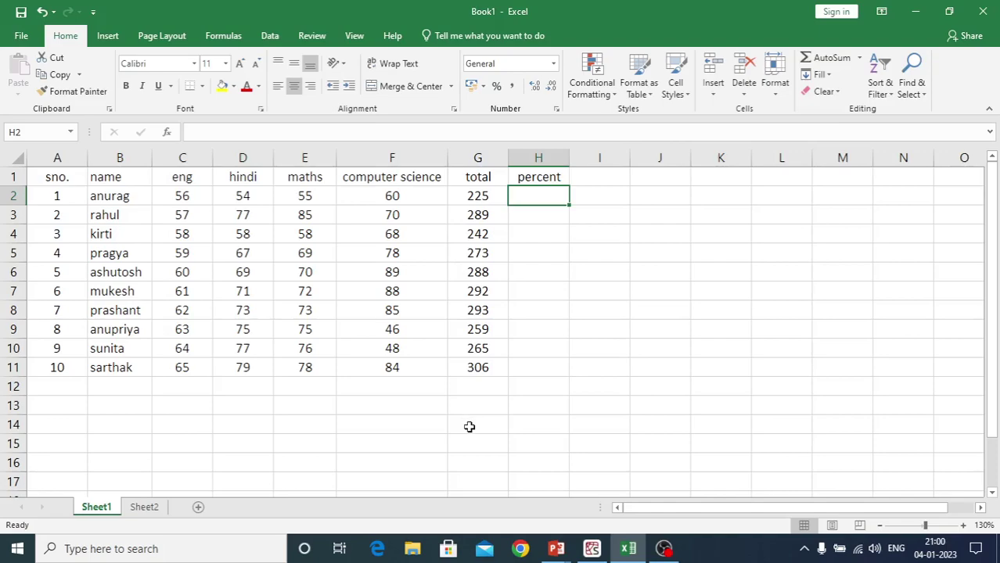
Enter =G2*100/400 in H2 to get the first percentage, 56.25
type("=")
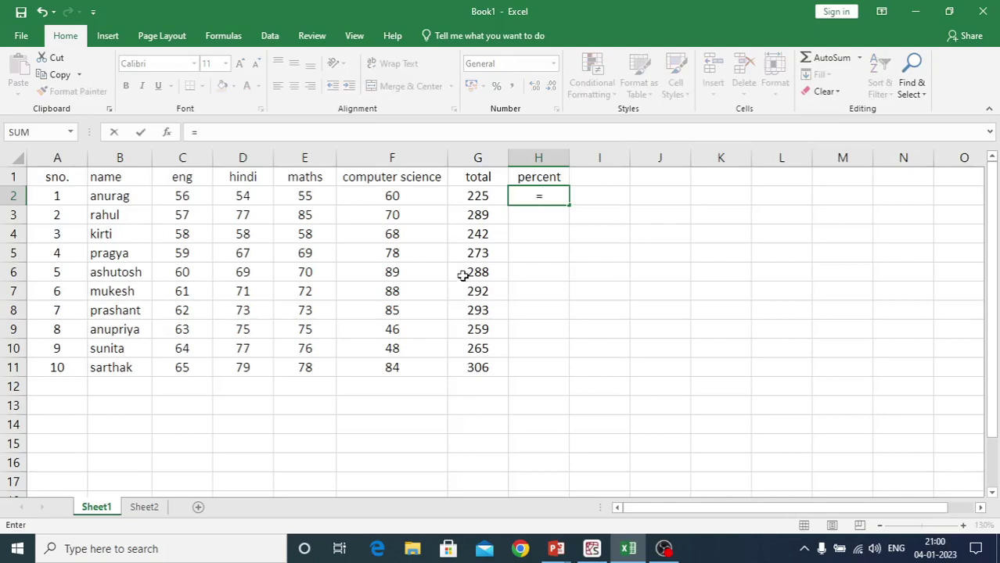
left_click(472, 197)
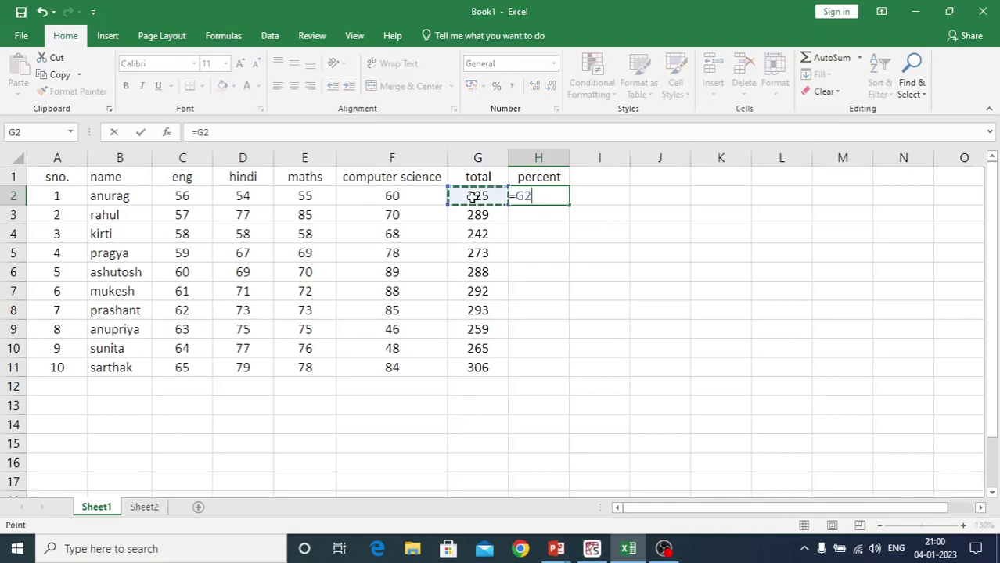
type("*100")
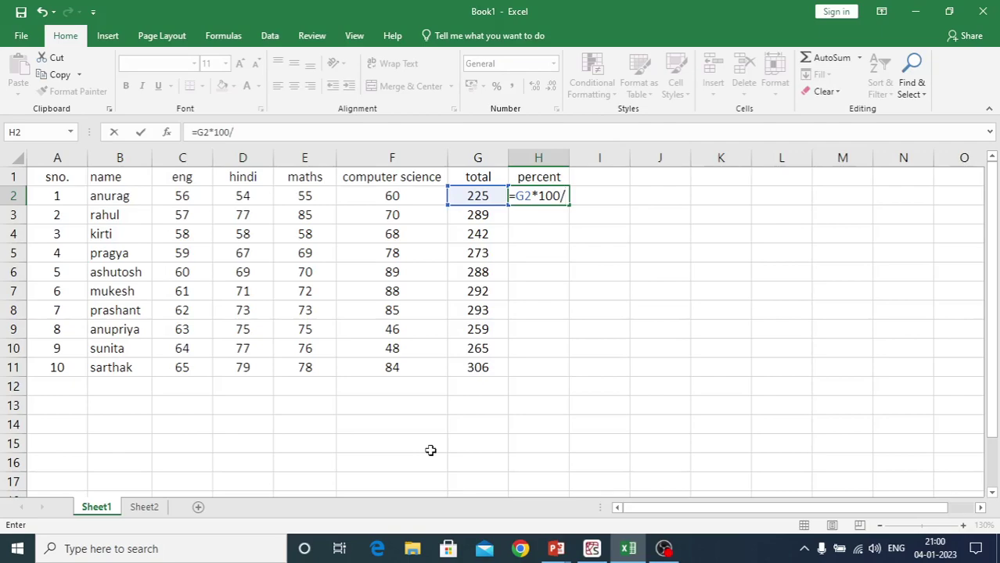
type("/400")
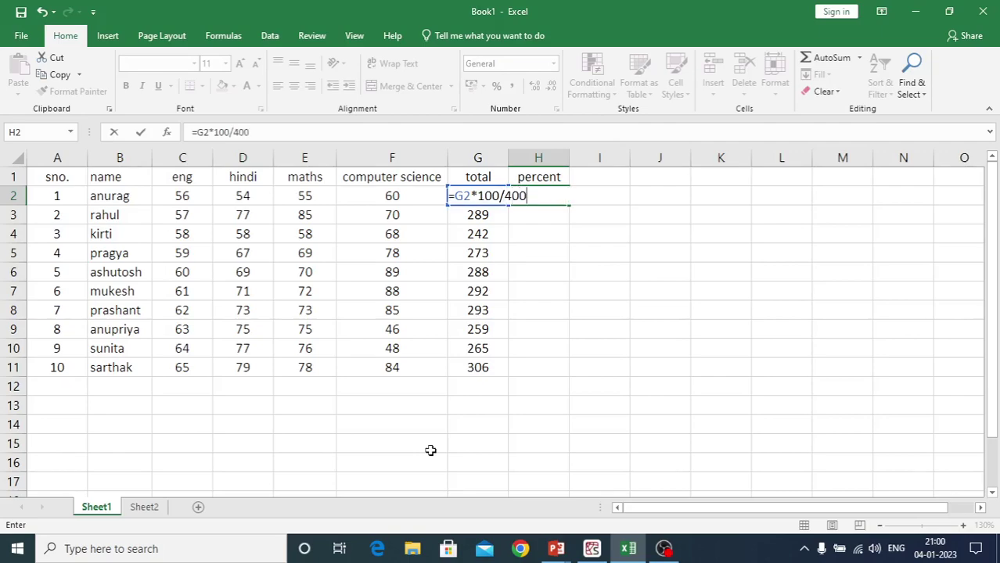
key("Return")
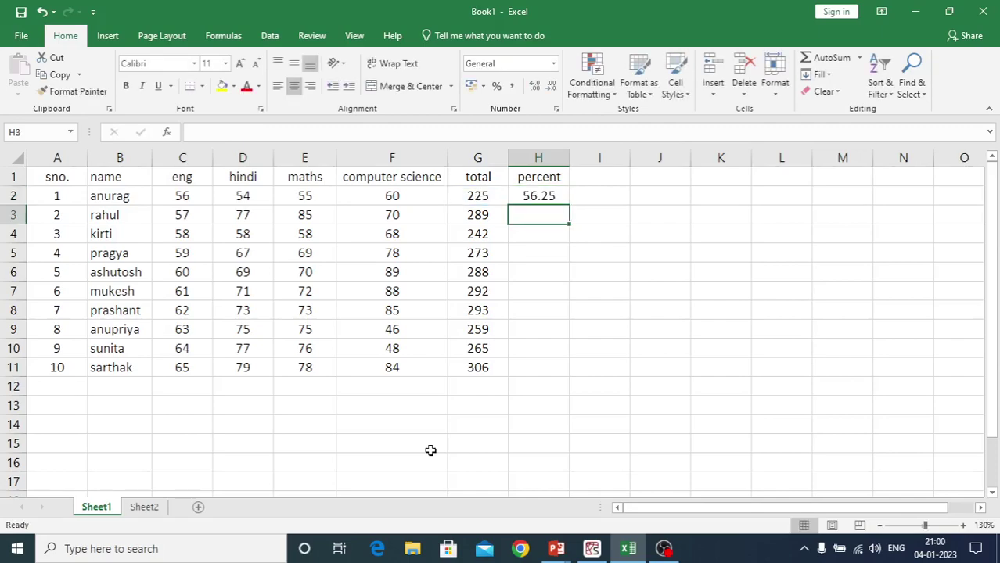
Fill the =G2*100/400 formula from H2 down to H11, then select H2:H11
left_click(539, 200)
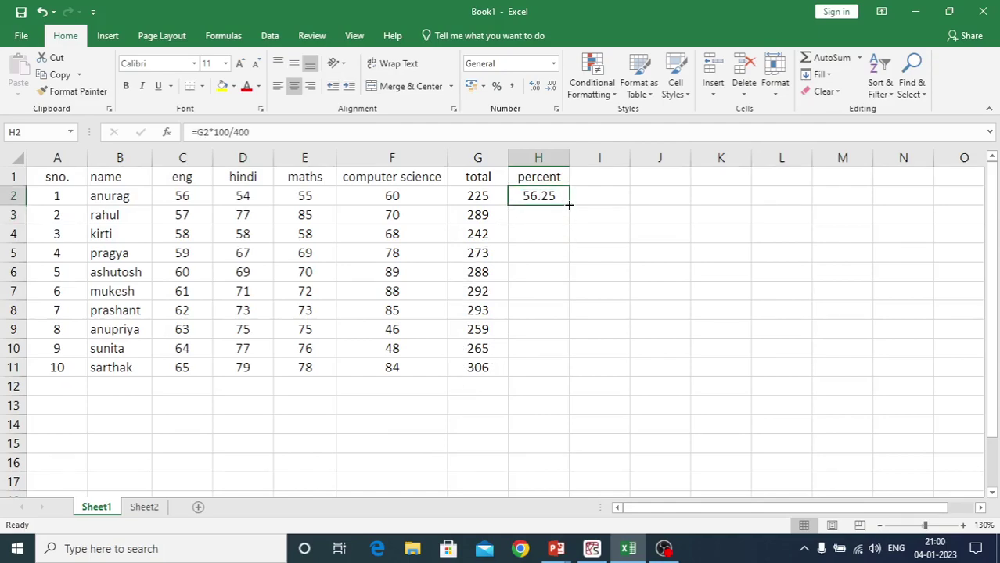
double_click(569, 205)
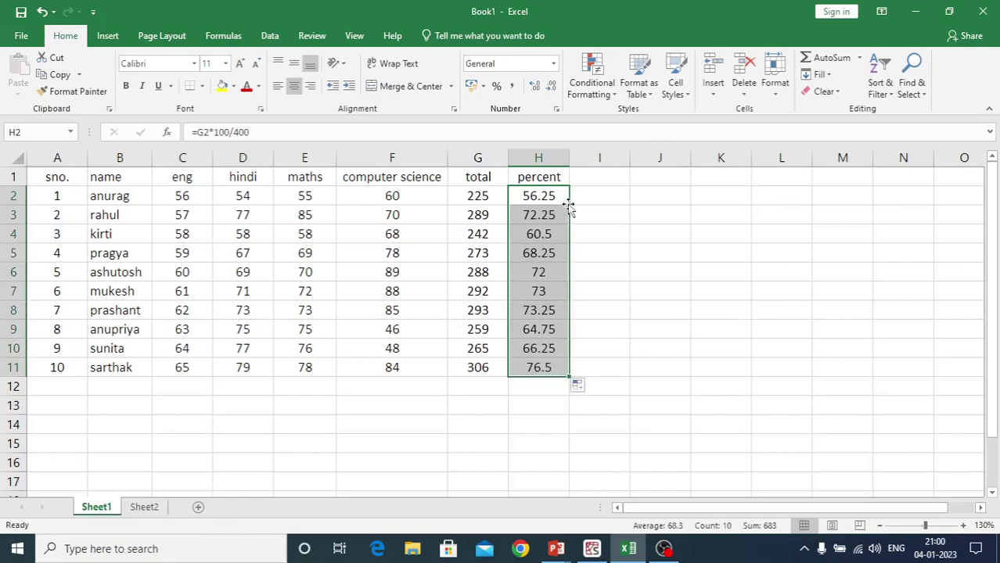
left_click(607, 350)
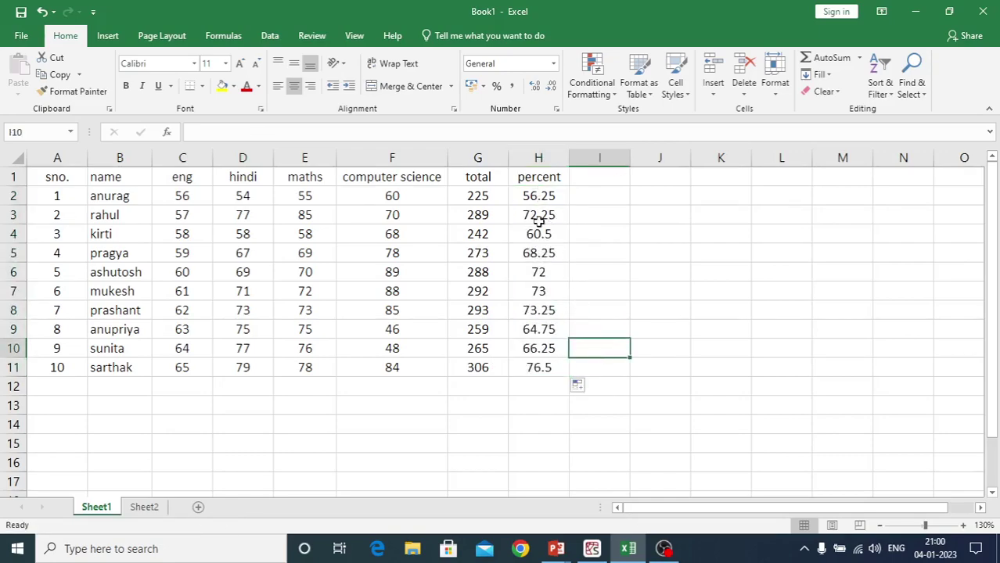
left_click_drag(545, 196, 542, 368)
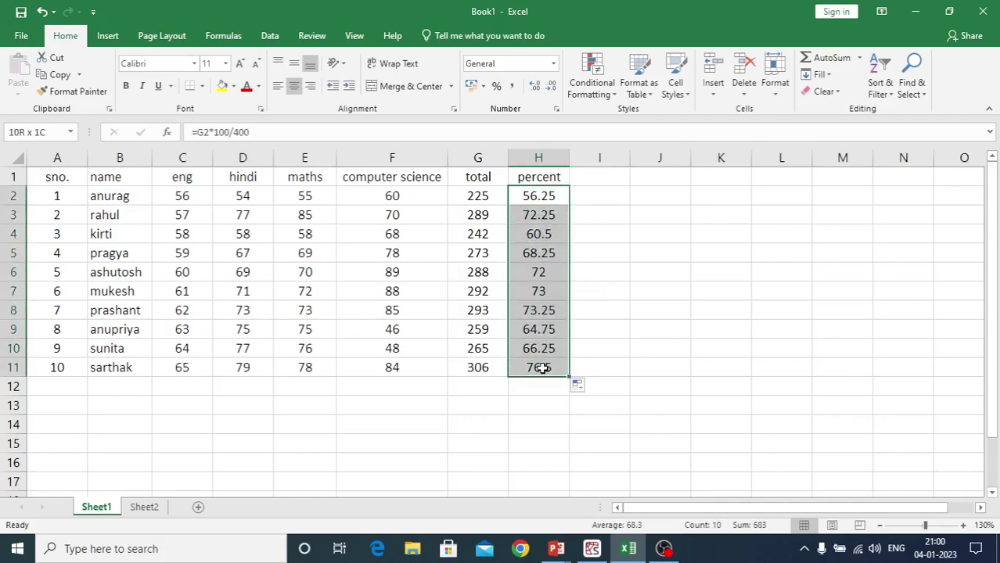
Format the H2:H11 percentages to show two decimal places, 56.25 to 76.50
left_click(535, 86)
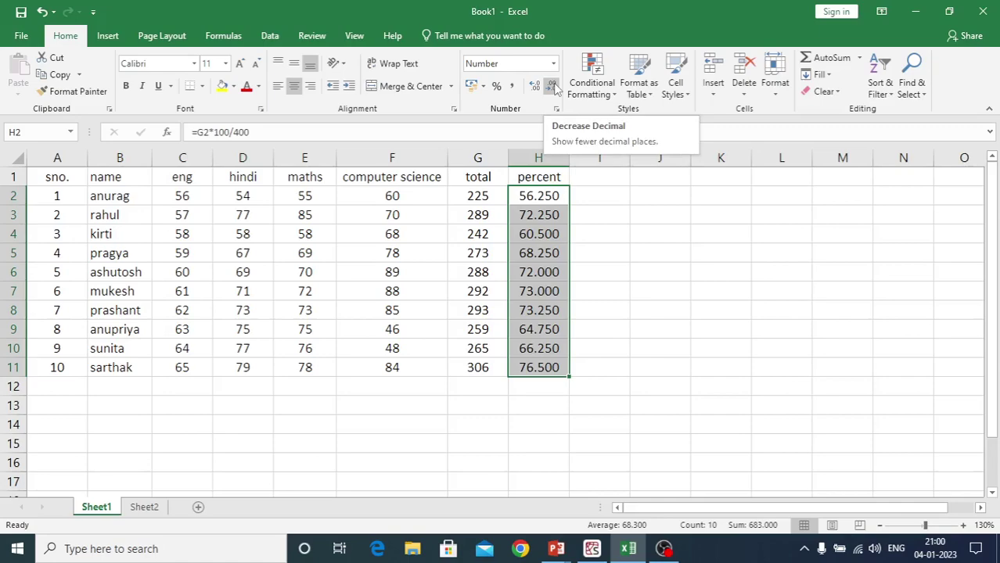
left_click(553, 86)
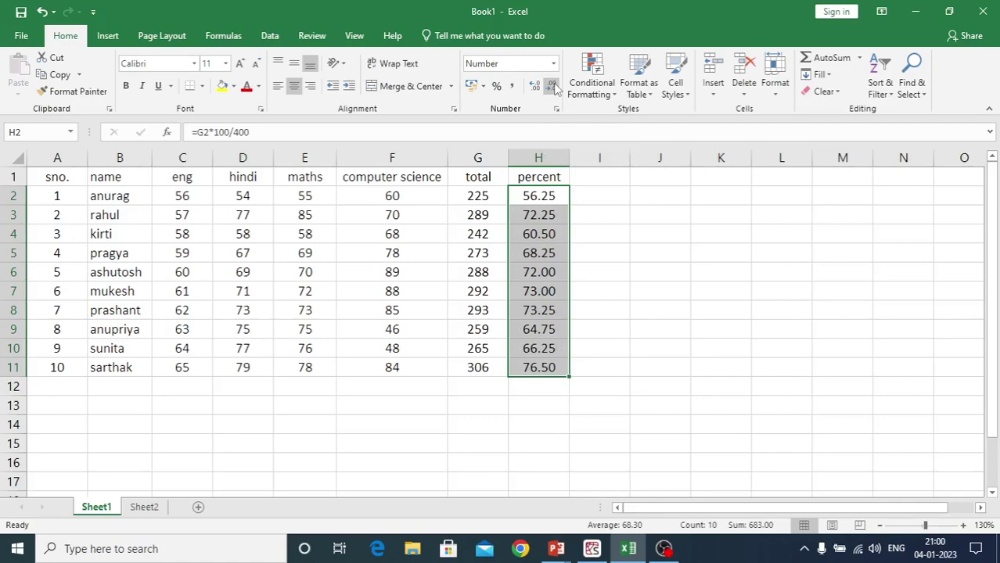
left_click(552, 86)
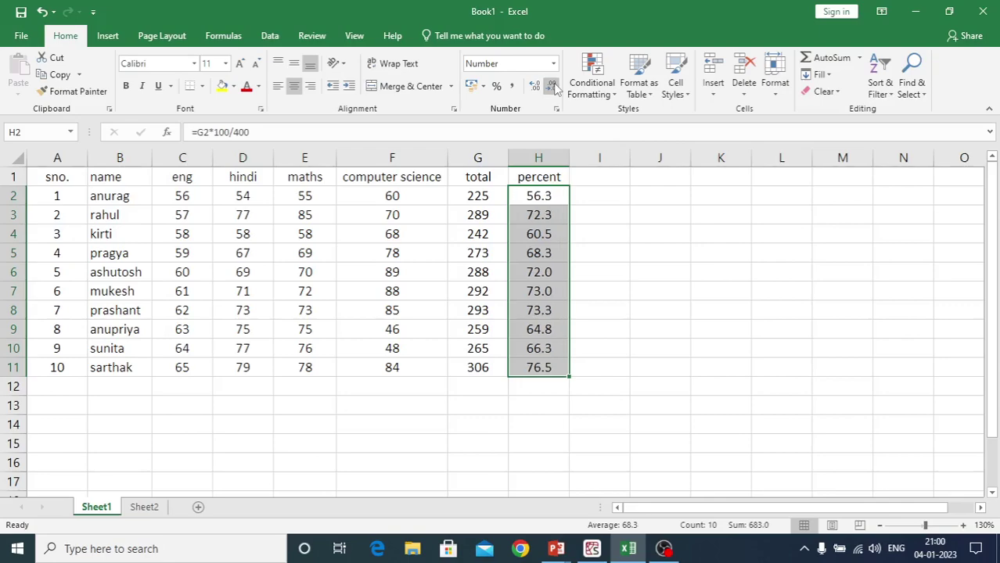
left_click(553, 86)
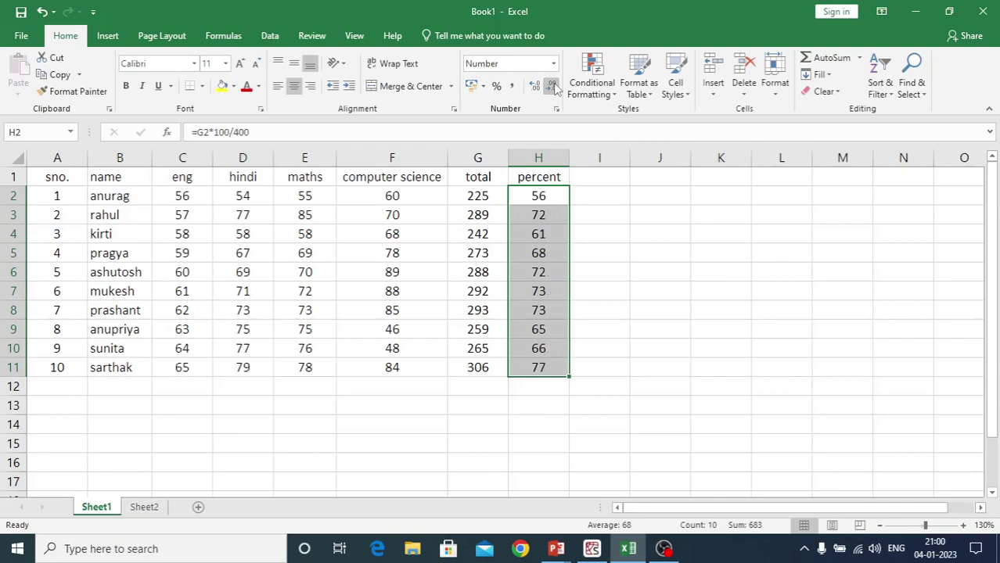
left_click(535, 87)
left_click(535, 87)
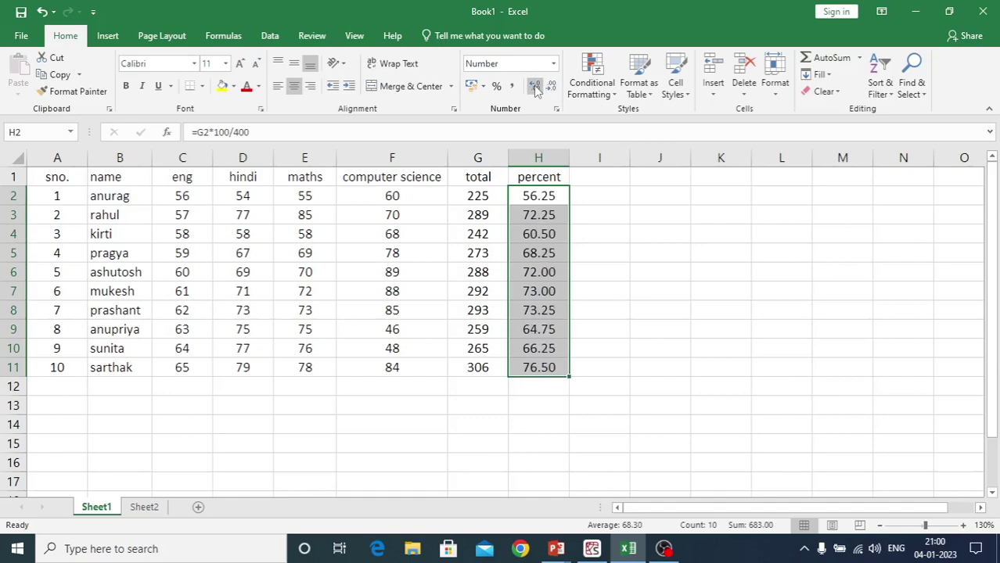
left_click(523, 447)
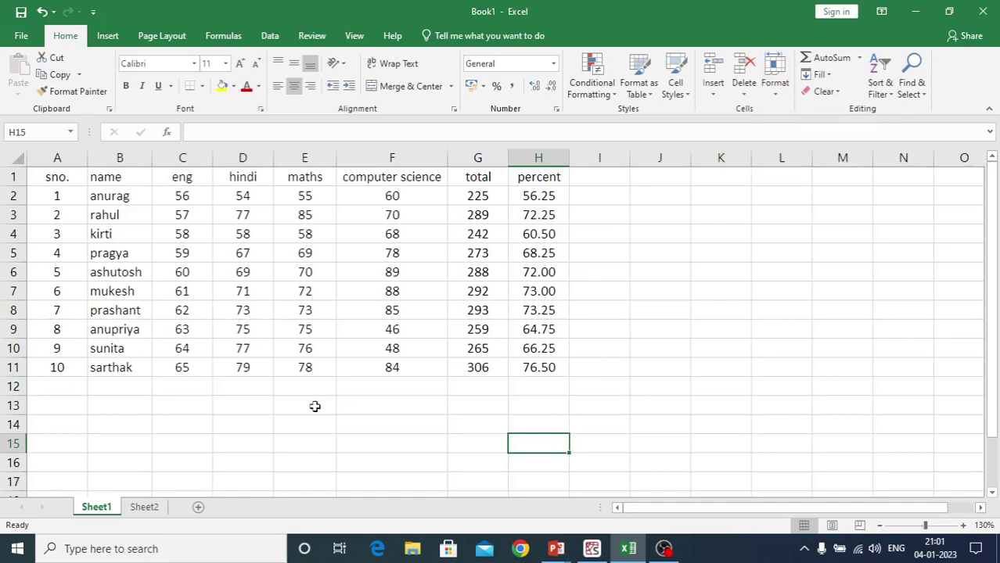
left_click(289, 411)
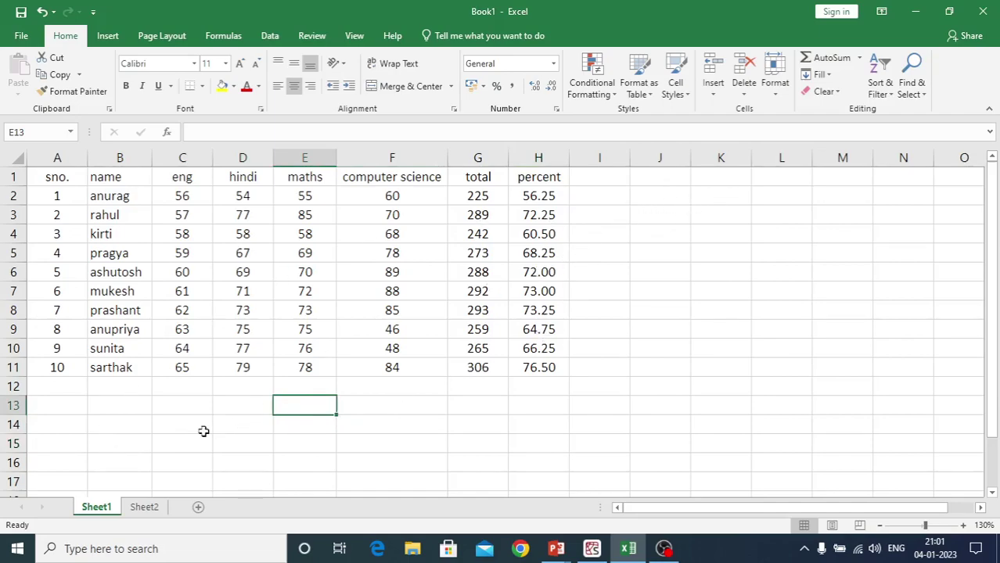
left_click(174, 426)
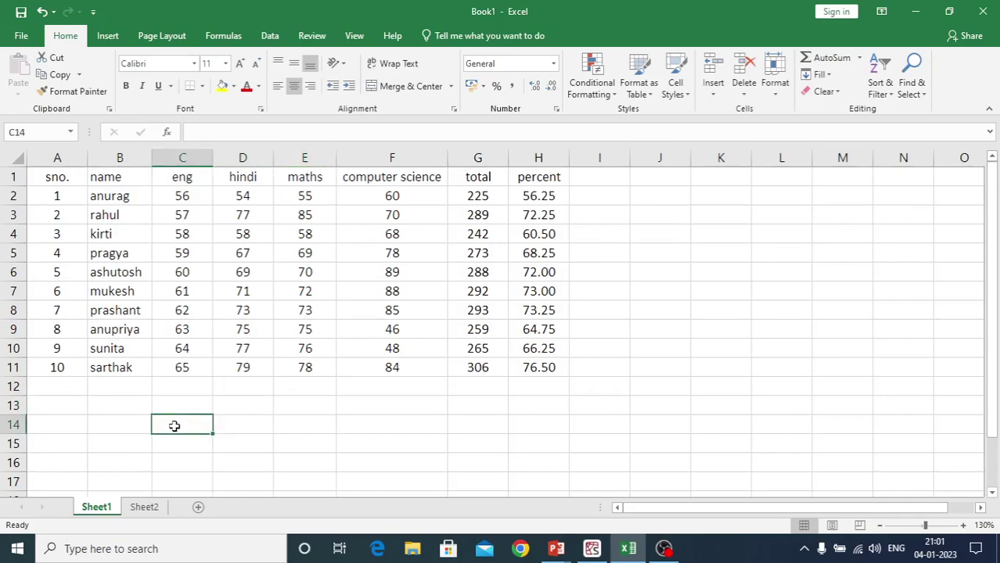
key("ctrl+p")
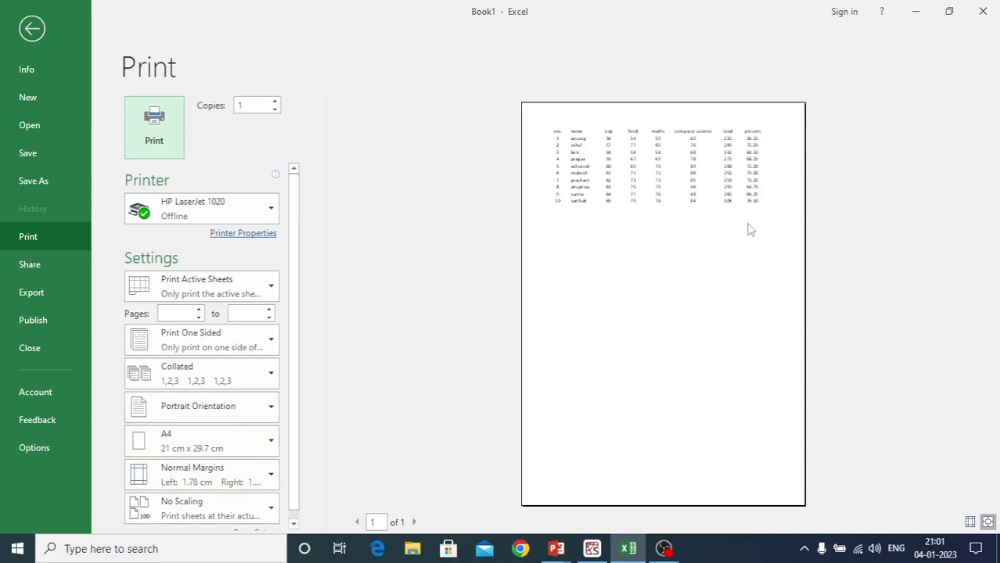
key("Escape")
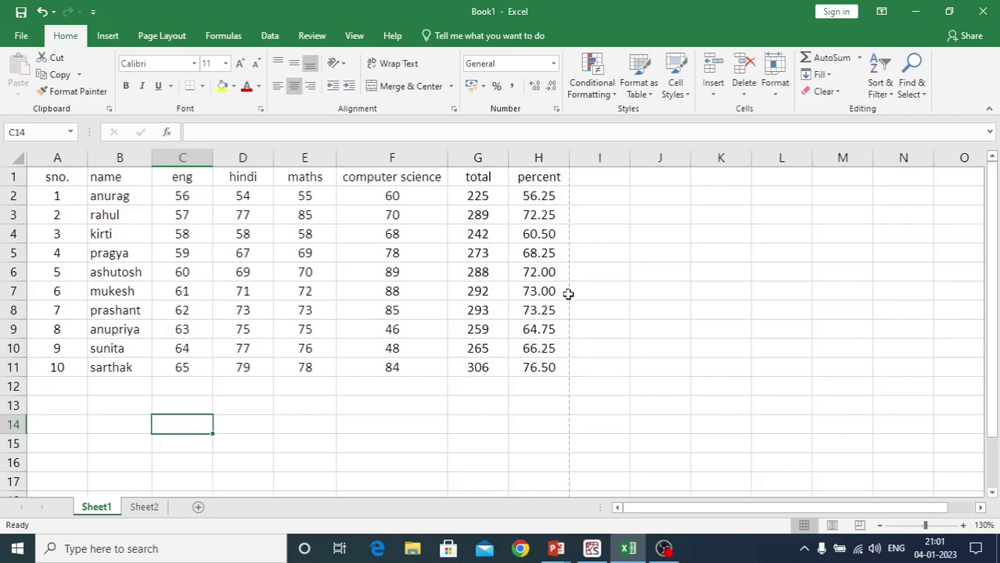
Fill the total and percent columns G1:H11 right into columns I and J
left_click(484, 405)
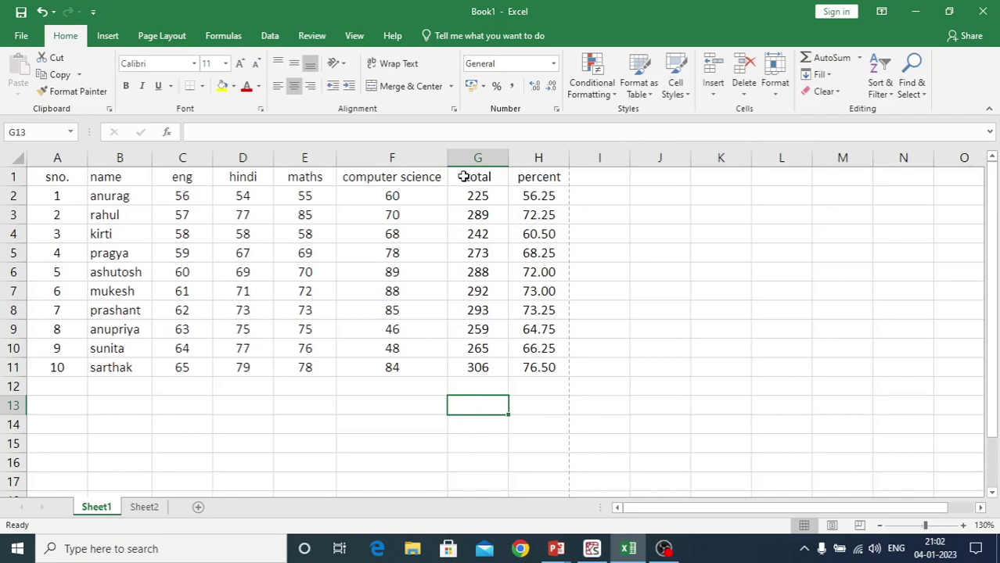
left_click_drag(459, 176, 529, 367)
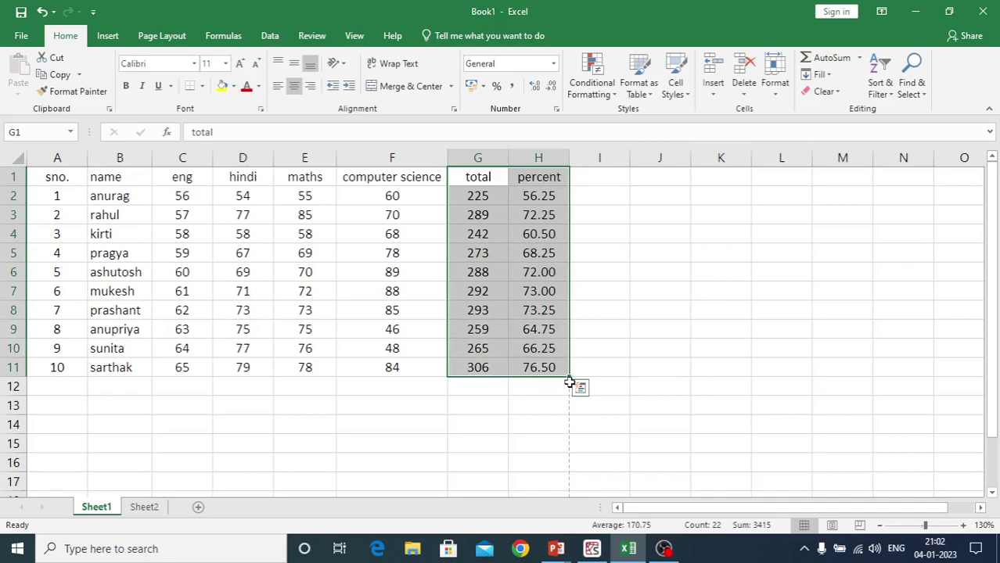
left_click_drag(571, 377, 685, 386)
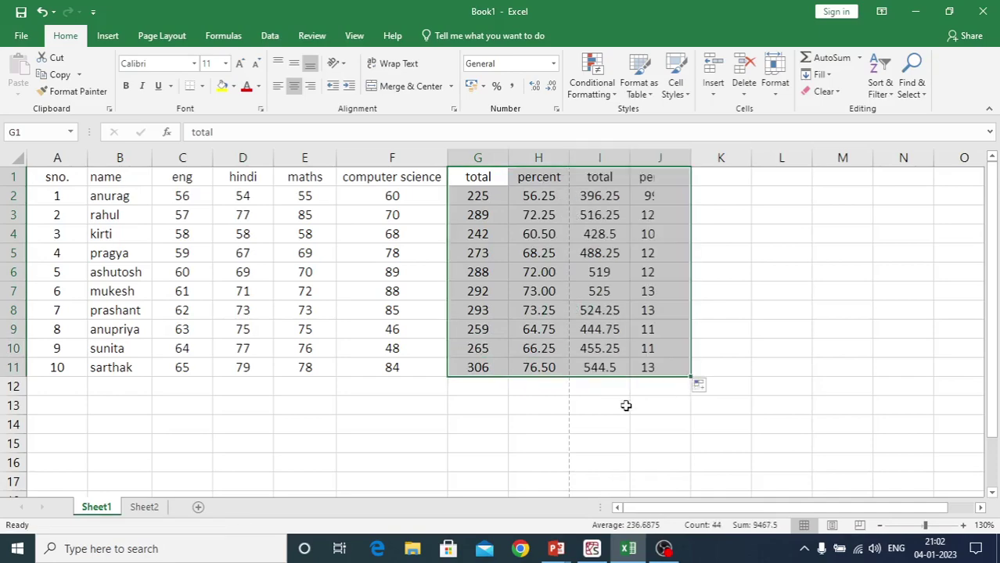
left_click(513, 442)
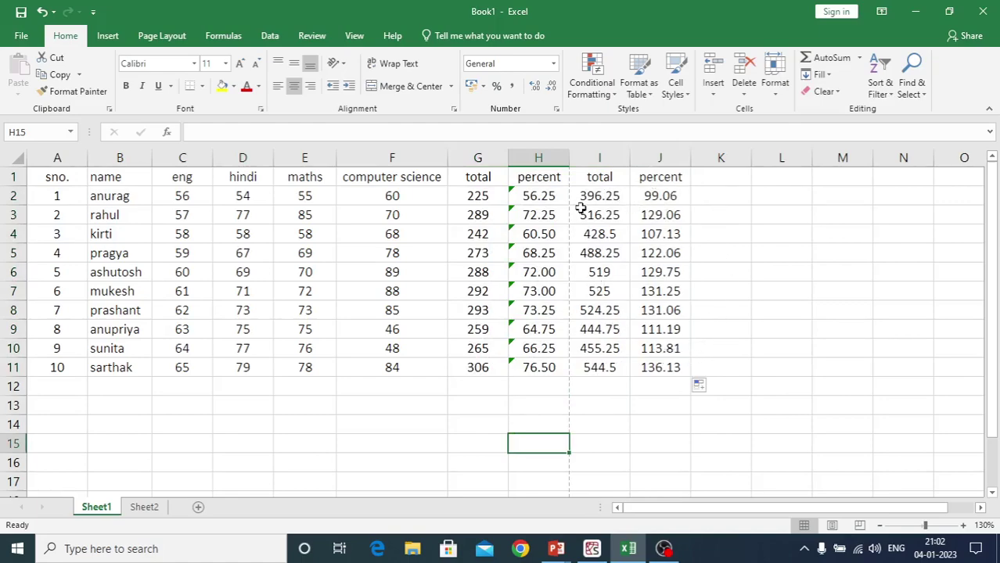
Make the new I1:J11 copy red and open the print preview
left_click_drag(583, 180, 665, 369)
left_click(246, 86)
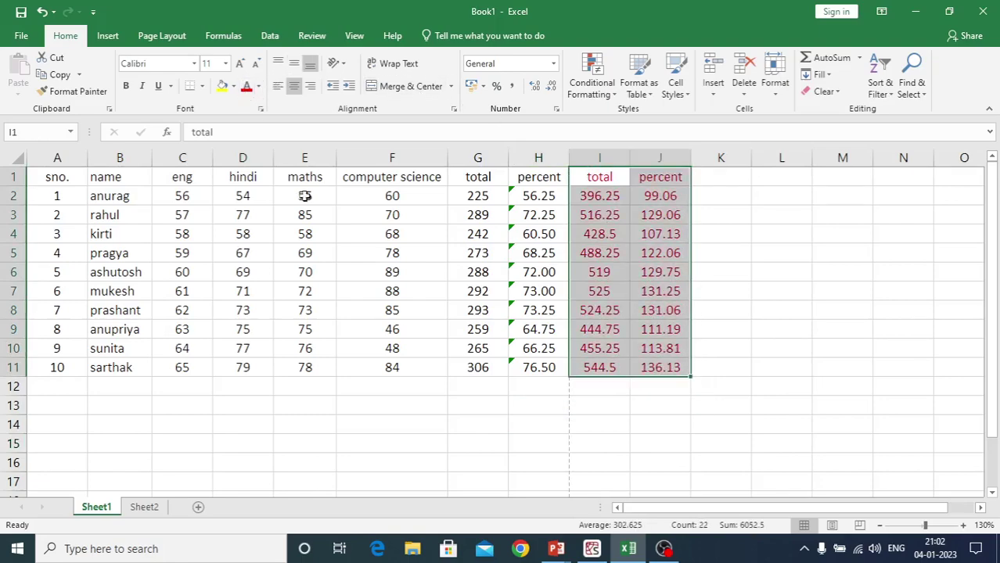
left_click(445, 467)
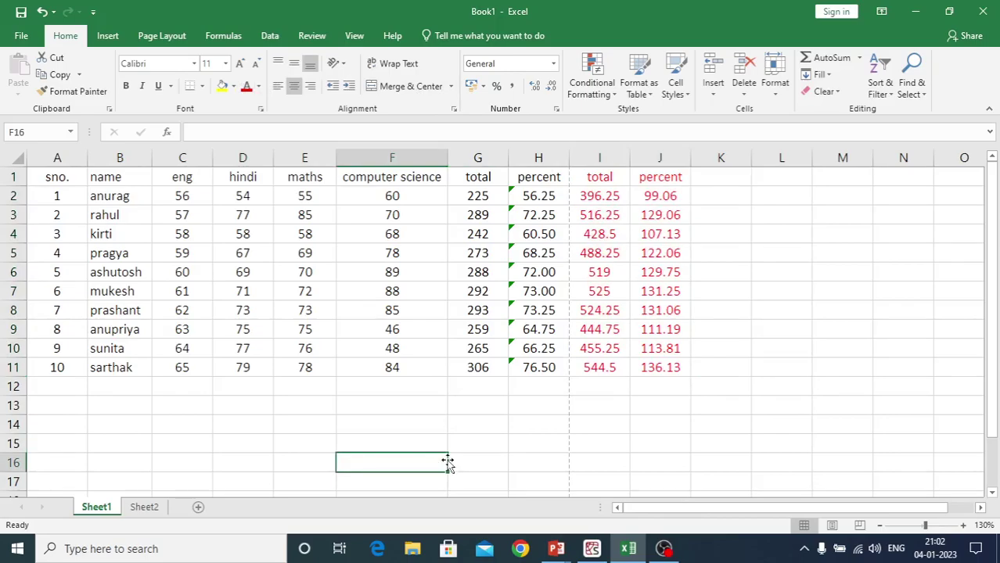
left_click(290, 402)
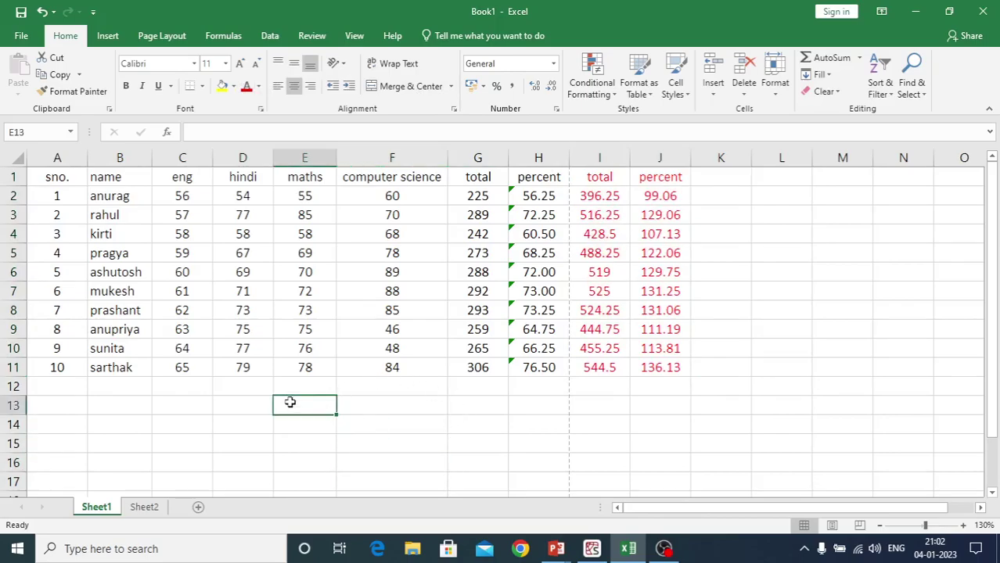
key("ctrl+p")
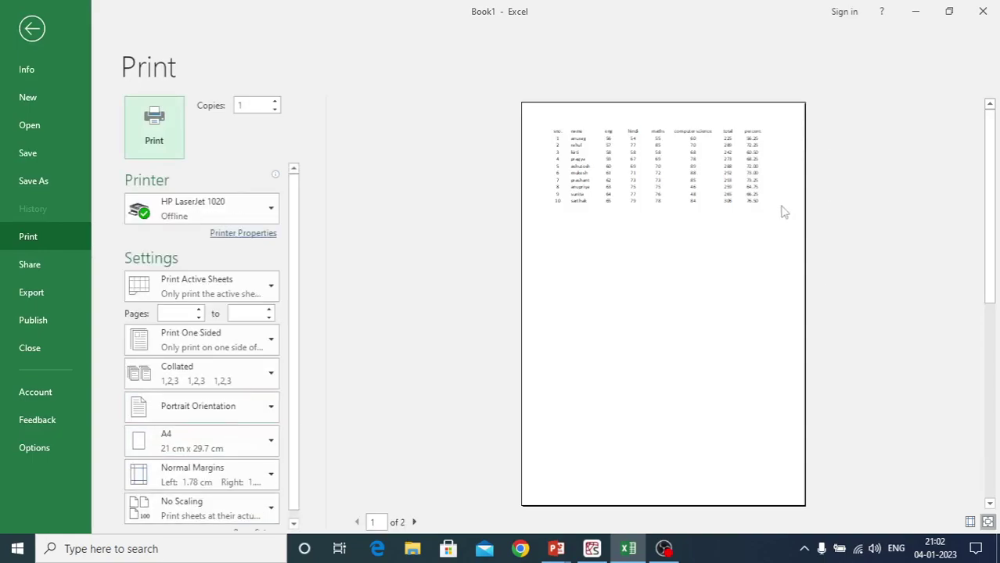
key("Escape")
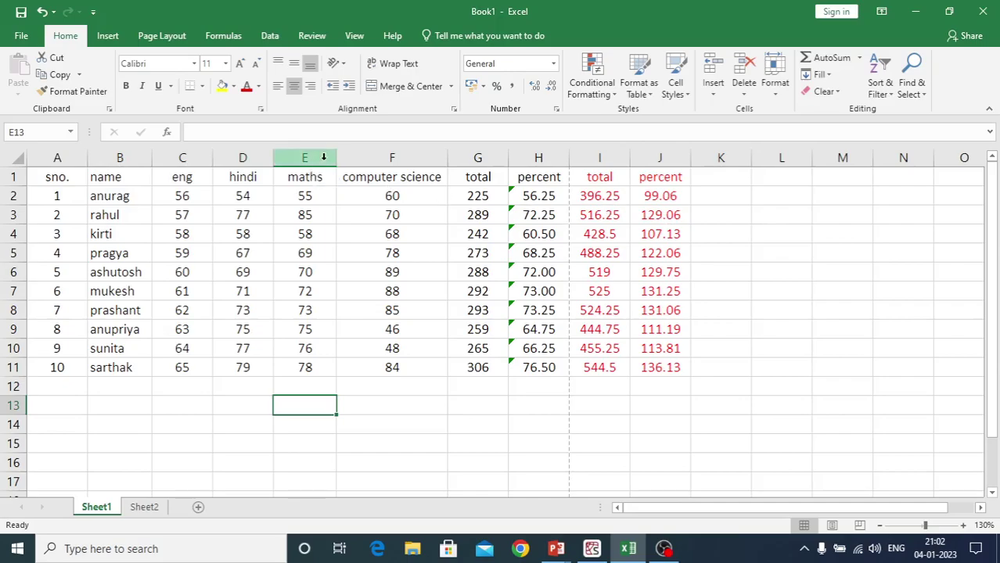
left_click_drag(337, 157, 330, 158)
left_click_drag(269, 157, 66, 159)
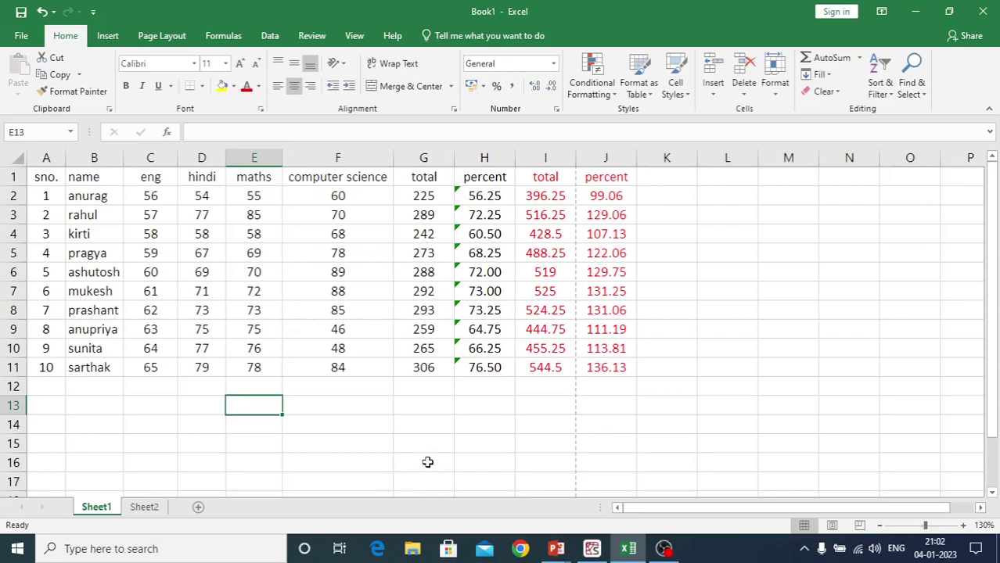
key("ctrl+z")
key("ctrl+z")
key("ctrl+z")
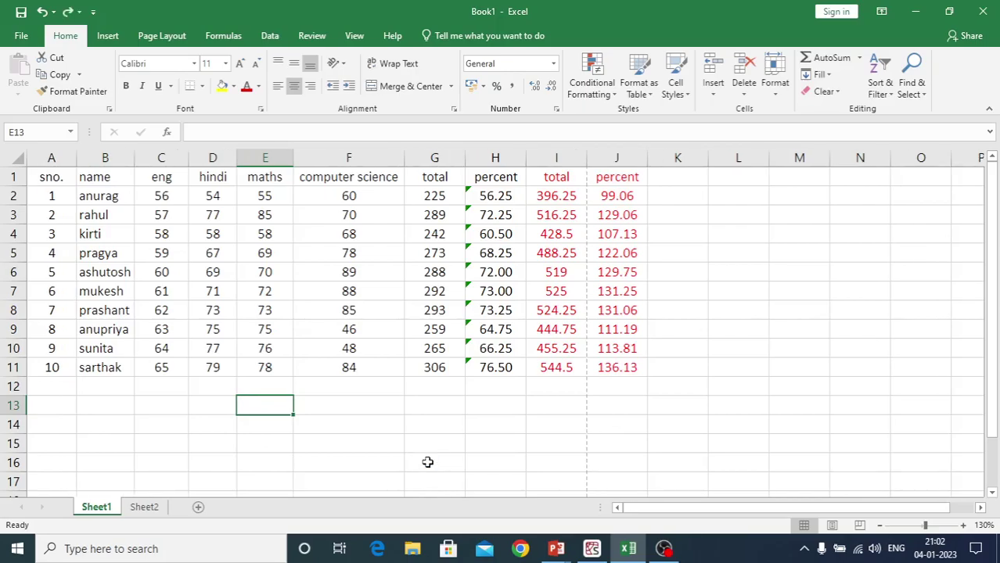
key("ctrl+z")
key("ctrl+z")
key("ctrl+z")
key("ctrl+z")
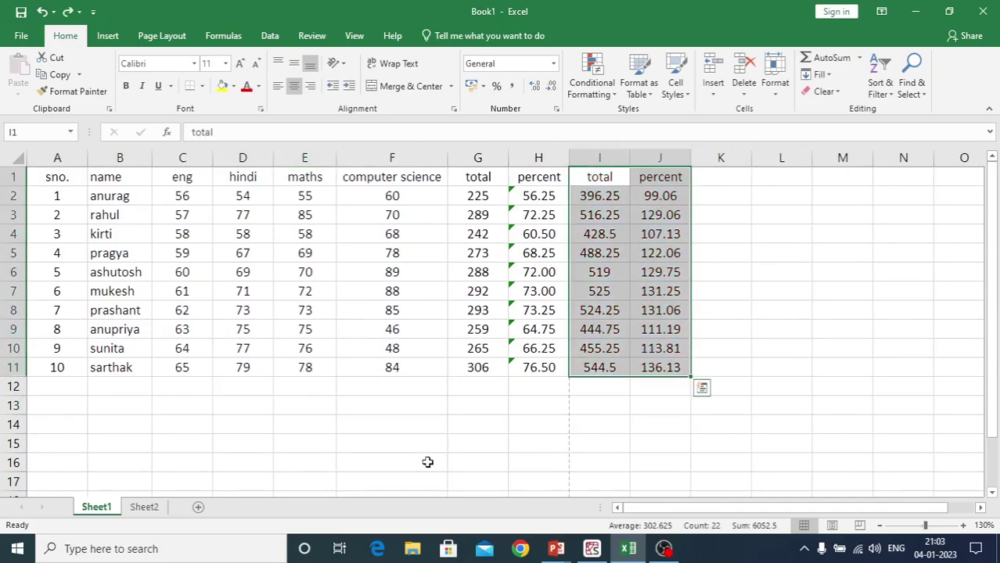
key("ctrl+y")
left_click(428, 463)
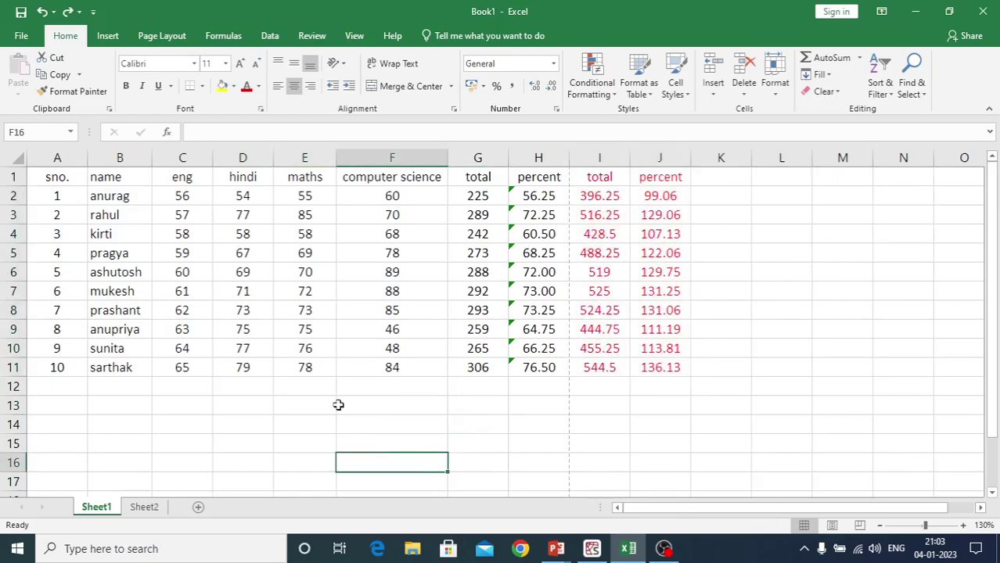
left_click_drag(39, 173, 659, 375)
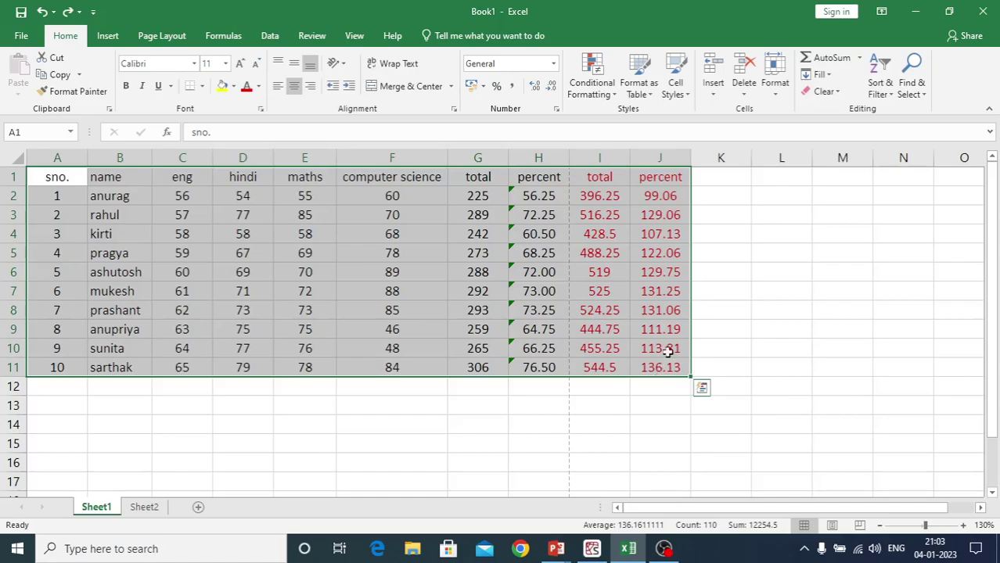
Set columns A through J of the selected marks table to a column width of 6
left_click(778, 91)
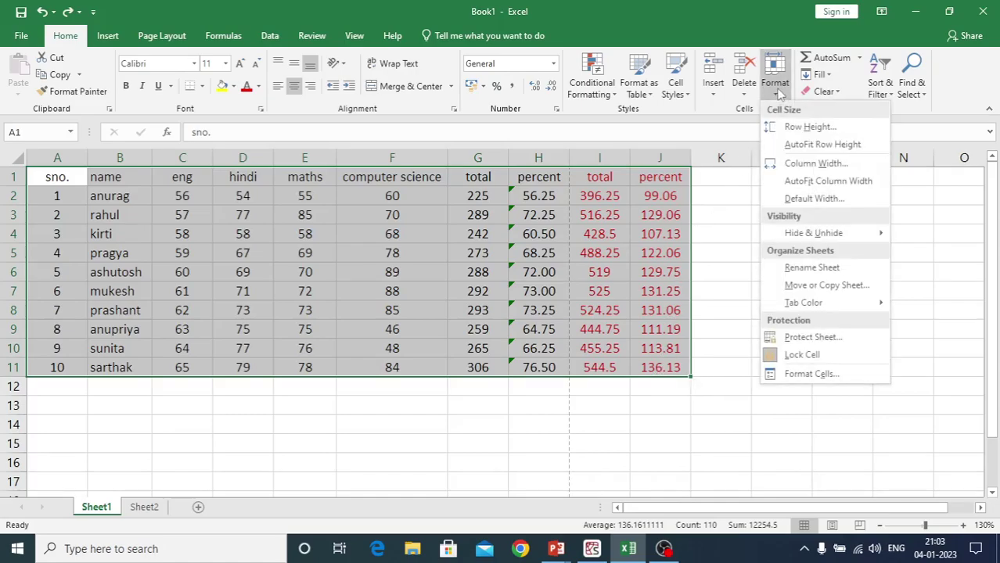
left_click(777, 172)
left_click_drag(745, 223, 553, 399)
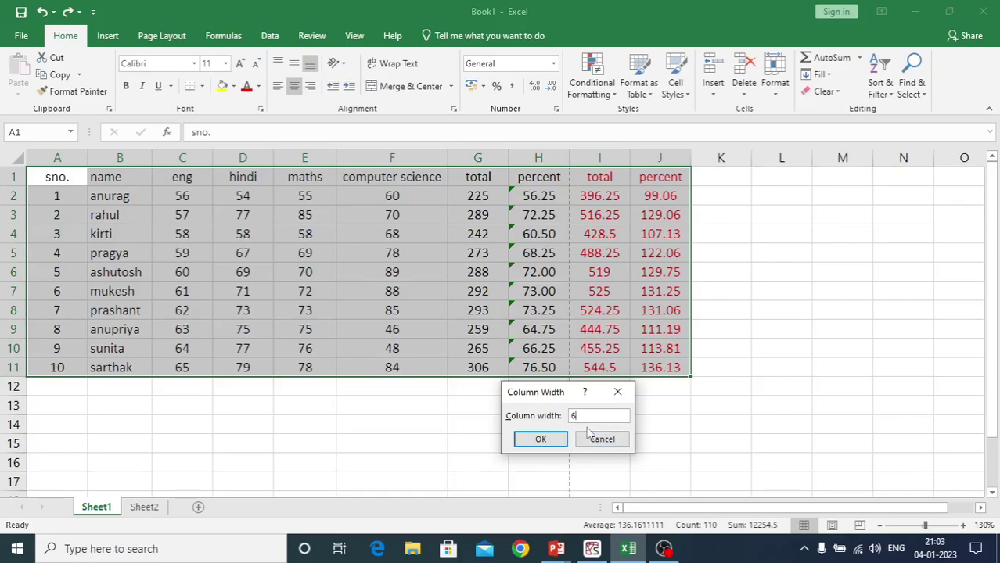
left_click(540, 438)
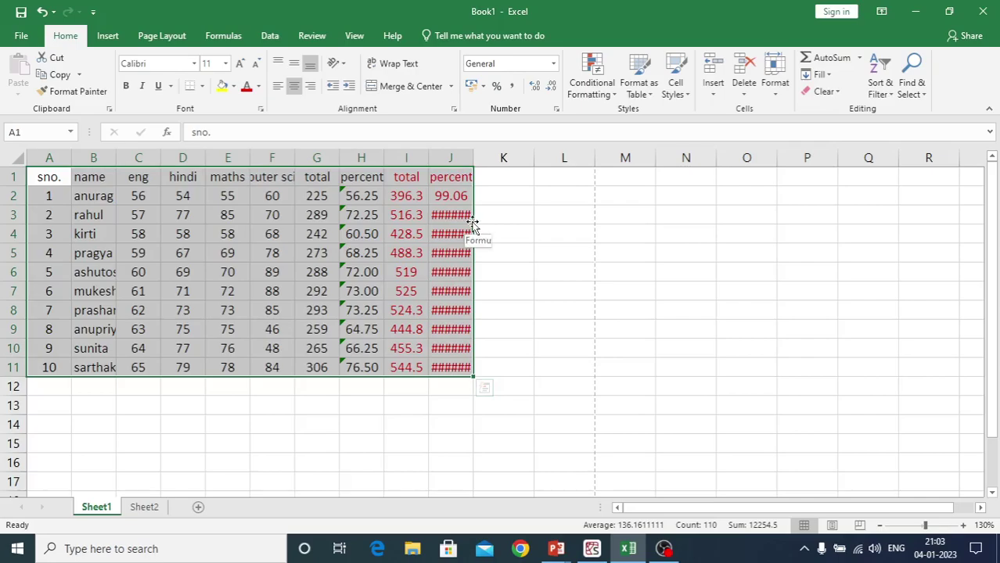
Widen column J so its hidden percent values display instead of ######
left_click(491, 220)
left_click_drag(459, 215, 465, 367)
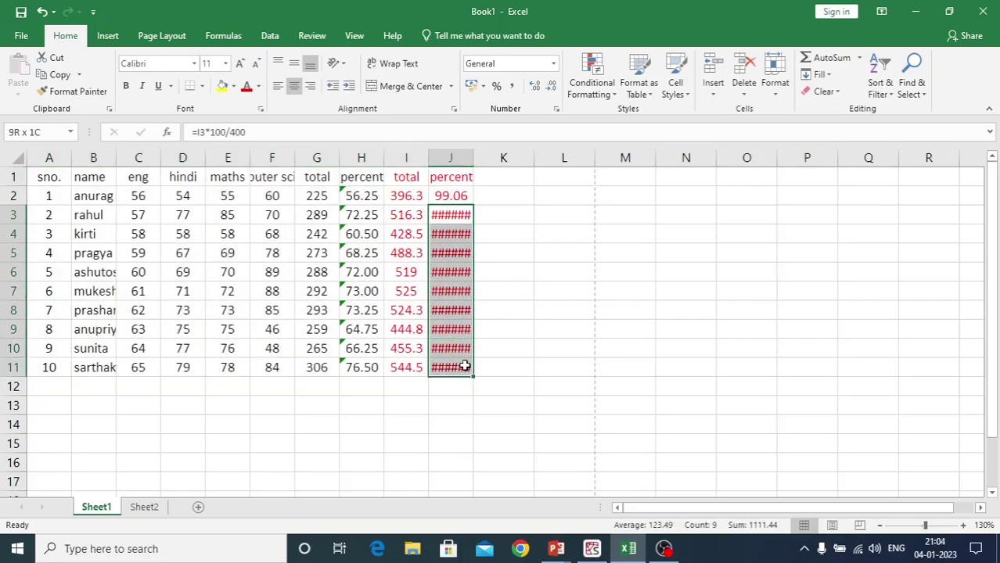
left_click(511, 216)
left_click_drag(463, 215, 465, 367)
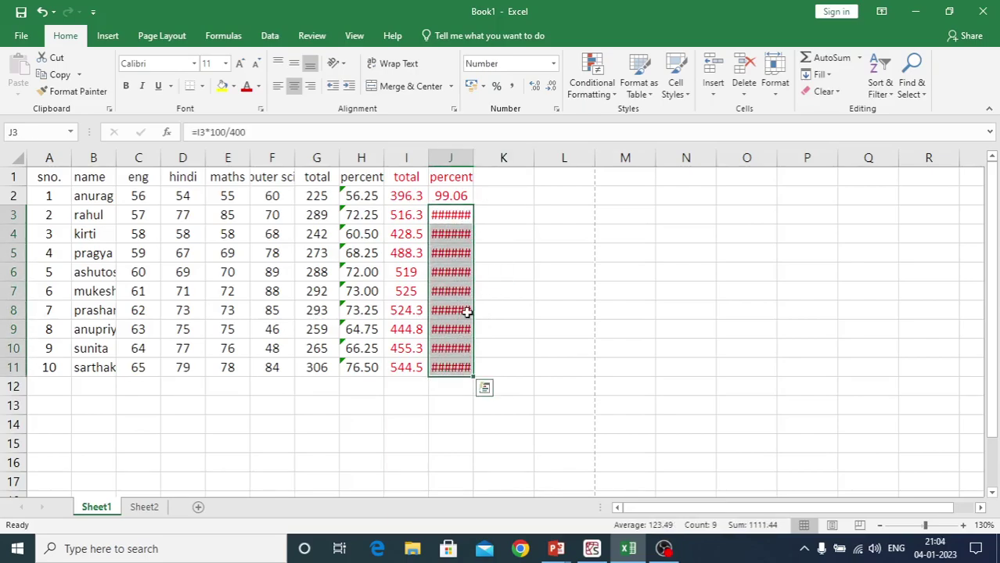
left_click(514, 214)
left_click_drag(473, 157, 497, 159)
left_click(438, 401)
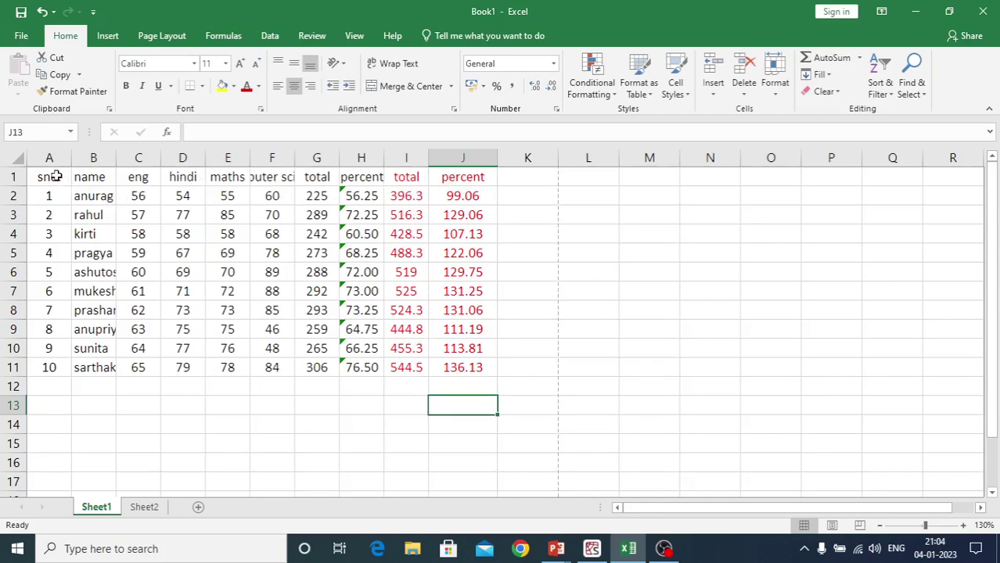
Widen column F until the full 'computer science' header in F1 fits
left_click(270, 177)
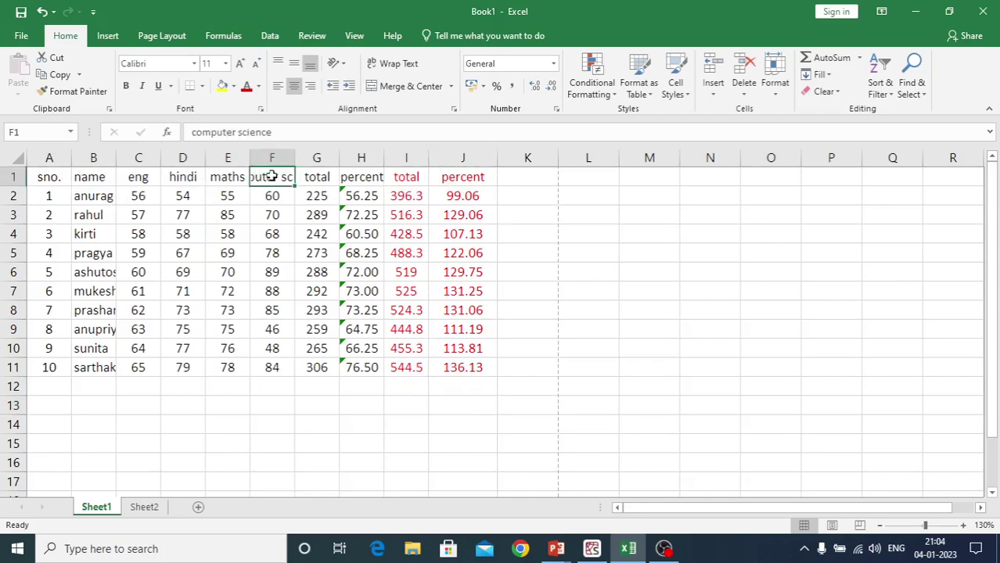
left_click(268, 384)
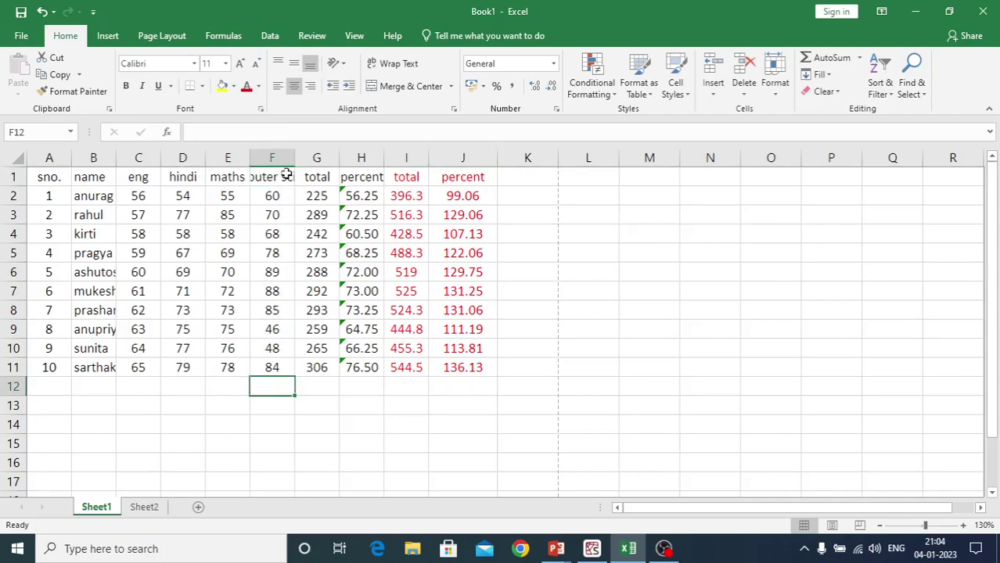
left_click_drag(294, 159, 354, 158)
left_click(434, 456)
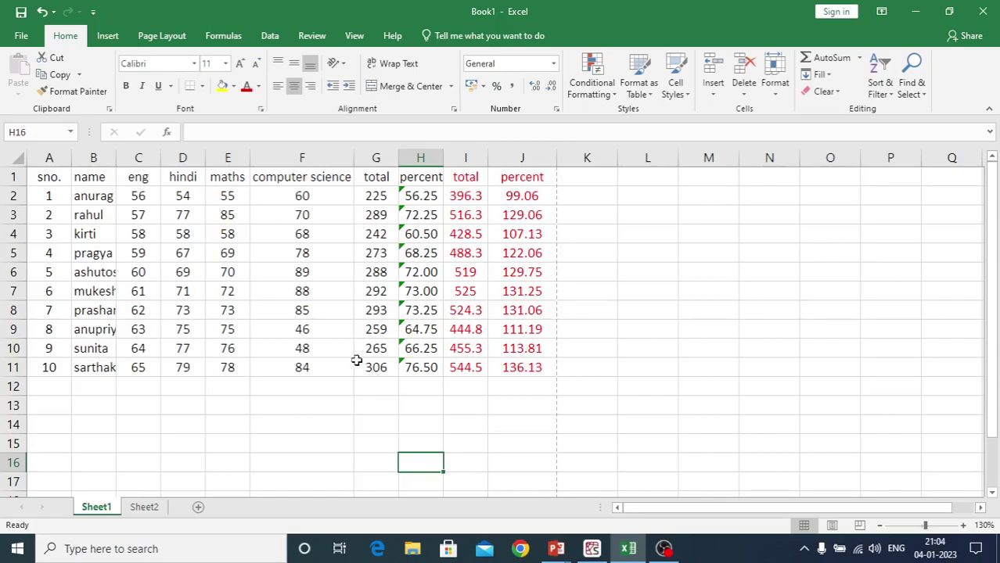
Undo the recent column width changes to the marks table
key("ctrl+z")
key("ctrl+z")
key("ctrl+z")
key("ctrl+z")
key("ctrl+z")
key("ctrl+z")
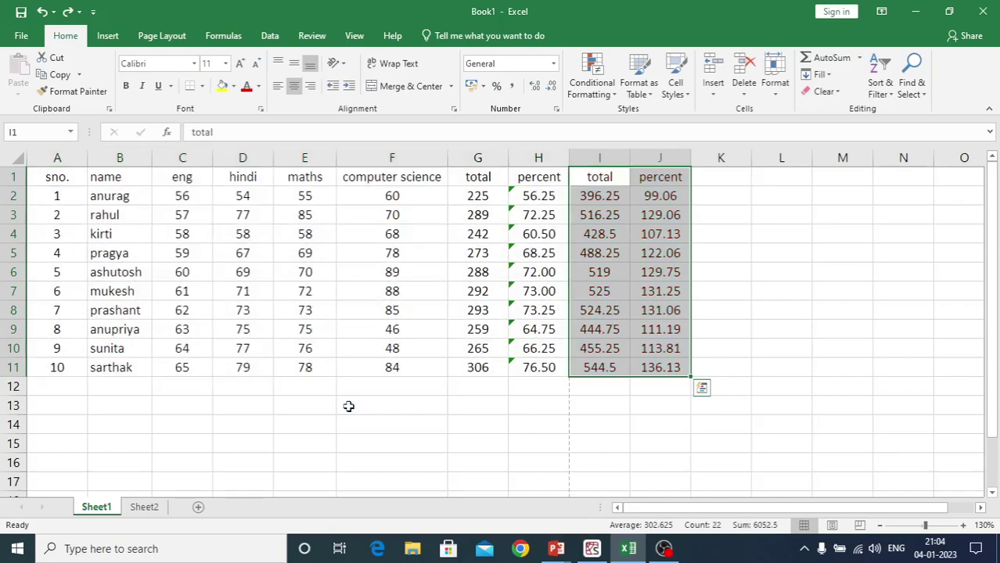
left_click(348, 406)
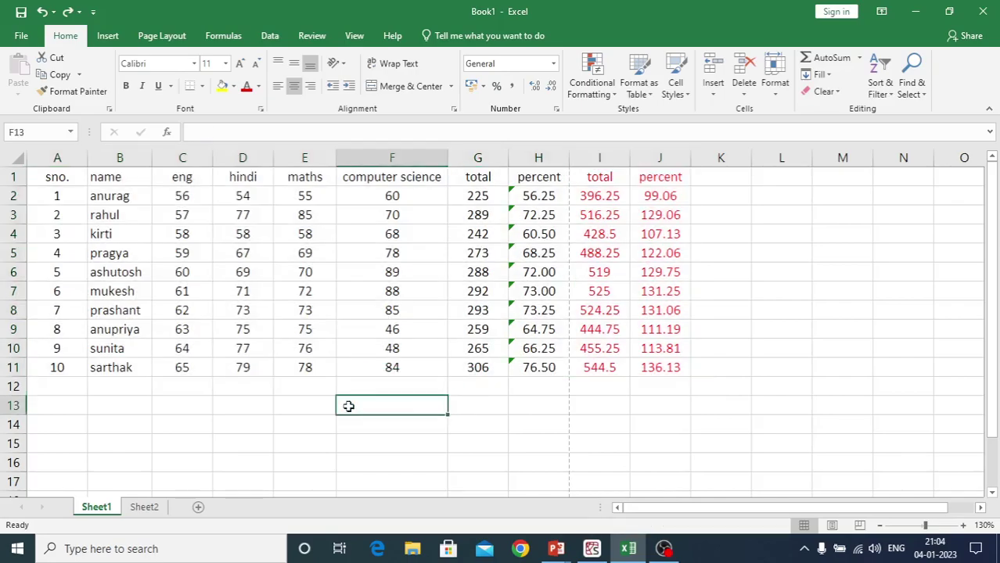
left_click_drag(49, 175, 649, 367)
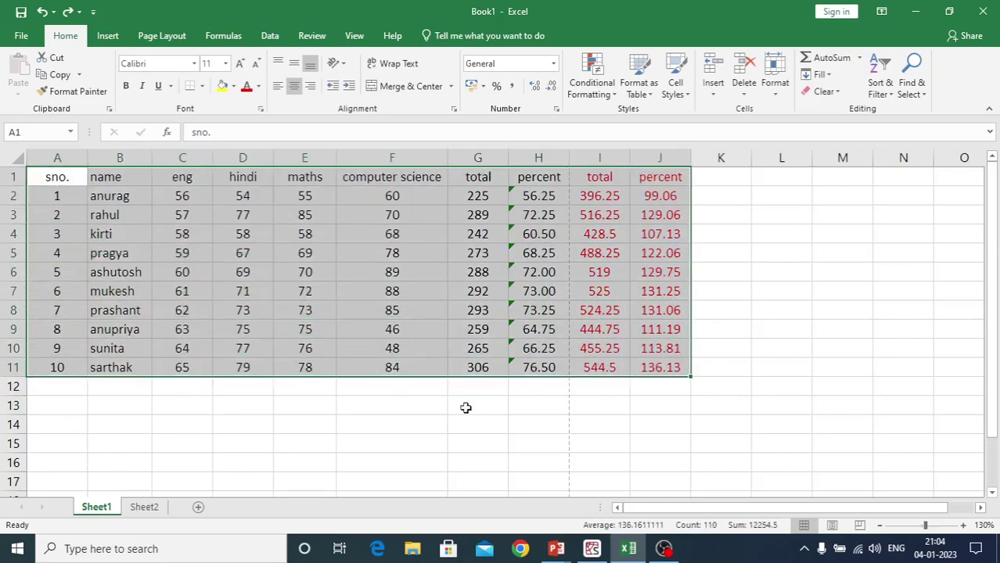
left_click(434, 405)
Change the F1 header to 'comp. sc.' and narrow column F to suit it
left_click(396, 180)
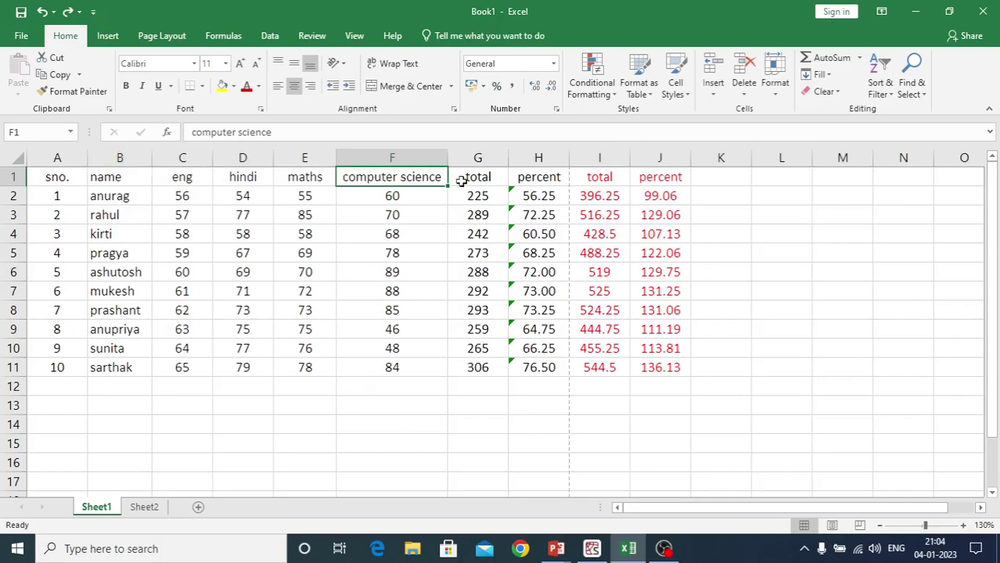
left_click(237, 133)
key("BackSpace")
key("BackSpace")
key("BackSpace")
key("BackSpace")
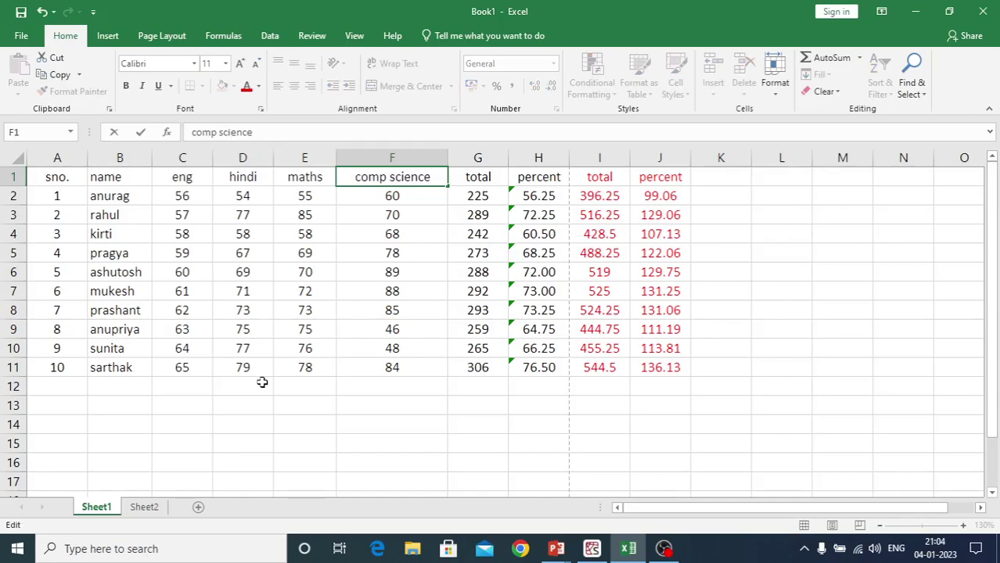
key("BackSpace")
key("BackSpace")
key("BackSpace")
key("BackSpace")
key("BackSpace")
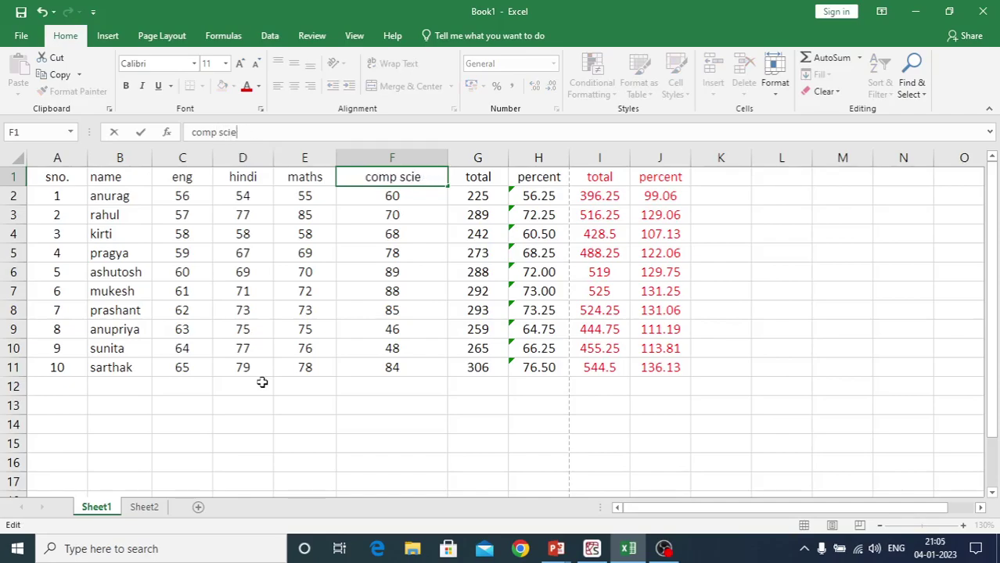
type(".")
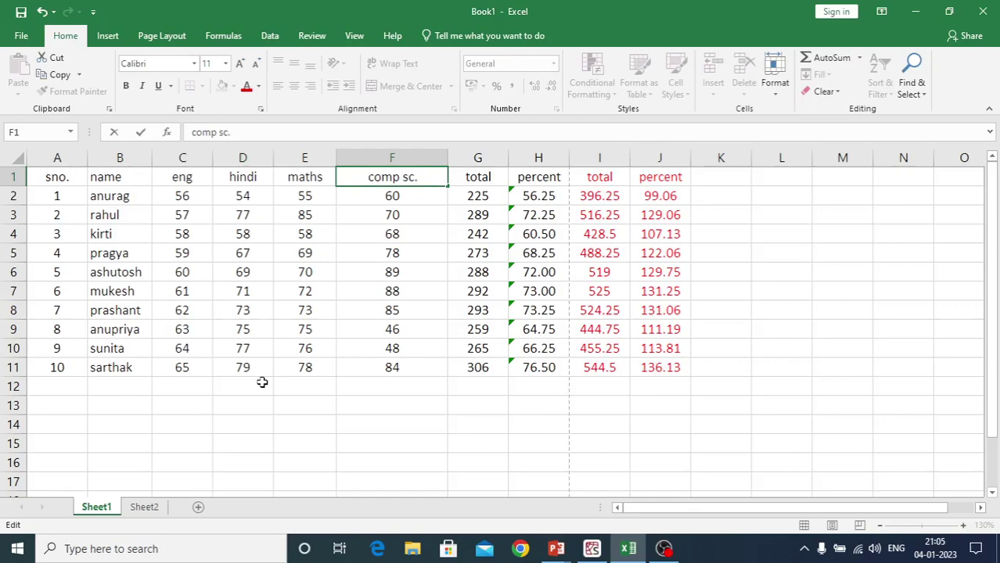
type(" sc.")
key("Return")
left_click_drag(449, 162, 415, 156)
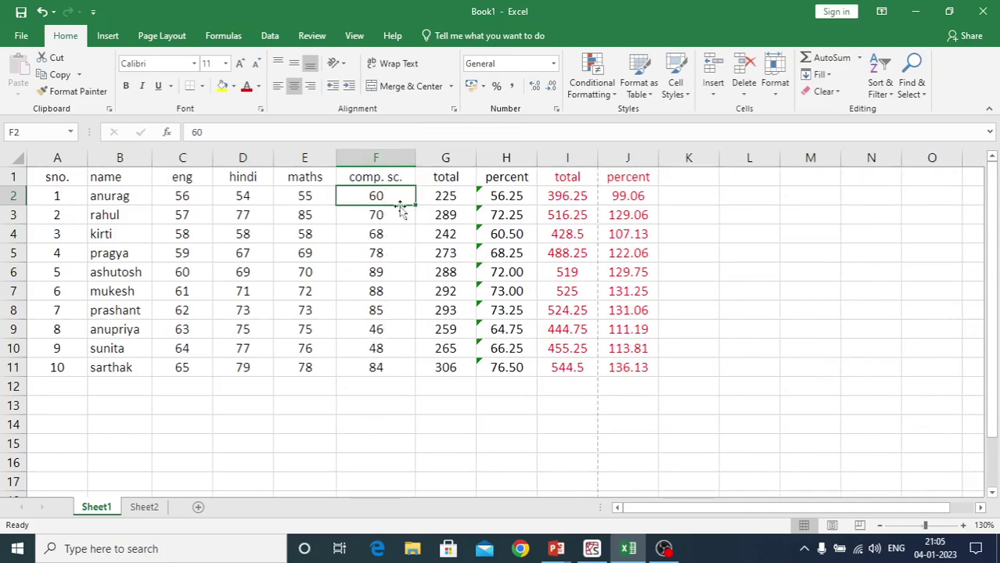
Give column F (F1:F11) an exact width of 8, then reselect the whole marks table
left_click_drag(375, 171, 363, 363)
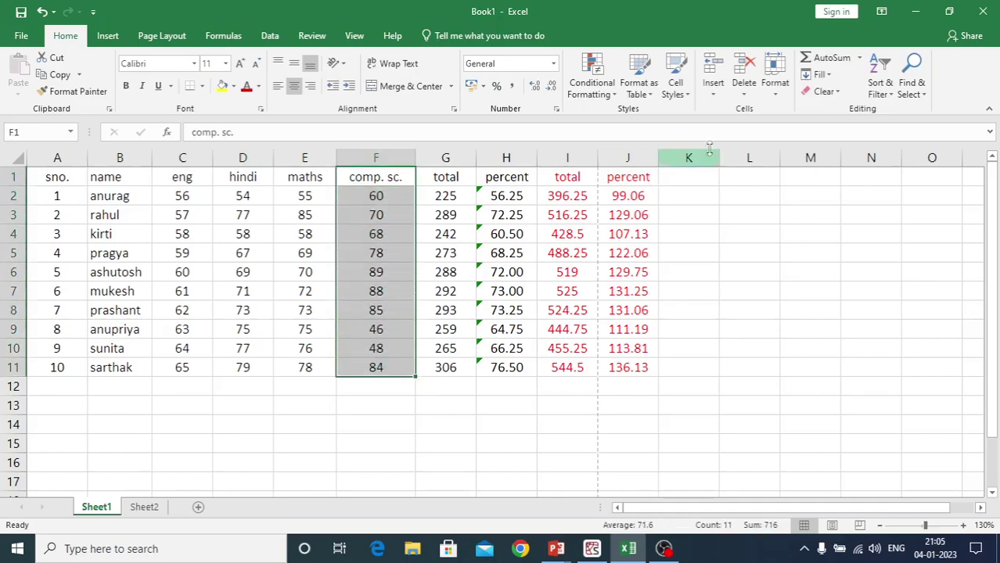
left_click(775, 94)
left_click(814, 163)
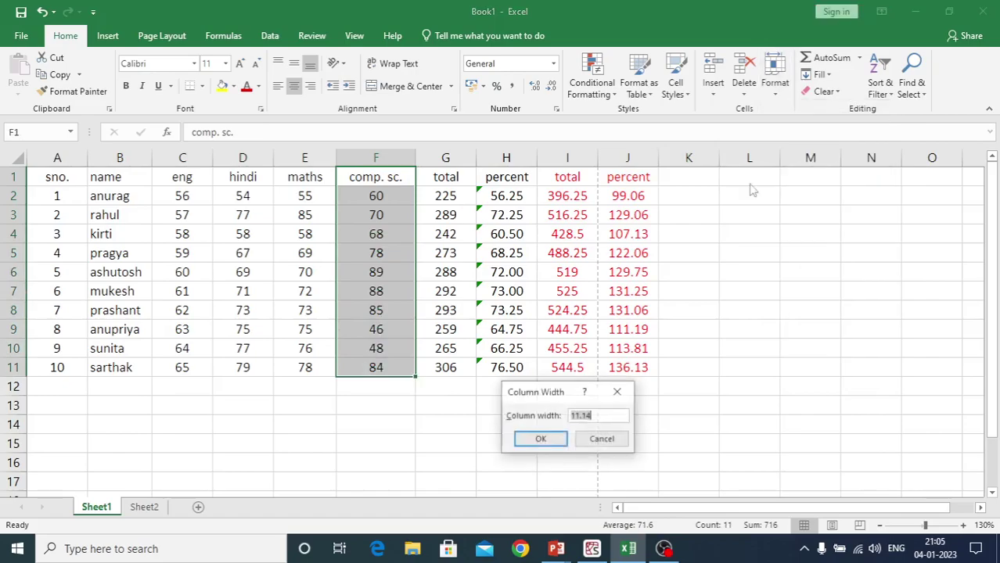
type("8.4")
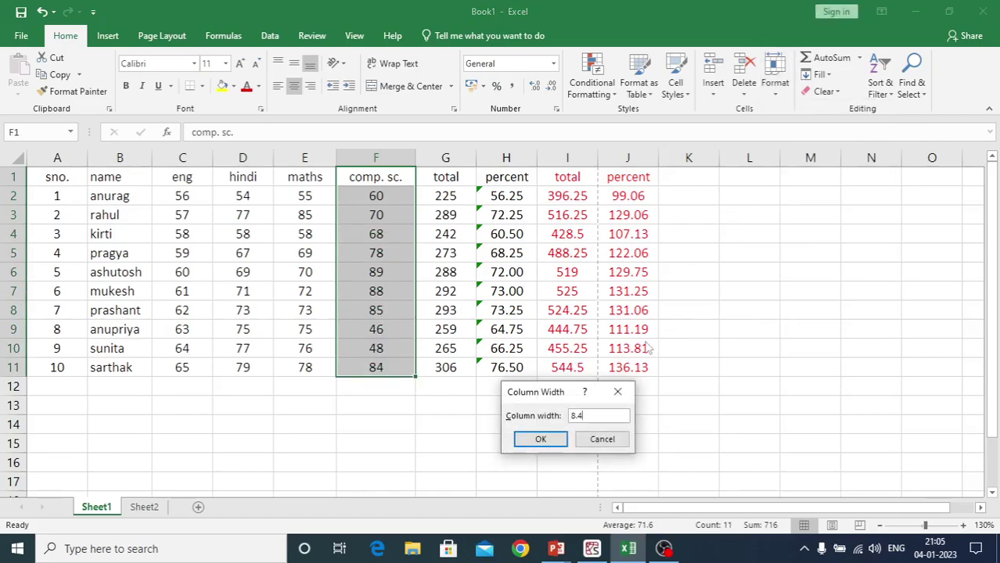
key("Return")
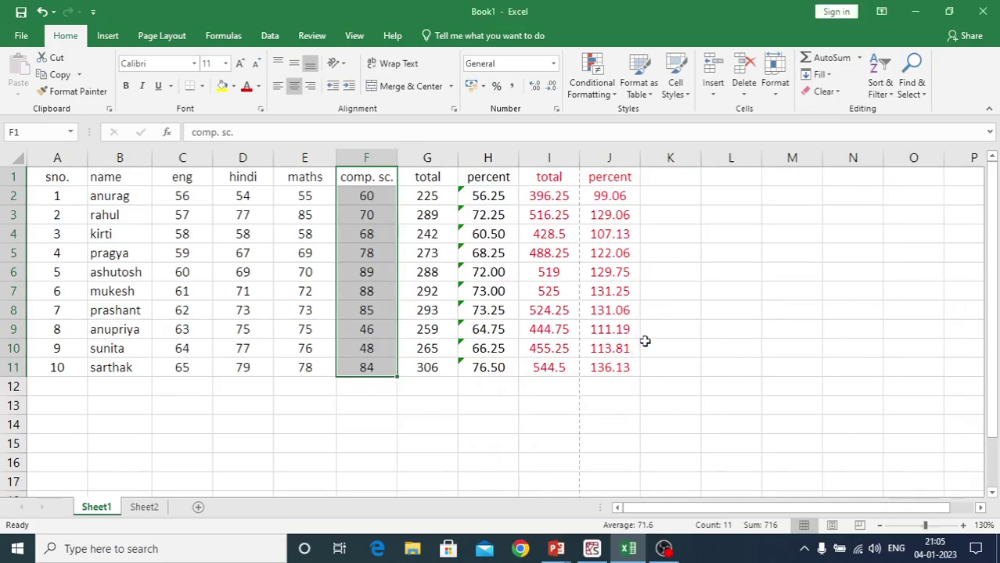
left_click(361, 462)
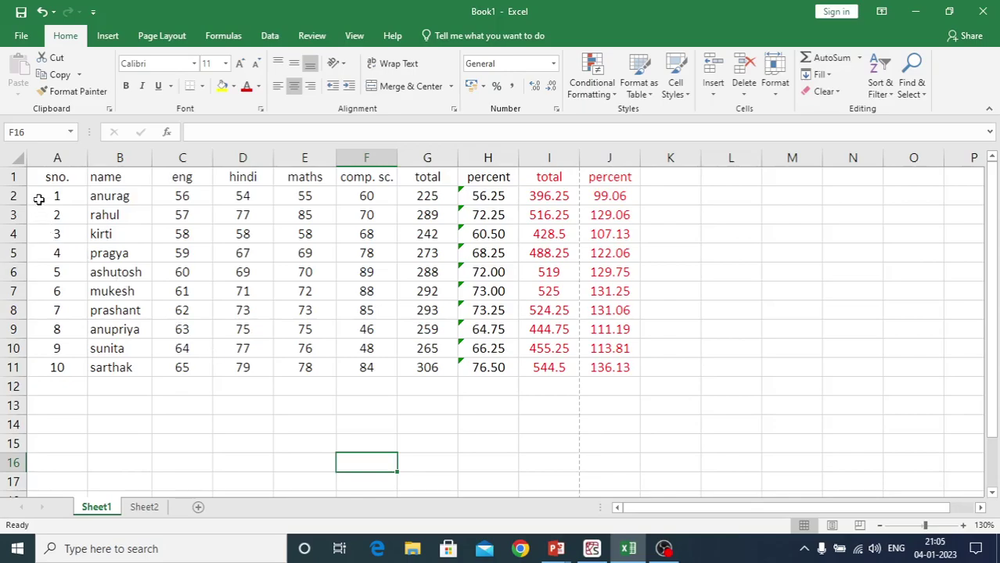
left_click_drag(40, 177, 607, 368)
left_click(776, 96)
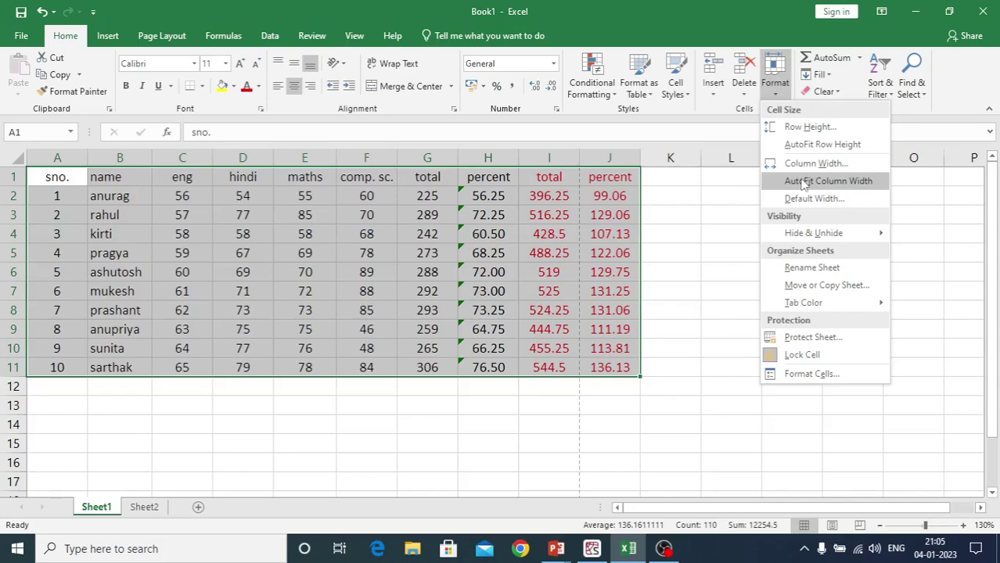
left_click(803, 183)
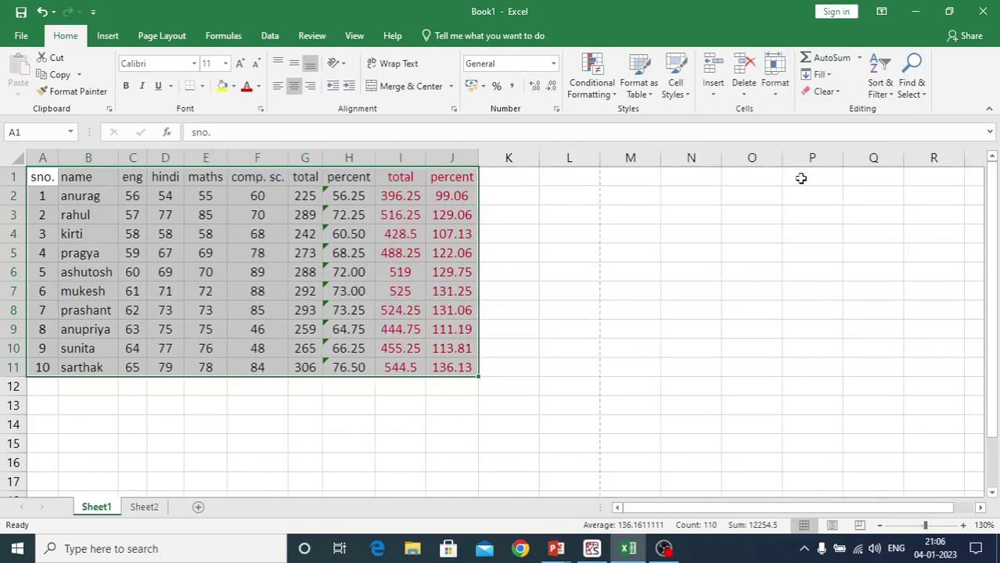
left_click(358, 448)
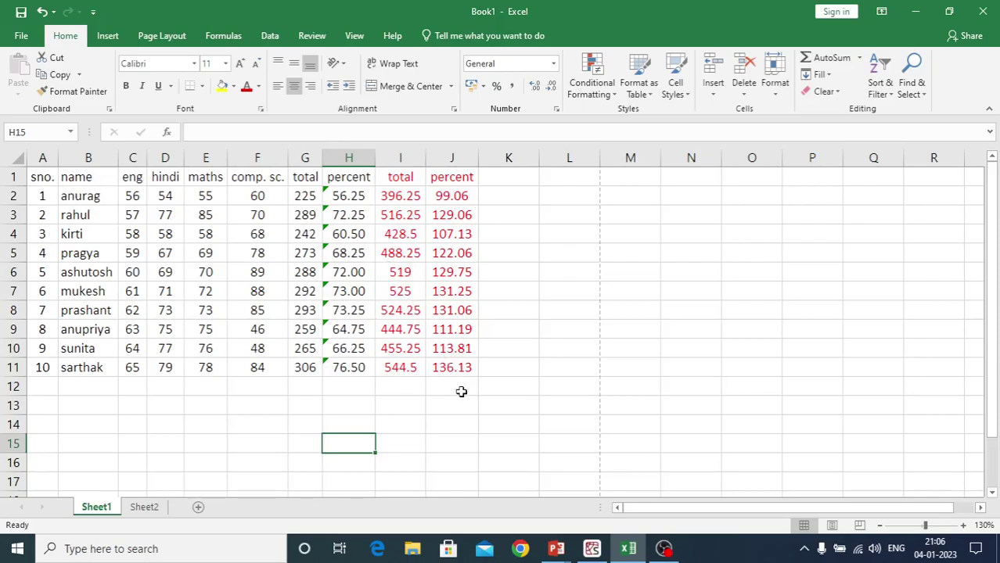
key("ctrl+z")
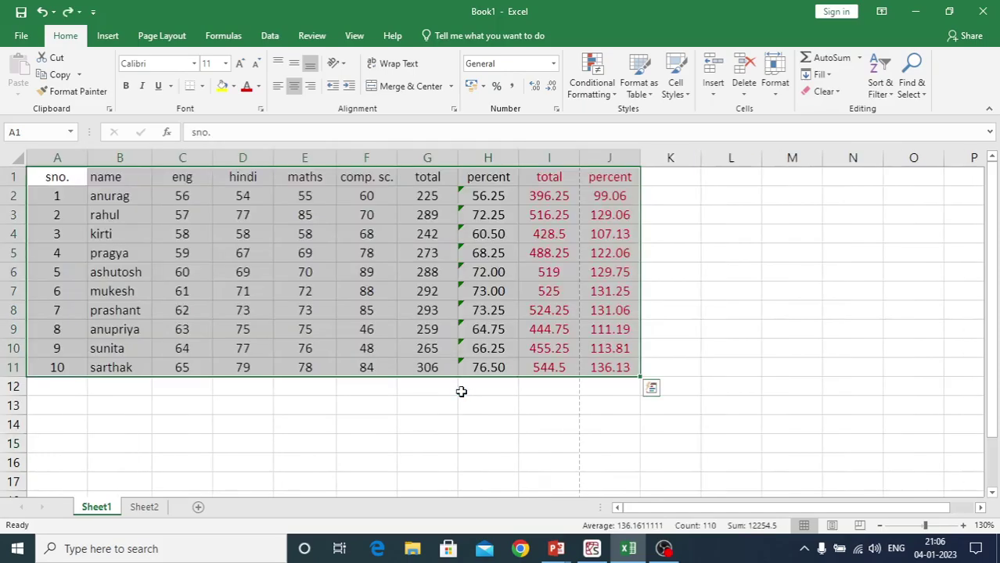
Check the Default Width setting without changing it, then fill the table down to row 54
left_click(776, 95)
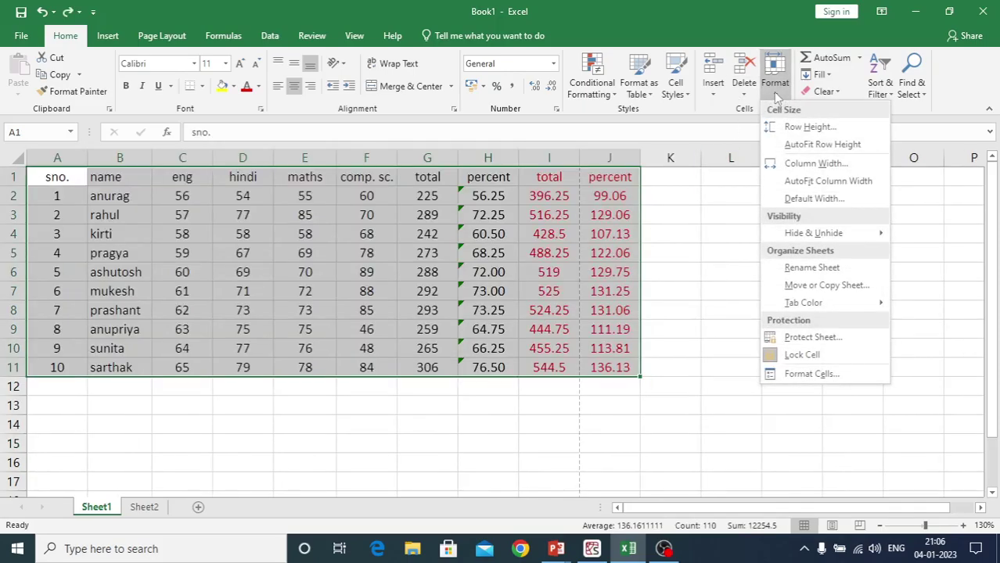
left_click(782, 200)
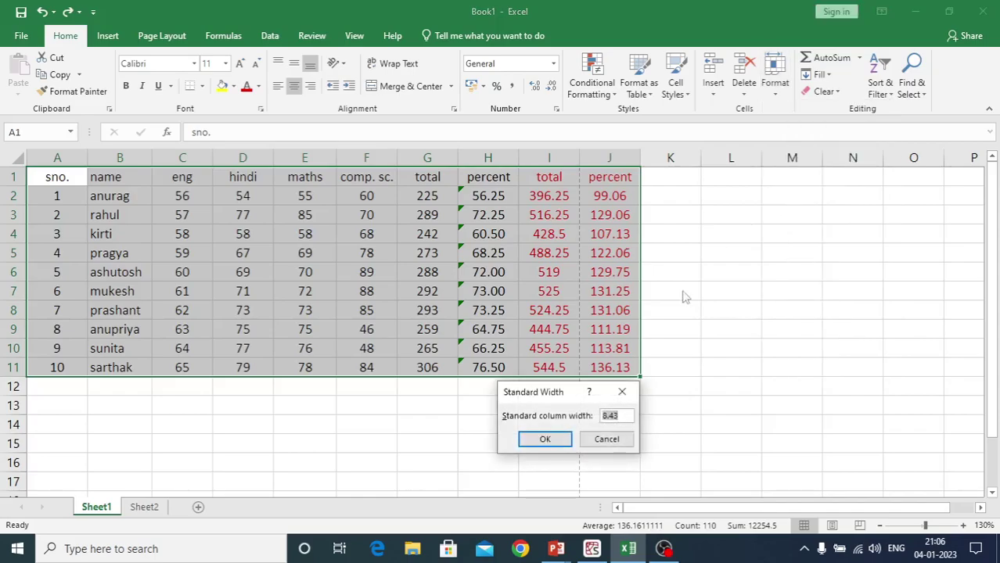
left_click(622, 416)
left_click(610, 440)
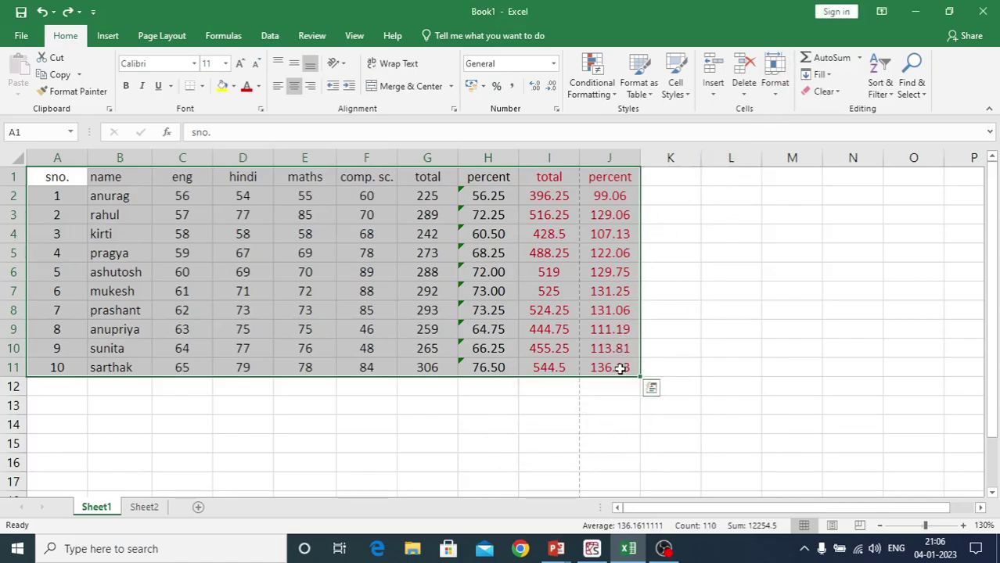
left_click_drag(638, 376, 626, 493)
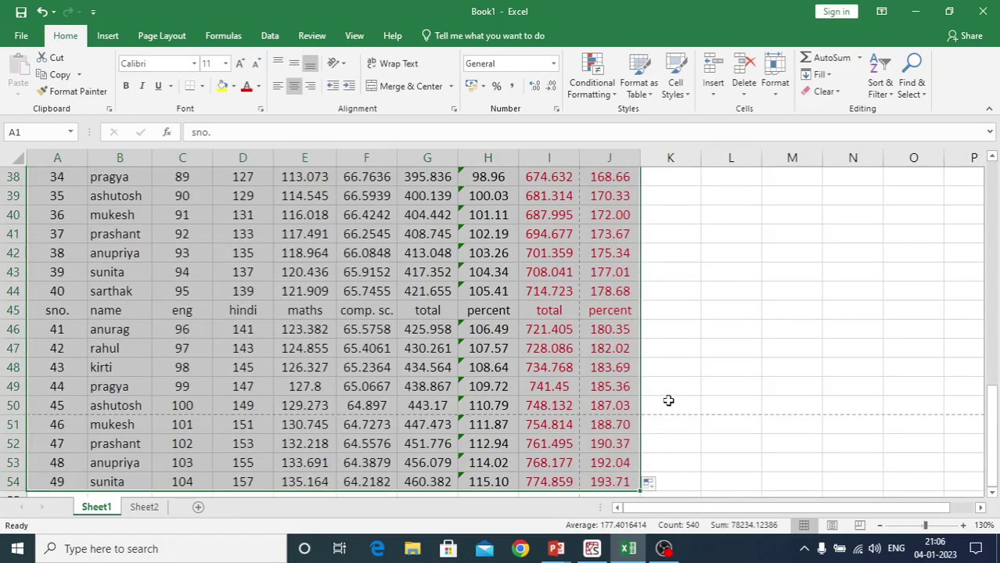
Color the text of A51:I54 blue and open the print preview
scroll(667, 401, "down", 3)
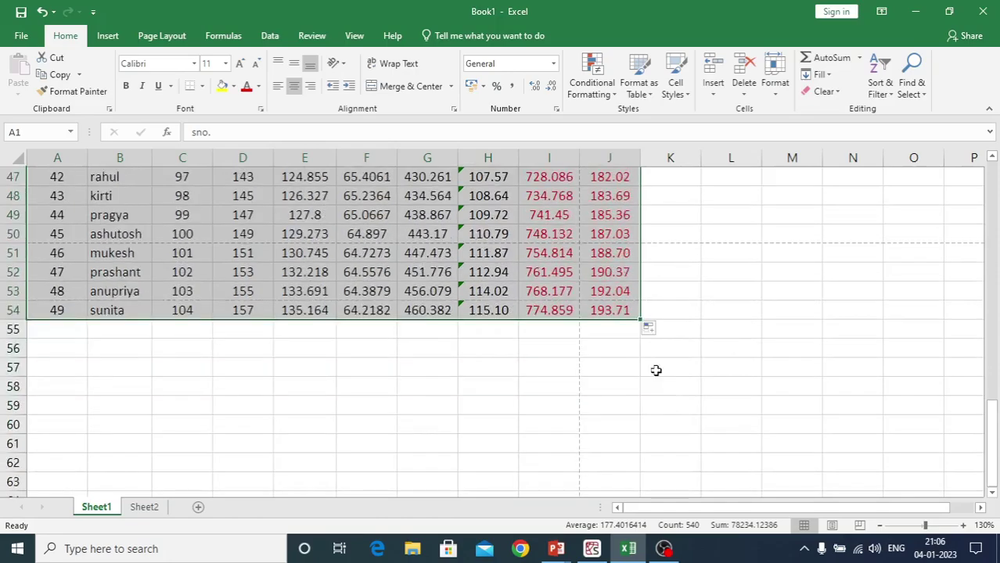
left_click(51, 253)
left_click_drag(43, 254, 560, 310)
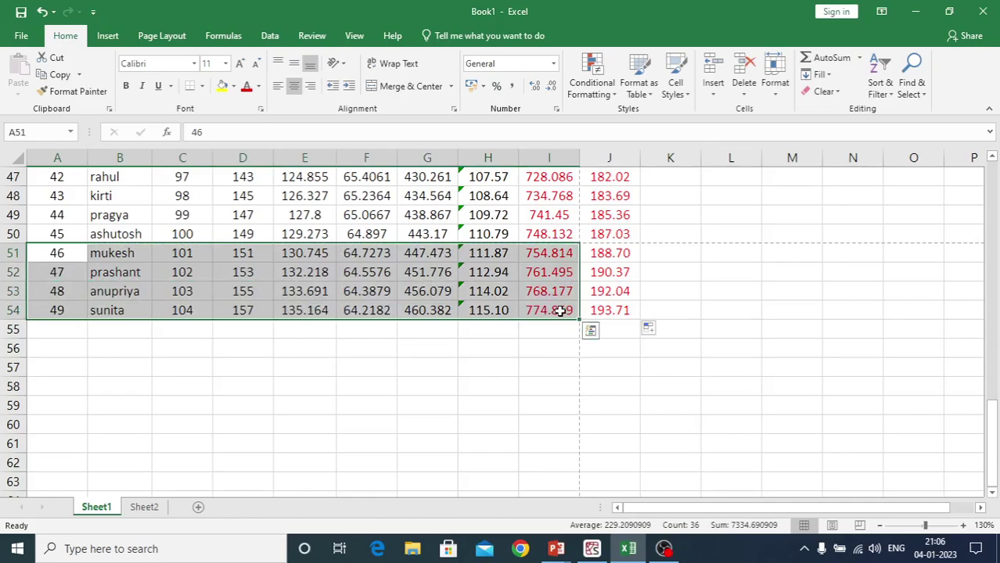
left_click(259, 87)
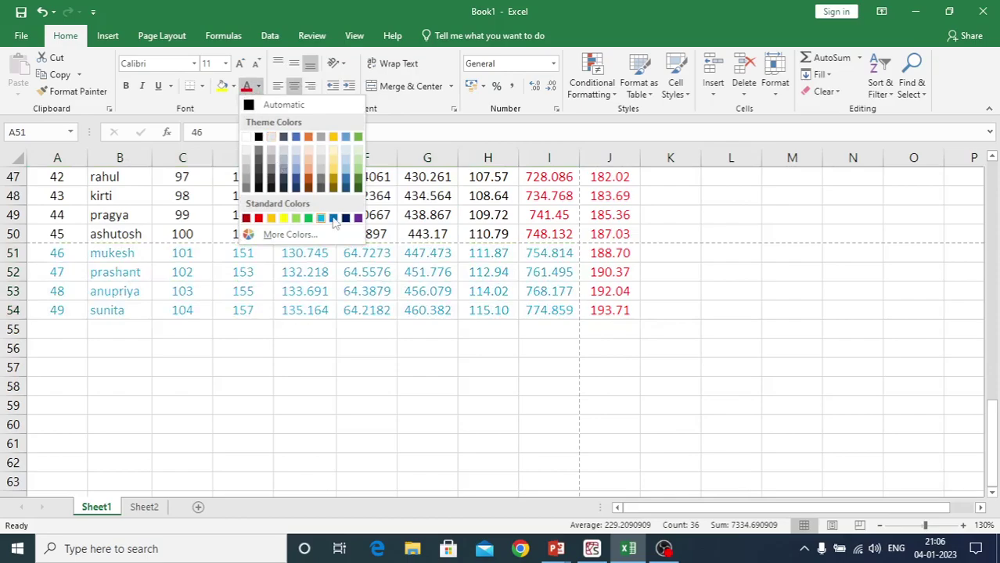
left_click(332, 219)
left_click(415, 418)
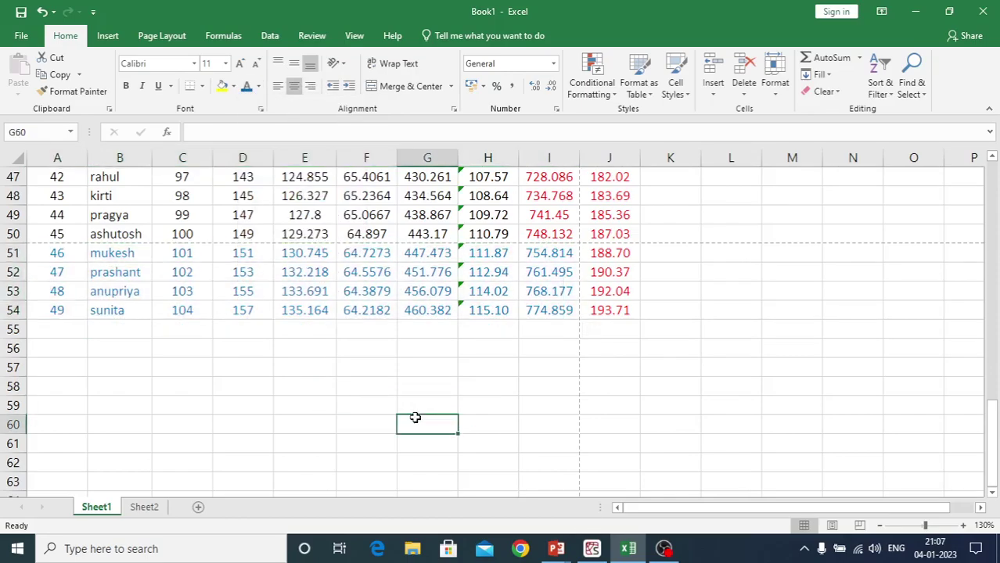
key("ctrl+p")
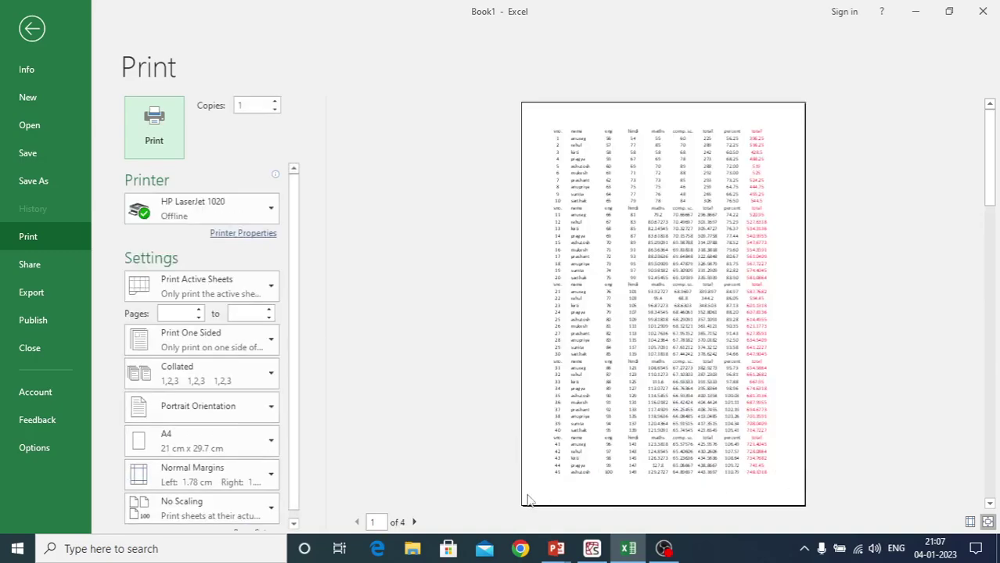
View page 2 of the print preview, holding the four blue rows, then close it
left_click(414, 523)
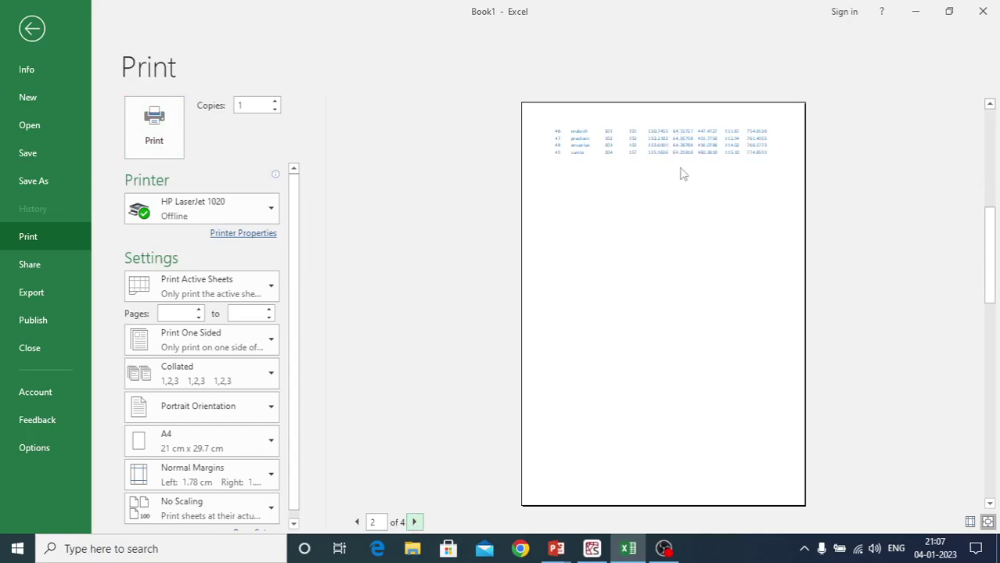
key("Escape")
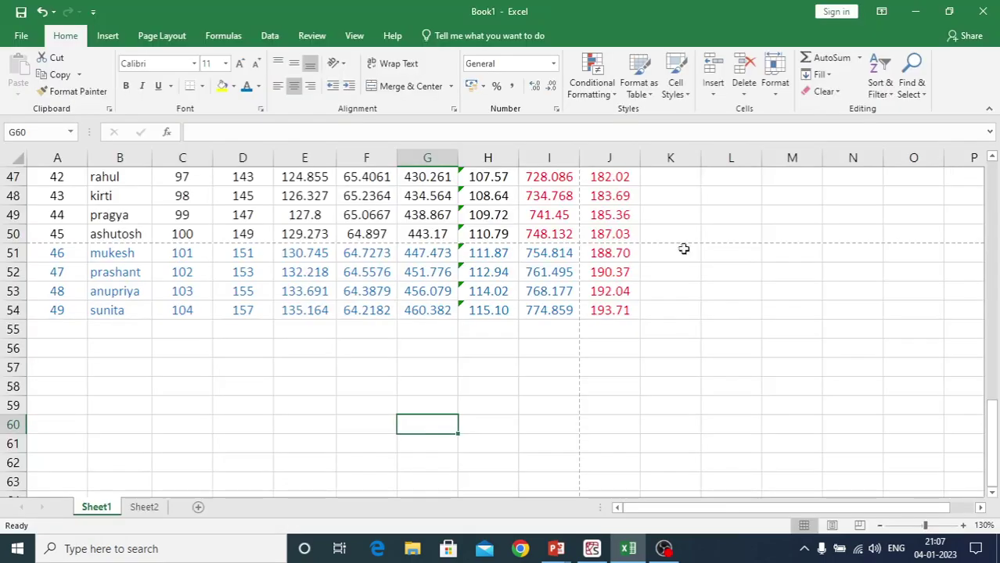
left_click_drag(53, 310, 609, 138)
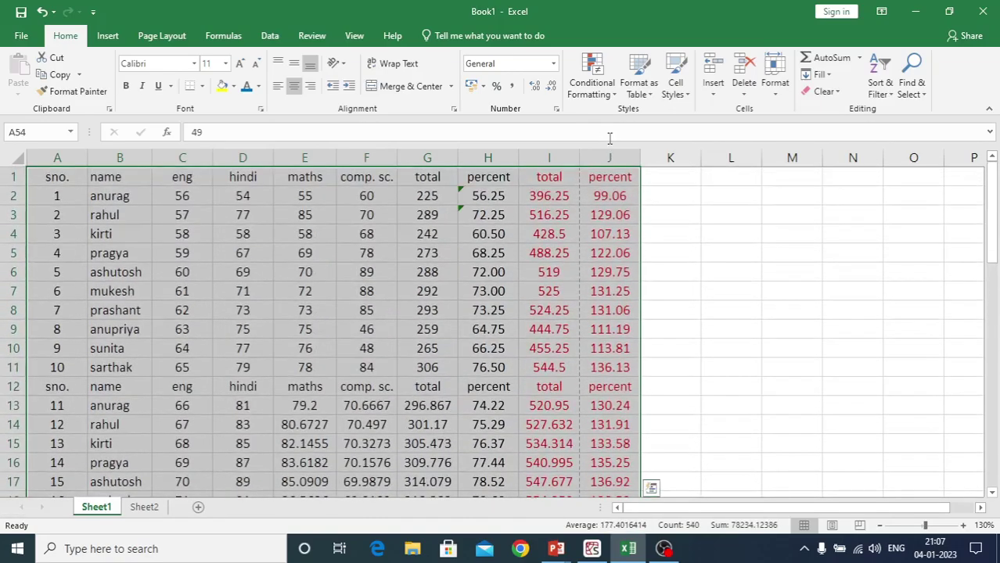
left_click(772, 95)
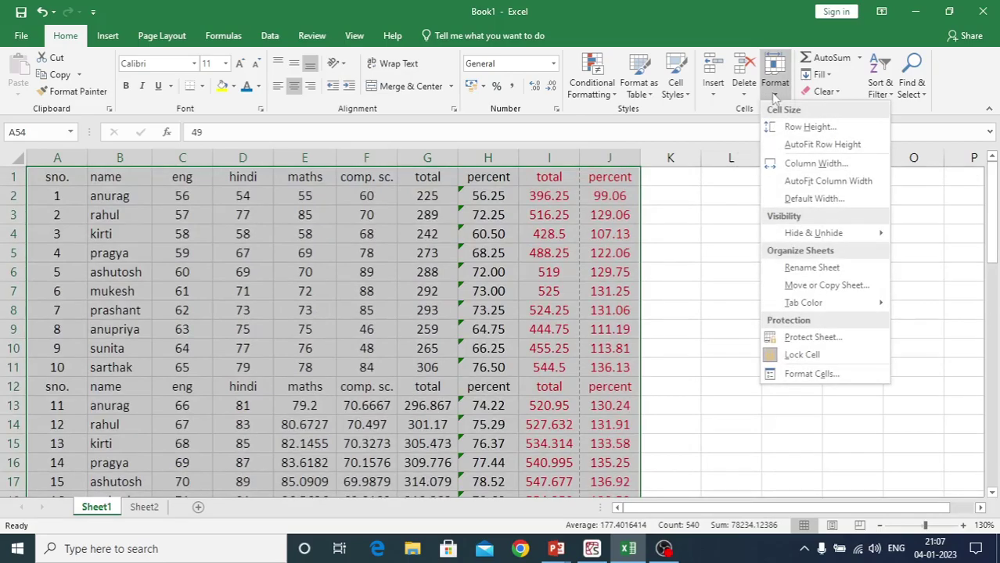
left_click(774, 127)
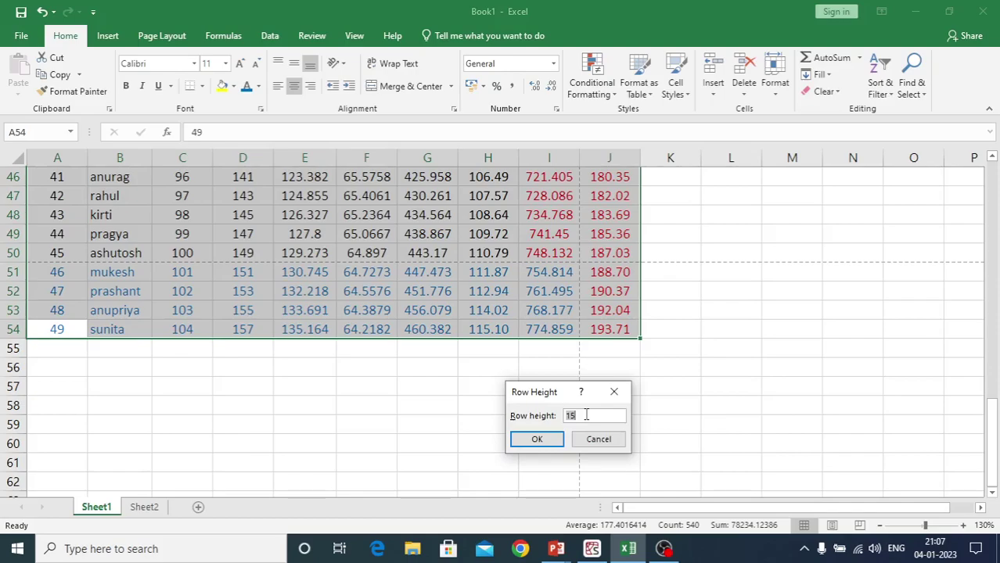
left_click(537, 439)
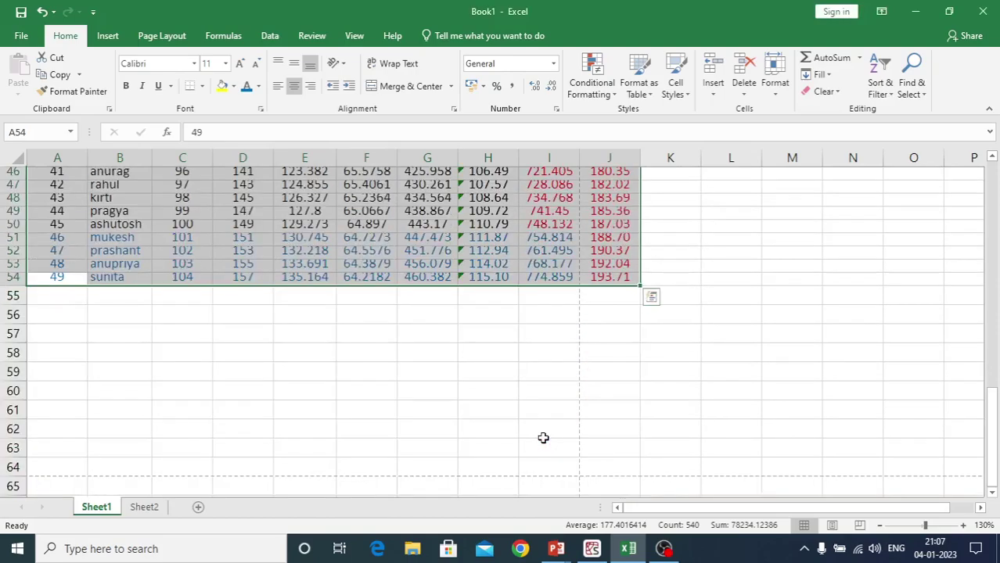
scroll(497, 335, "down", 1)
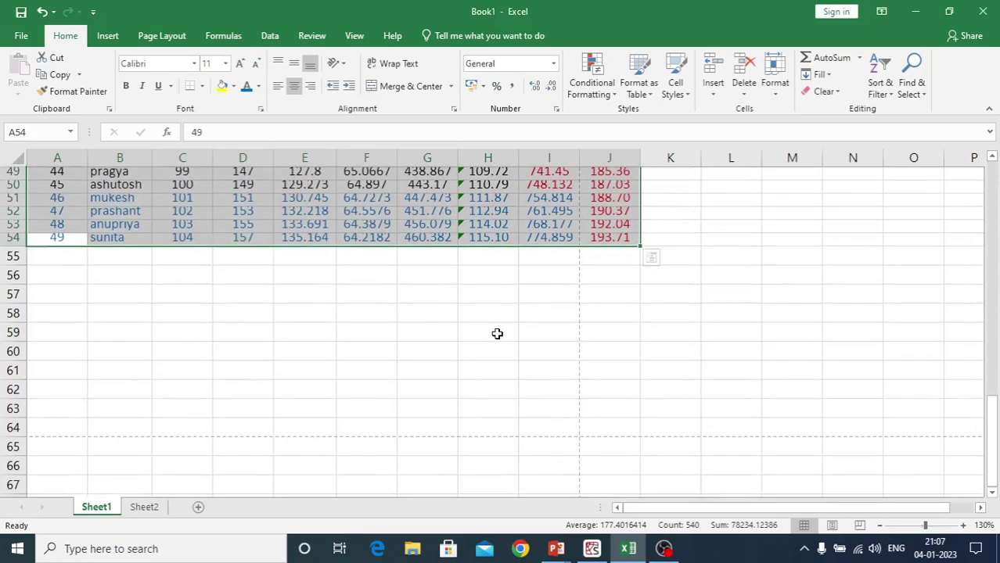
scroll(497, 334, "up", 3)
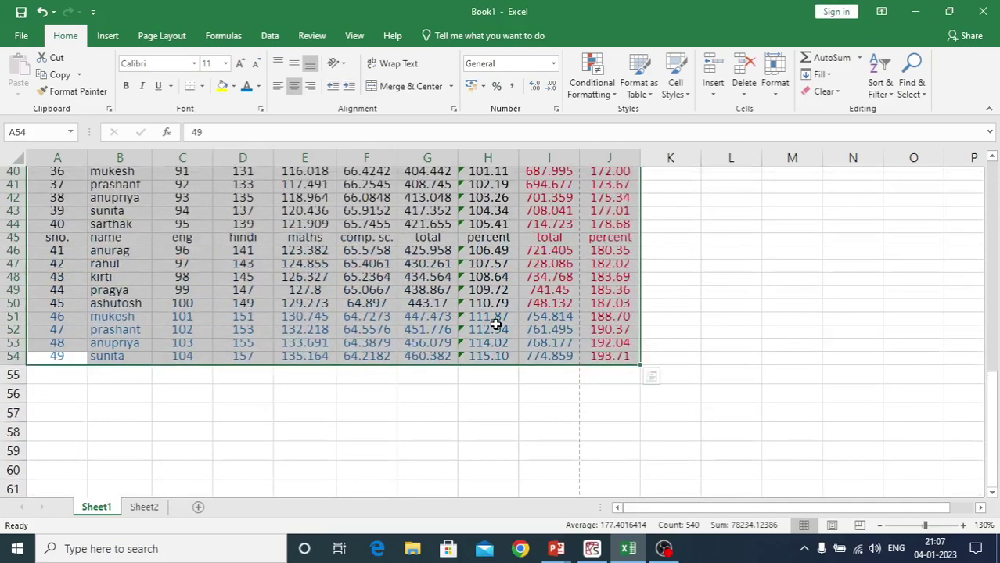
scroll(469, 322, "up", 1)
scroll(358, 352, "up", 4)
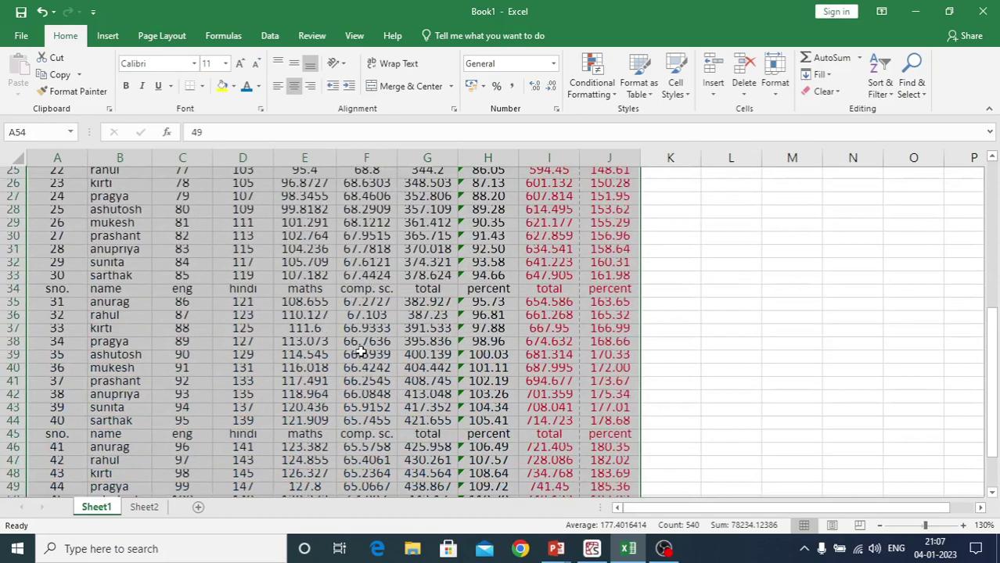
scroll(358, 352, "up", 1)
left_click(363, 264)
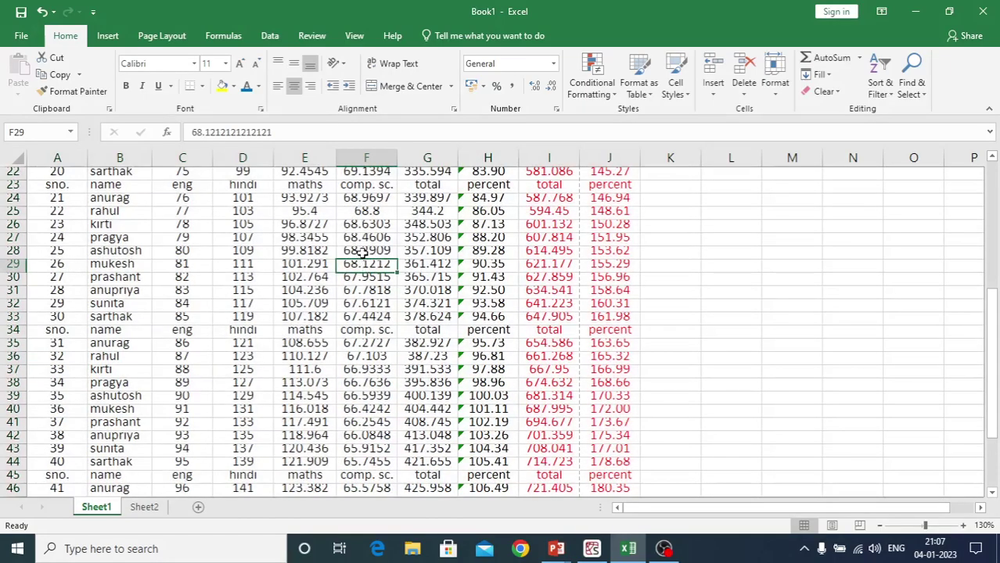
scroll(363, 254, "up", 7)
scroll(363, 253, "down", 9)
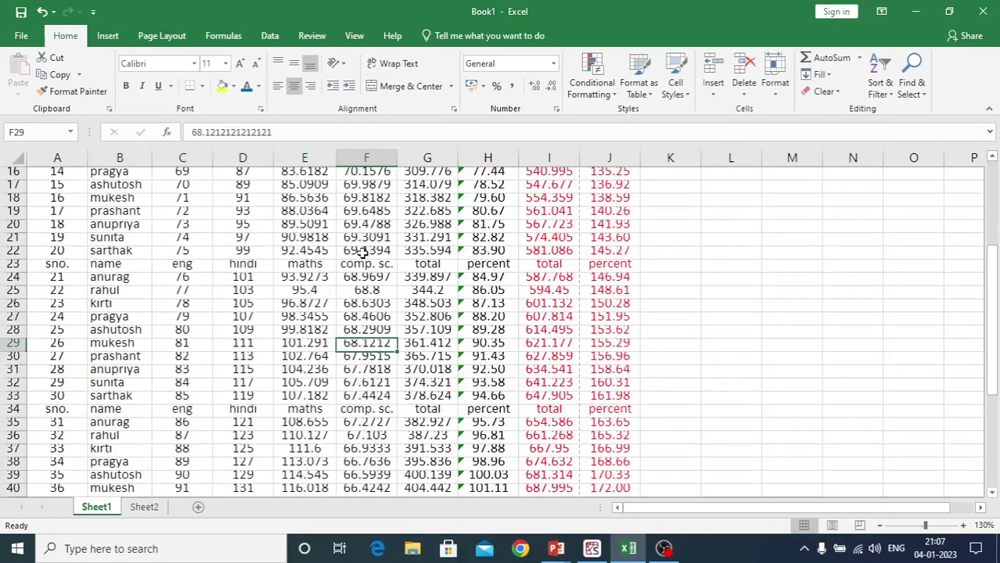
scroll(363, 255, "down", 4)
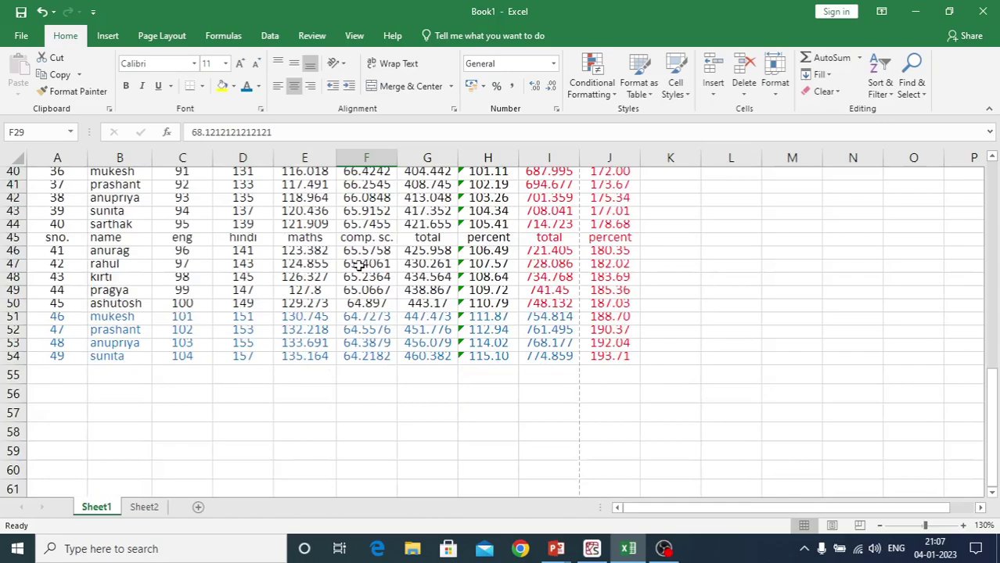
key("ctrl+a")
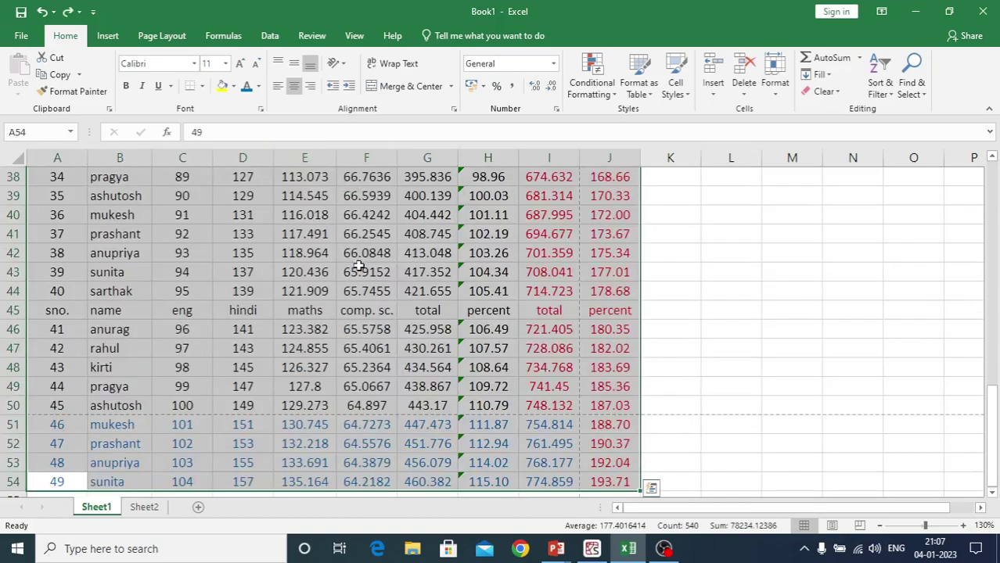
Set the selected table rows to a row height of 13
left_click(774, 82)
left_click(774, 134)
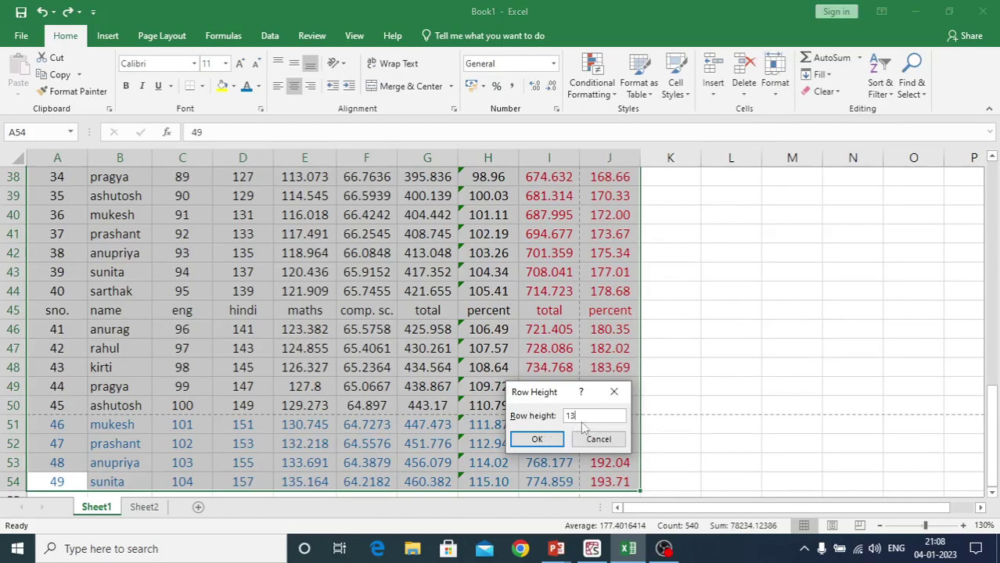
key("Return")
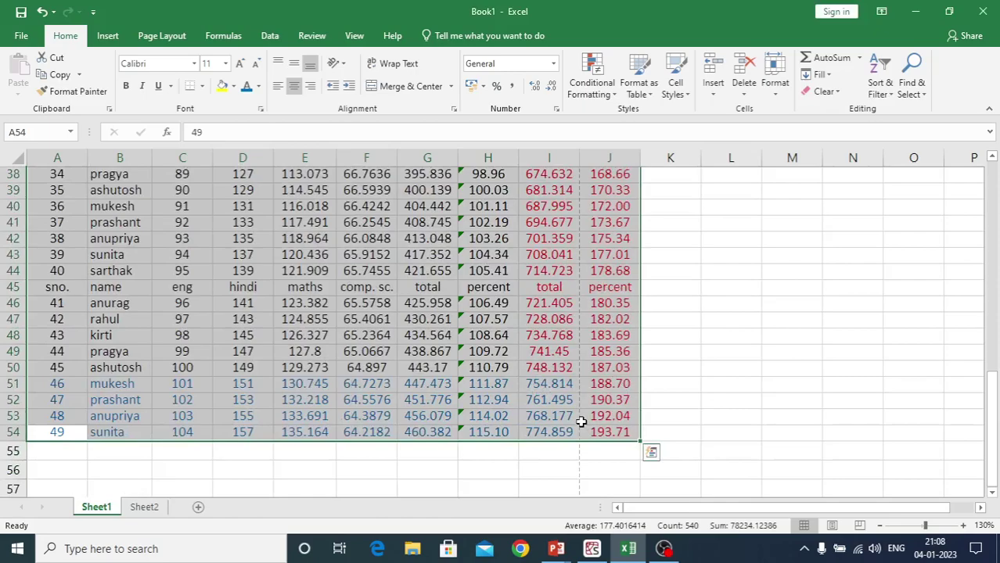
left_click(577, 468)
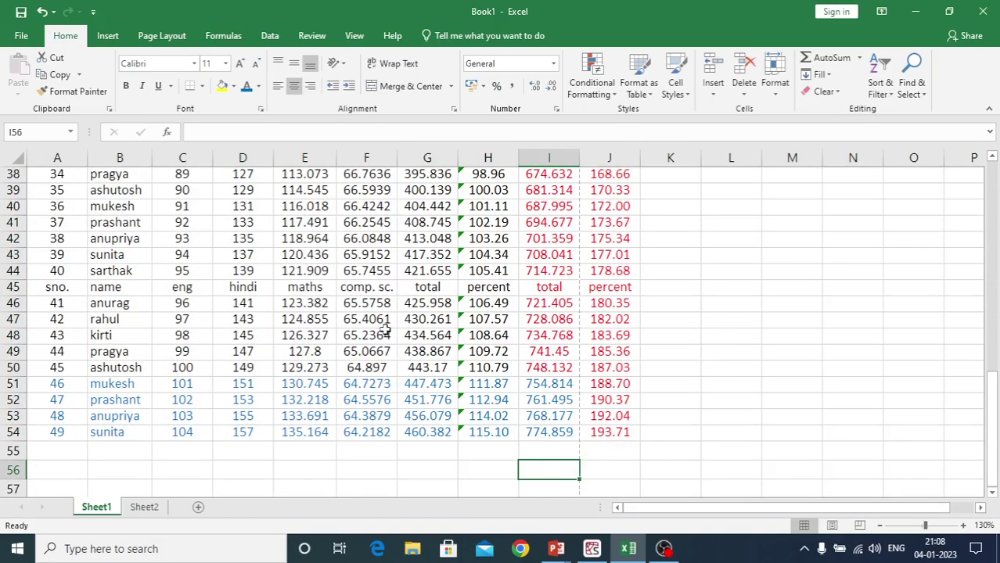
Preview the printout, with all 54 rows on page 1 of 2, and return to the sheet
scroll(379, 329, "down", 5)
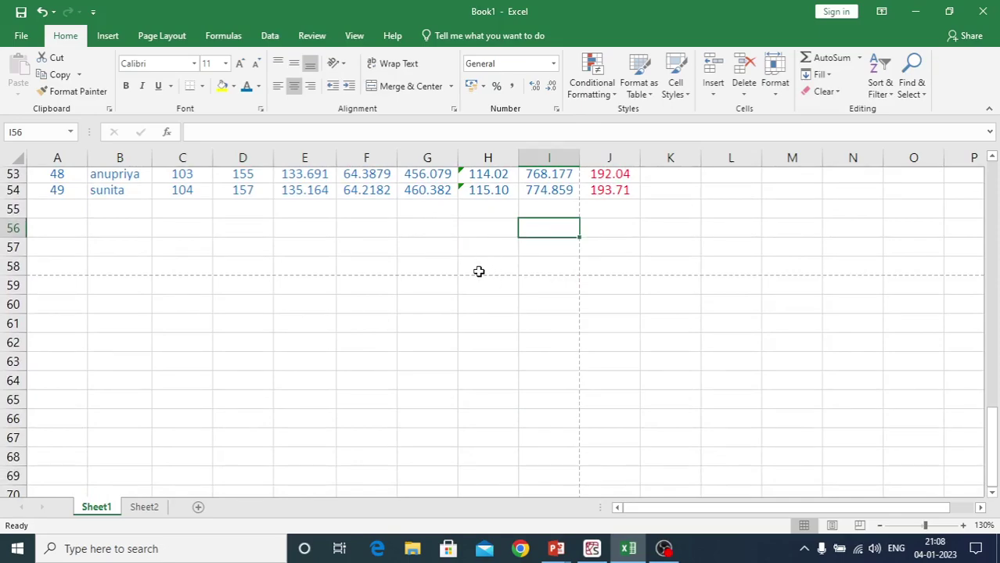
scroll(479, 271, "up", 4)
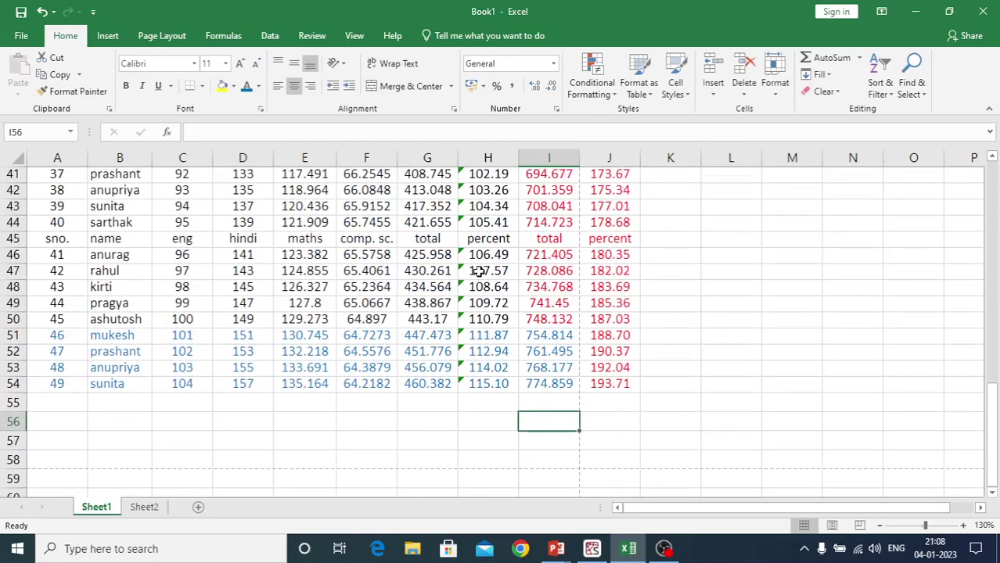
key("ctrl+p")
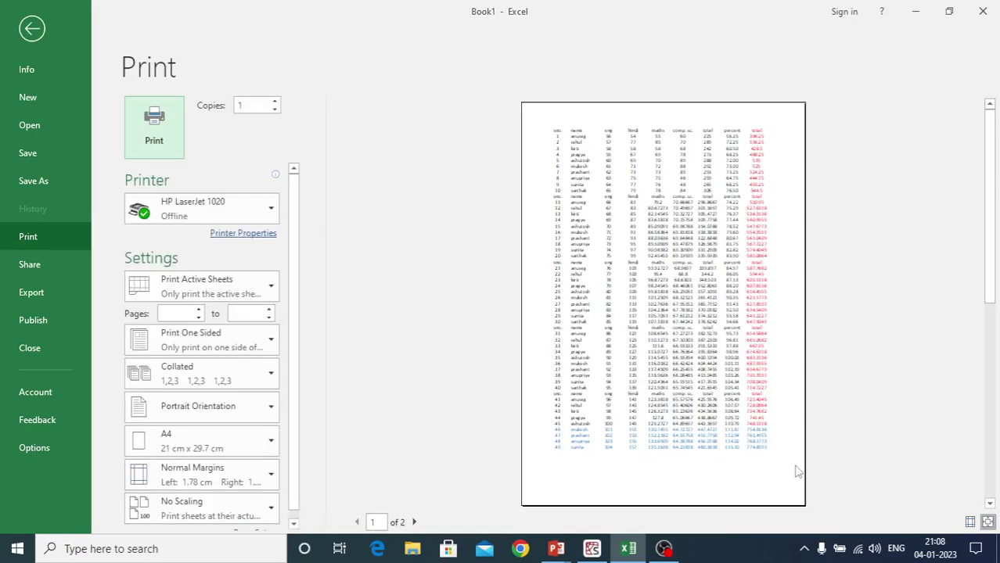
key("Escape")
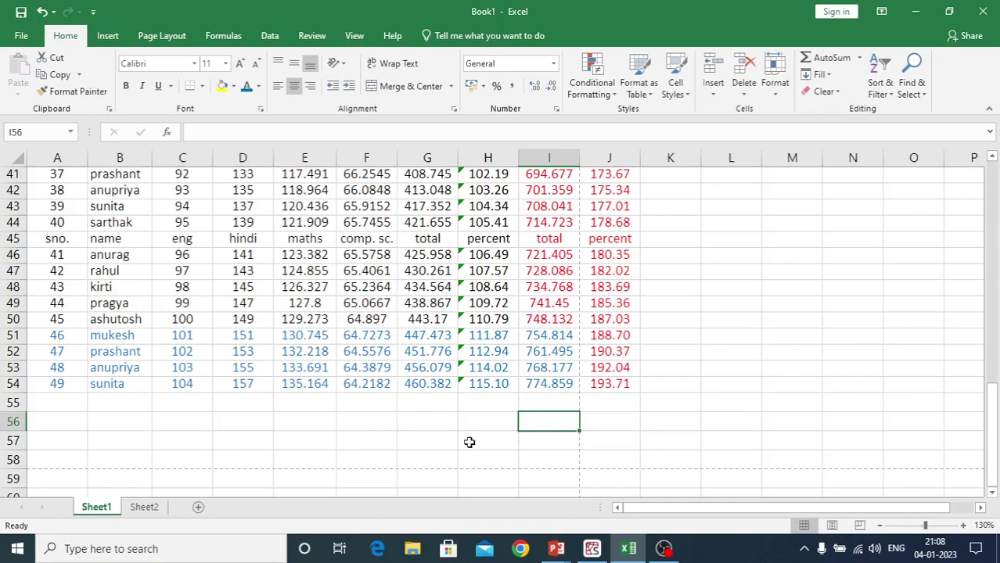
scroll(468, 442, "up", 6)
scroll(468, 443, "up", 3)
scroll(468, 443, "down", 10)
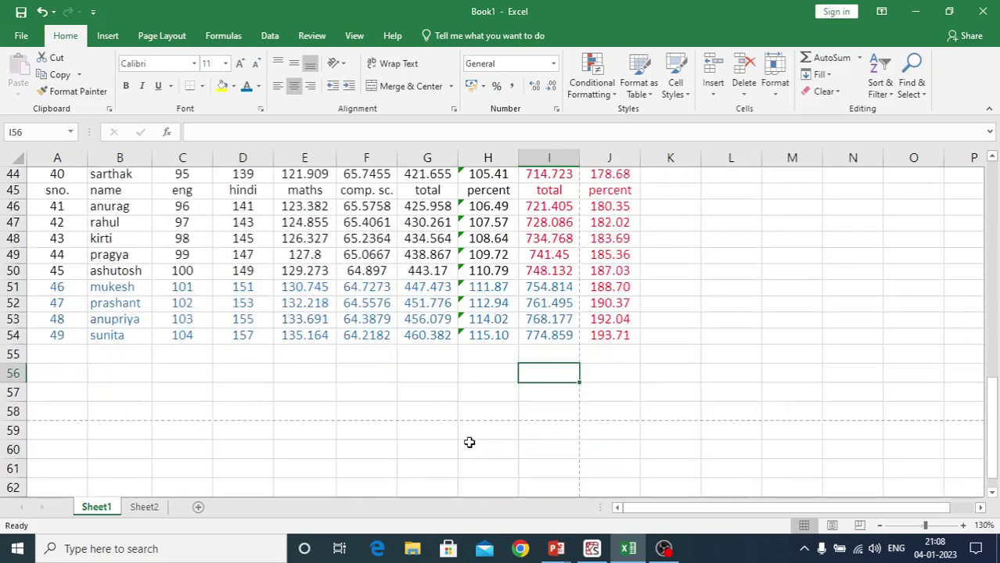
scroll(468, 443, "up", 14)
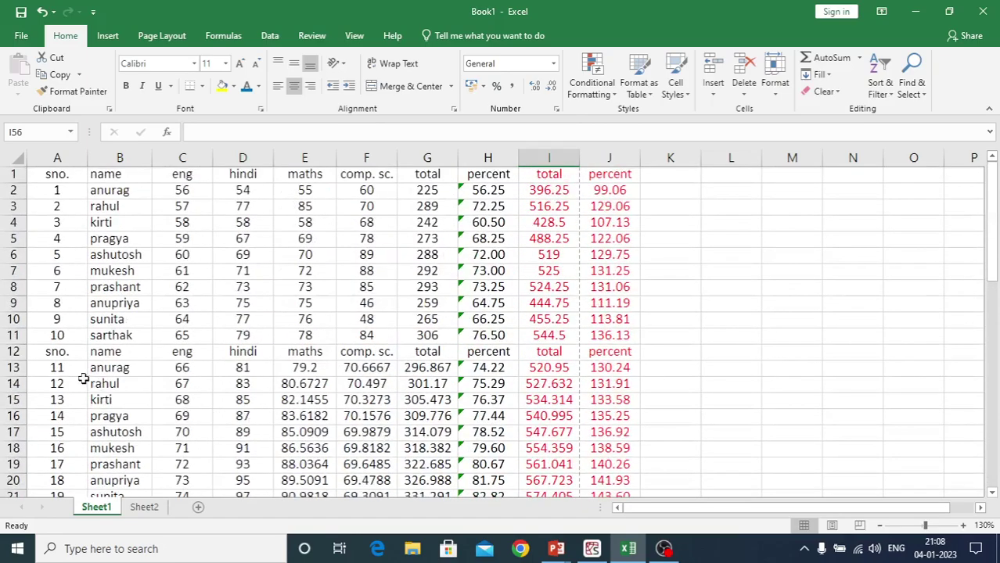
Select A12:J54 and clear it, leaving only the first ten students in rows 1–11
left_click_drag(43, 352, 587, 352)
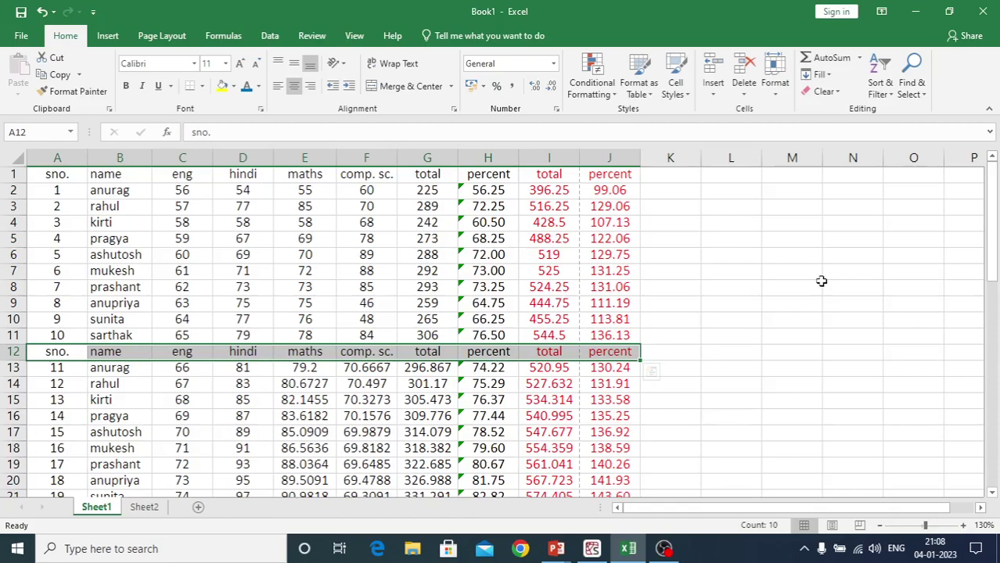
key("ctrl+shift+Down")
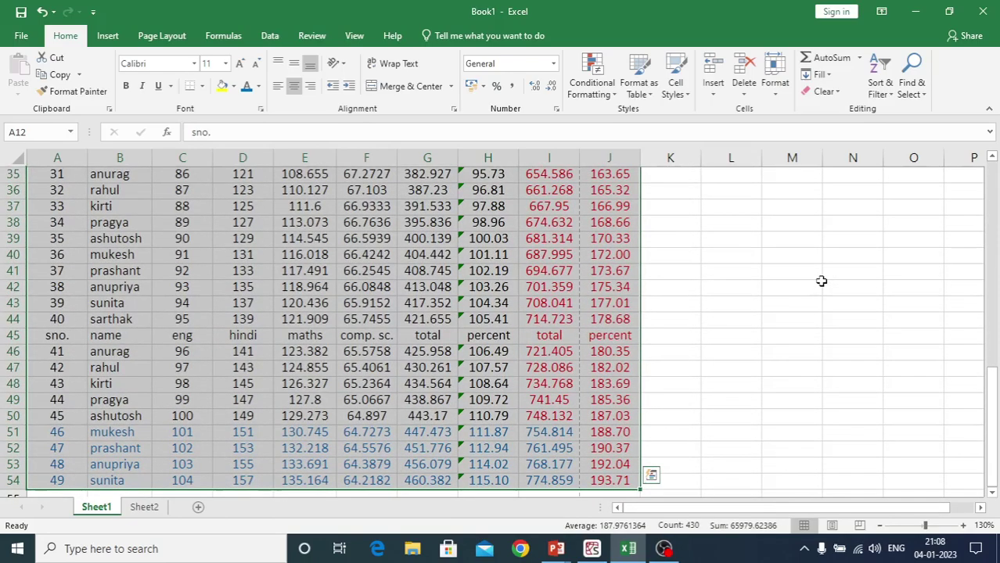
scroll(722, 299, "up", 9)
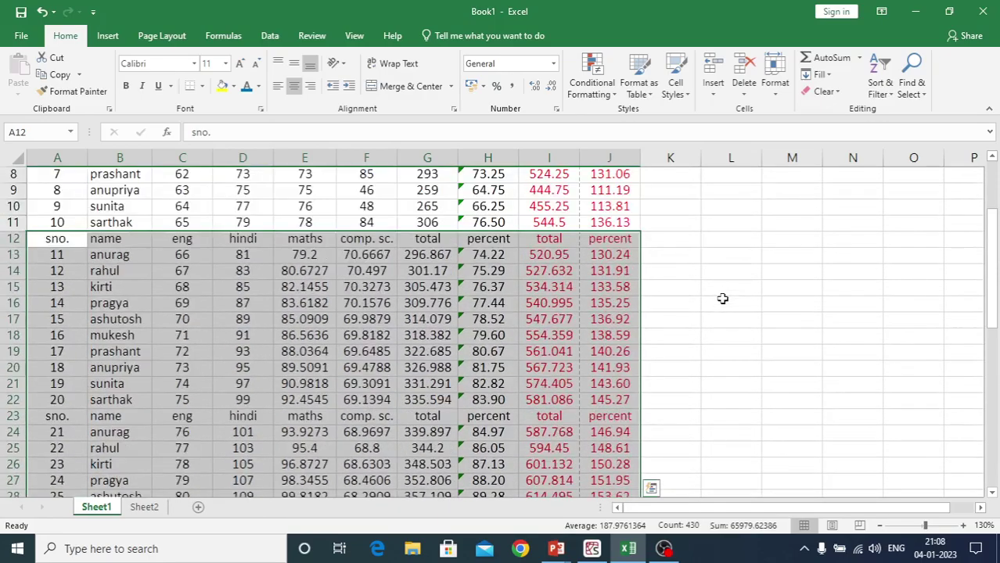
scroll(722, 299, "up", 1)
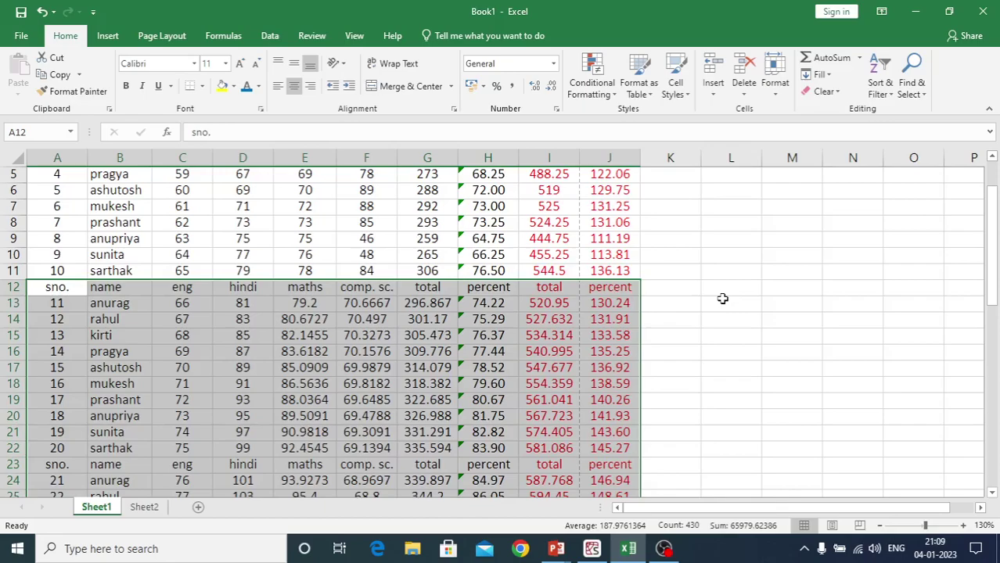
key("Delete")
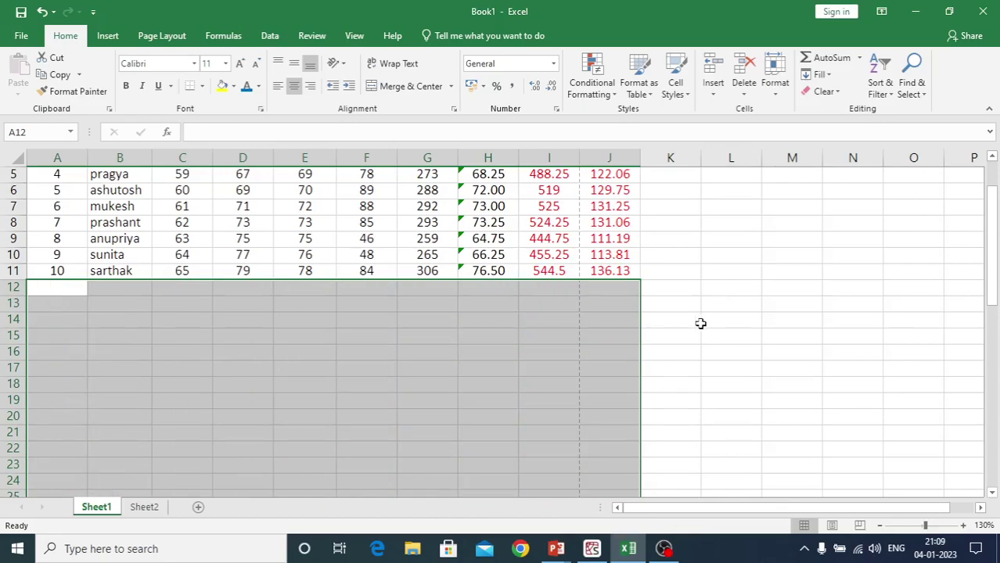
left_click(671, 333)
scroll(671, 332, "up", 2)
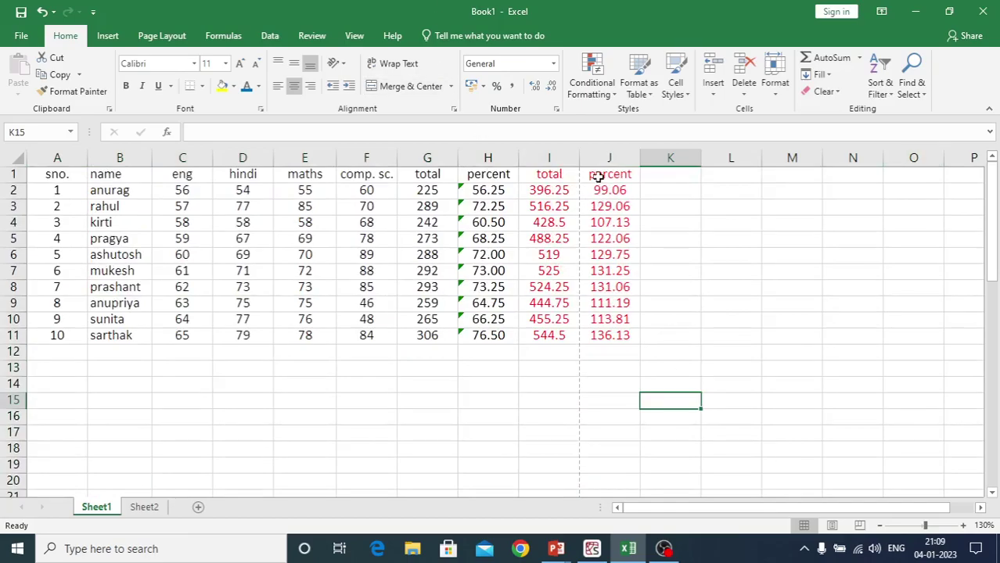
Clear the red total and percent copy in I1:J11
left_click_drag(538, 175, 632, 348)
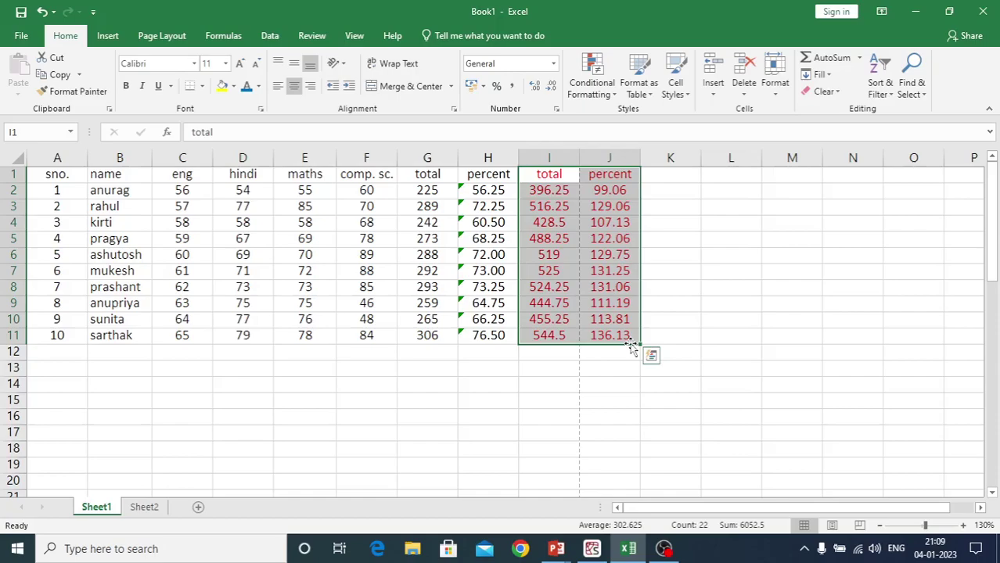
key("Delete")
left_click(485, 421)
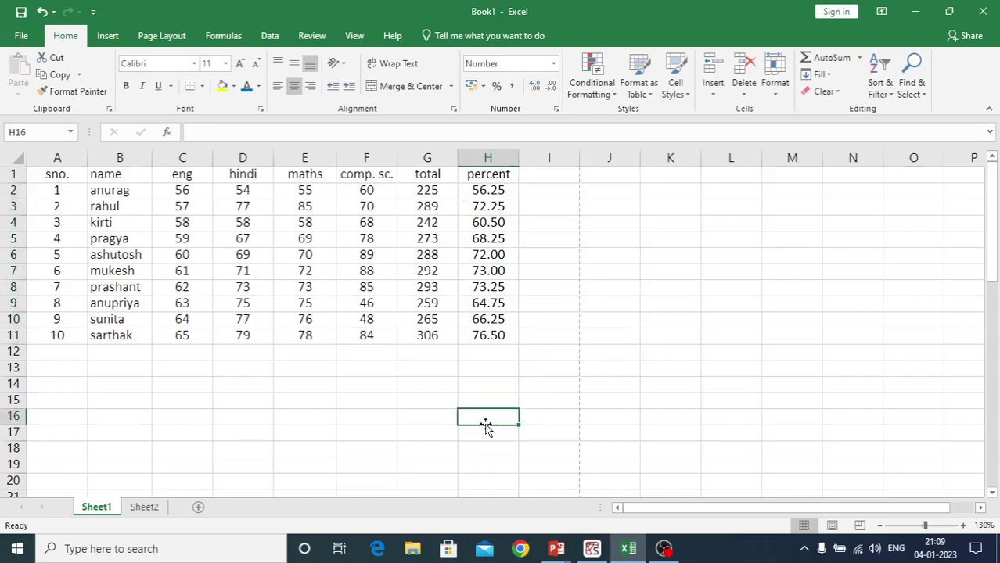
Dismiss the Format menu unused and select the marks table starting from A1
left_click(773, 95)
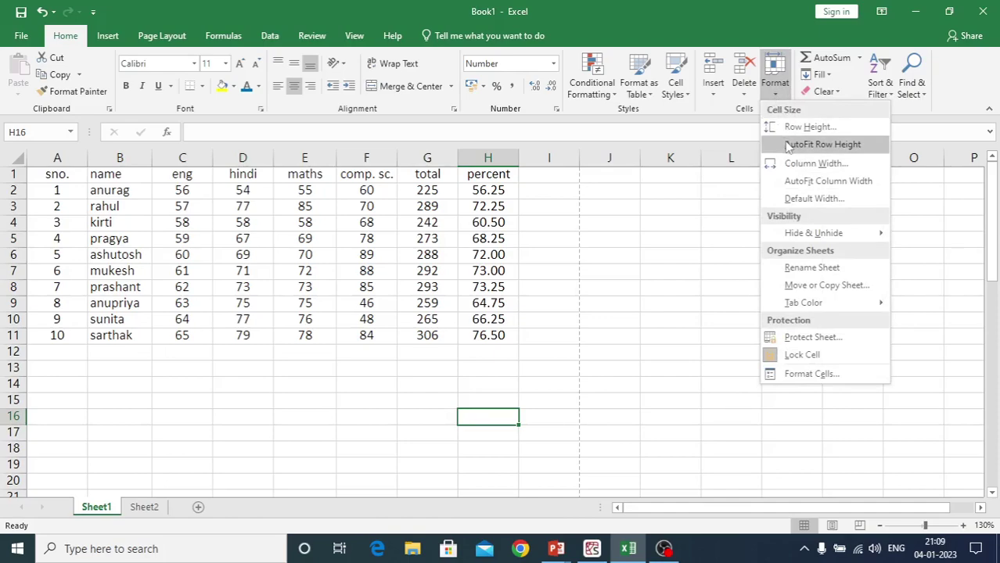
left_click(60, 181)
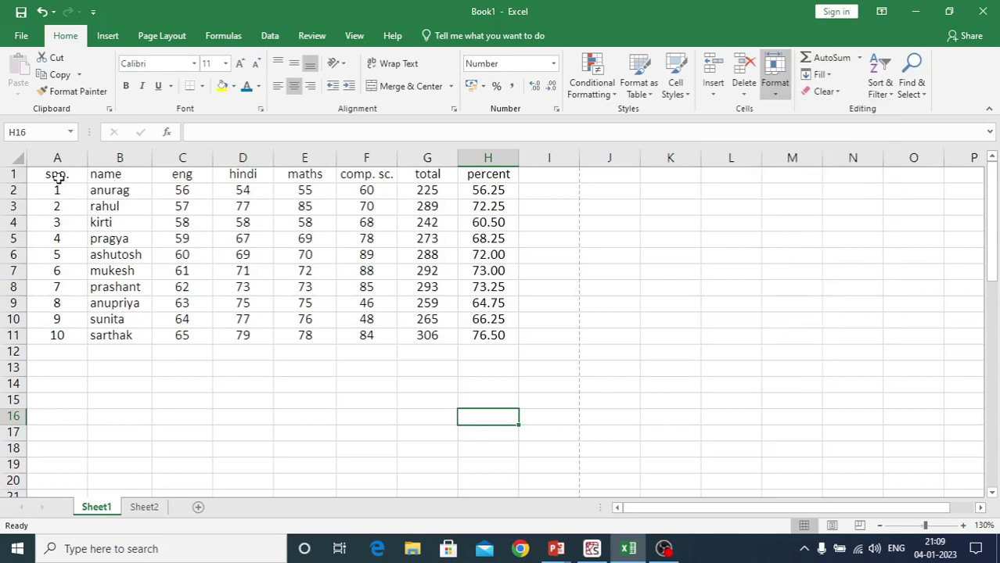
left_click(58, 178)
left_click_drag(58, 178, 510, 338)
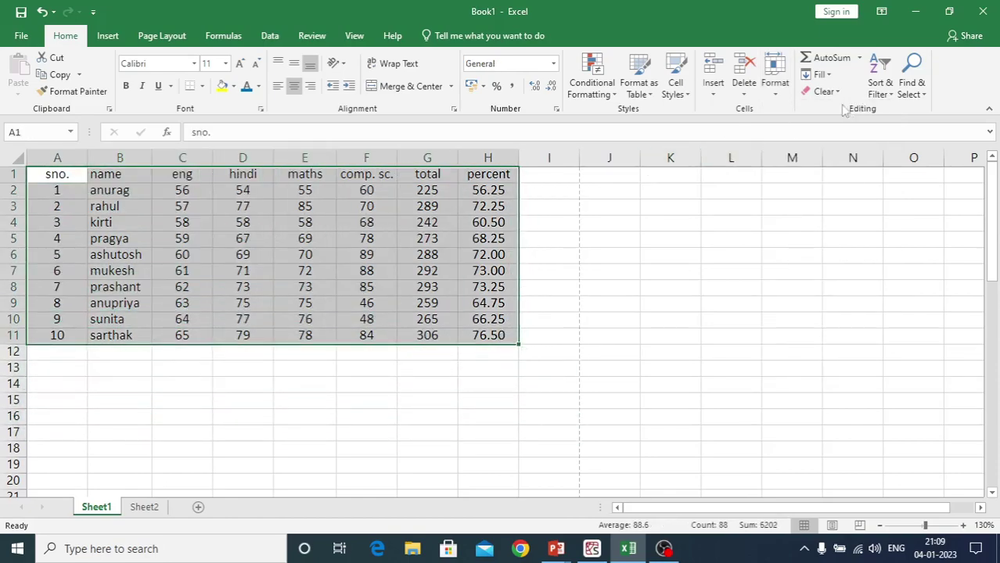
Set the marks table's row height to 25 pt
left_click(774, 94)
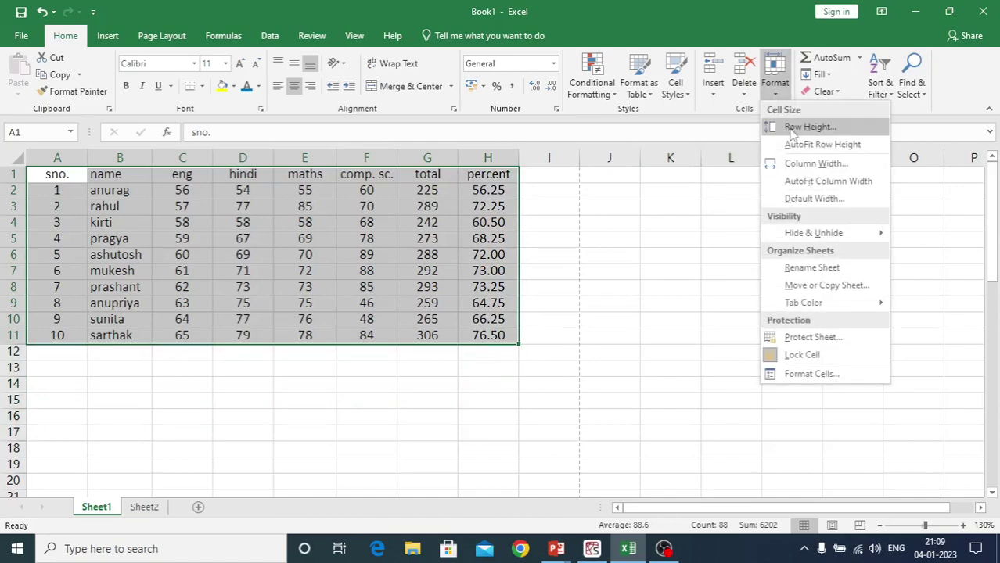
left_click(792, 129)
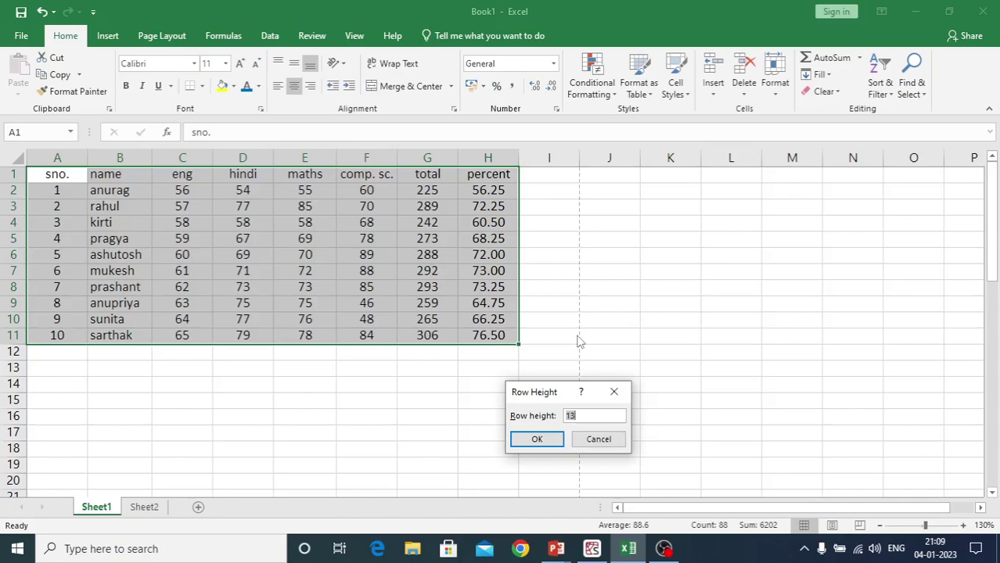
type("25")
key("Return")
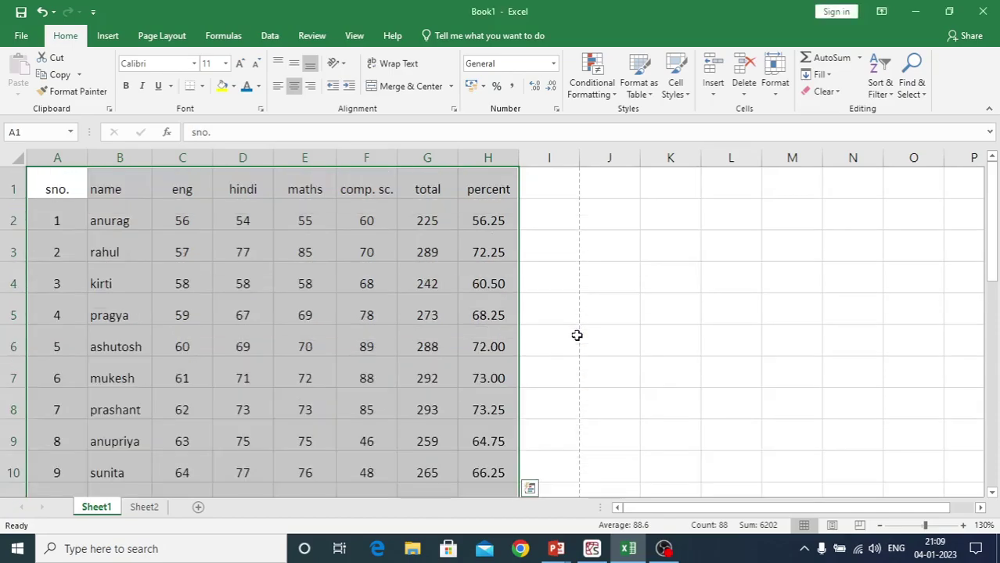
Auto-fit rows 1–11 back to their contents and deselect the table
scroll(576, 335, "down", 5)
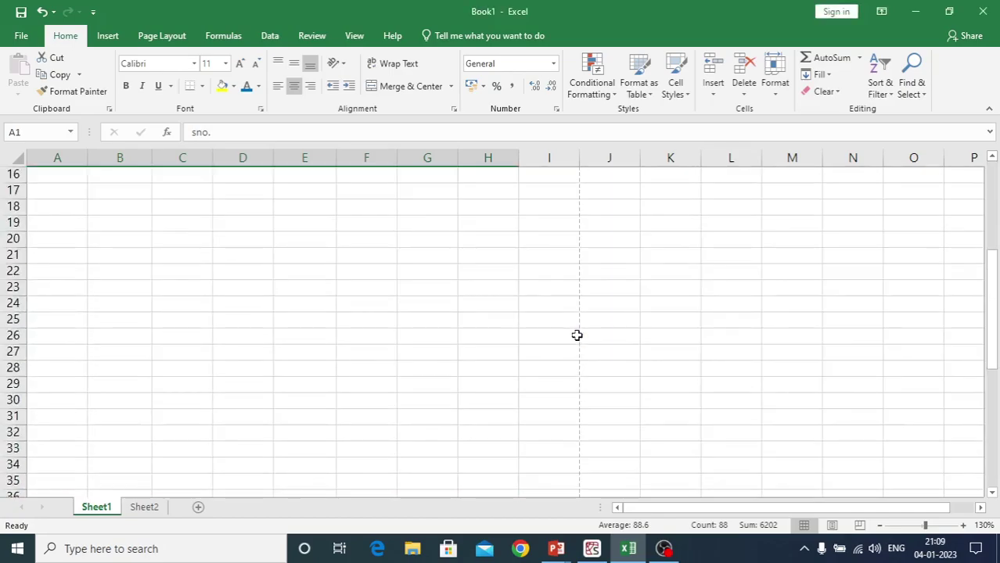
scroll(576, 335, "up", 3)
scroll(576, 335, "up", 2)
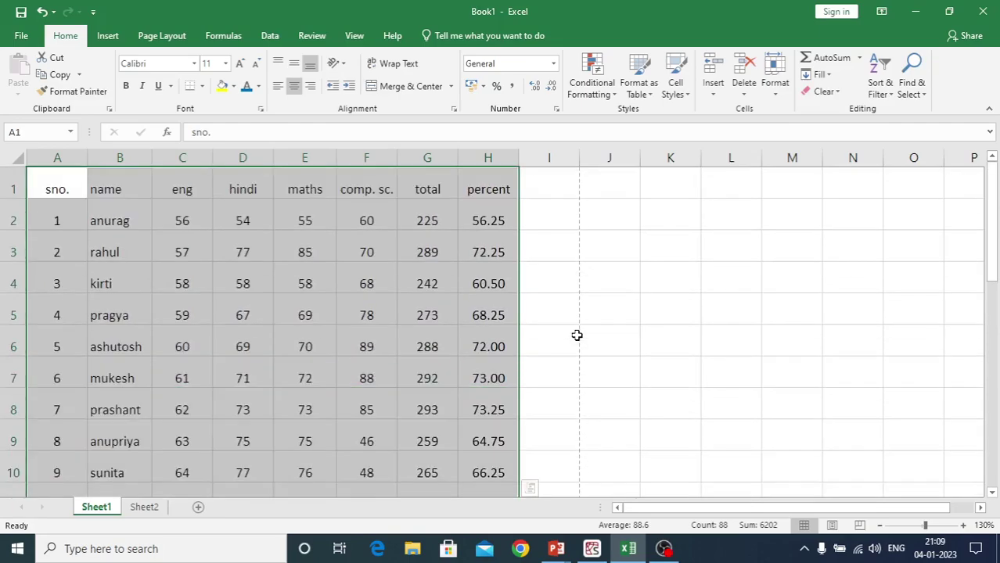
left_click(774, 92)
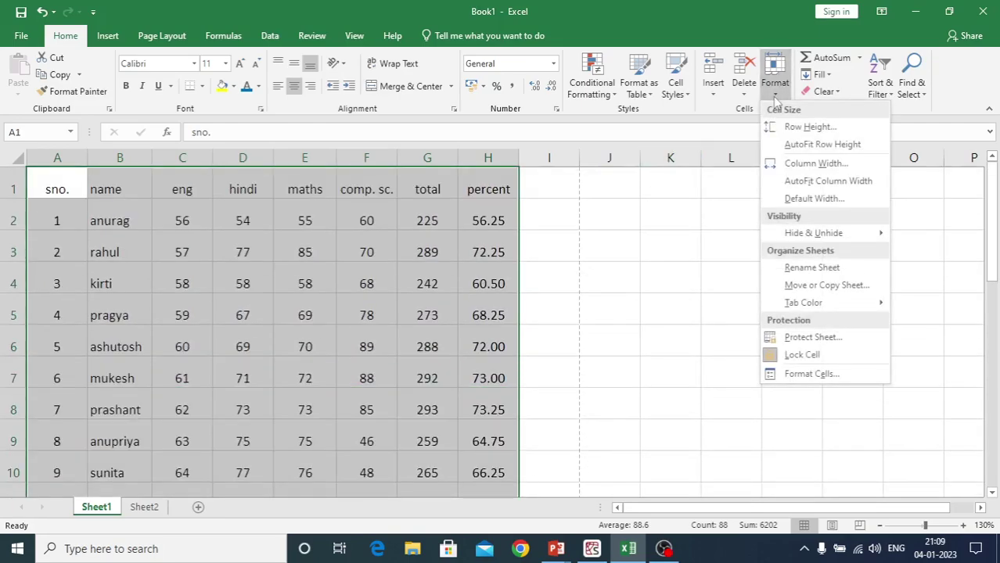
left_click(777, 144)
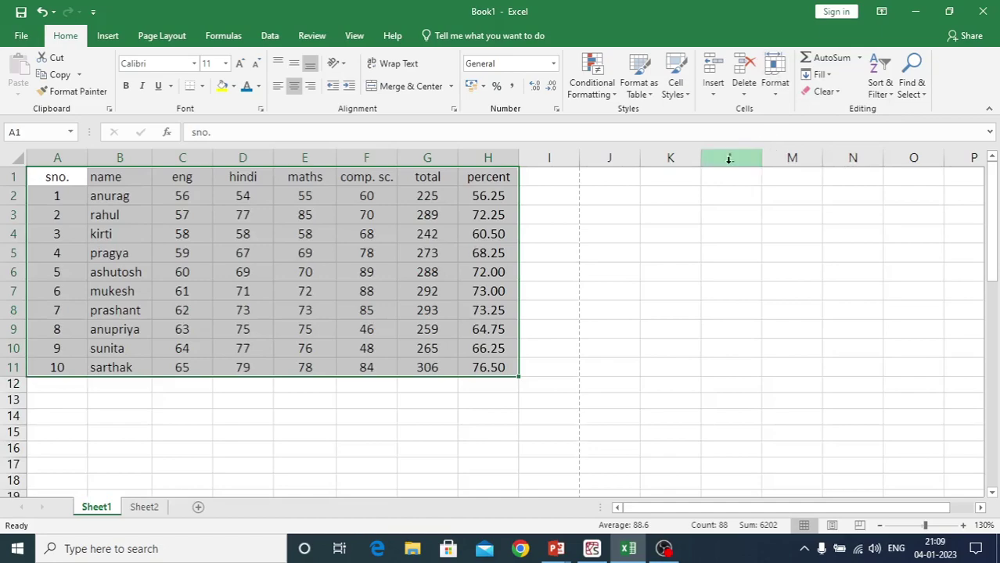
left_click(419, 420)
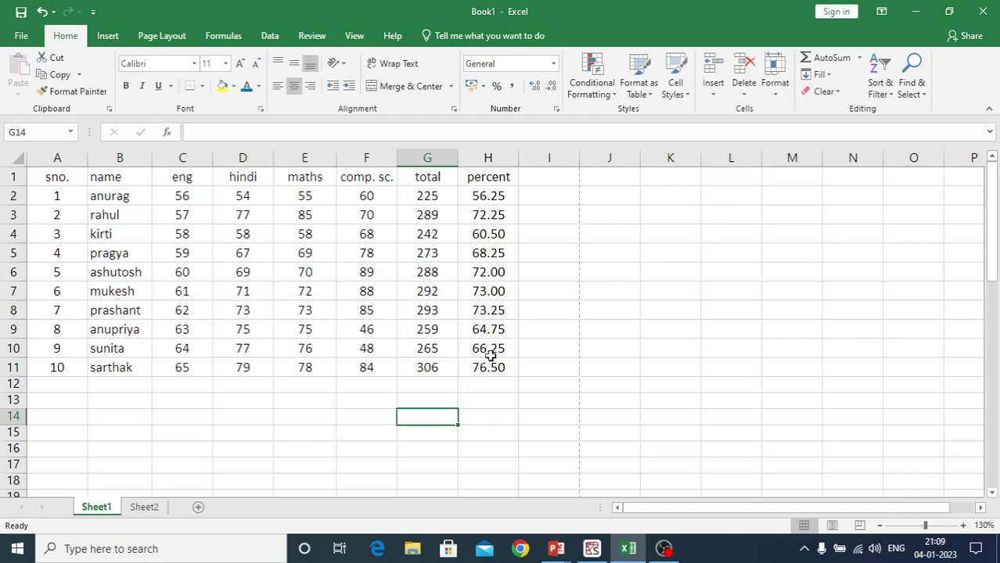
left_click(767, 98)
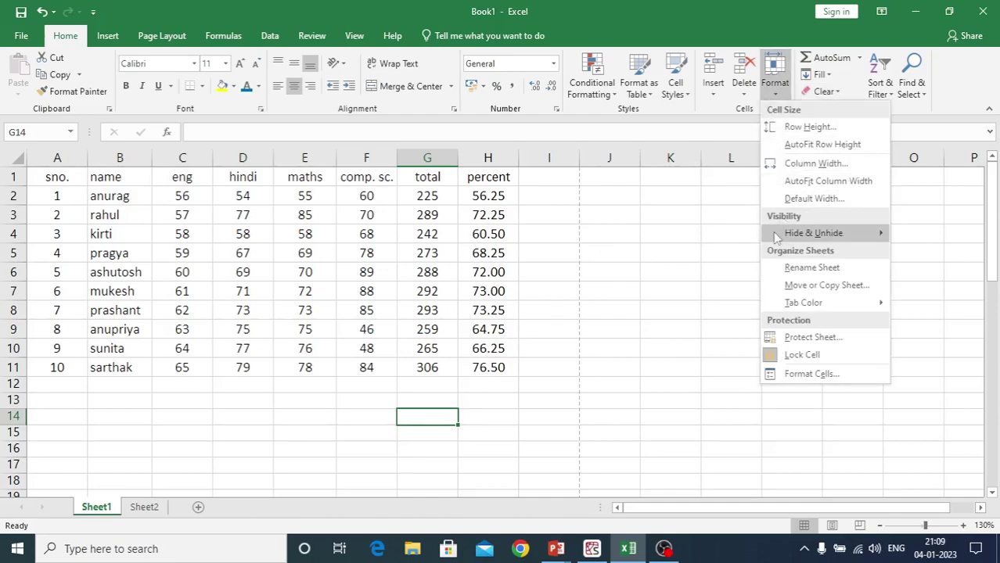
mouse_move(772, 235)
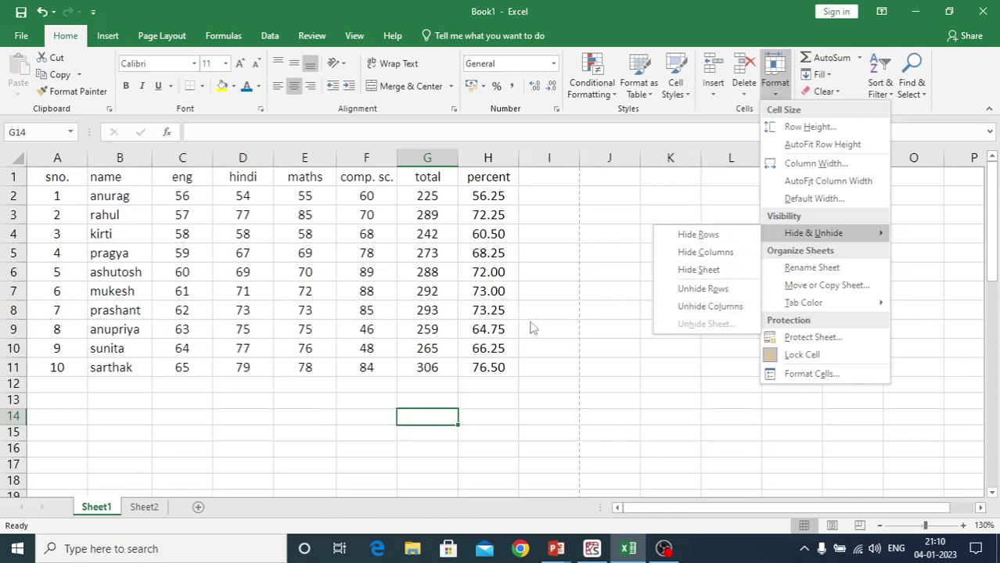
left_click(515, 356)
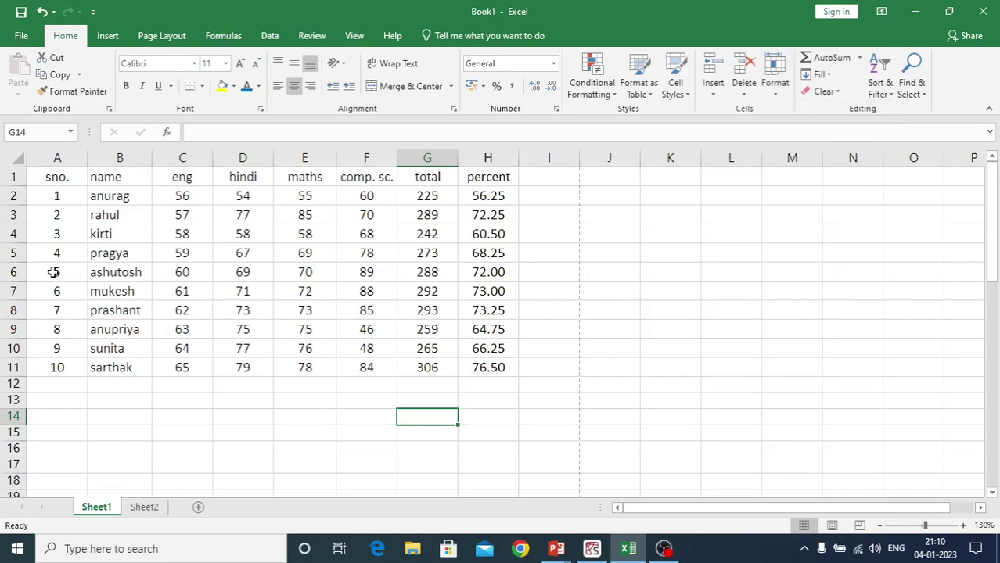
Select A5:A6 and hide rows 5 and 6 (pragya and ashutosh)
left_click_drag(39, 254, 39, 269)
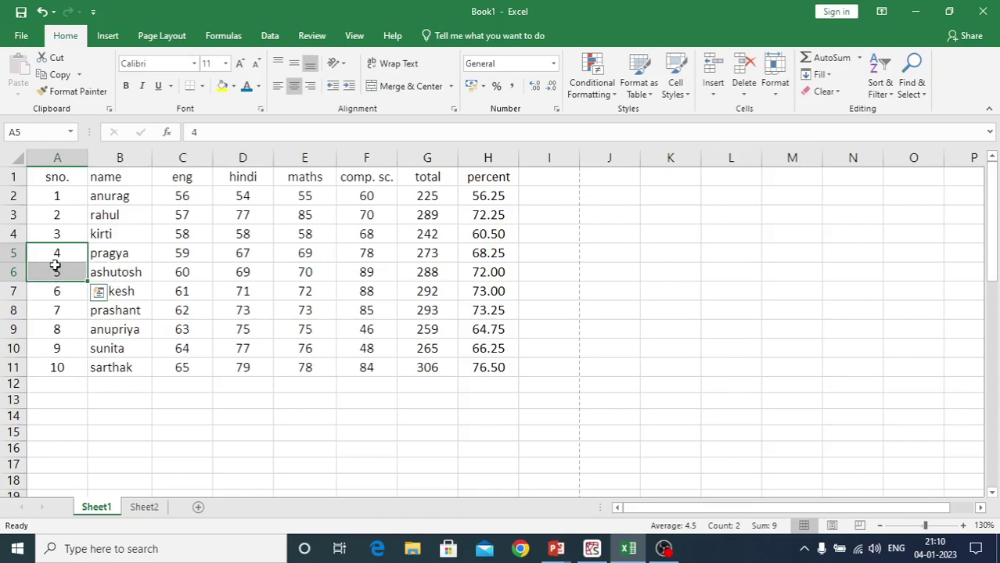
left_click(777, 92)
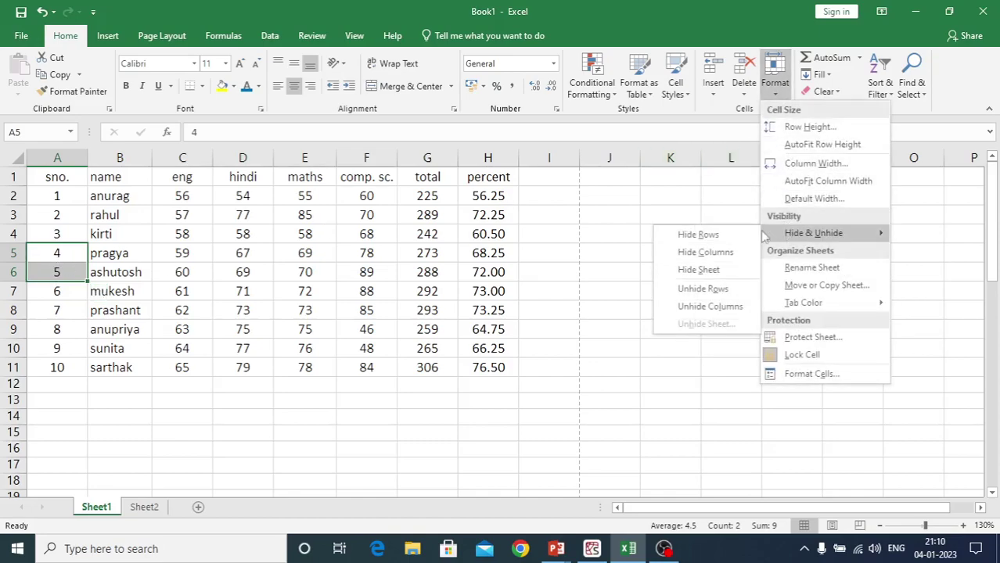
left_click(698, 235)
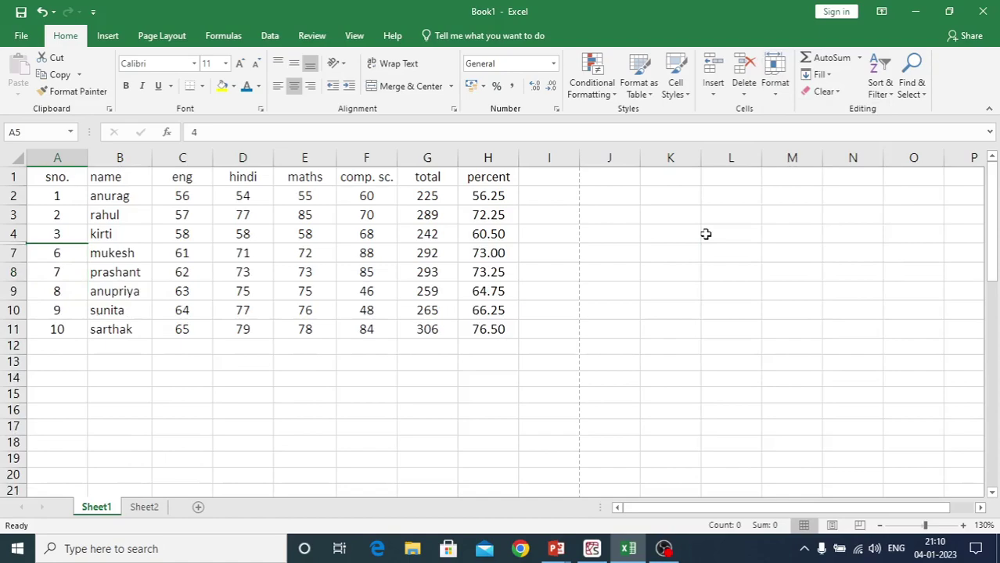
left_click(222, 396)
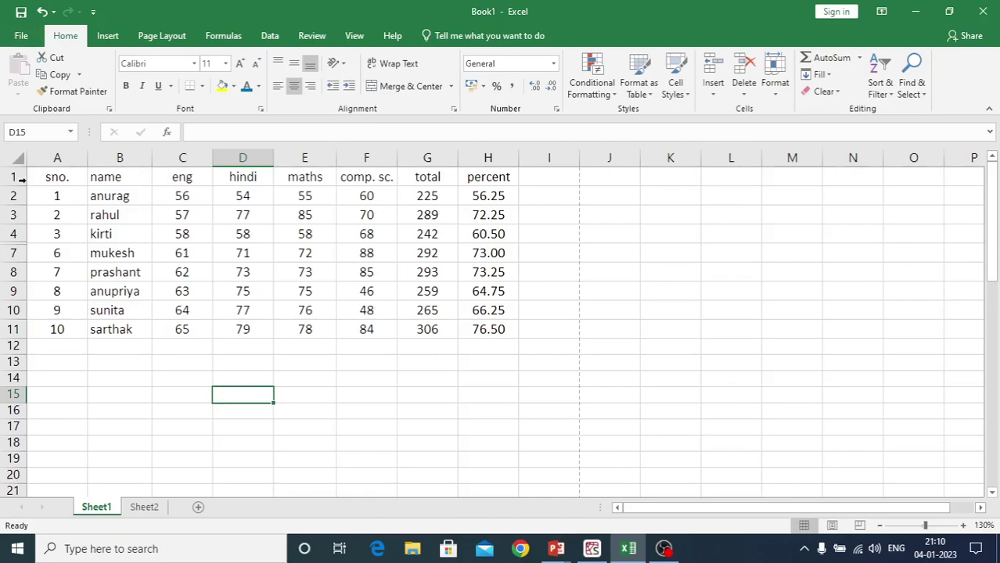
Select A4:A7 across the hidden rows and unhide rows 5 and 6
left_click(48, 233)
left_click_drag(48, 233, 48, 249)
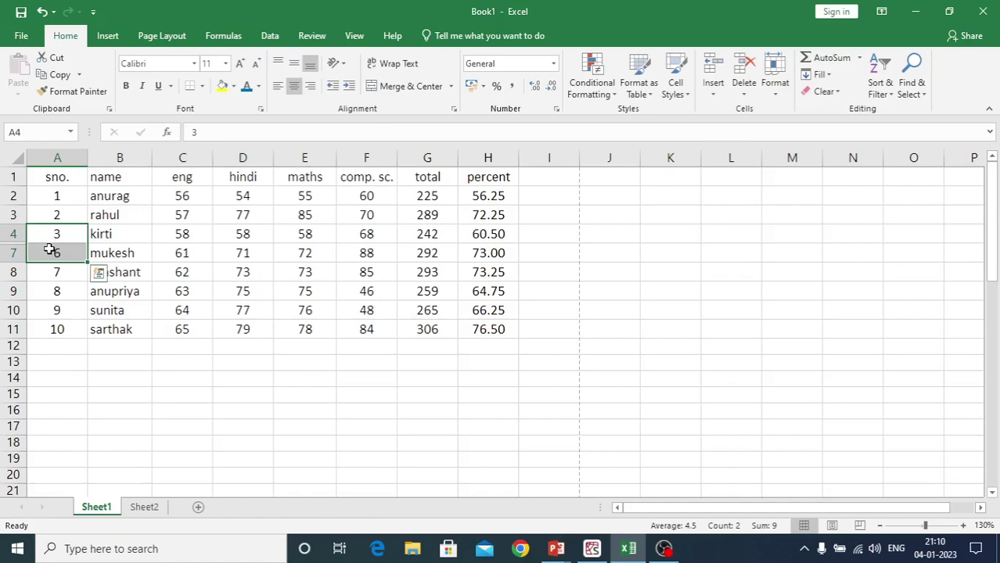
left_click(774, 87)
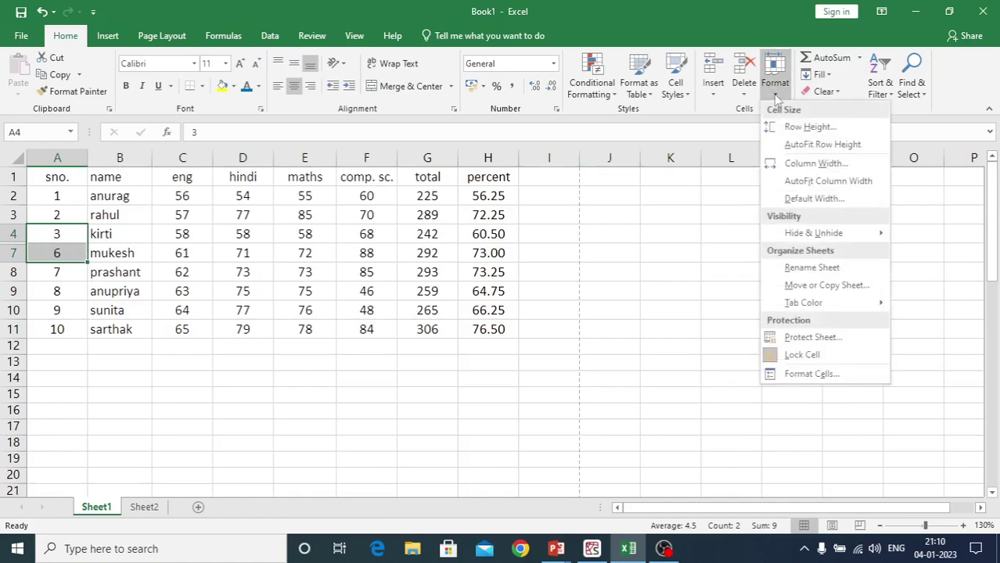
mouse_move(792, 233)
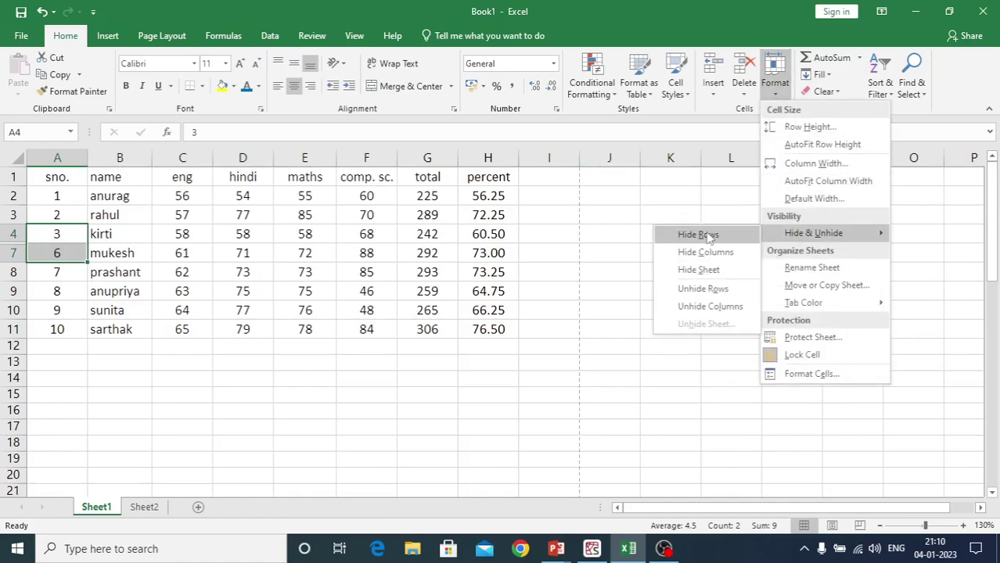
left_click(682, 289)
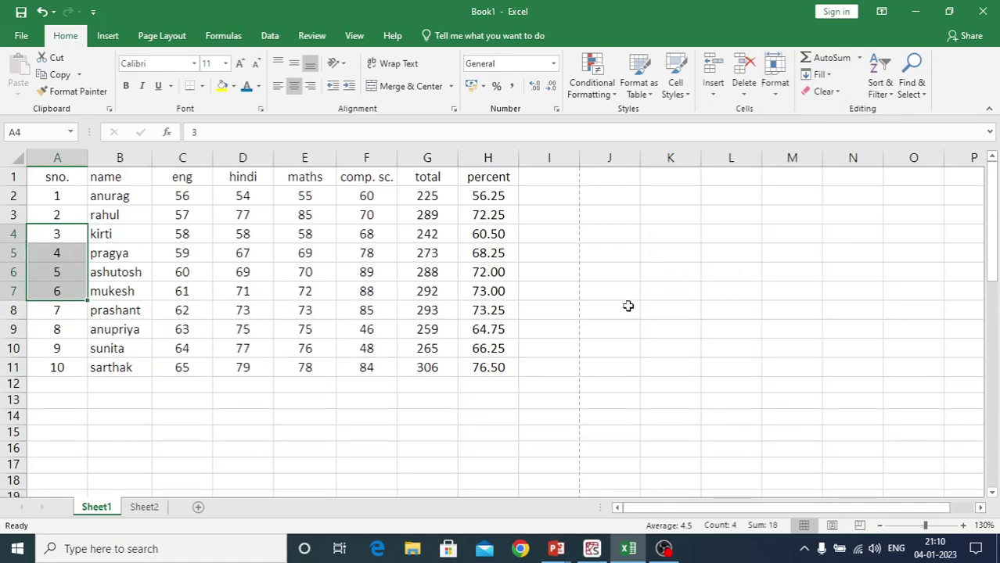
Select the hindi and maths headers D1:E1 and hide columns D and E
left_click(286, 463)
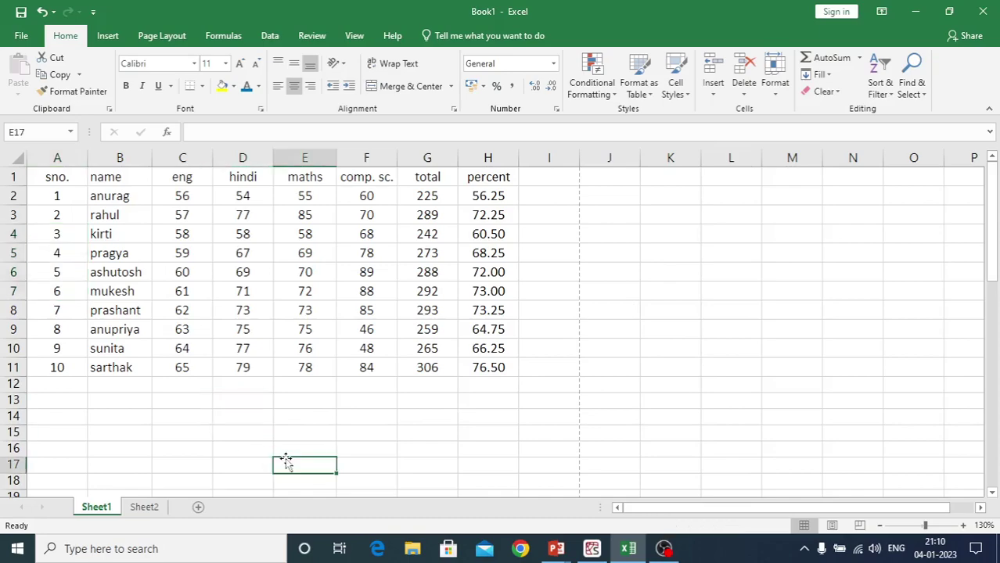
left_click(232, 233)
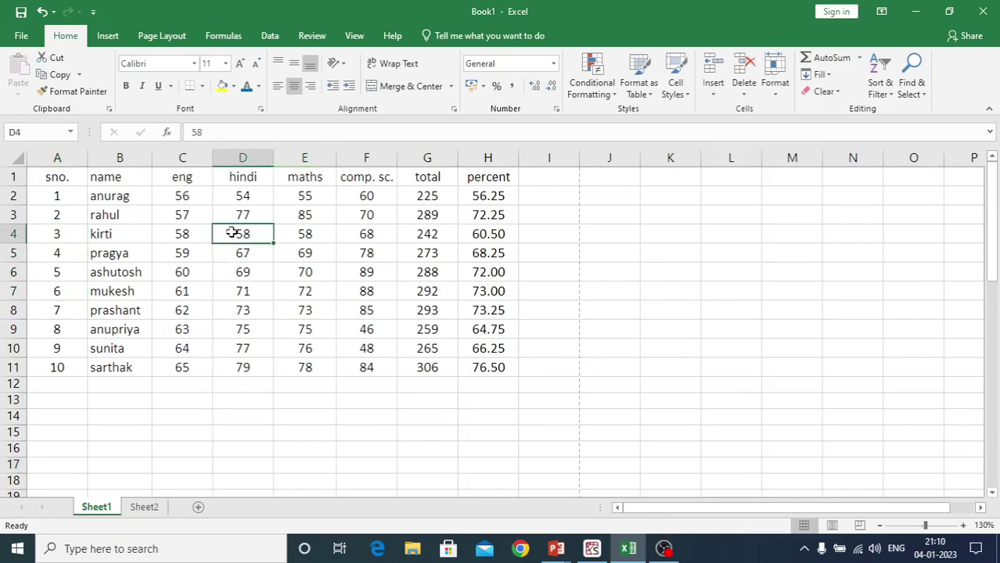
left_click_drag(234, 233, 290, 233)
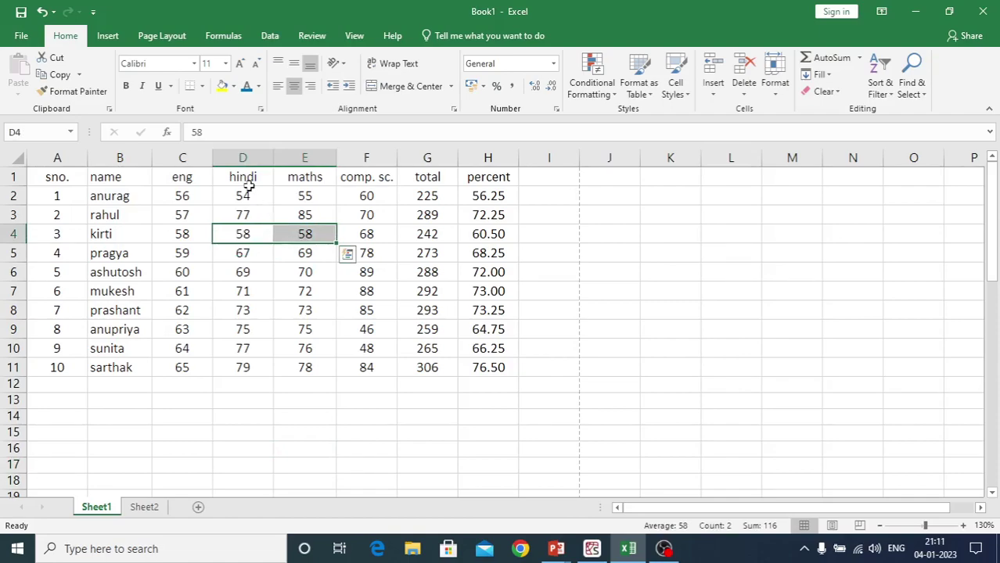
left_click_drag(241, 177, 301, 178)
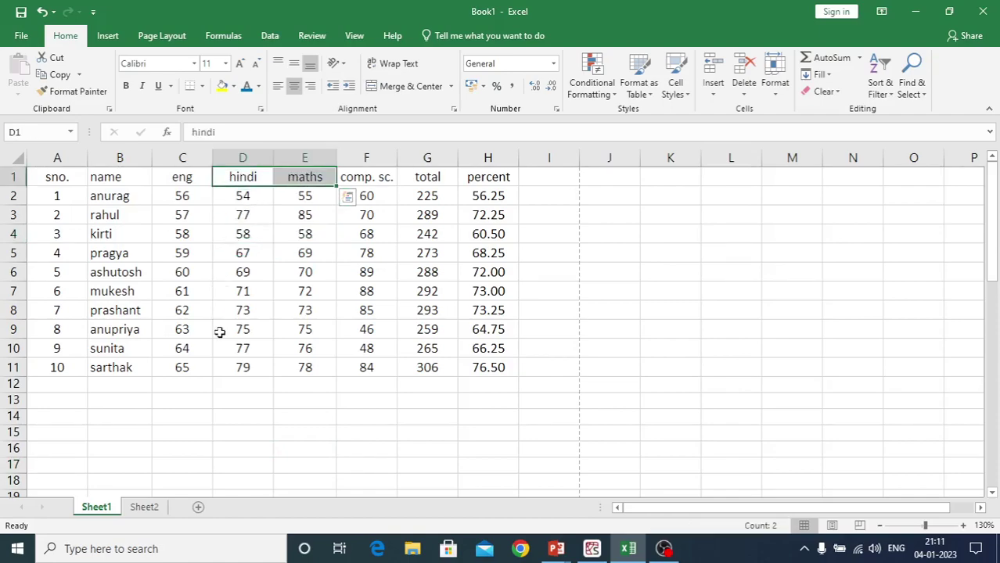
left_click_drag(229, 368, 309, 367)
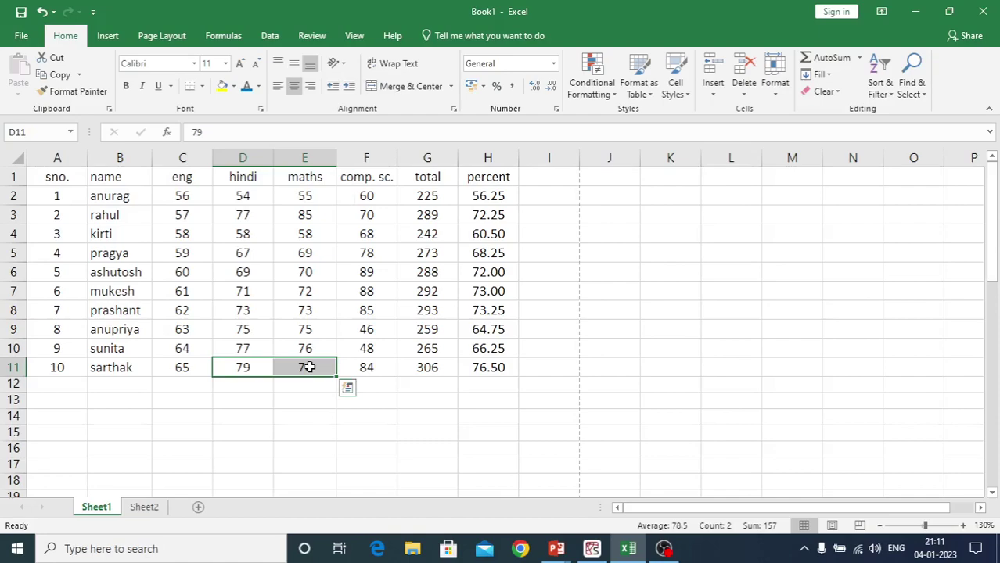
left_click_drag(224, 178, 324, 175)
left_click(775, 84)
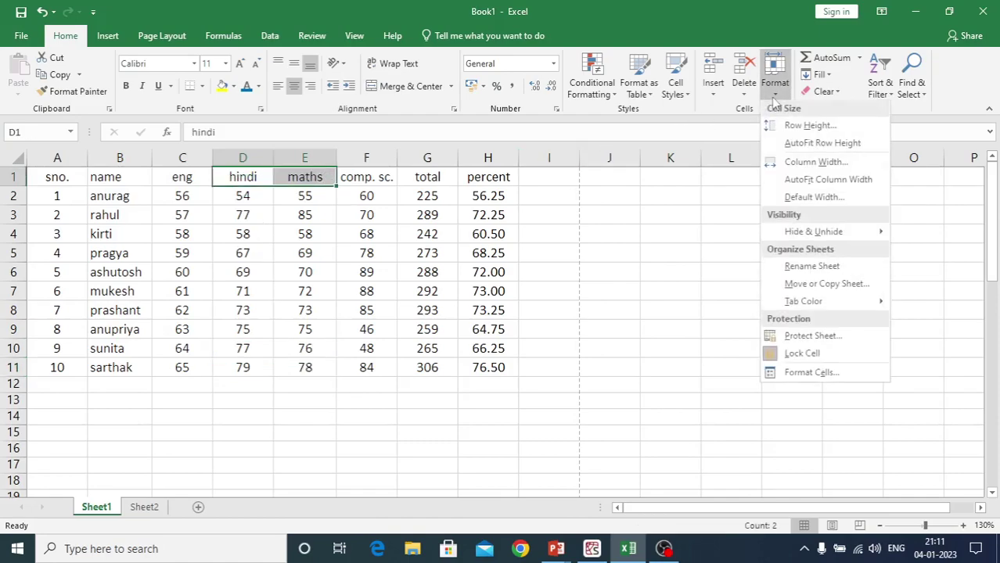
mouse_move(770, 238)
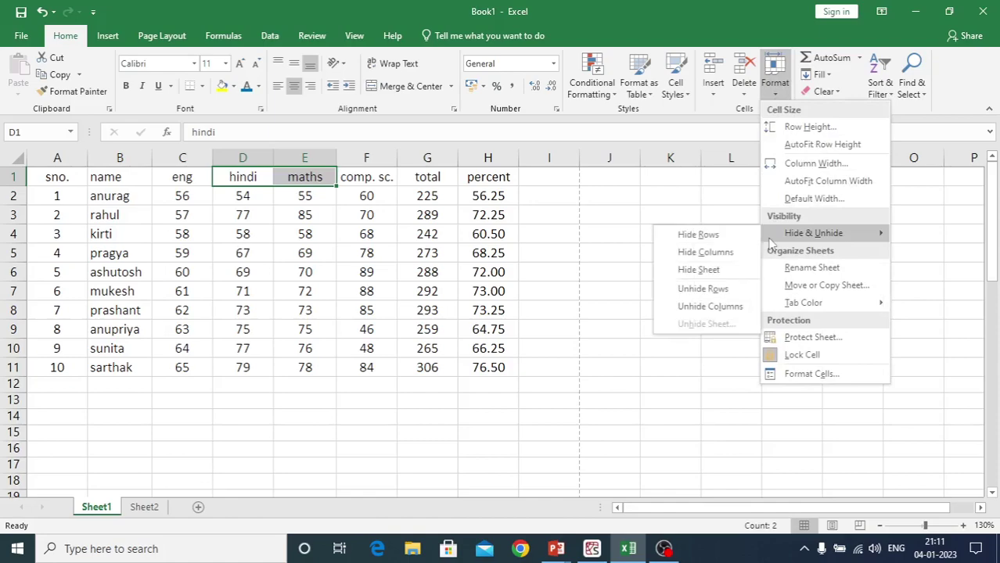
left_click(704, 252)
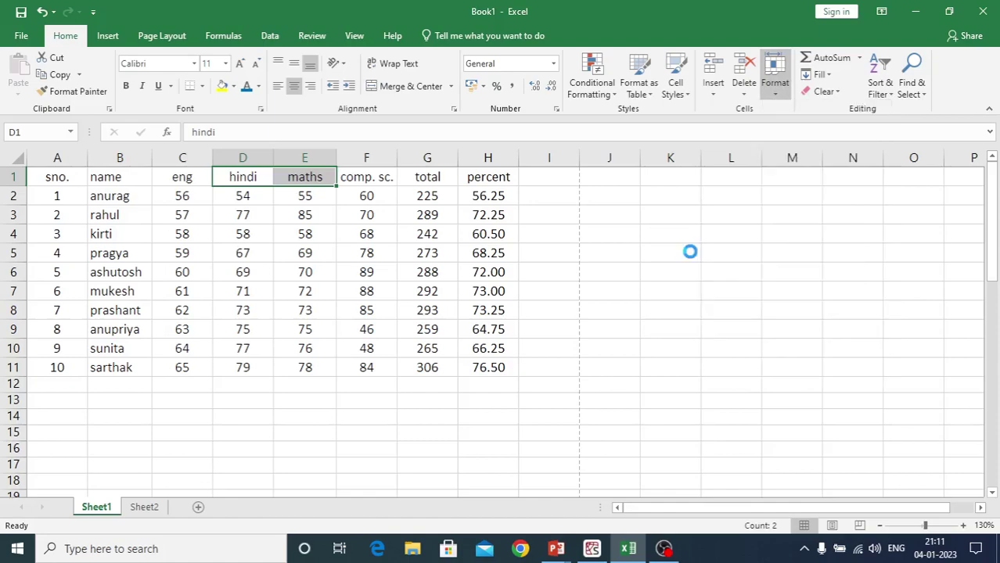
left_click(246, 418)
Select C1:F1 across the hidden columns and unhide hindi and maths
left_click(429, 233)
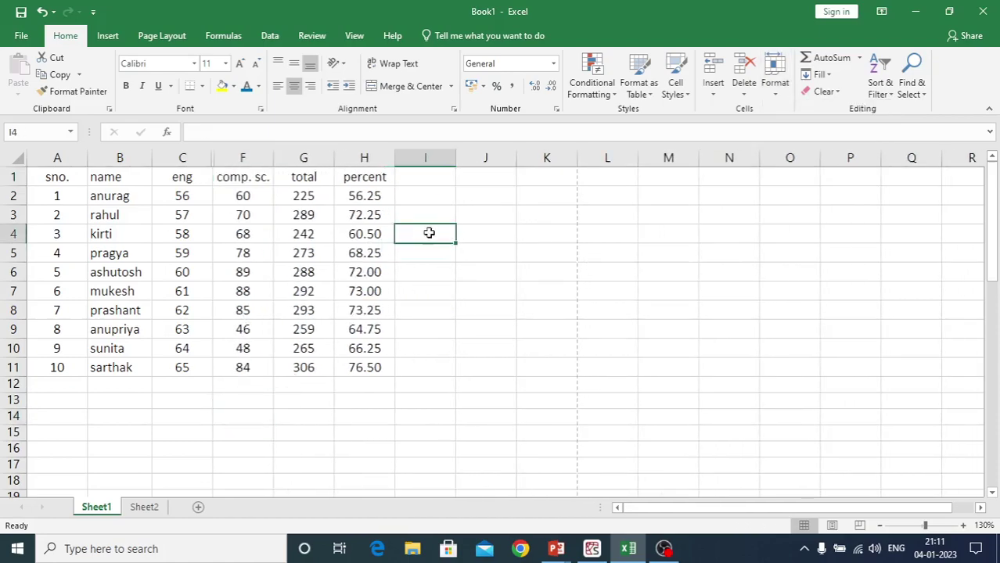
left_click(188, 179)
left_click_drag(188, 179, 237, 178)
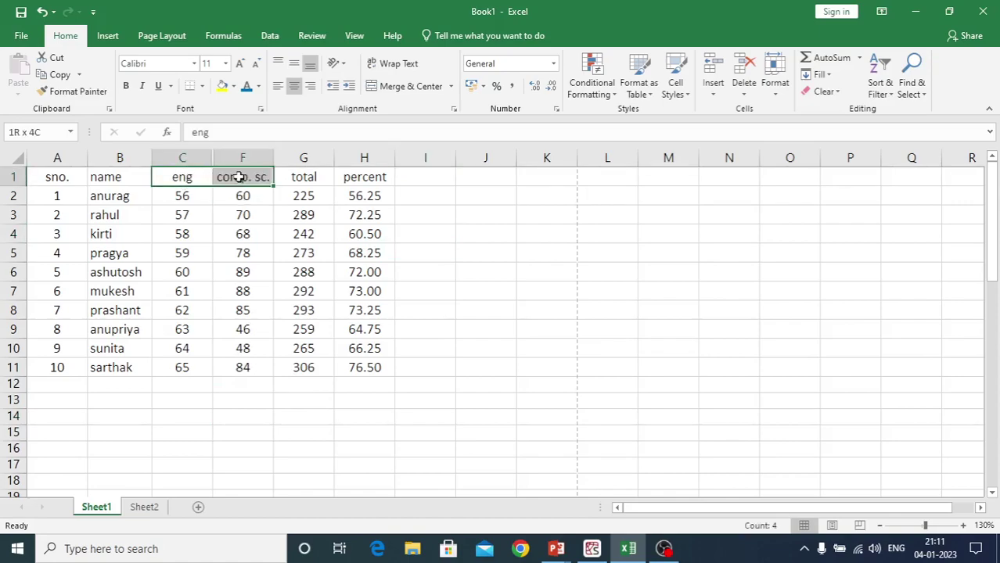
left_click(775, 83)
mouse_move(775, 237)
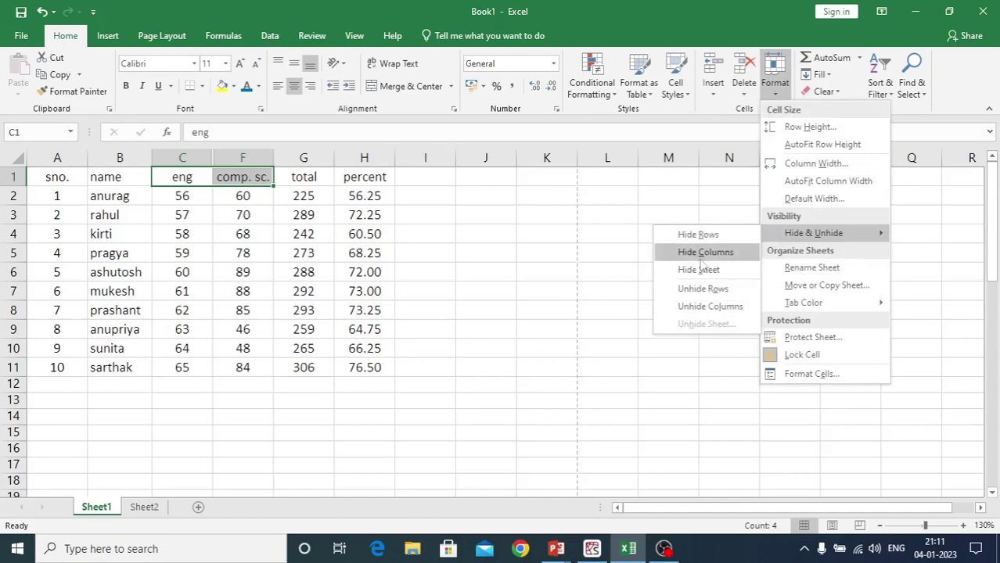
left_click(679, 307)
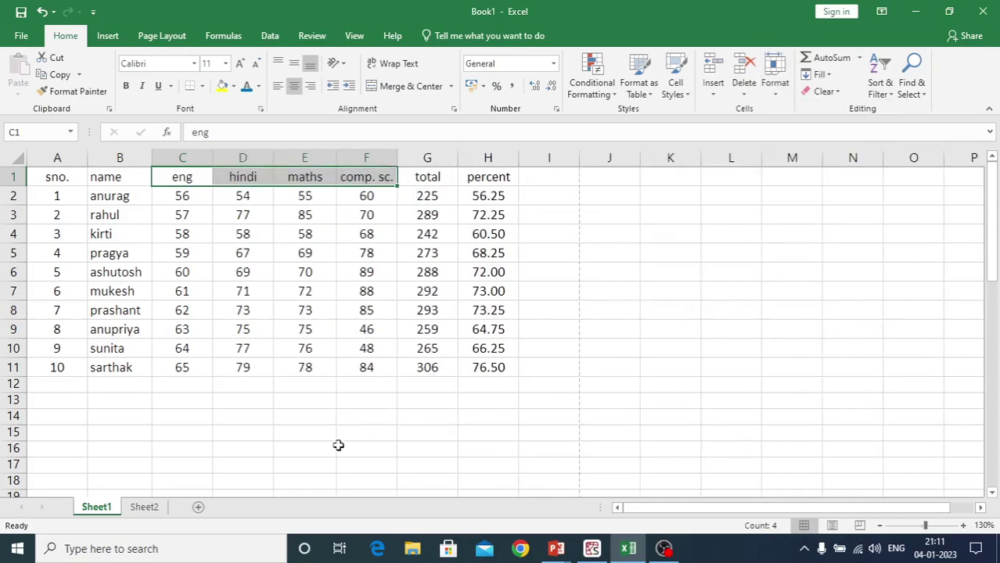
left_click(338, 443)
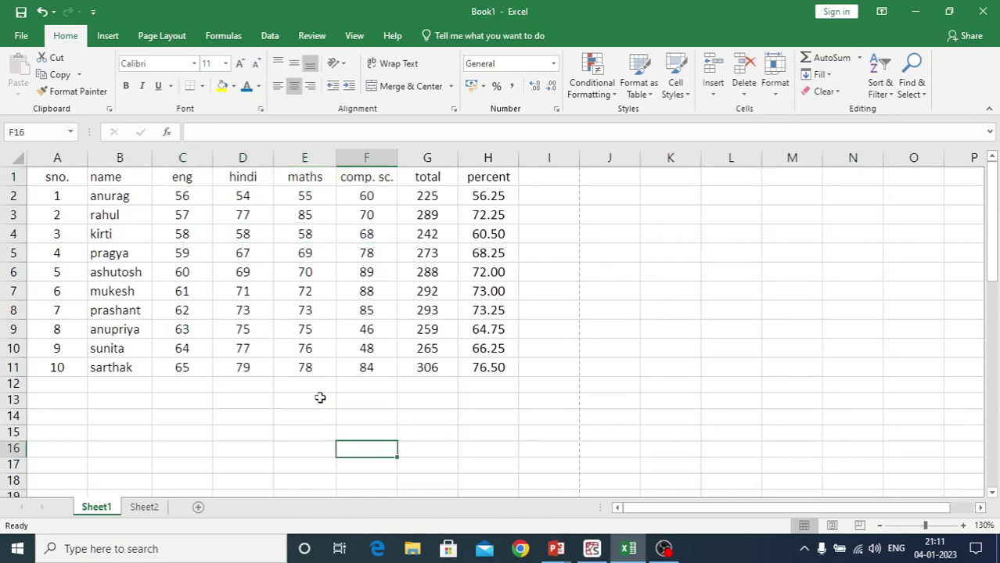
Undo to re-hide hindi and maths, then try unhiding from the comp. sc. header alone
key("ctrl+z")
left_click(320, 398)
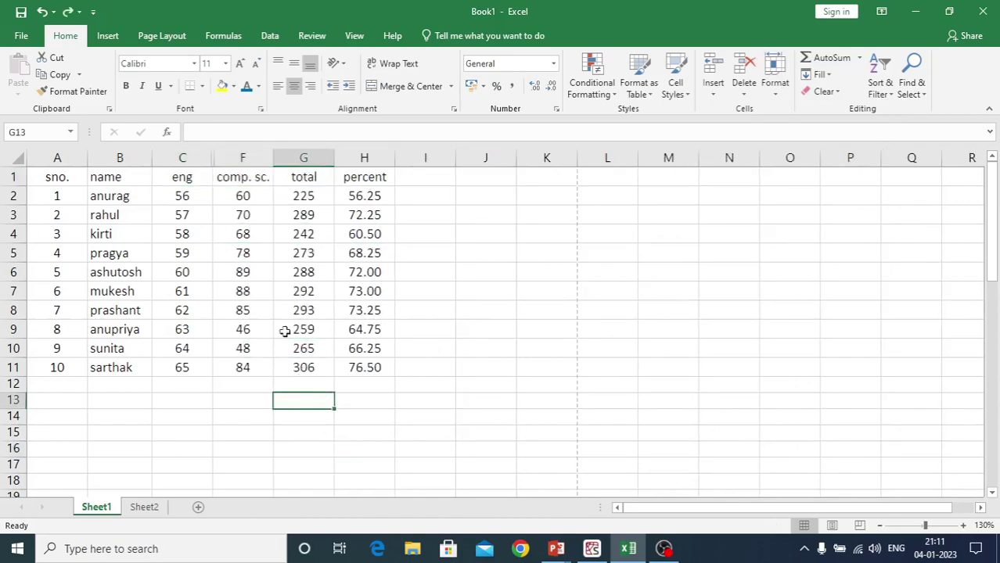
left_click(241, 177)
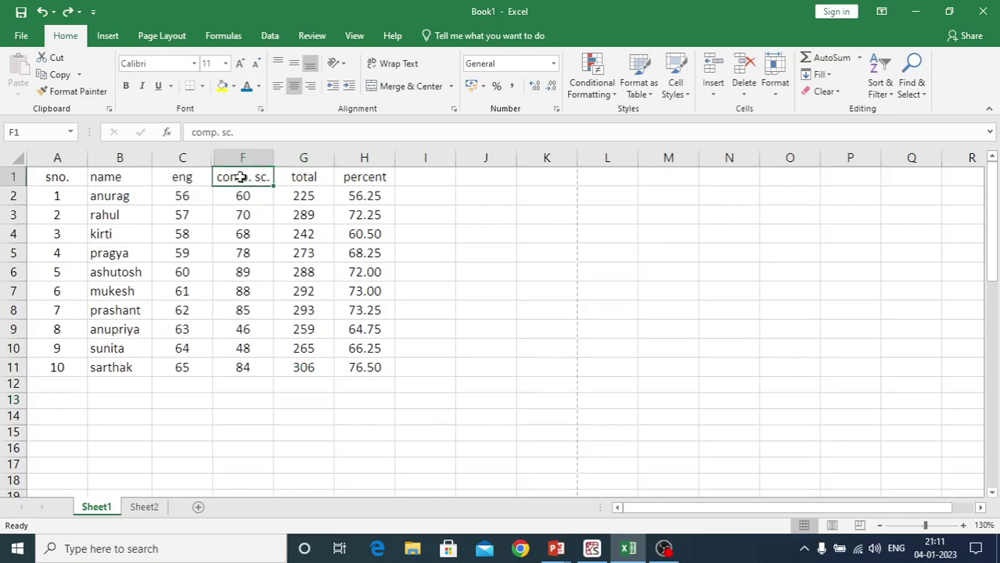
left_click(774, 82)
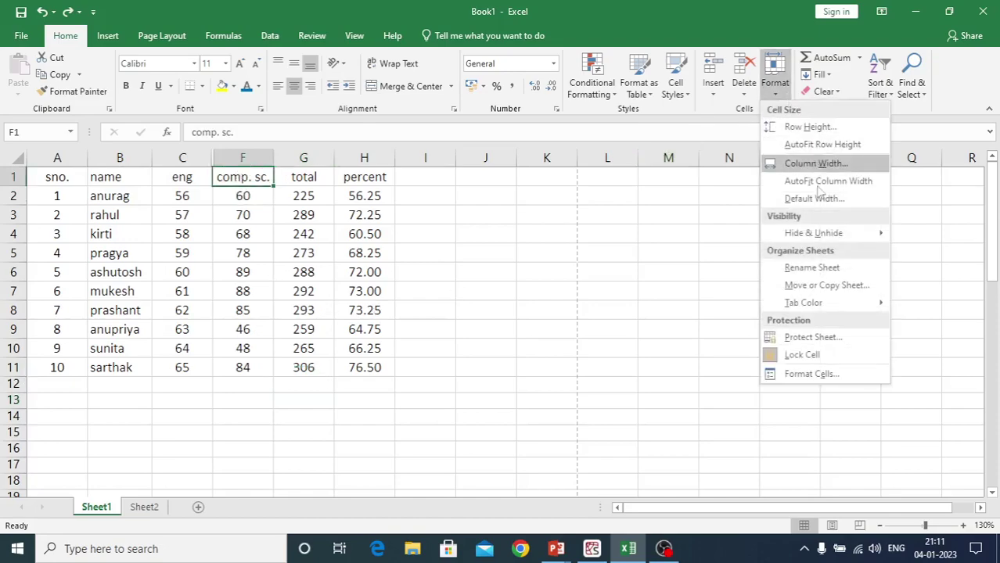
mouse_move(817, 233)
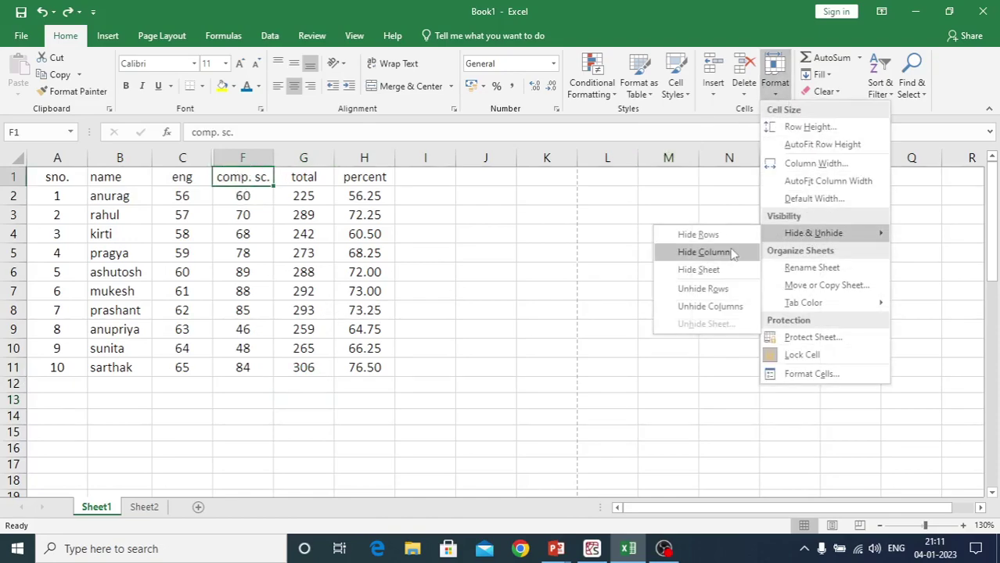
left_click(696, 307)
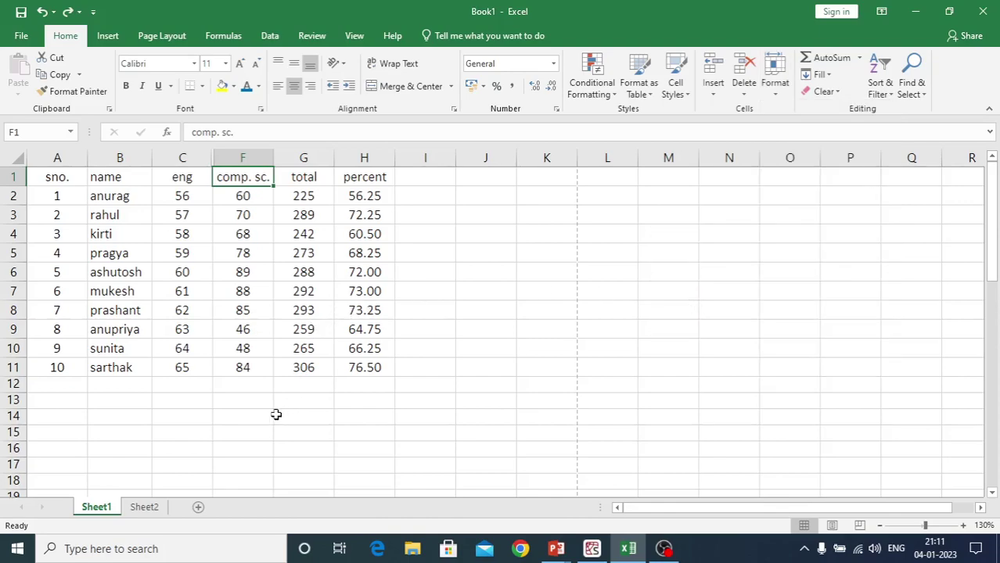
Select the eng through comp. sc. headers and unhide columns D and E again
left_click_drag(176, 179, 263, 177)
left_click(774, 78)
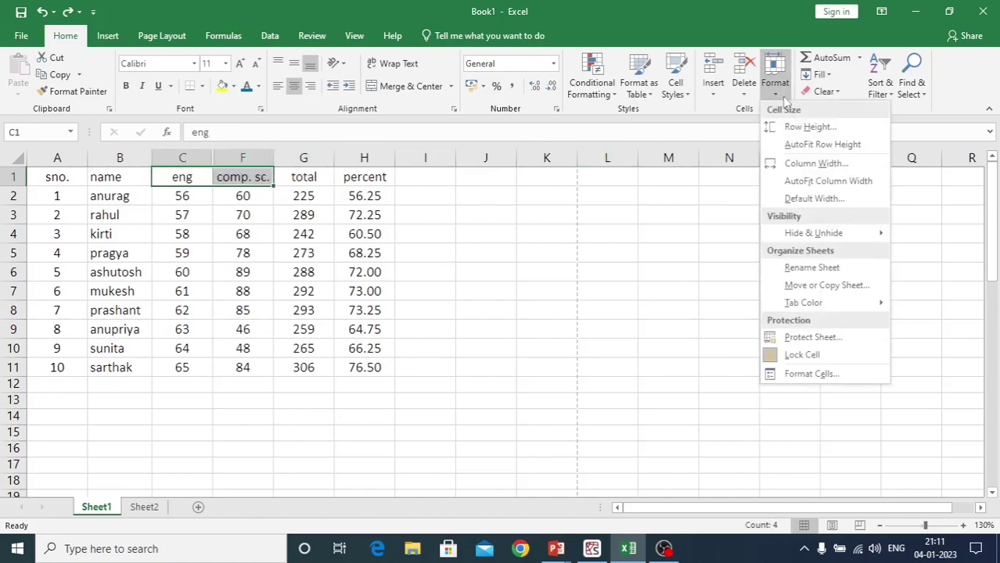
mouse_move(800, 235)
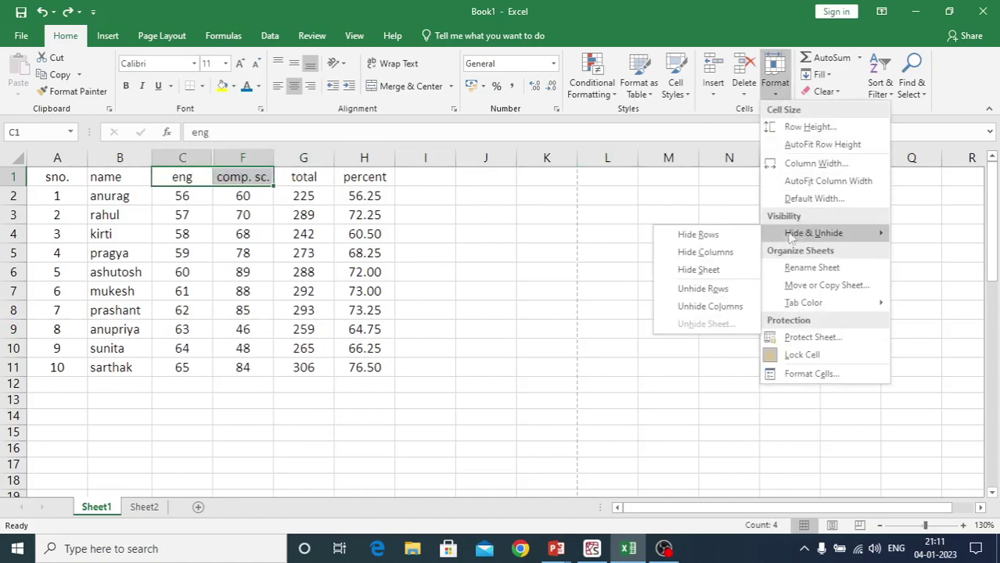
left_click(708, 307)
left_click(401, 431)
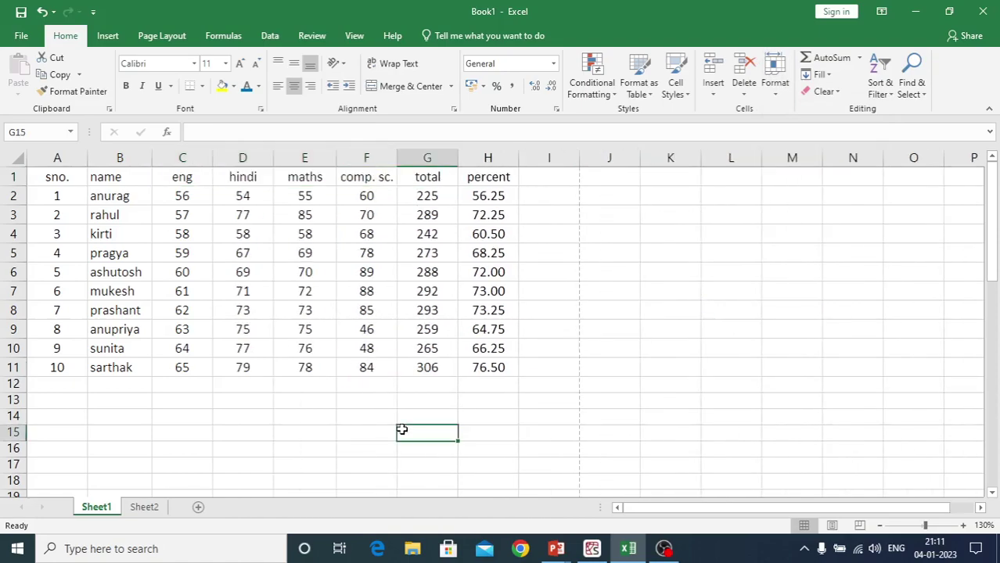
left_click(777, 88)
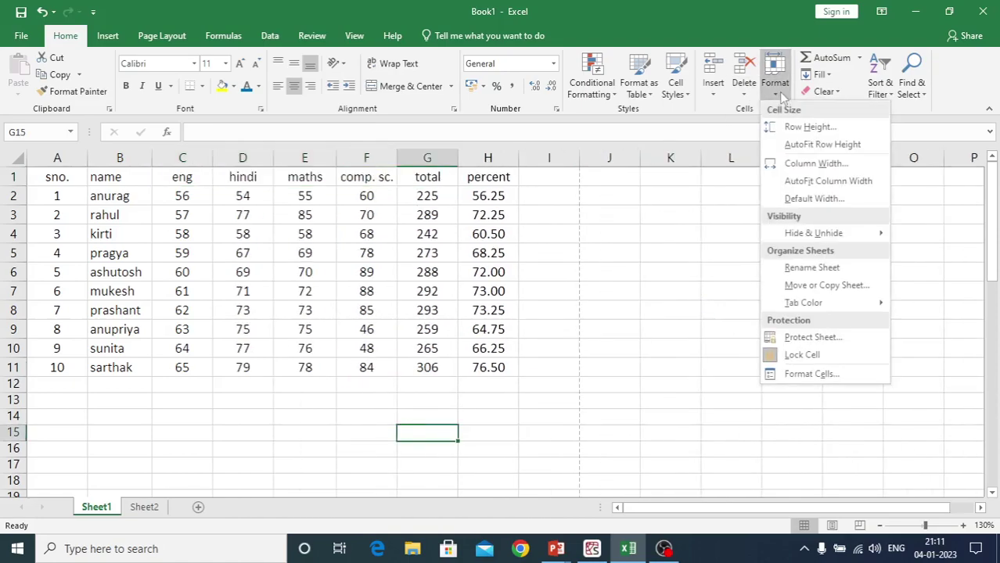
mouse_move(786, 235)
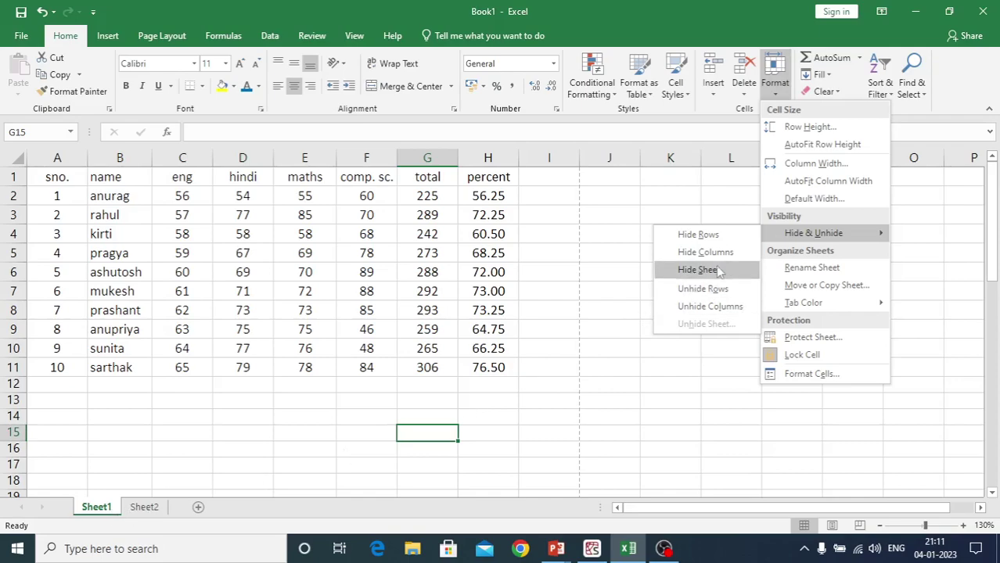
left_click(688, 269)
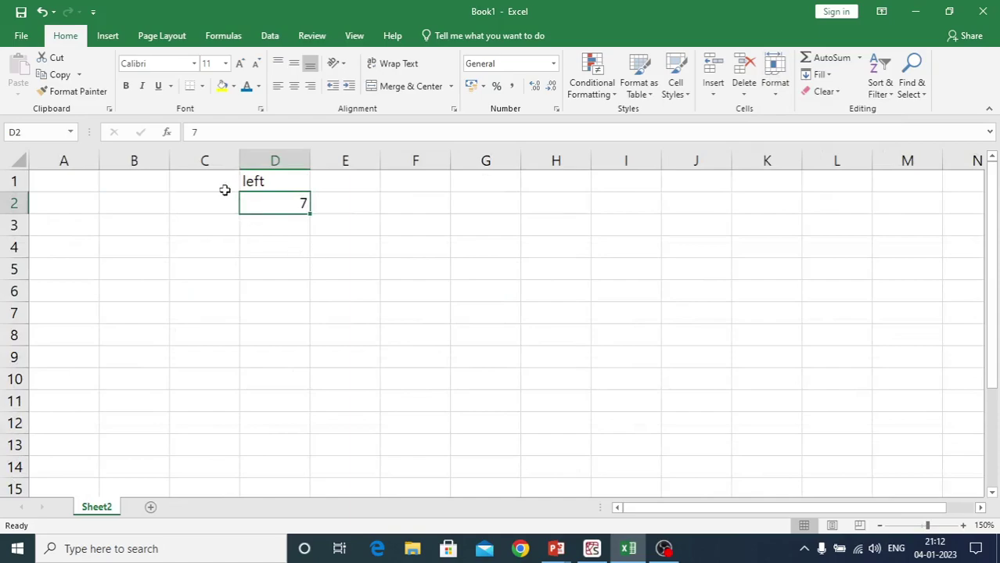
left_click(233, 410)
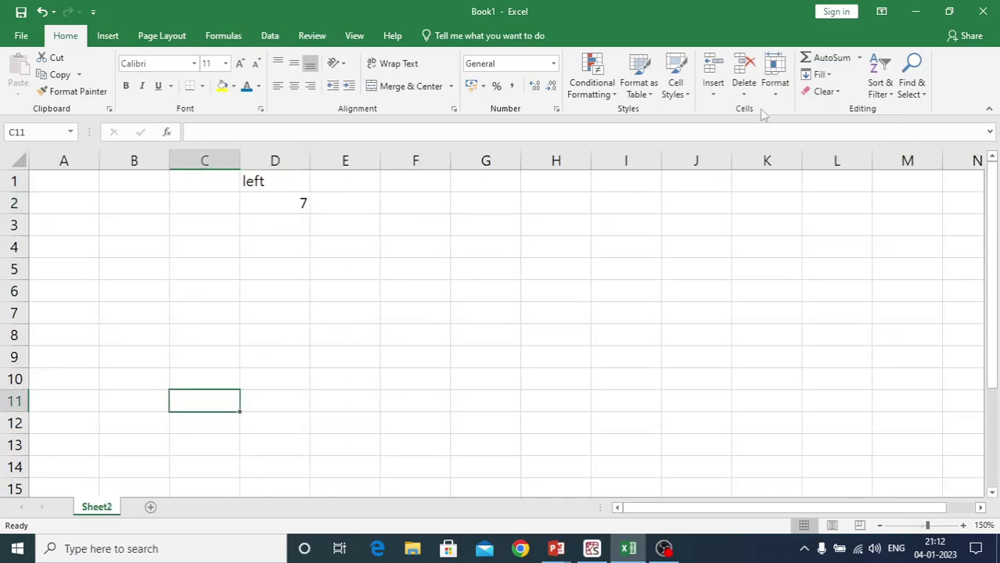
left_click(774, 86)
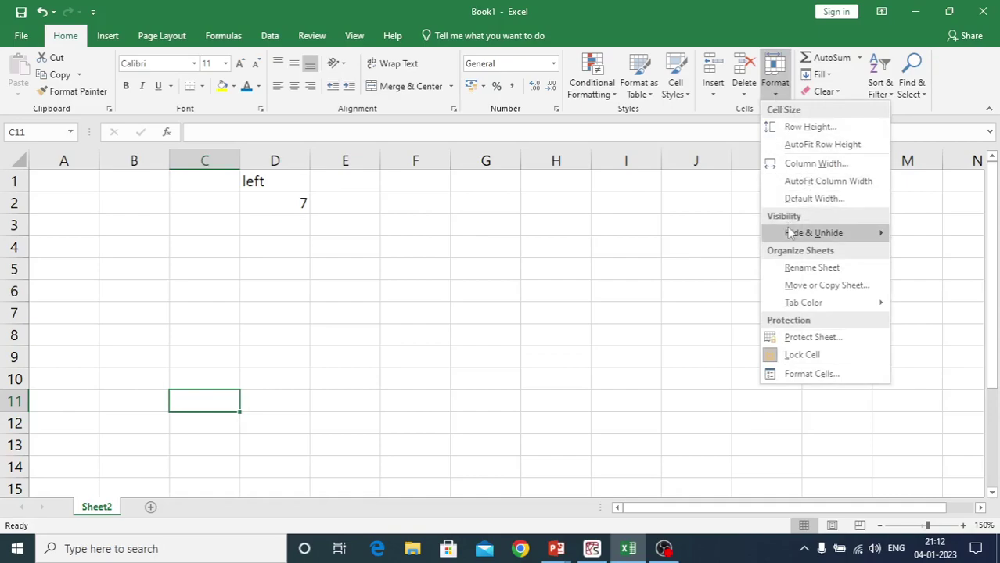
mouse_move(787, 233)
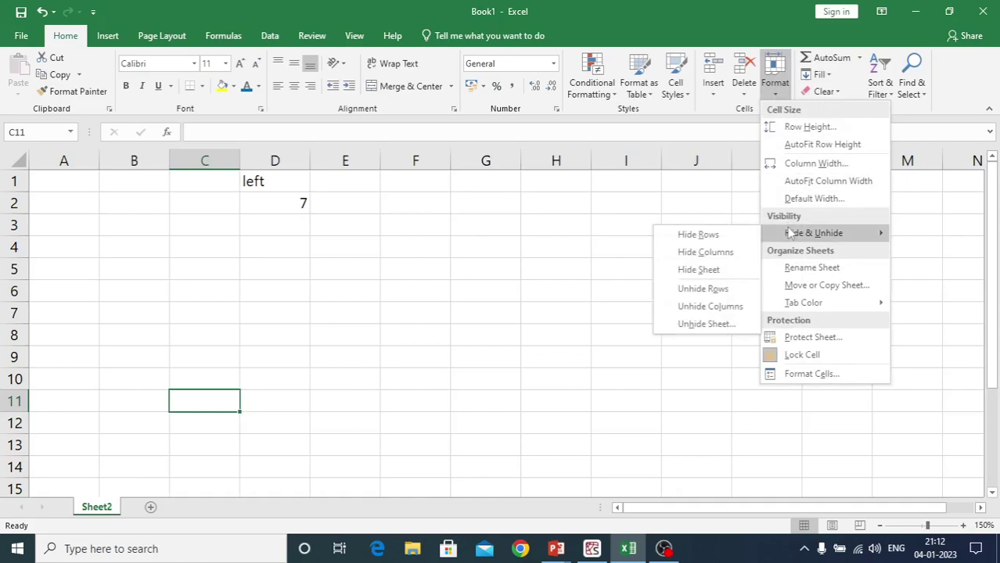
left_click(694, 324)
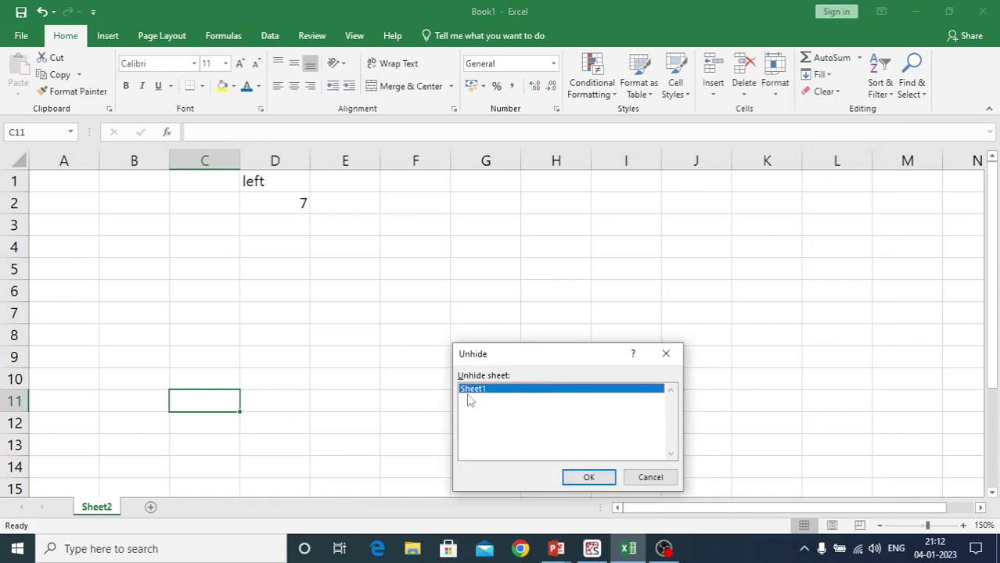
left_click(572, 477)
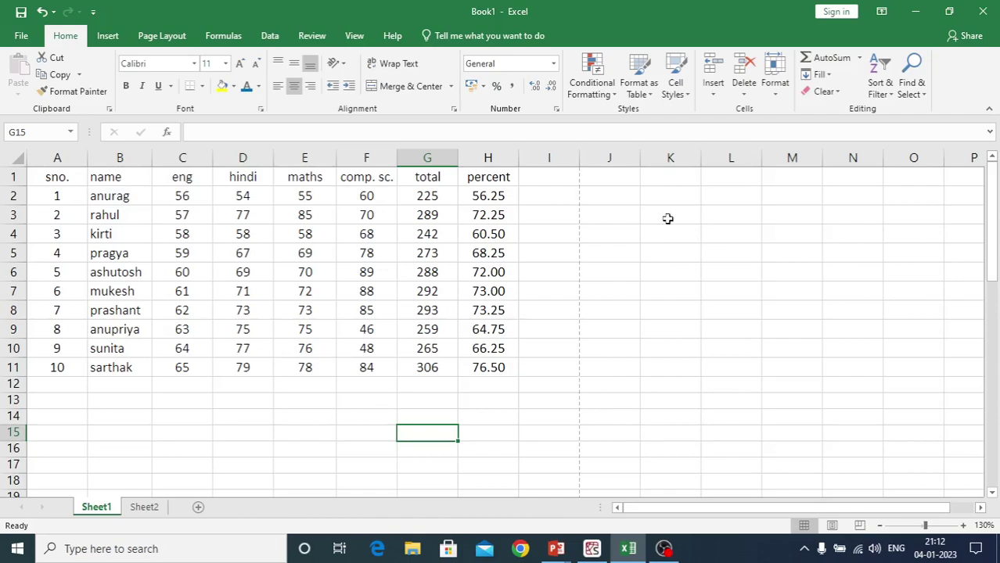
Show the Hide & Unhide options, then bring up the Sheet1 tab's context menu
left_click(776, 99)
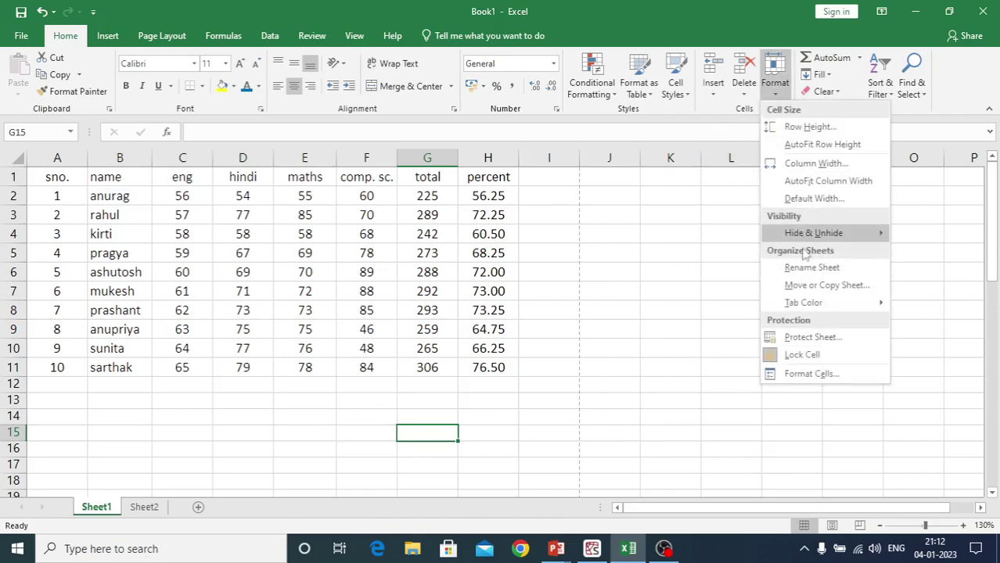
mouse_move(796, 233)
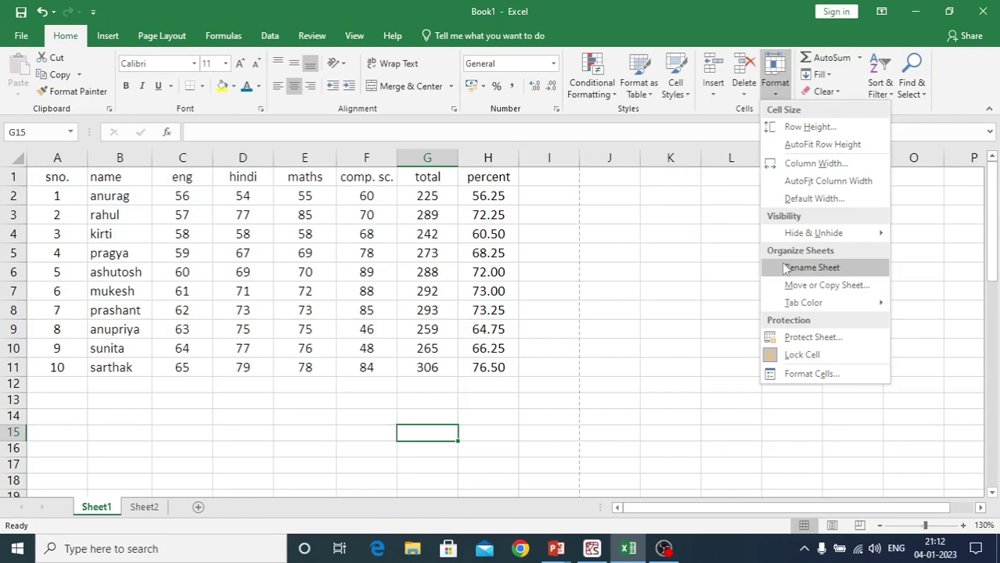
right_click(104, 507)
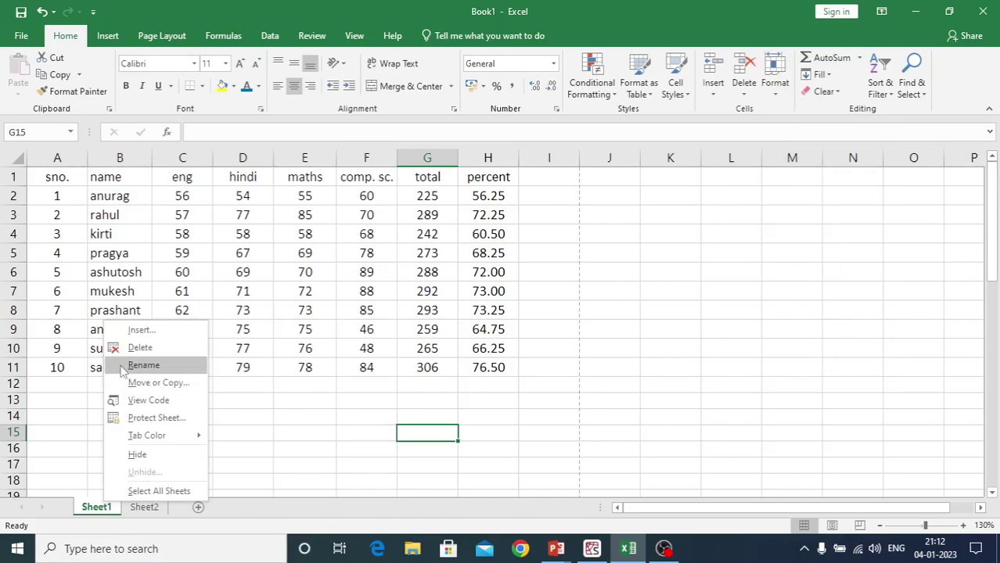
Rename Sheet1 to 'marksheet' using Format > Rename Sheet
left_click(625, 322)
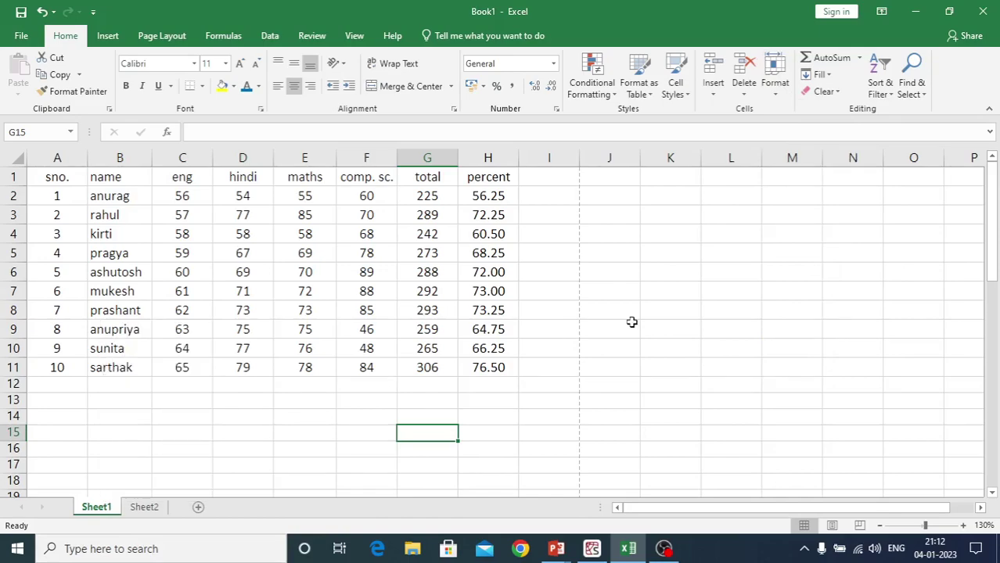
left_click(770, 100)
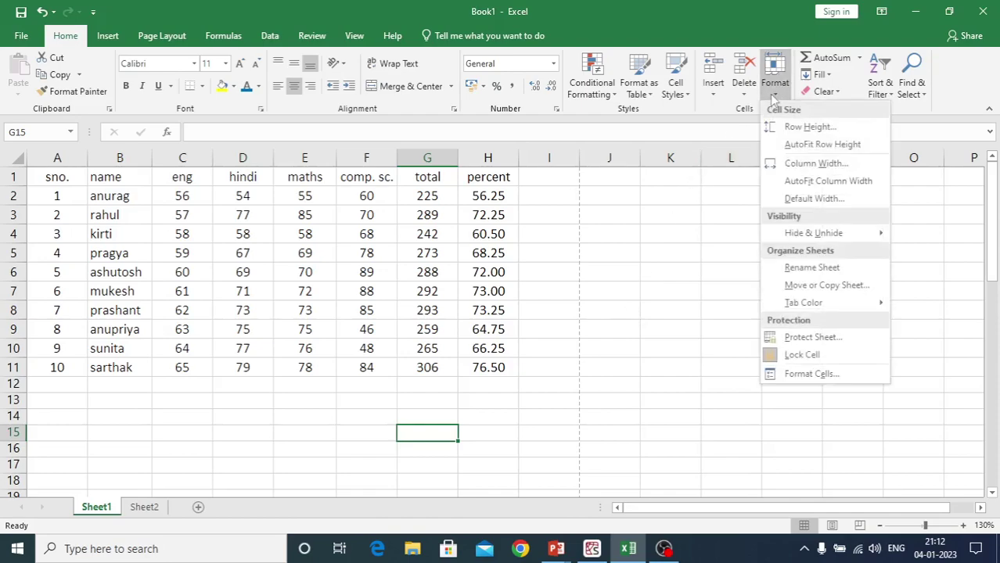
left_click(790, 270)
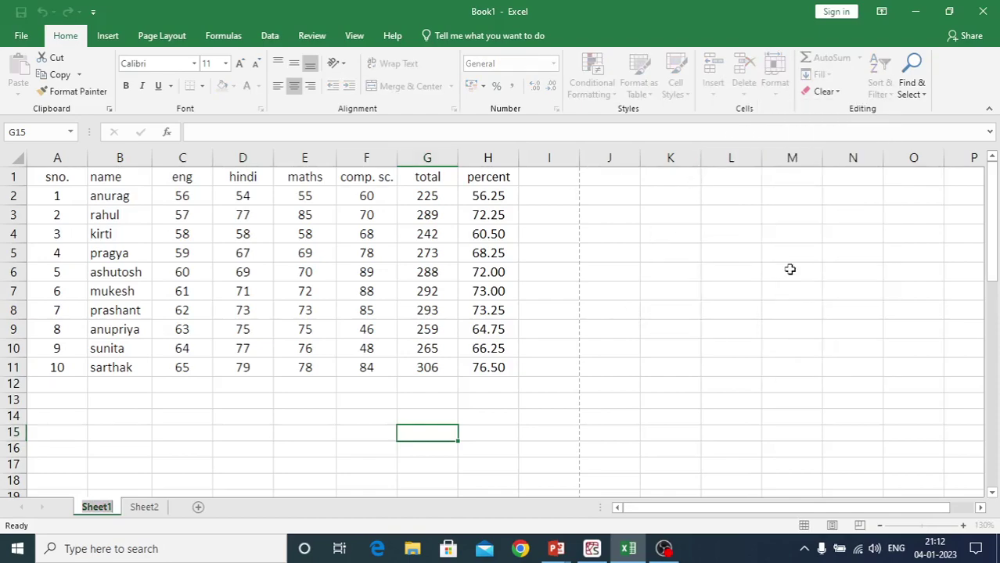
type("m")
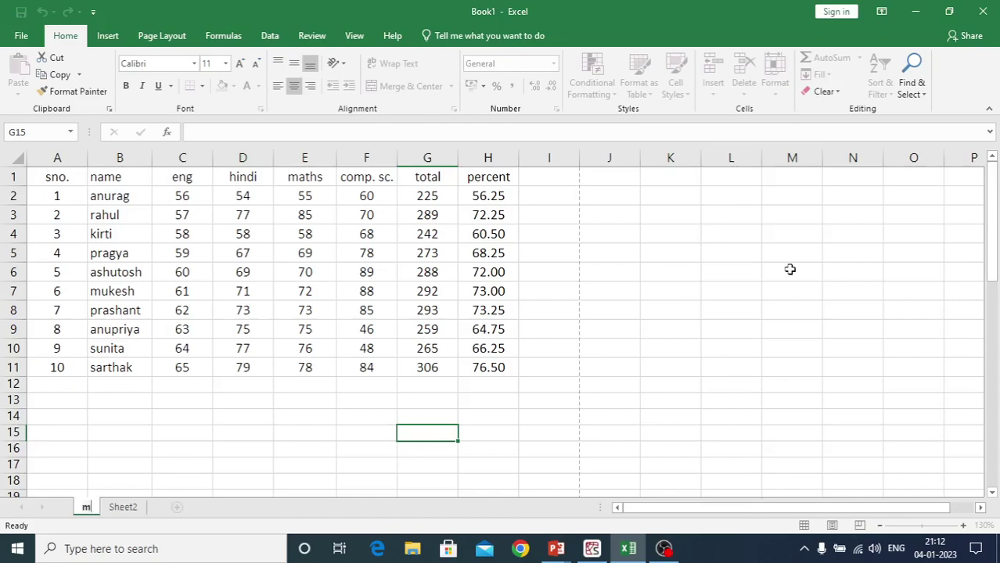
type("arks")
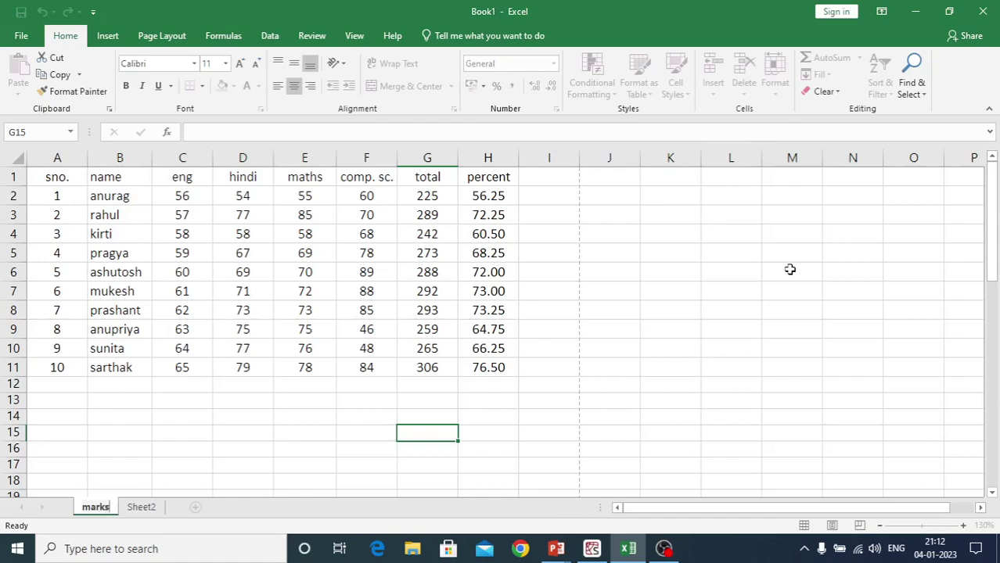
type("heet")
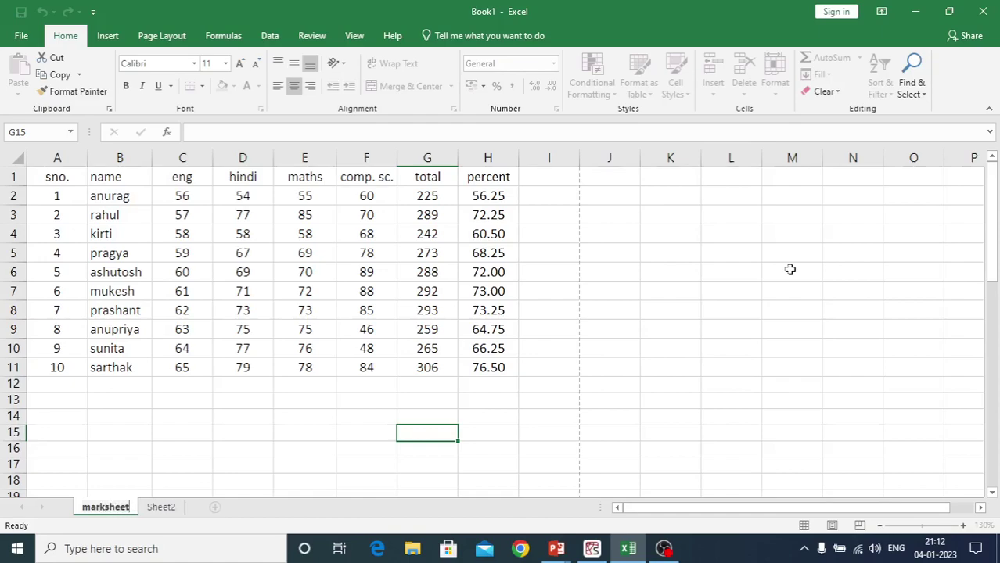
left_click(744, 325)
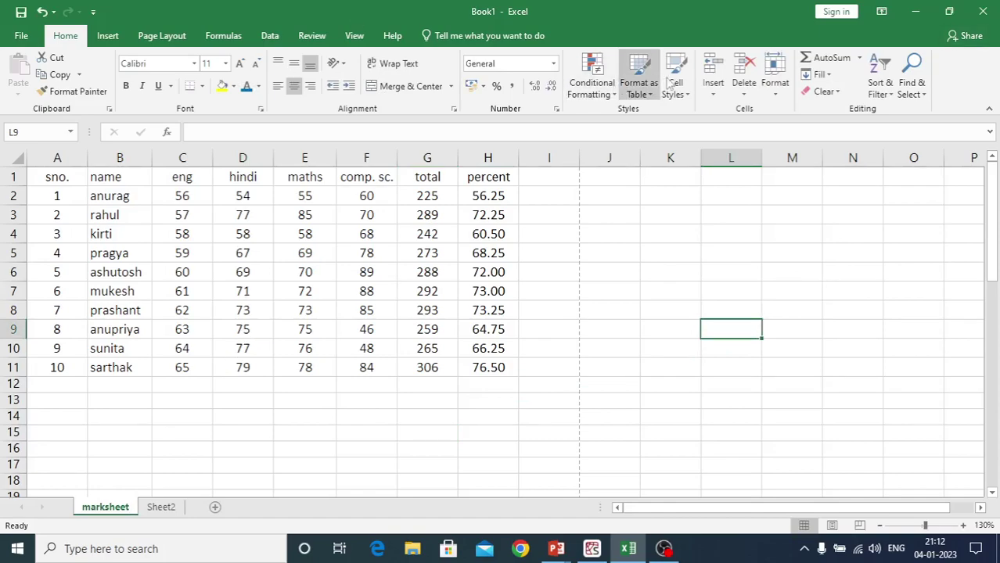
Move the marksheet sheet to the end of the workbook, after Sheet2
left_click(773, 87)
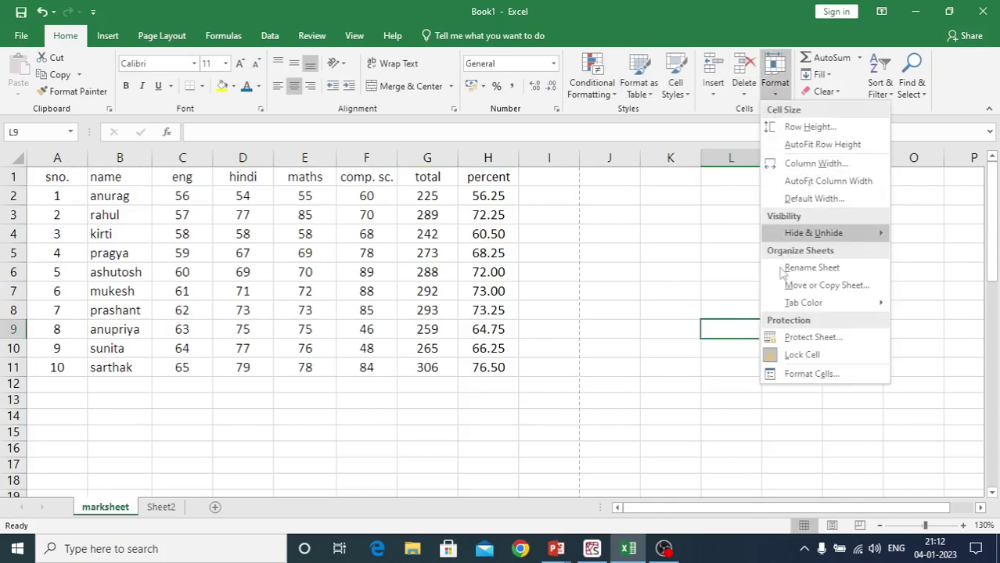
left_click(794, 285)
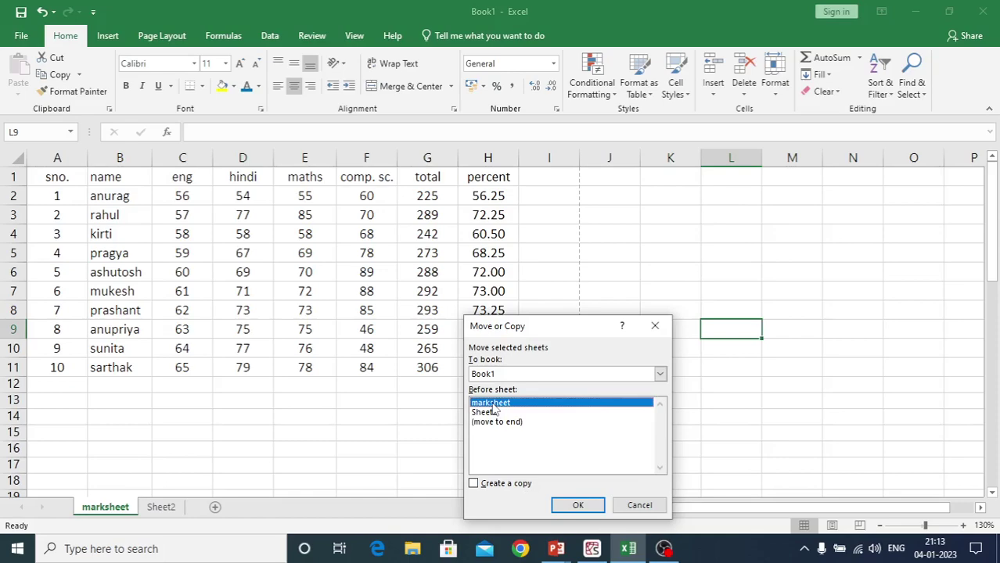
left_click(494, 413)
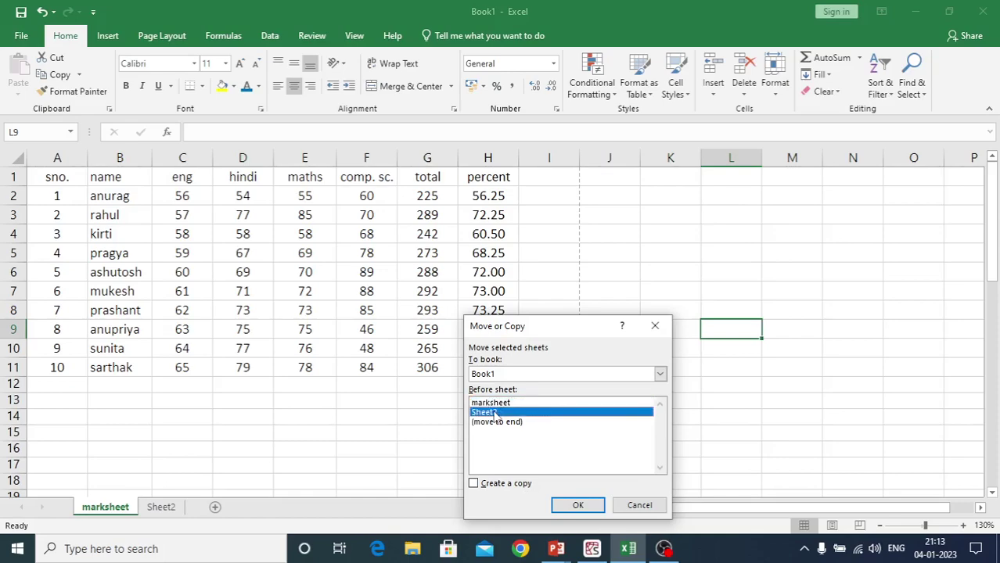
left_click(505, 423)
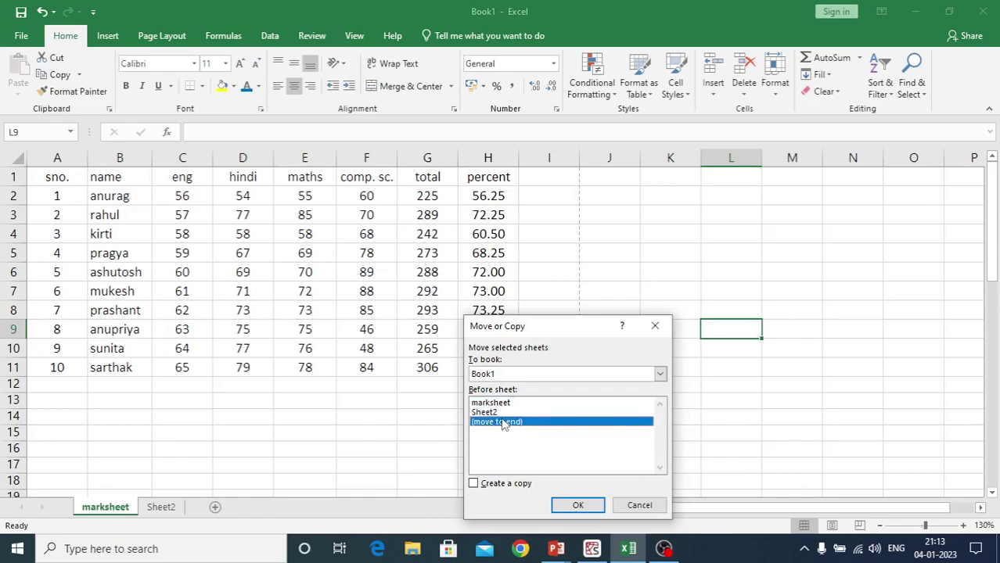
left_click(578, 506)
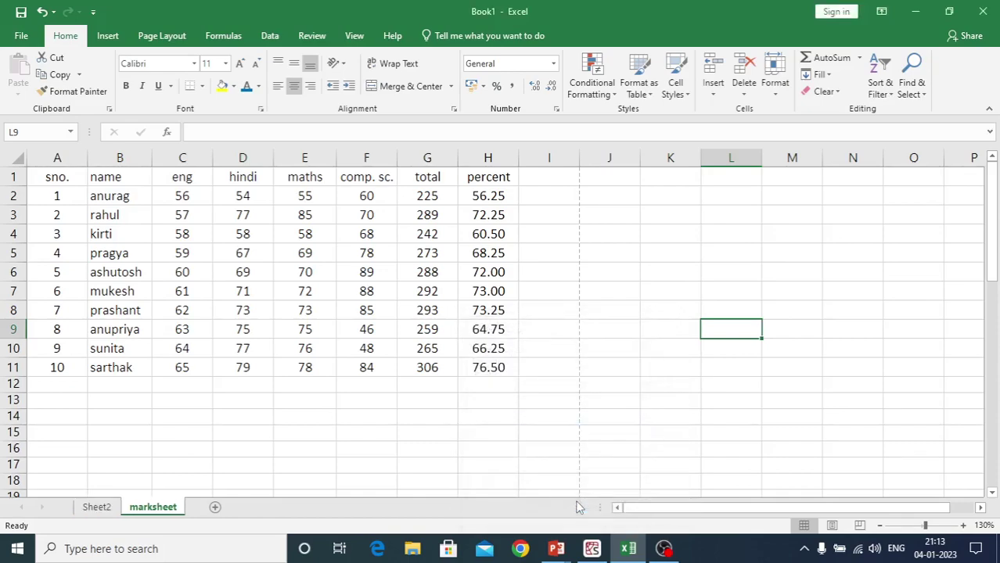
left_click(285, 438)
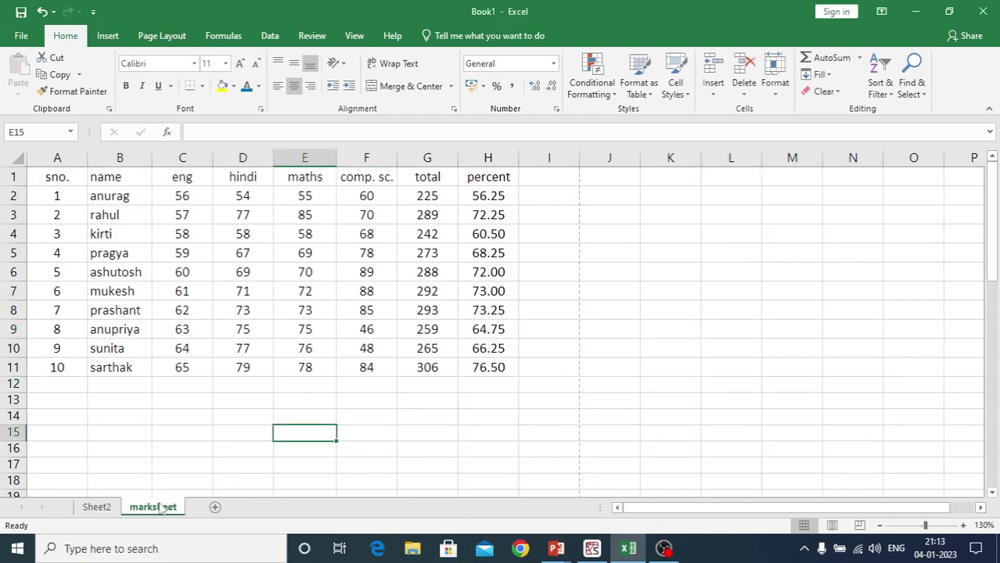
Protect the marksheet sheet with a password, confirming it a second time
mouse_move(160, 508)
left_mouse_down()
mouse_move(137, 485)
mouse_move(82, 486)
mouse_move(191, 495)
left_mouse_up()
left_click(490, 414)
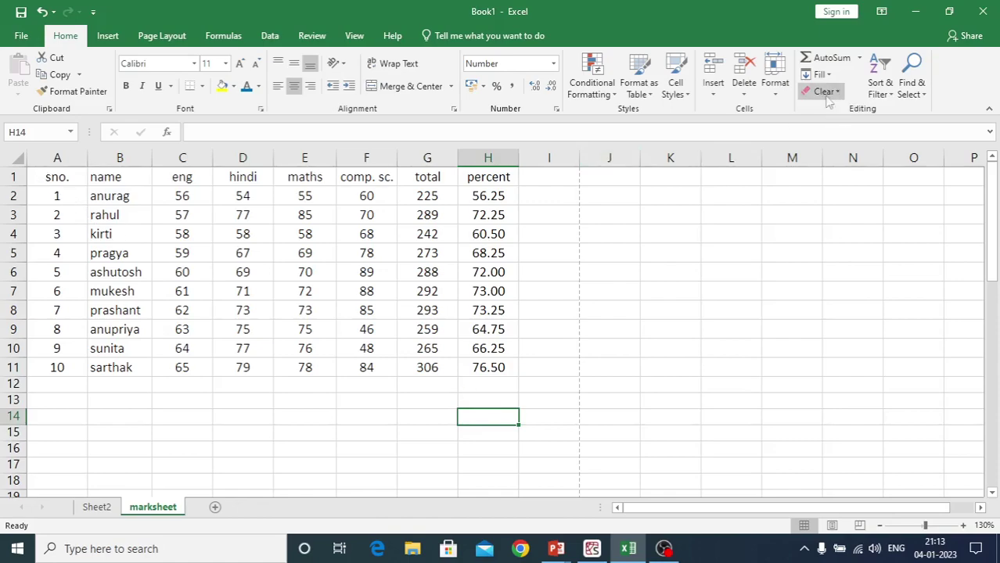
left_click(777, 88)
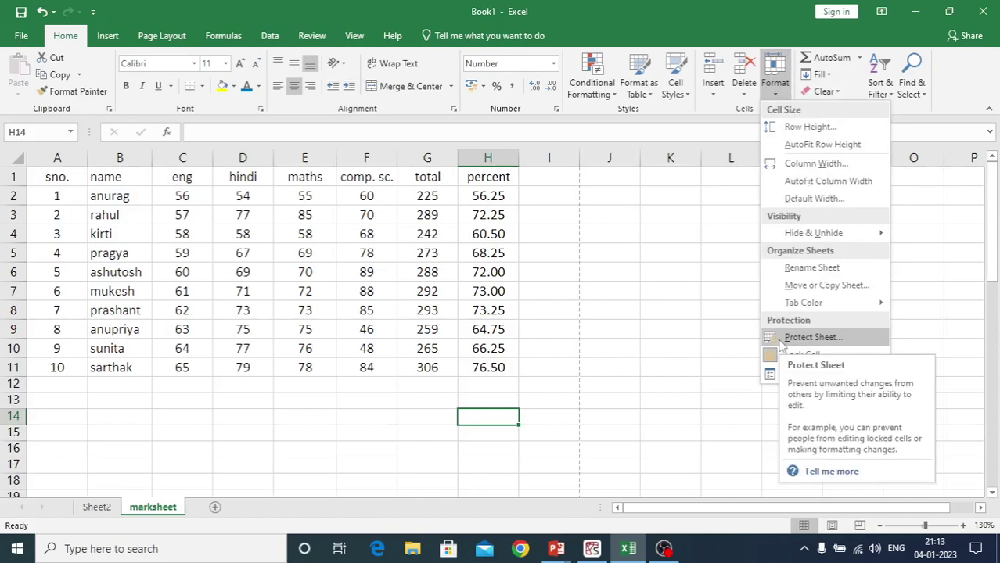
left_click(806, 337)
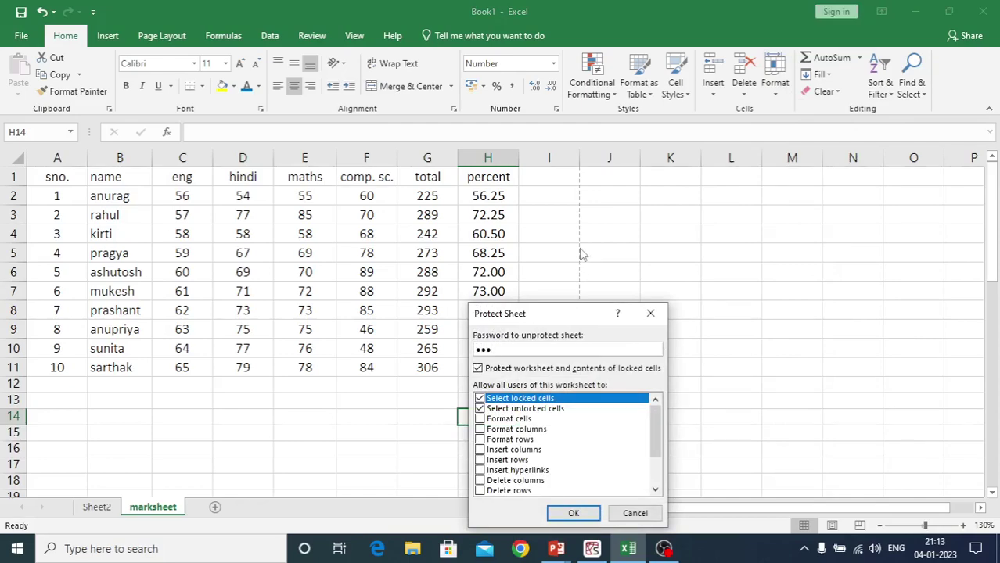
key("Return")
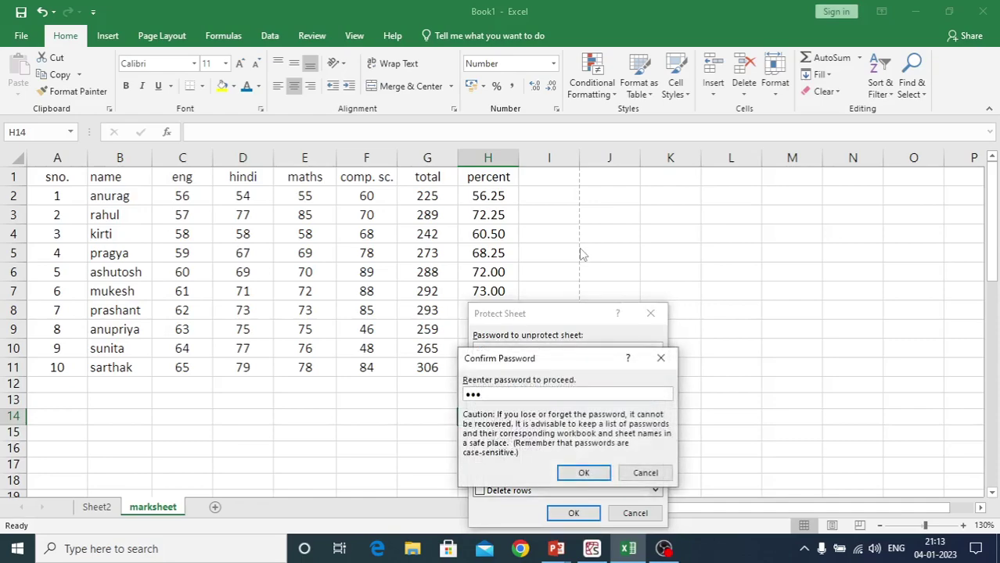
key("Return")
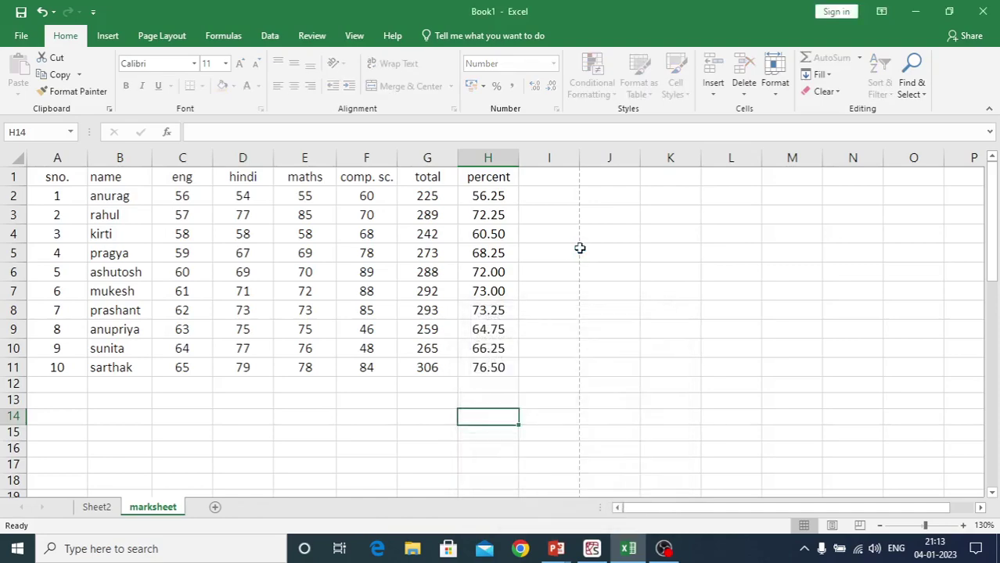
Try editing cell I6 and dismiss the protected-sheet warnings
left_click(563, 280)
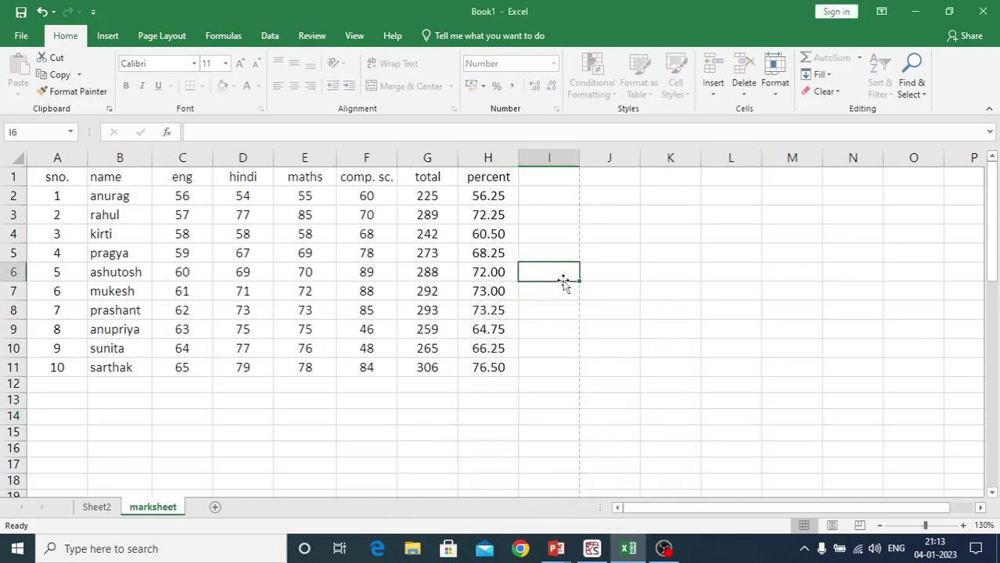
double_click(563, 280)
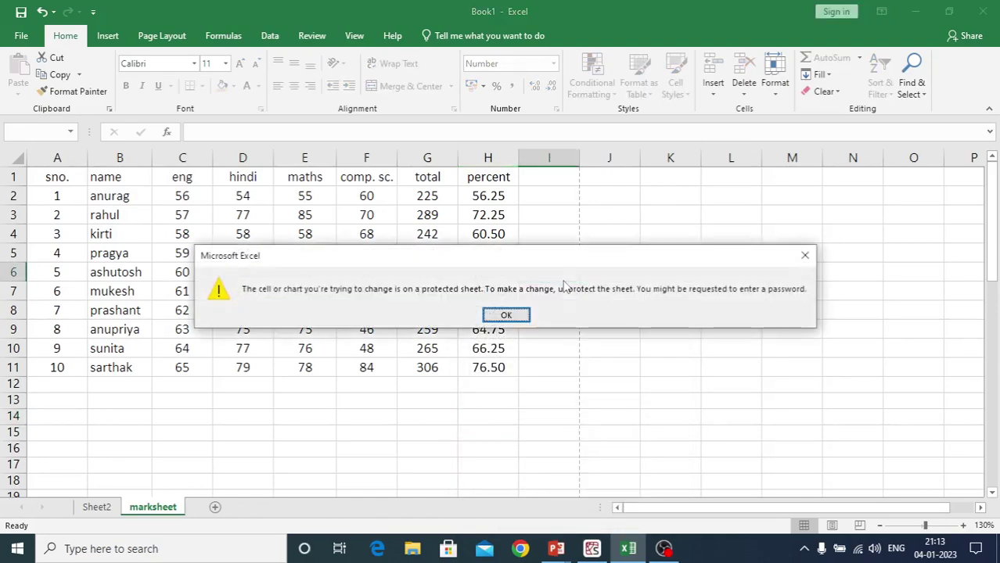
key("Return")
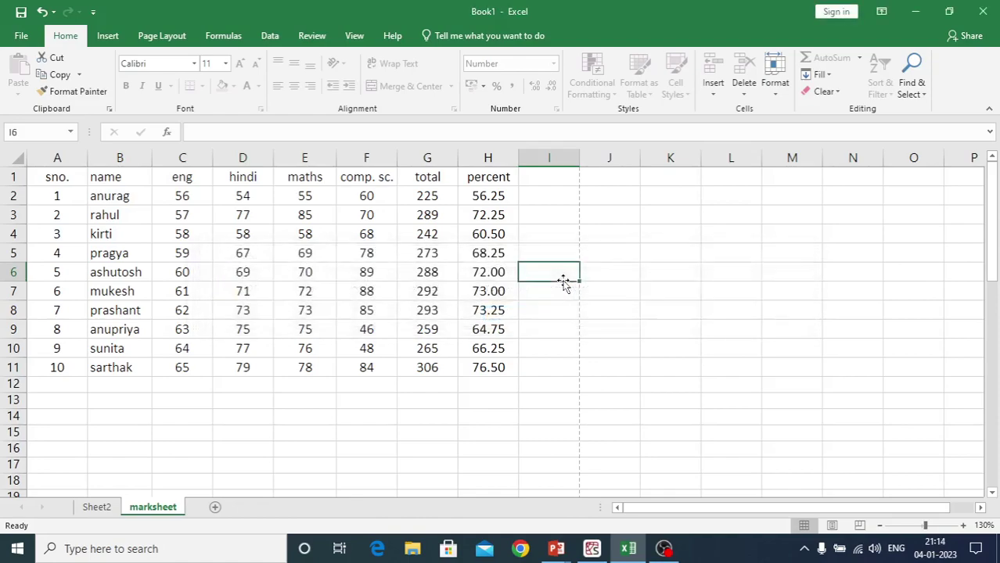
double_click(563, 280)
key("Return")
double_click(564, 280)
key("Return")
Unprotect the marksheet sheet by entering its password
left_click(781, 92)
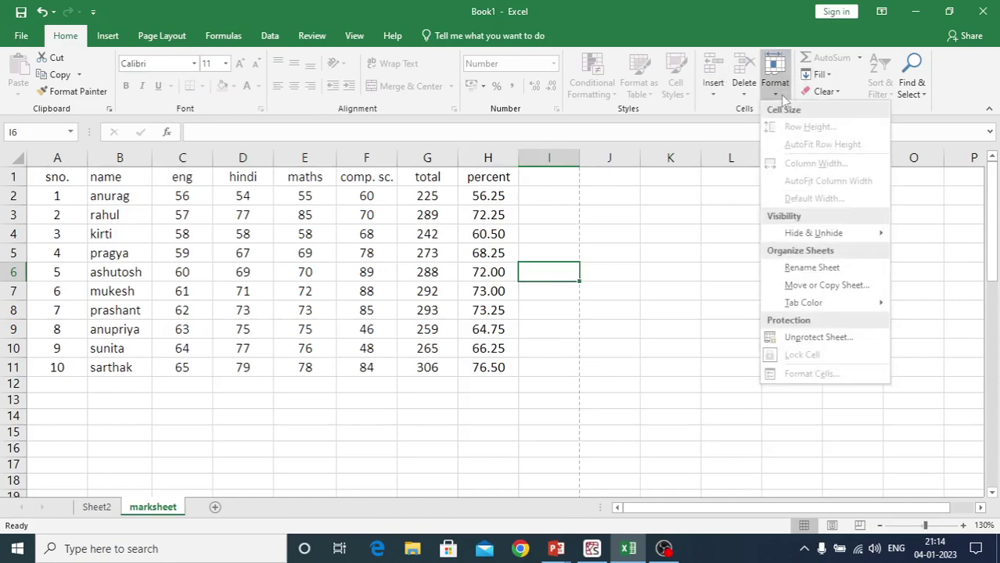
left_click(788, 341)
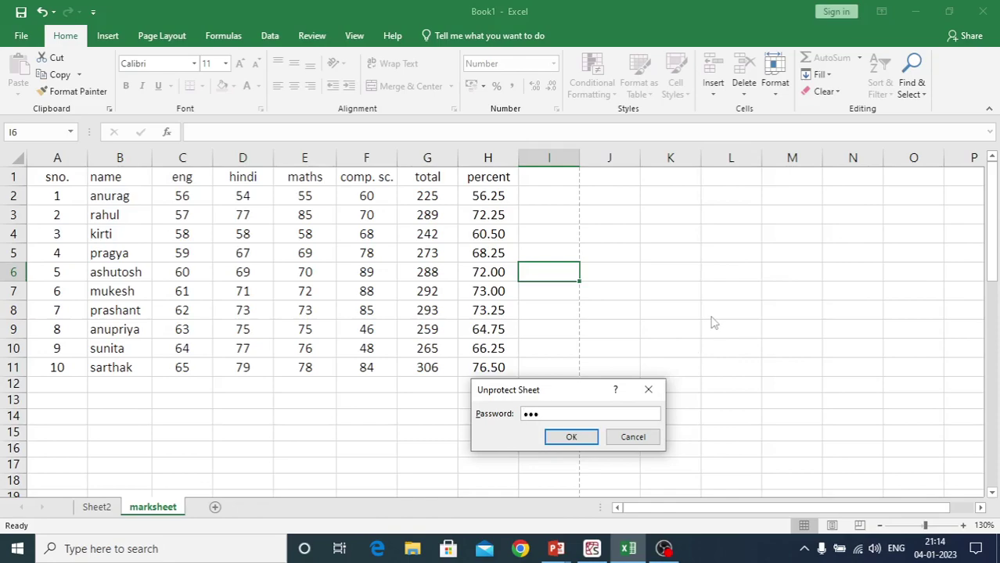
key("Return")
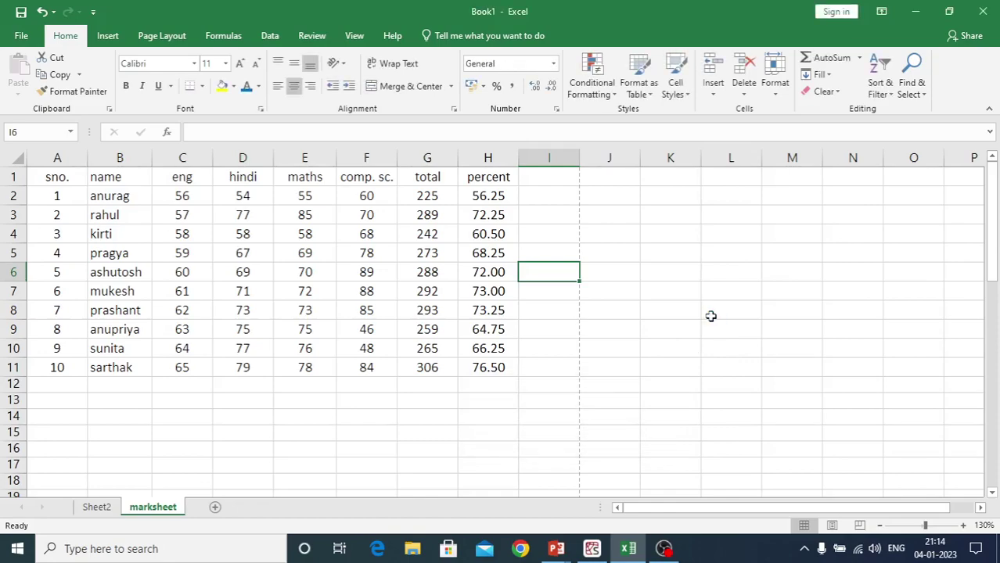
left_click(446, 415)
left_click(684, 304)
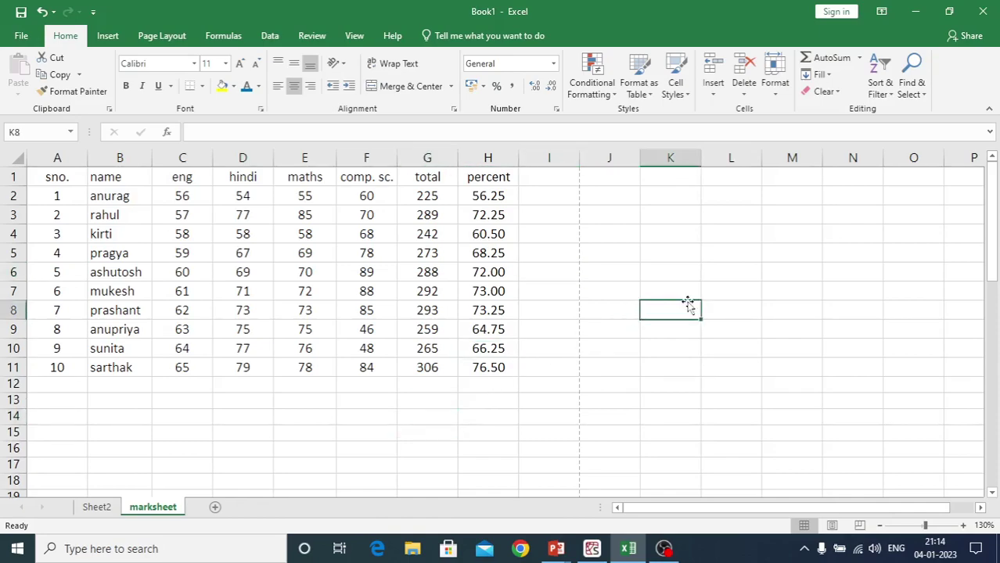
Type test entries 'jhj' into K7 and K8, then delete them
left_click(680, 287)
type("jhj")
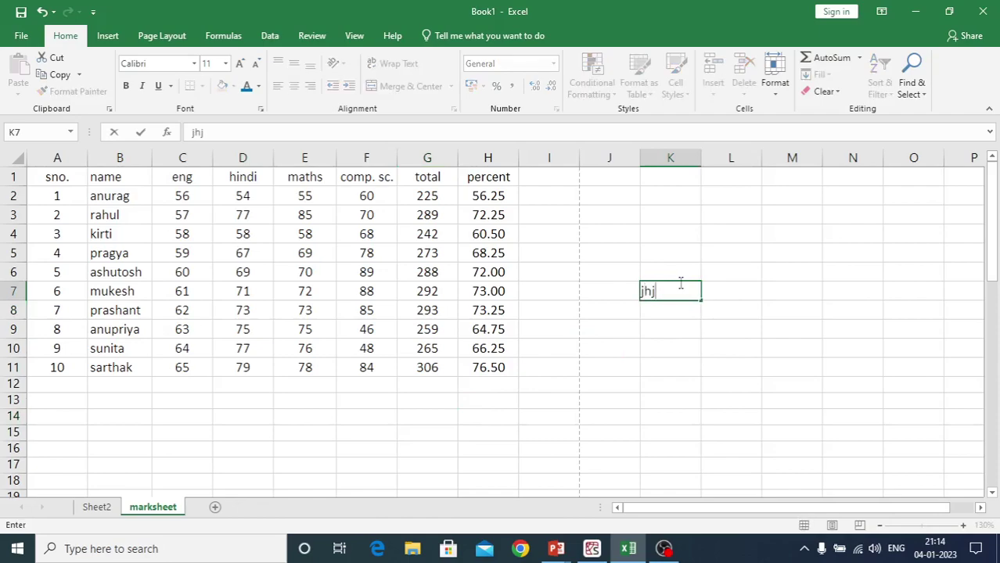
key("Return")
type("jhj")
key("Return")
left_click_drag(679, 283, 675, 311)
key("Delete")
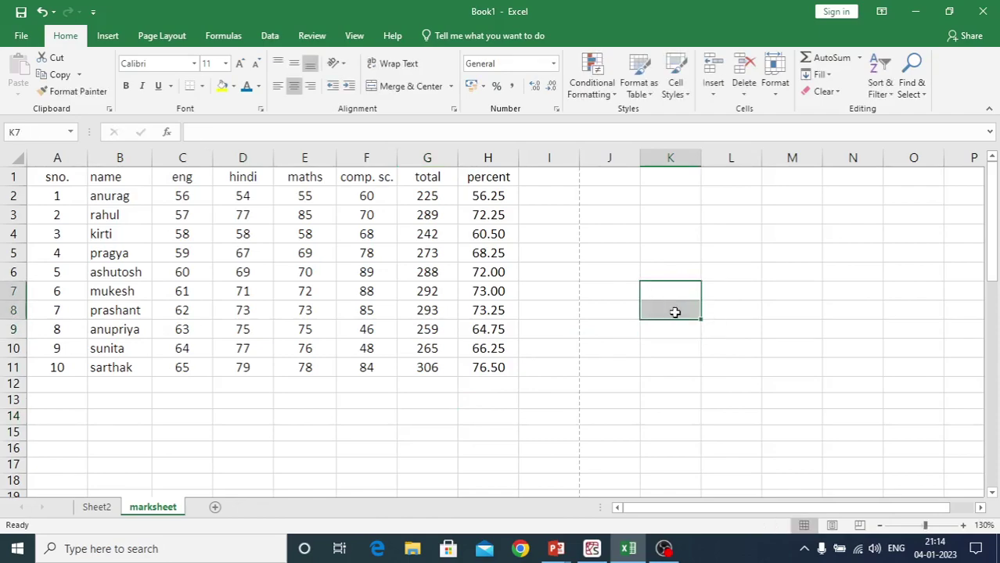
left_click(352, 408)
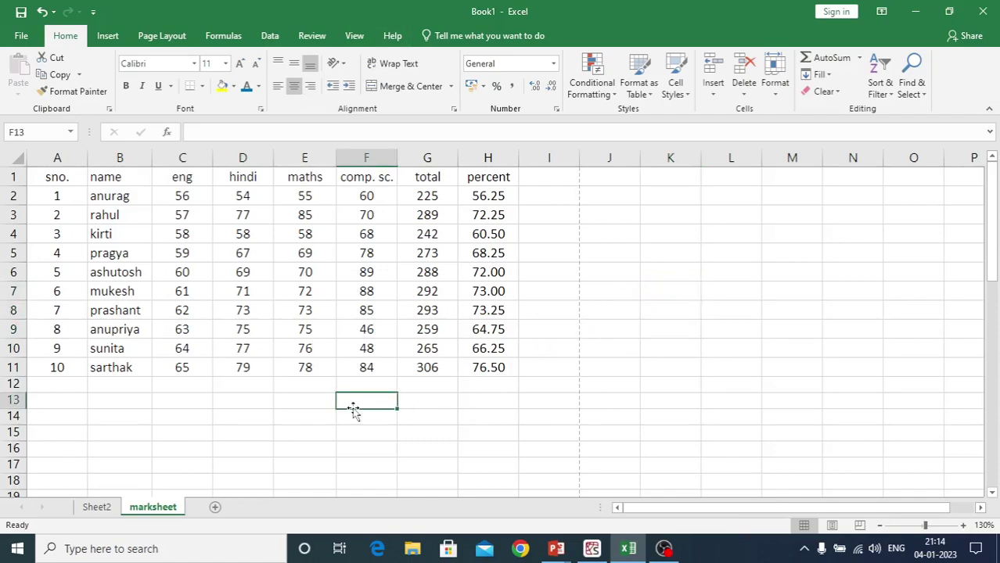
Fill the marks table A1:I18 with light blue
left_click_drag(53, 179, 569, 479)
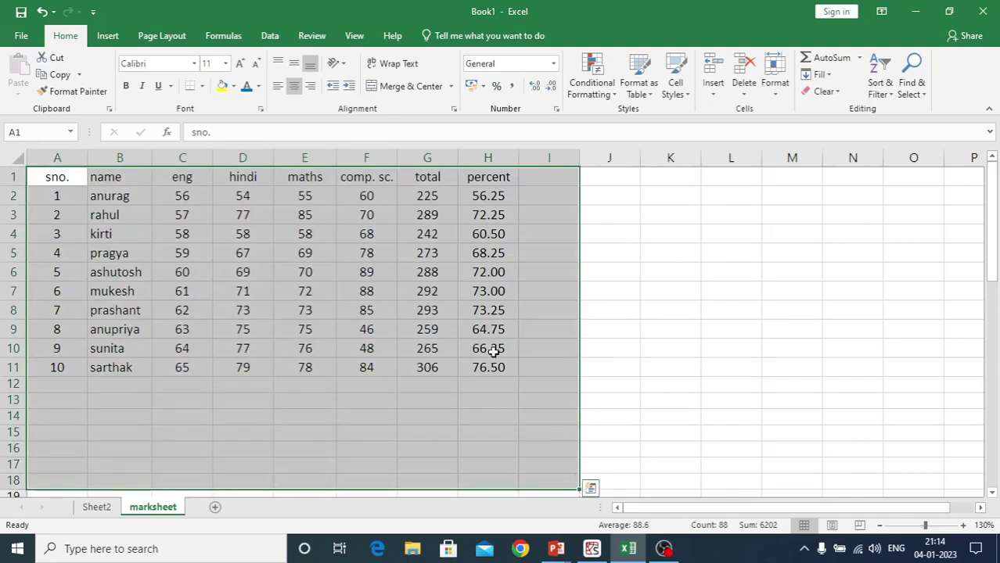
left_click(233, 86)
left_click(273, 149)
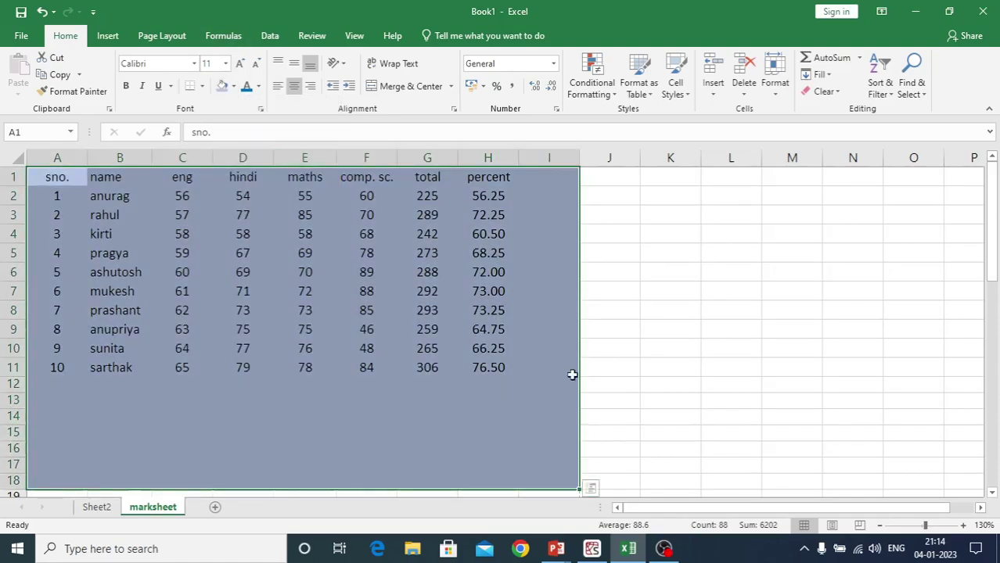
left_click(631, 391)
scroll(631, 391, "down", 1)
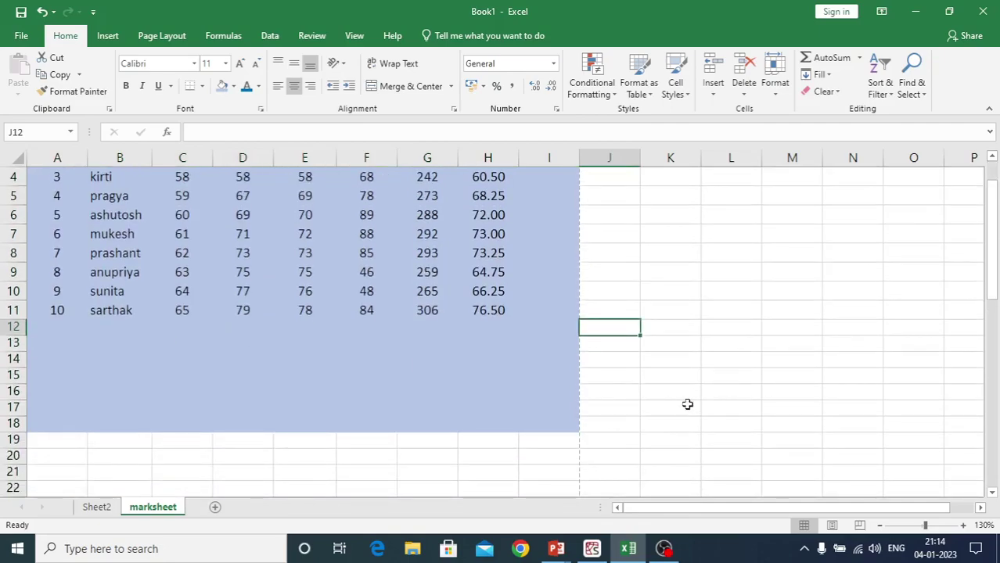
scroll(688, 406, "up", 1)
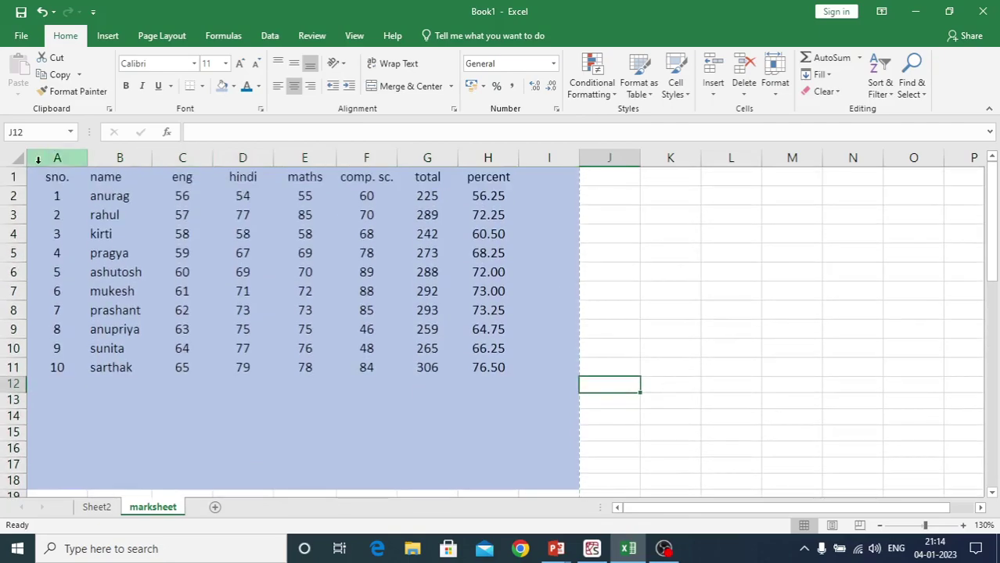
Clear the Locked protection setting for A1:I18 via Format Cells
left_click_drag(36, 173, 548, 487)
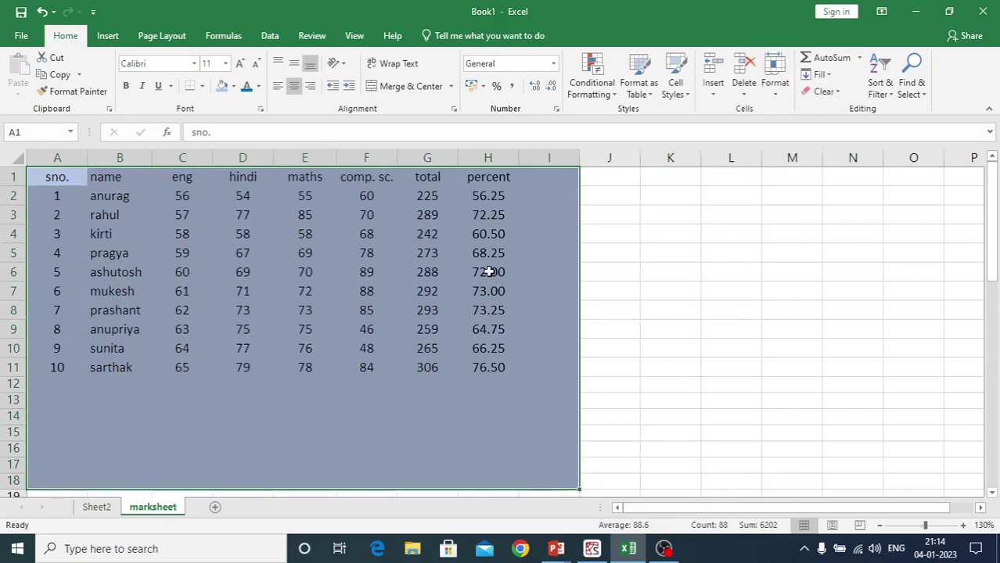
right_click(442, 302)
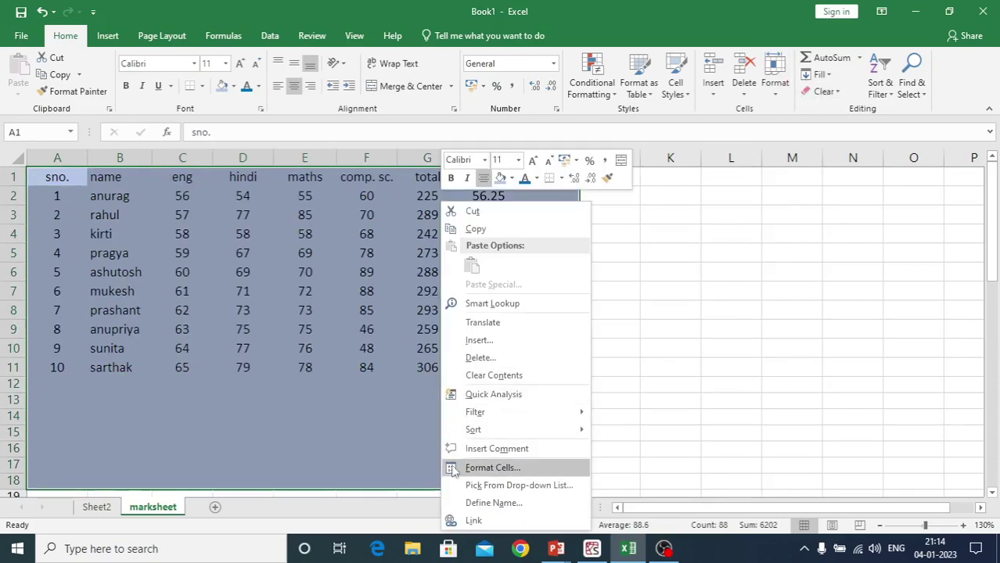
left_click(456, 468)
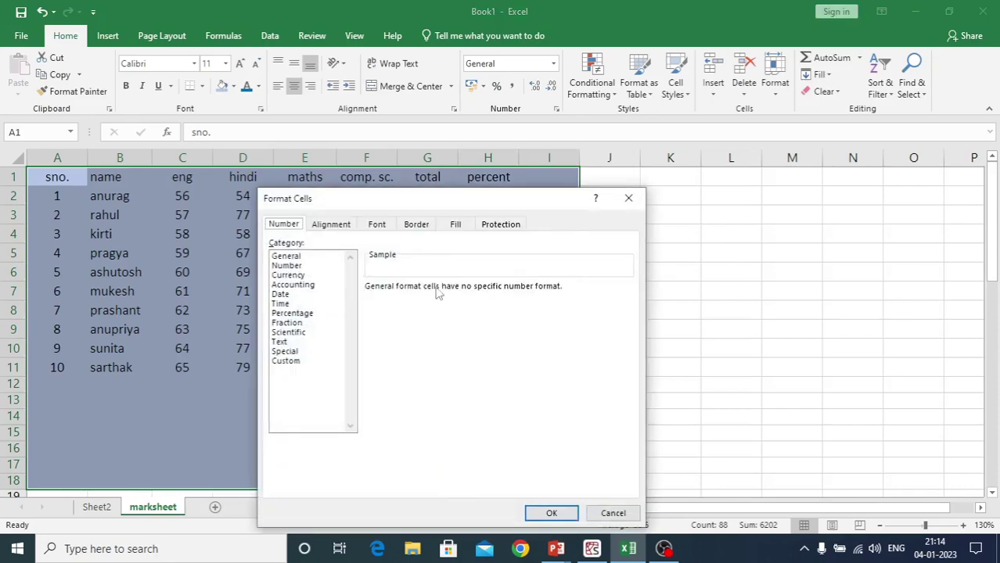
left_click(490, 225)
left_click(274, 244)
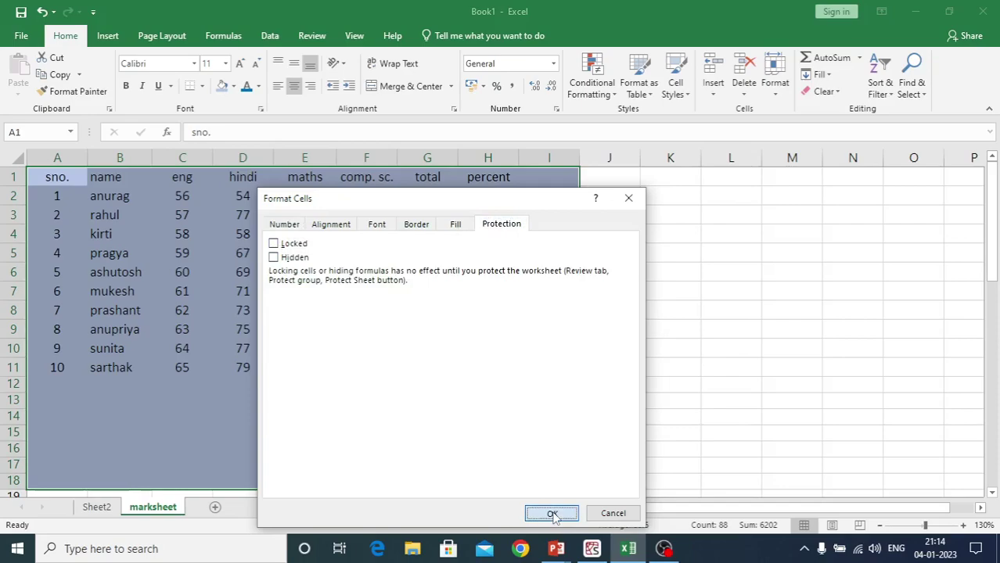
left_click(551, 513)
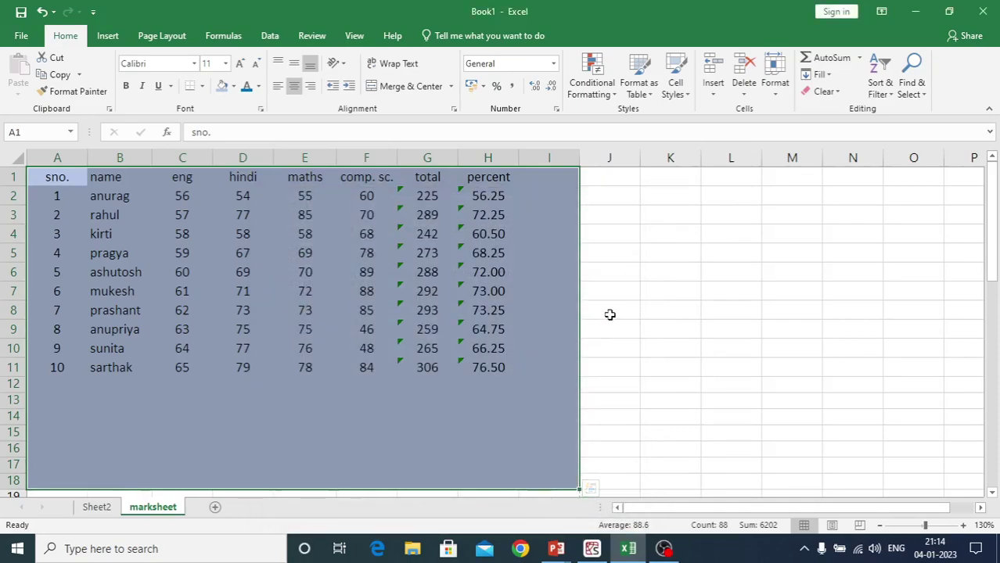
left_click(609, 313)
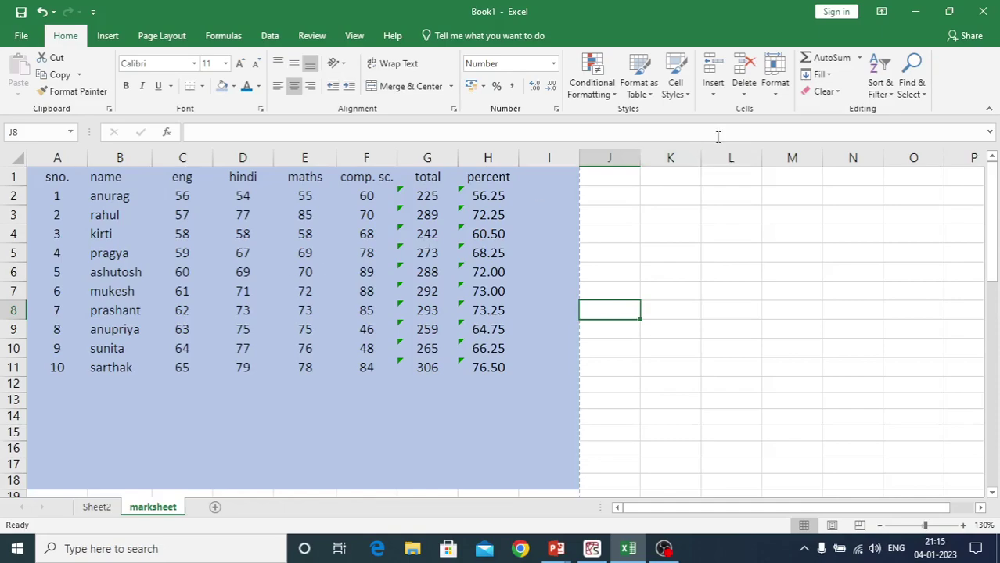
Protect the marksheet sheet with a password via Format > Protect Sheet, confirming the password
left_click(774, 93)
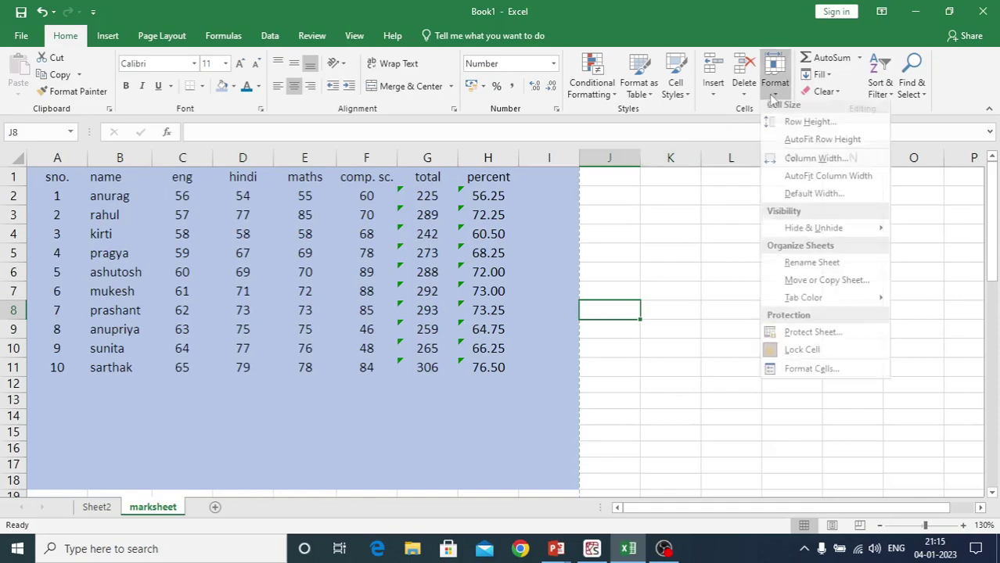
left_click(787, 335)
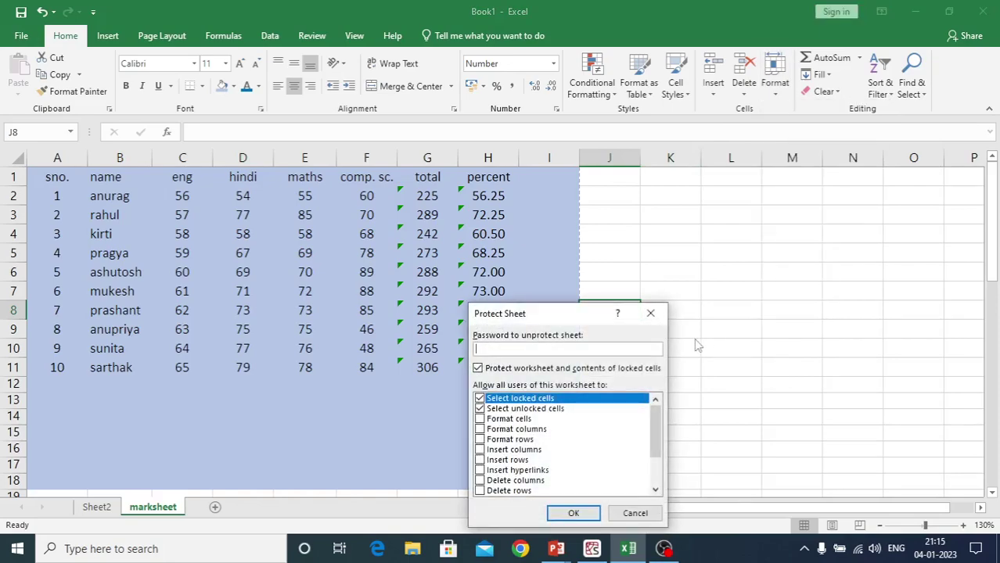
type("123")
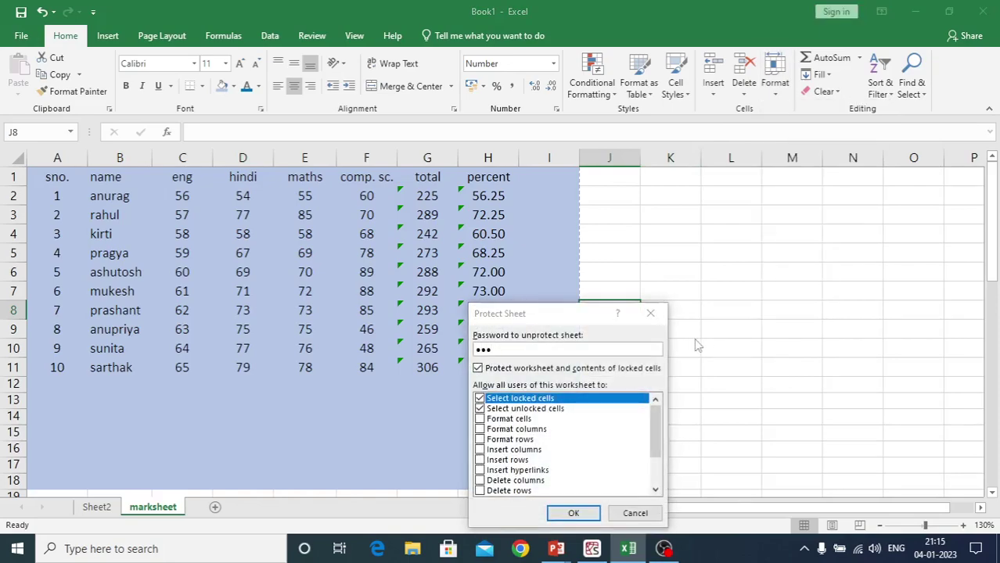
key("Return")
type("123")
key("Return")
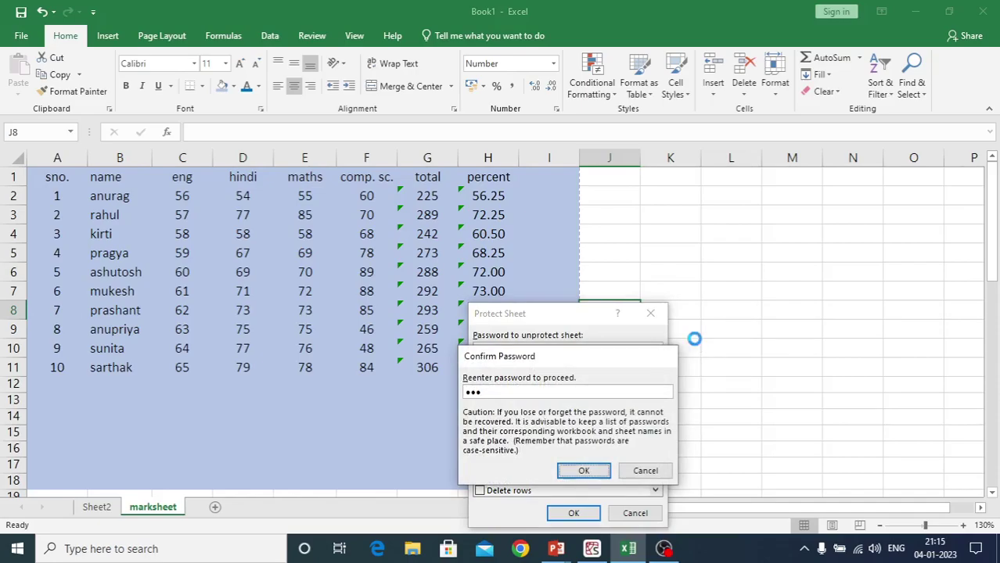
left_click(694, 344)
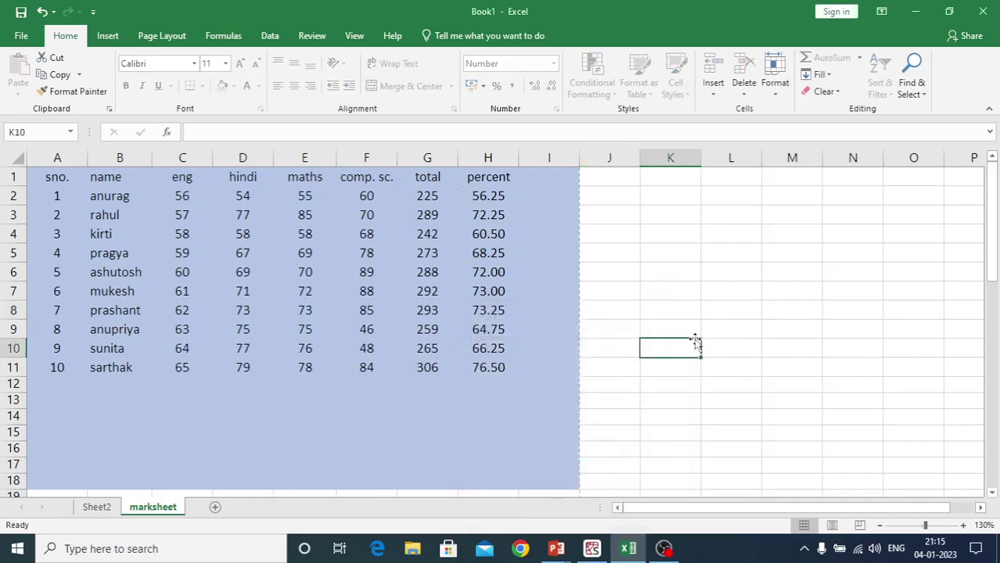
double_click(695, 344)
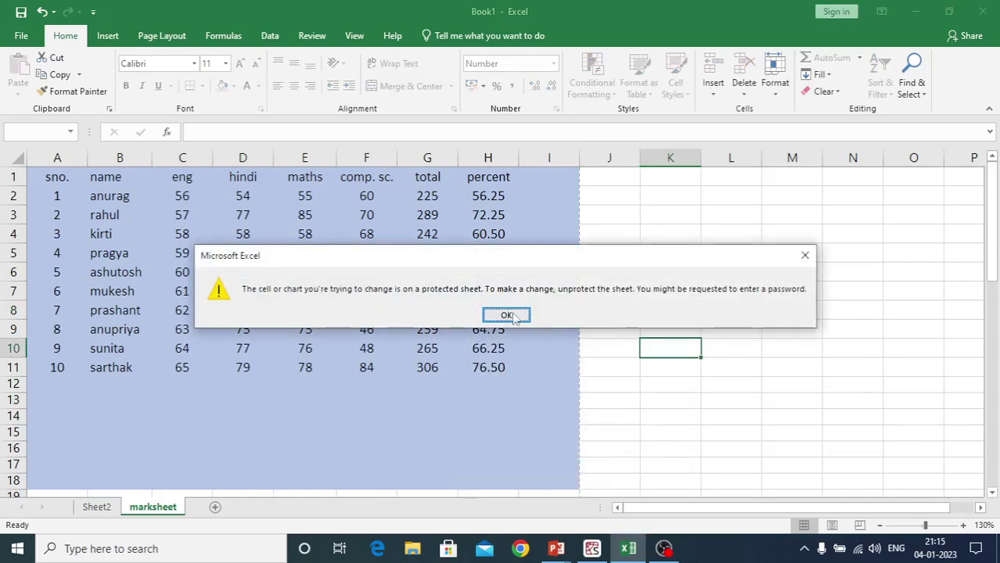
left_click(511, 315)
double_click(796, 200)
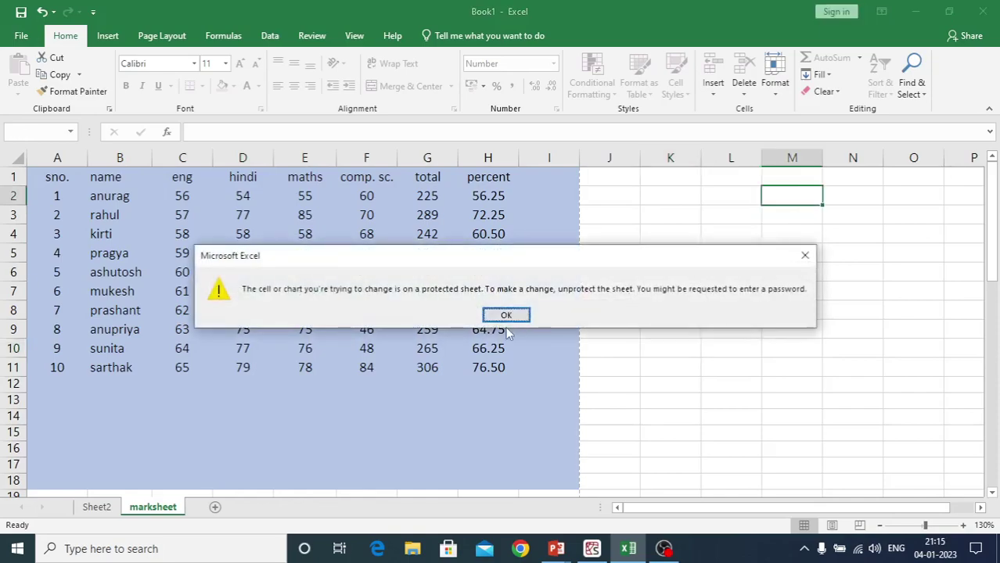
left_click(506, 316)
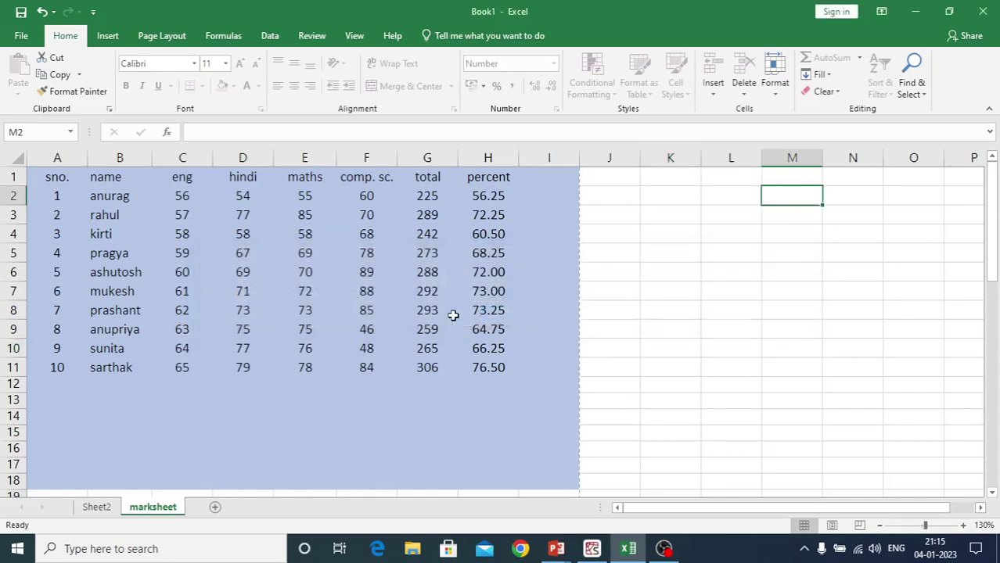
left_click(219, 414)
type("adf")
left_click(329, 412)
type("df")
left_click(426, 421)
type("adf")
left_click(500, 425)
type("af")
left_click(278, 451)
type("fadsf")
left_click(118, 432)
type("df")
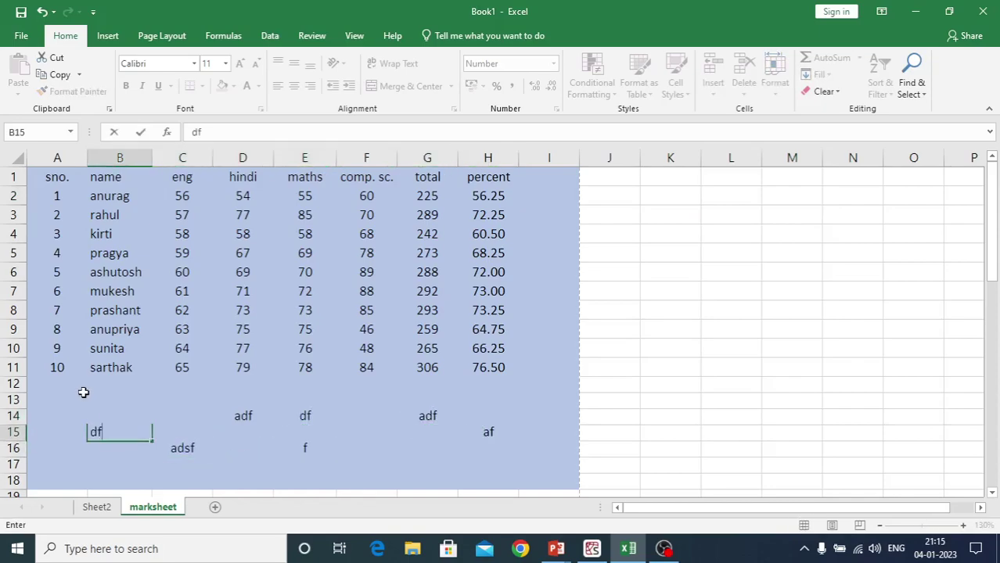
left_click(79, 385)
type("f")
left_click(57, 446)
type("af")
left_click_drag(51, 382, 538, 463)
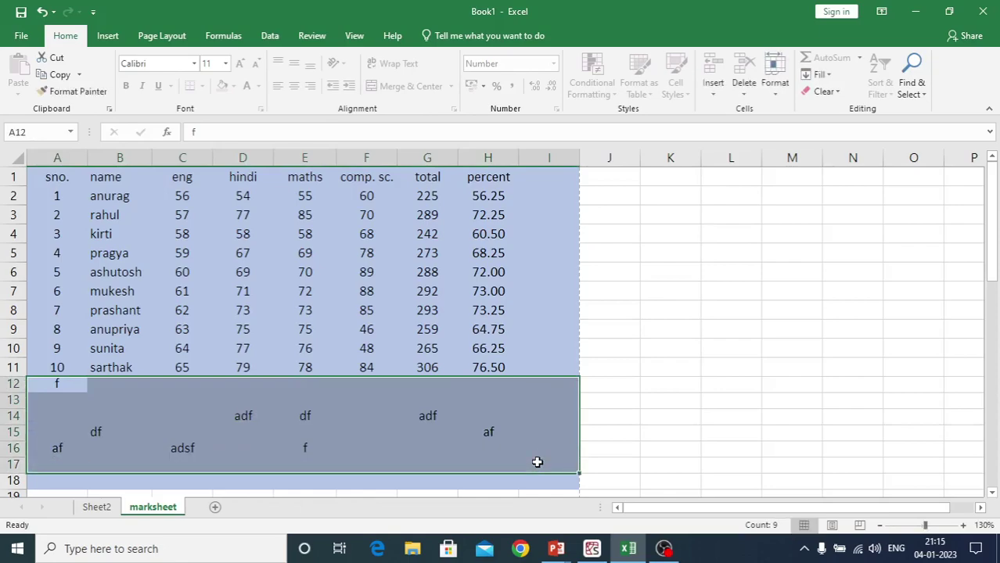
key("Delete")
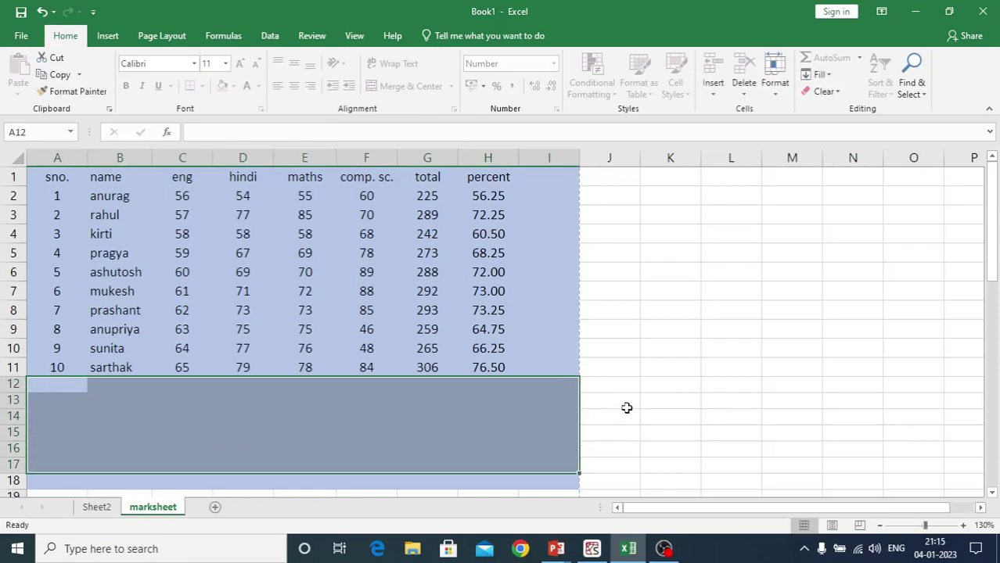
left_click(628, 408)
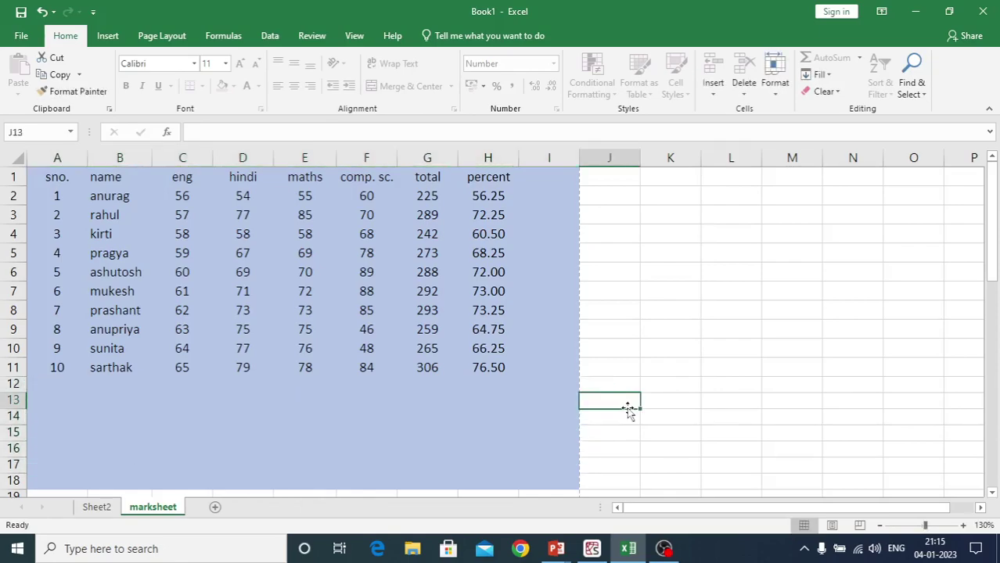
Unprotect the marksheet sheet via Format > Unprotect Sheet, supplying its password
left_click(775, 87)
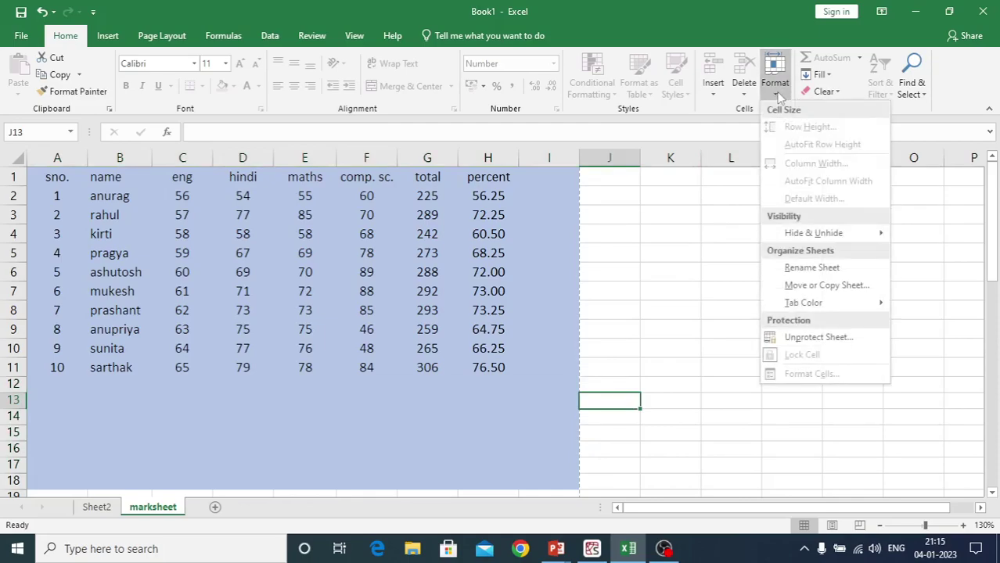
left_click(795, 336)
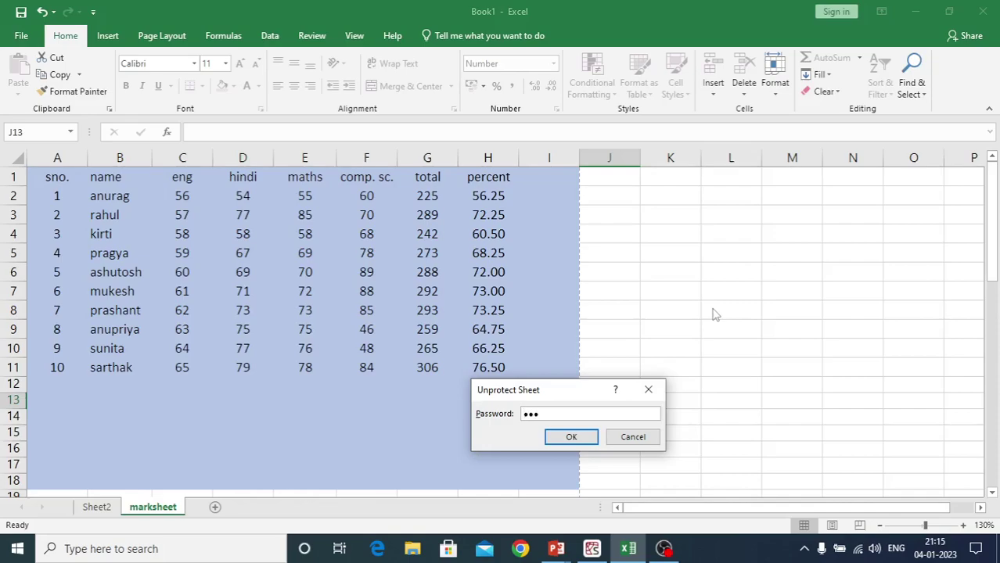
key("Return")
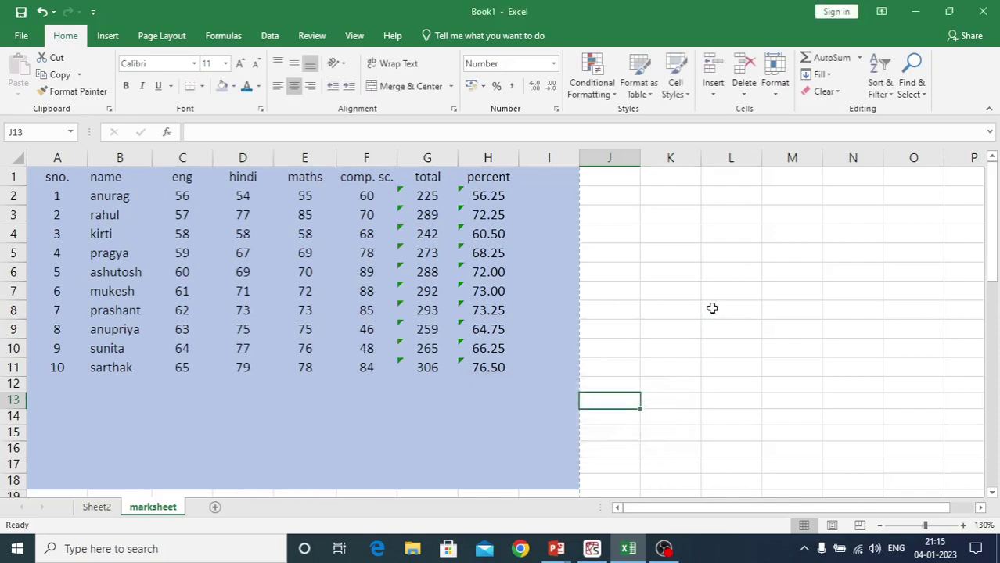
left_click(712, 308)
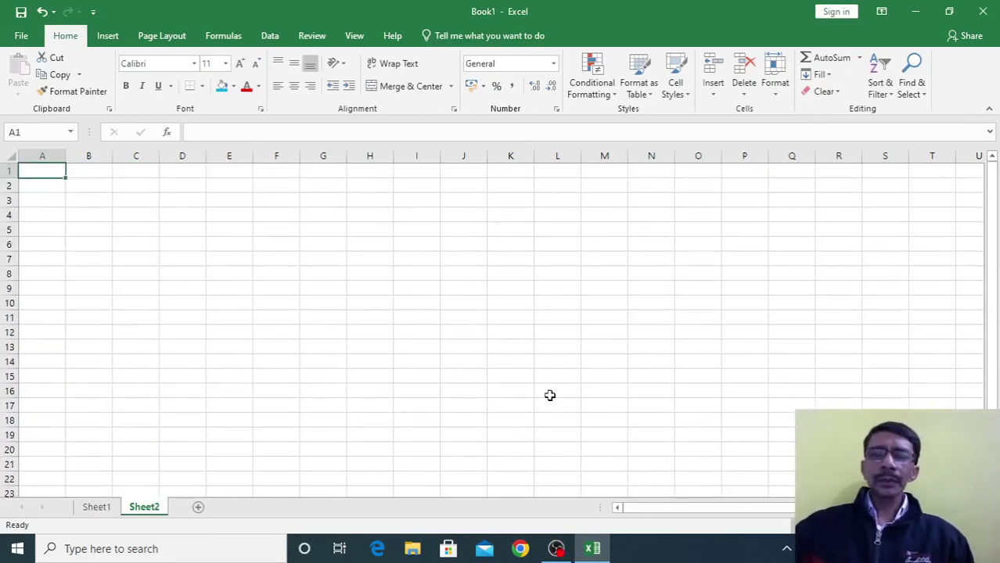
Enter the numbers 1, 2, 3, 4, 5 down H1:H5 on Sheet2
left_click(859, 58)
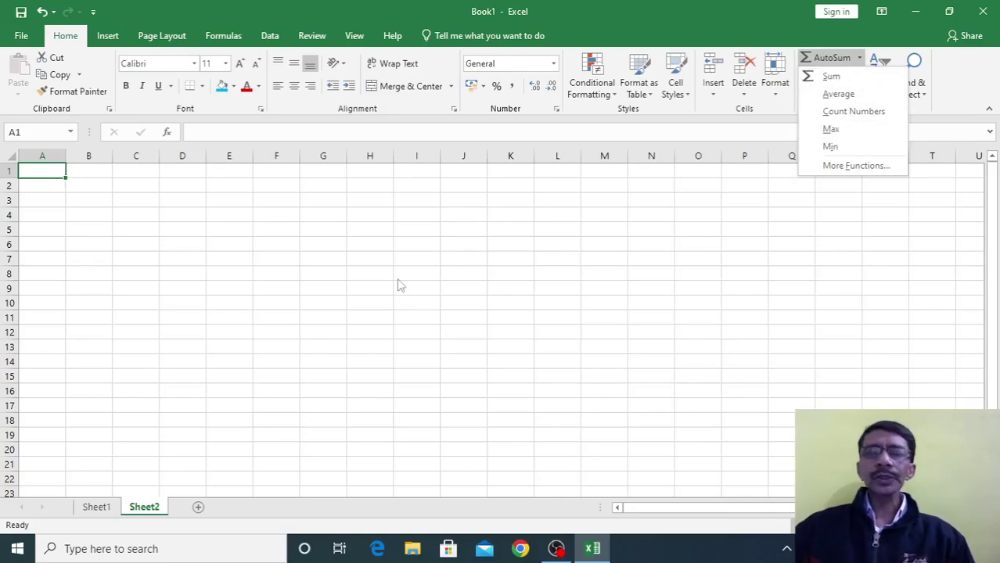
left_click(375, 294)
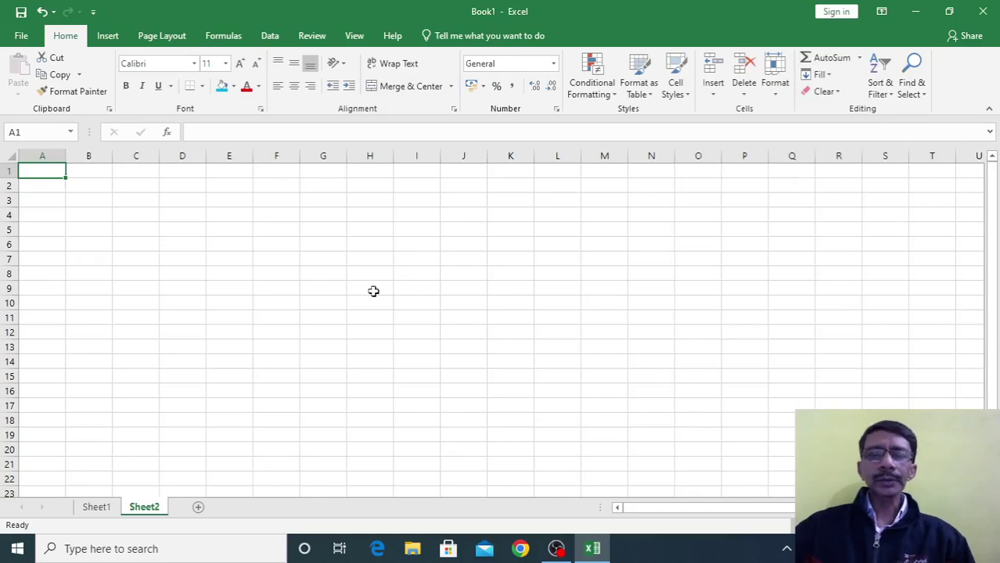
left_click(365, 167)
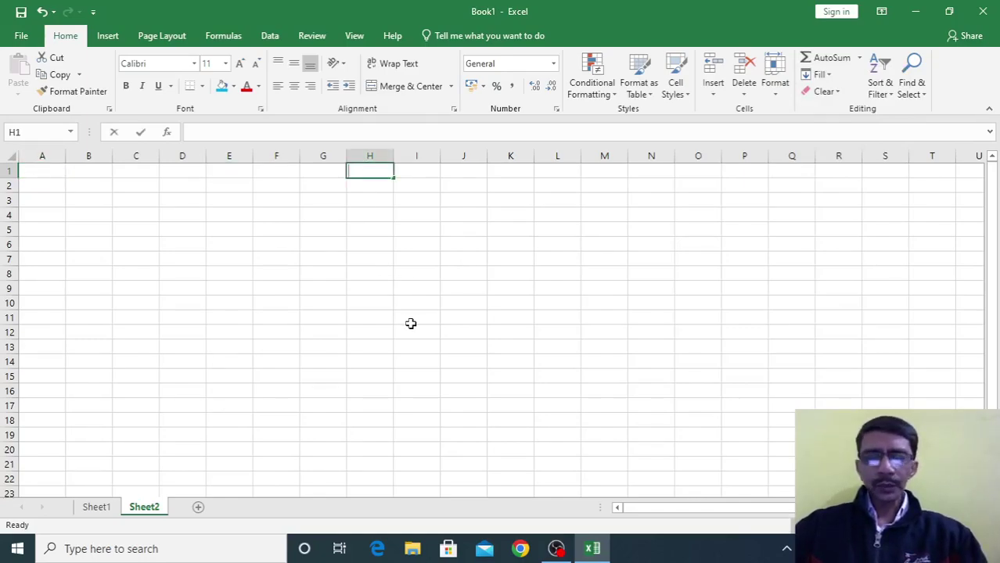
type("1 2 3 4 5")
key("Return")
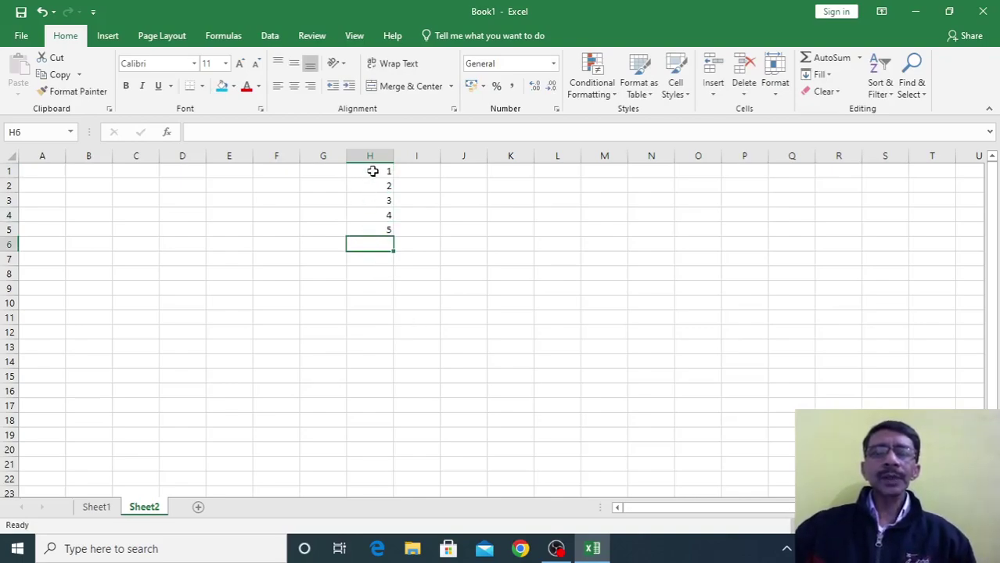
AutoSum H1:H5 so H6 shows =SUM(H1:H5) totalling 15
left_click_drag(372, 171, 371, 230)
left_click(859, 57)
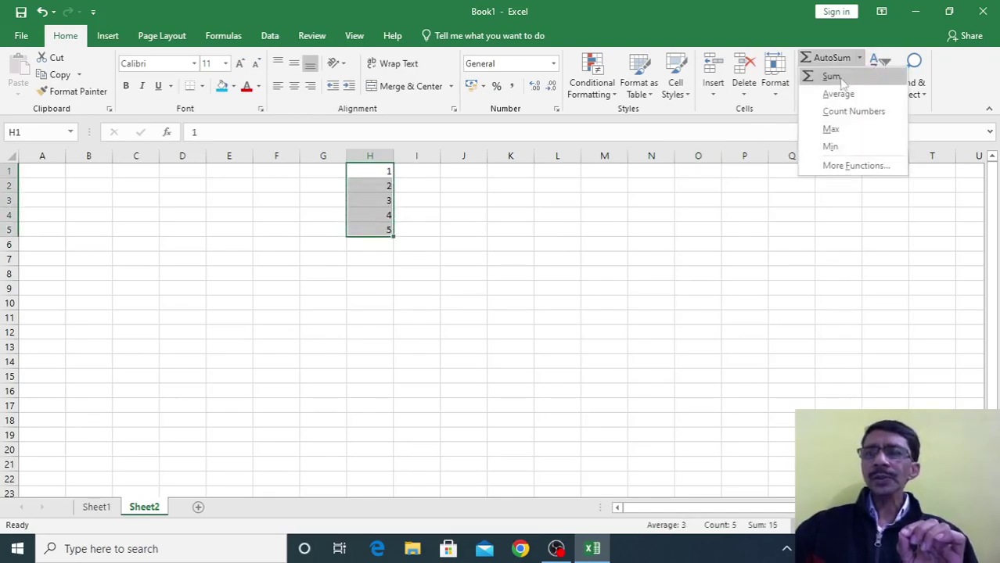
left_click(835, 81)
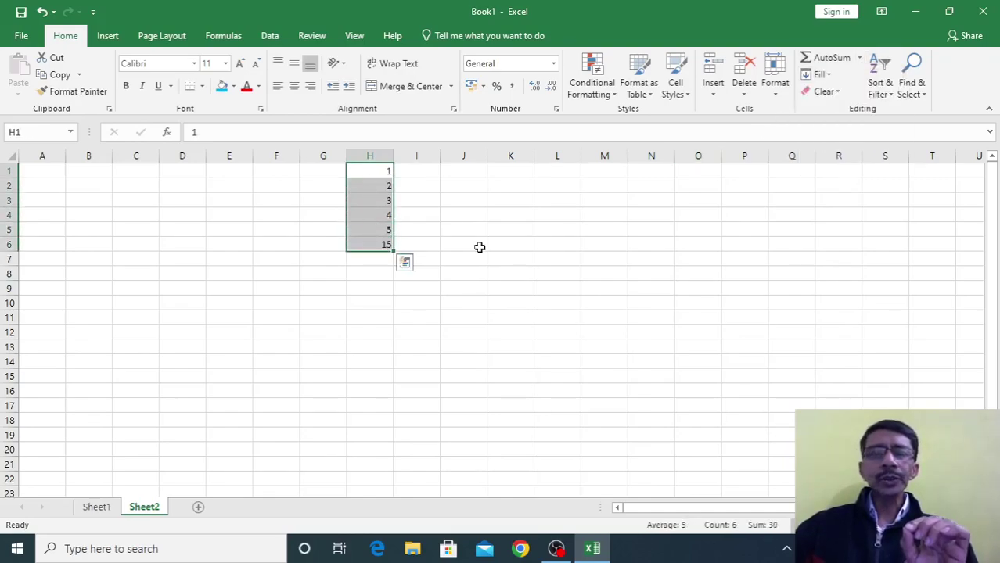
left_click(377, 288)
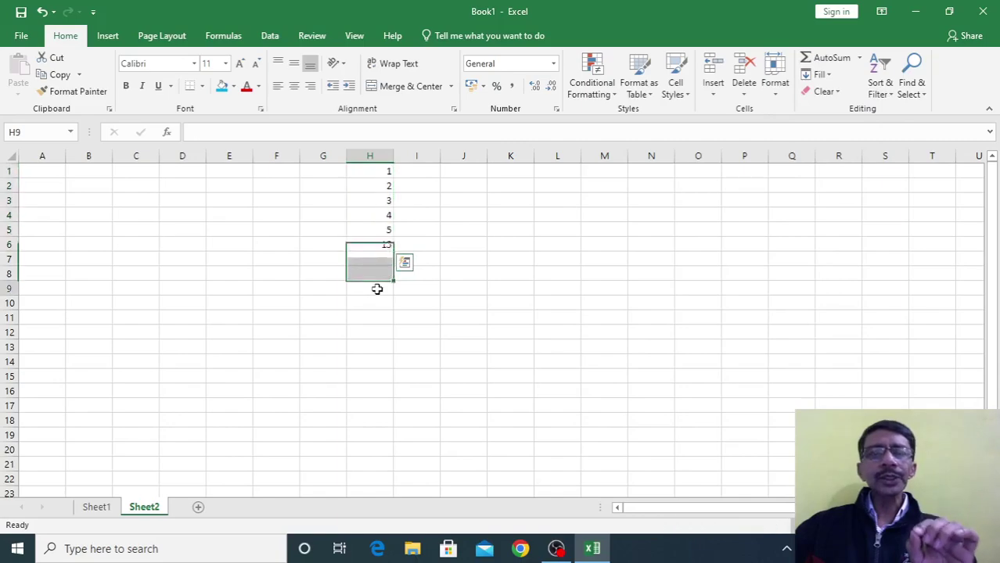
left_click(378, 247)
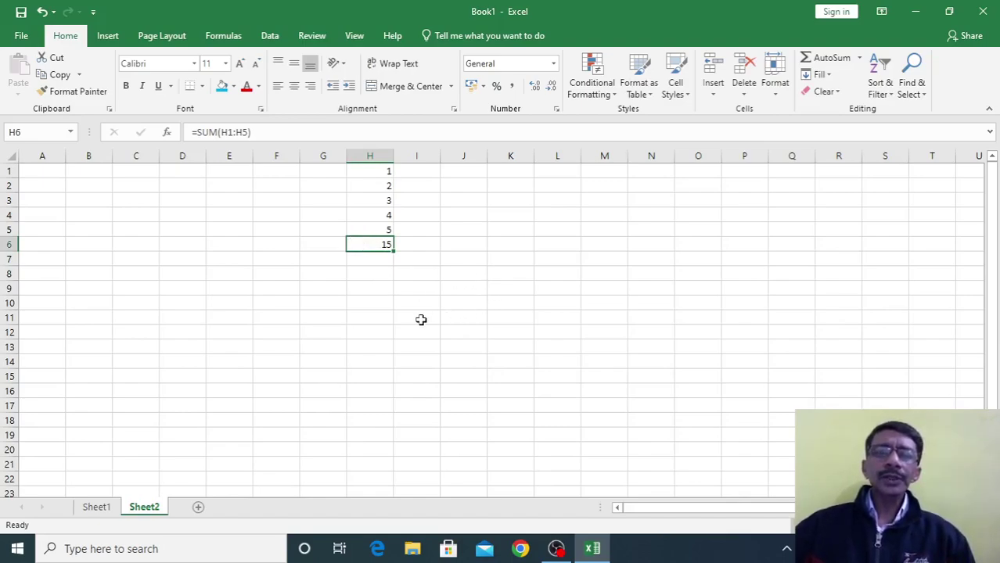
left_click(387, 316)
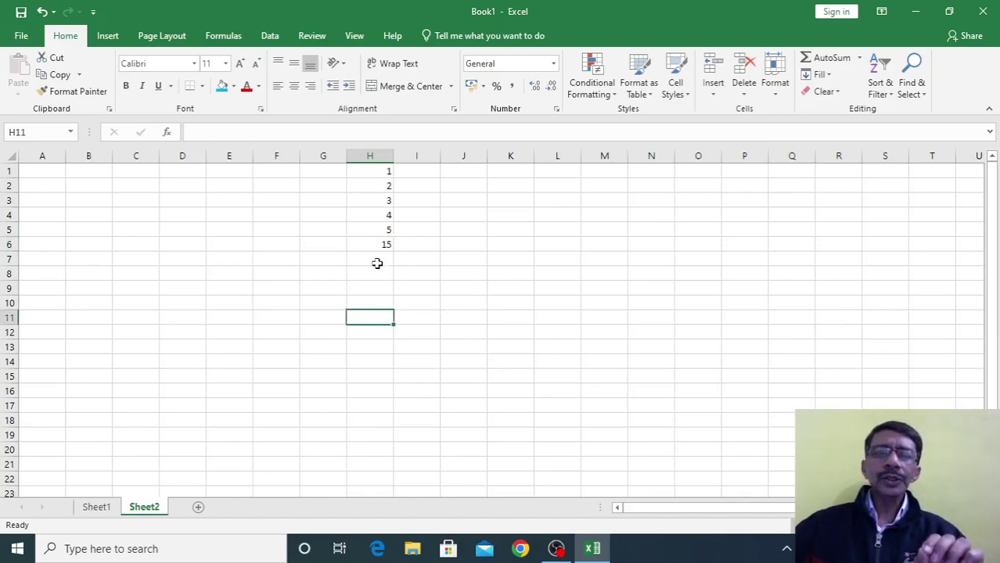
Type =SUM(H1:H5) into M3 so it shows 15, matching H6's total
left_click(596, 202)
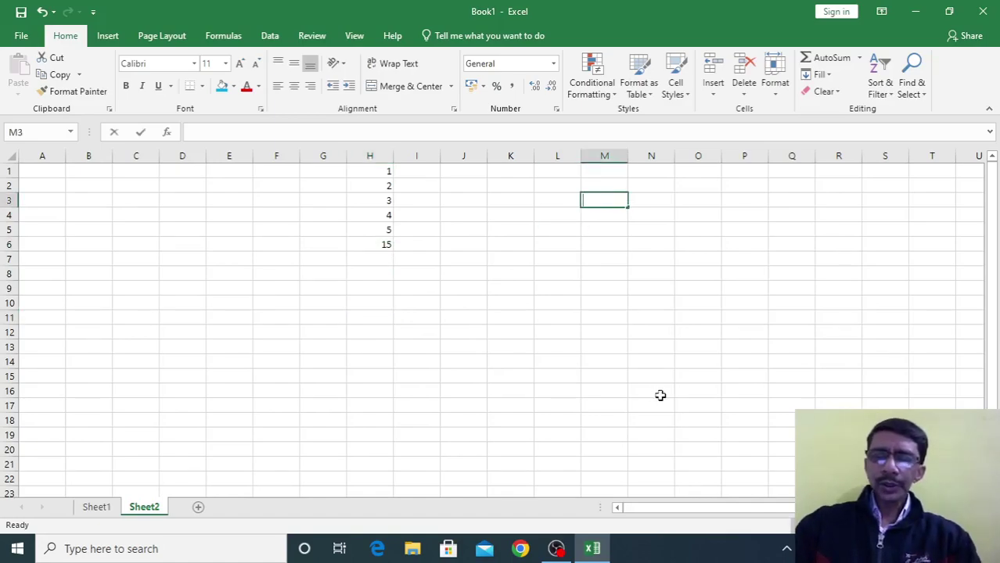
type("=sum")
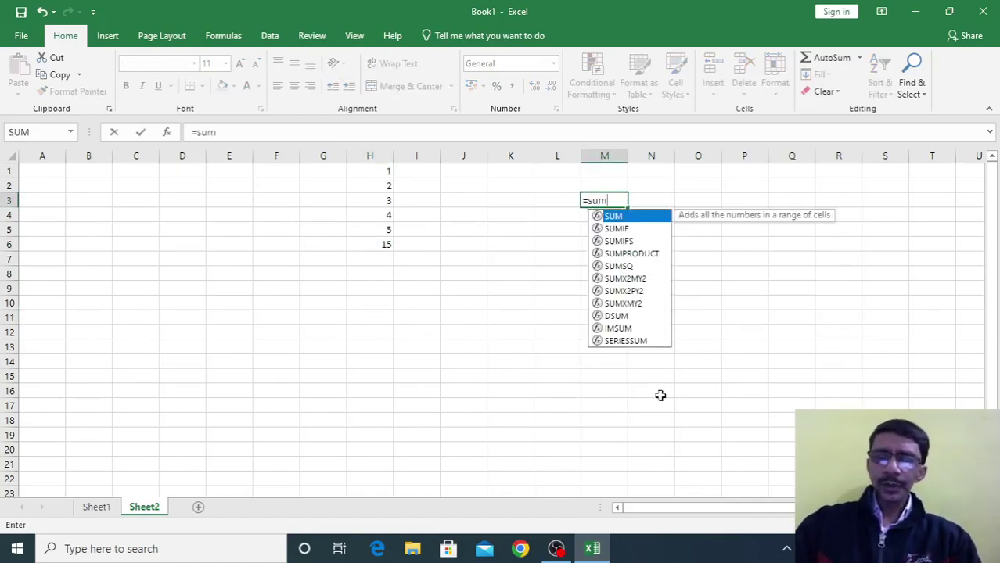
type("(")
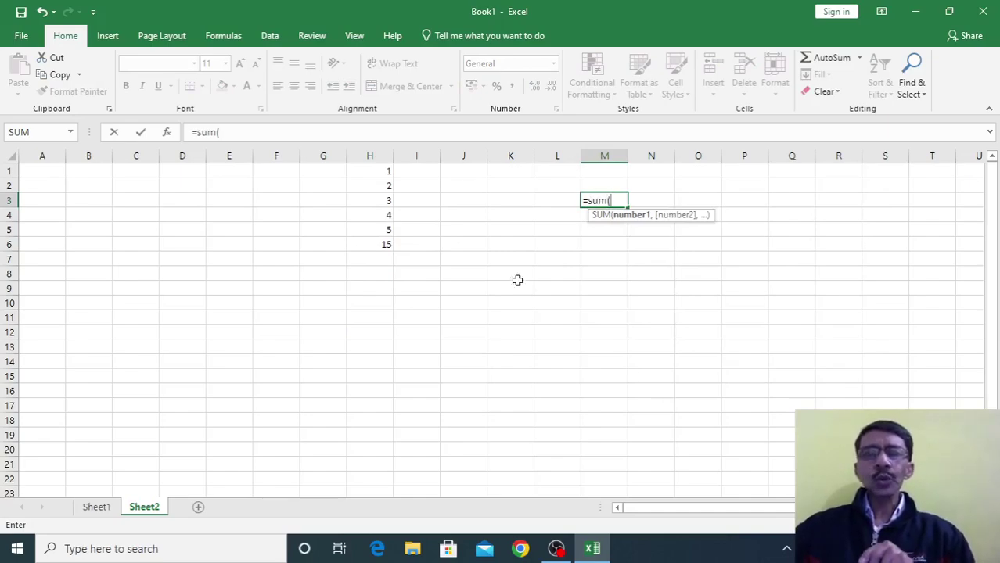
left_click_drag(367, 173, 366, 237)
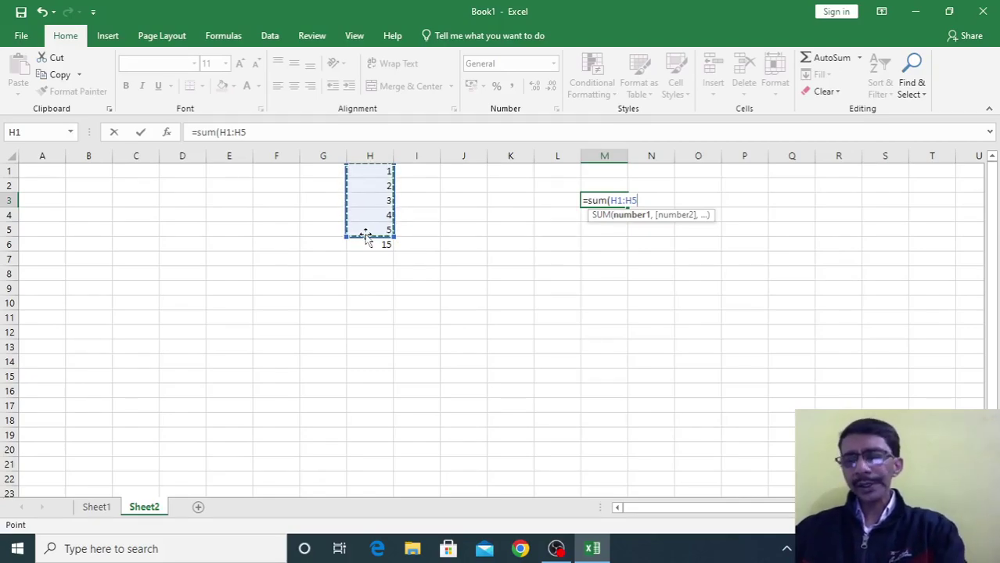
key("Return")
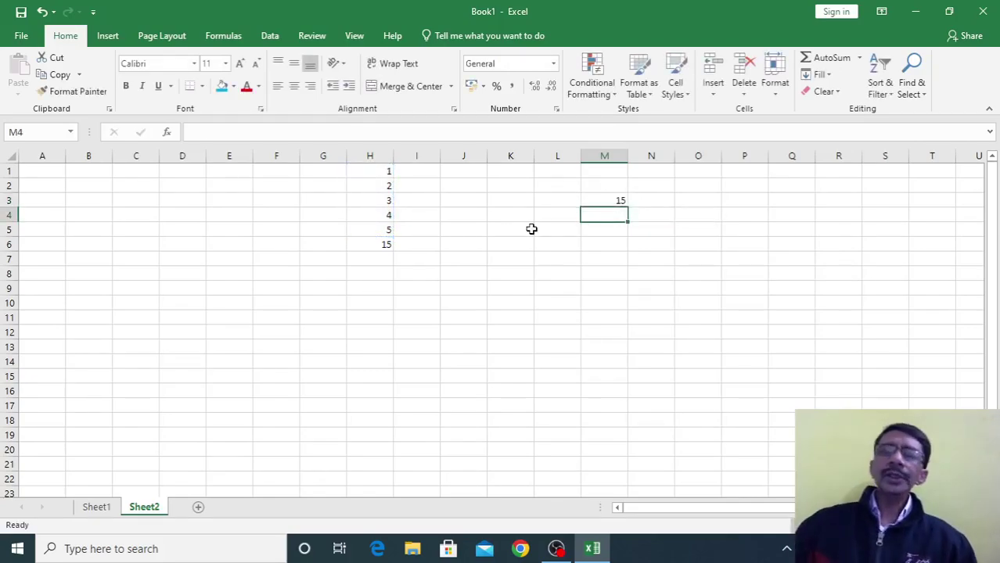
left_click(599, 201)
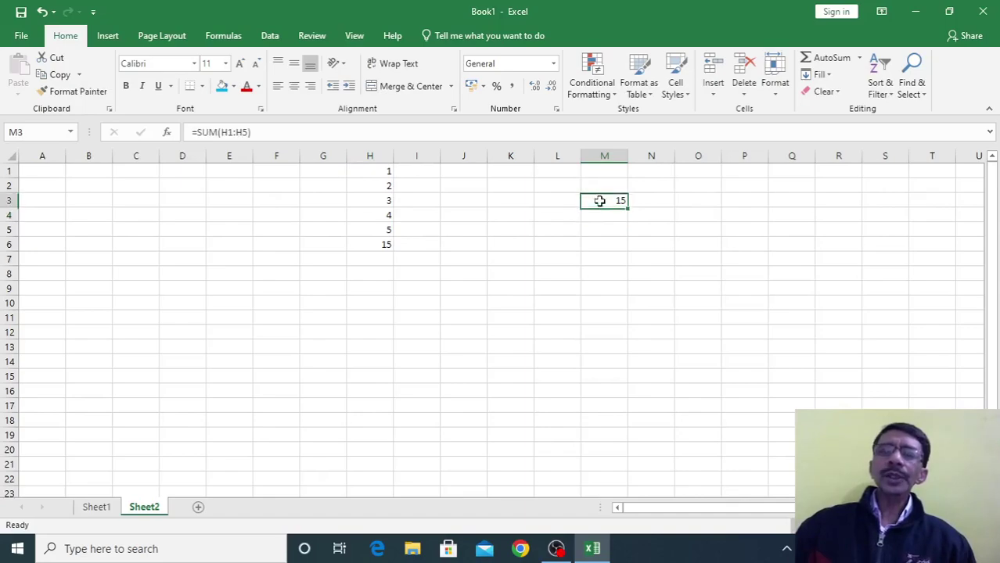
left_click(377, 247)
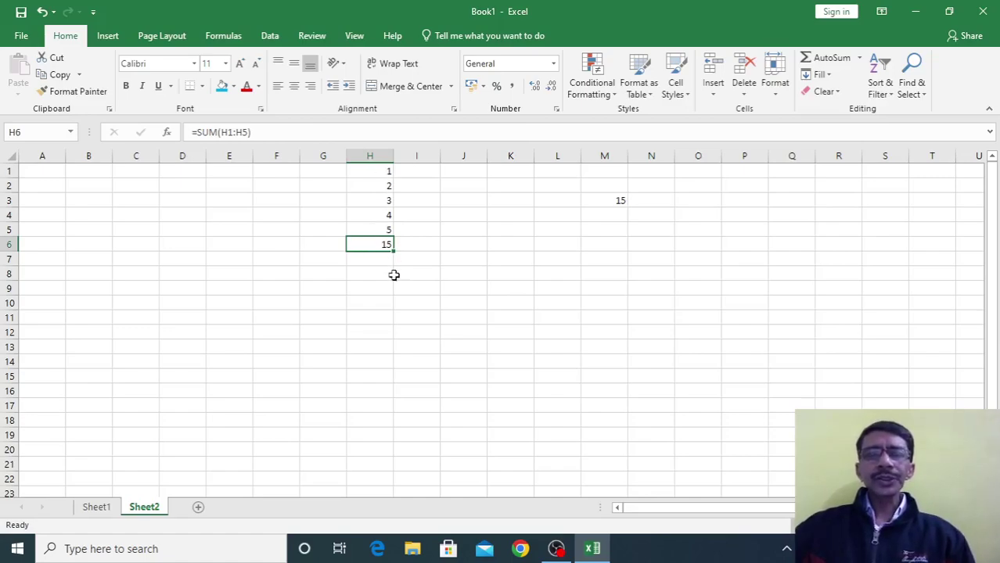
left_click(609, 204)
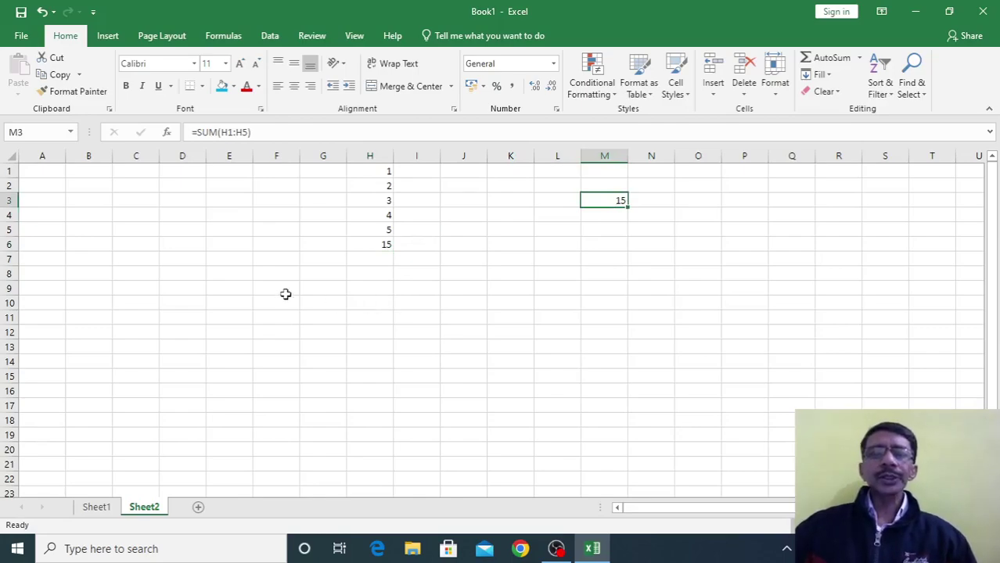
left_click(381, 243)
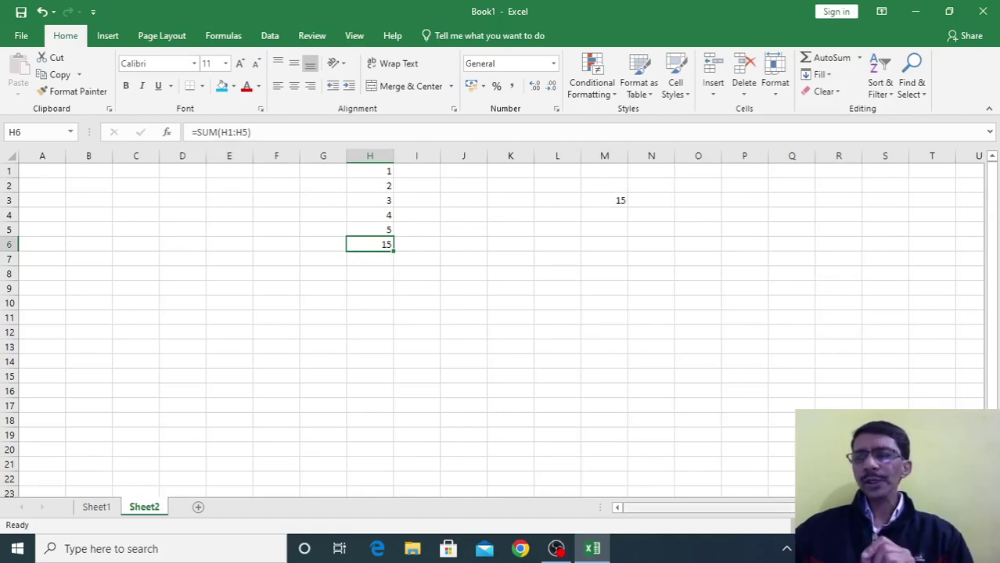
left_click(956, 526)
left_click(956, 525)
left_click(956, 526)
left_click(956, 526)
left_click(956, 526)
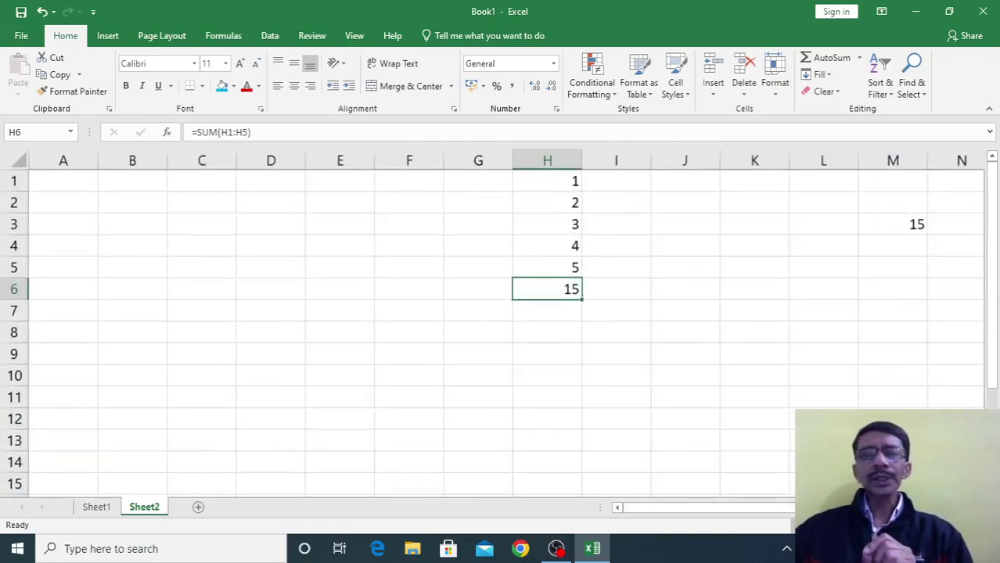
left_click(956, 526)
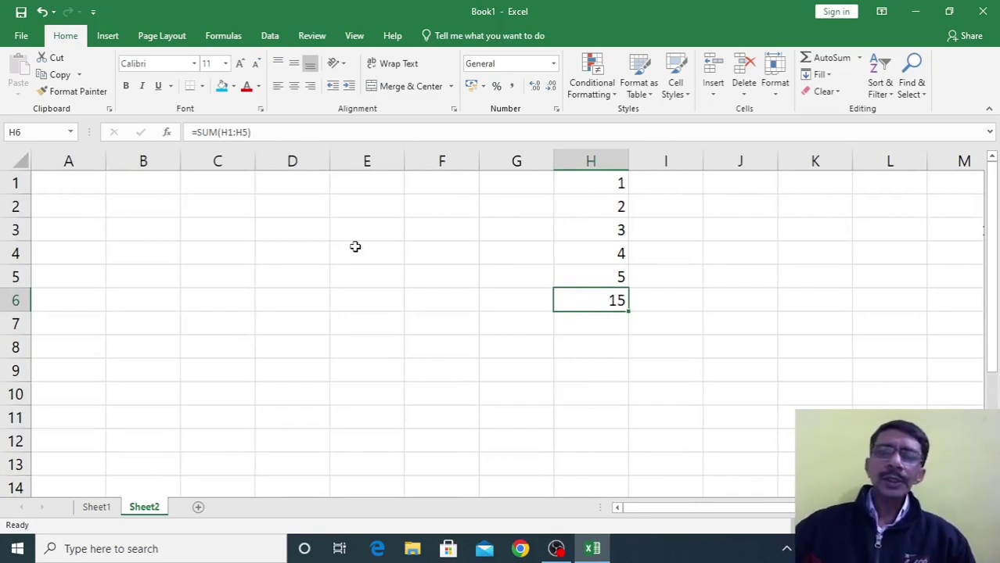
Clear H6 and start a range-based SUM there, then cancel it
key("Delete")
left_click(614, 340)
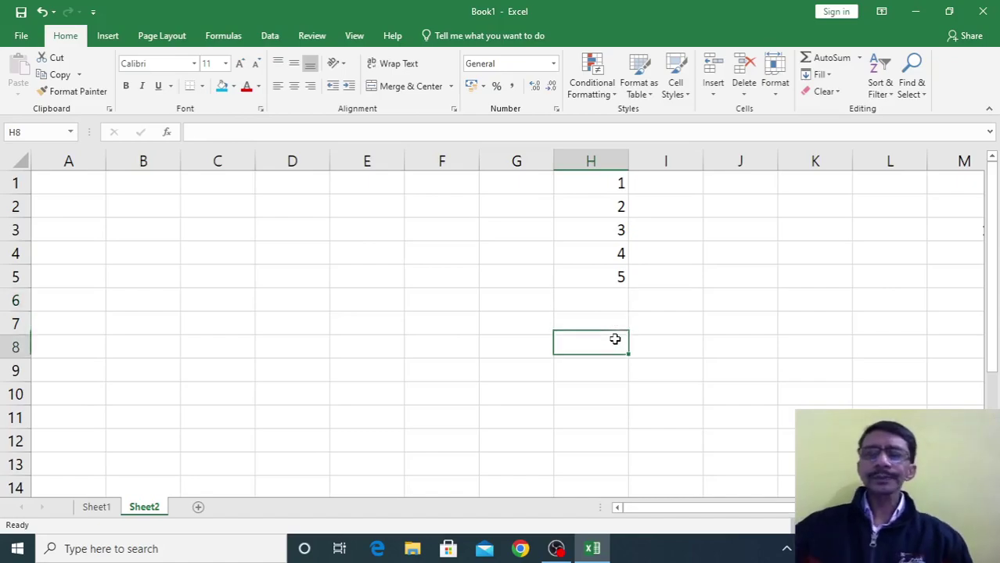
left_click(597, 301)
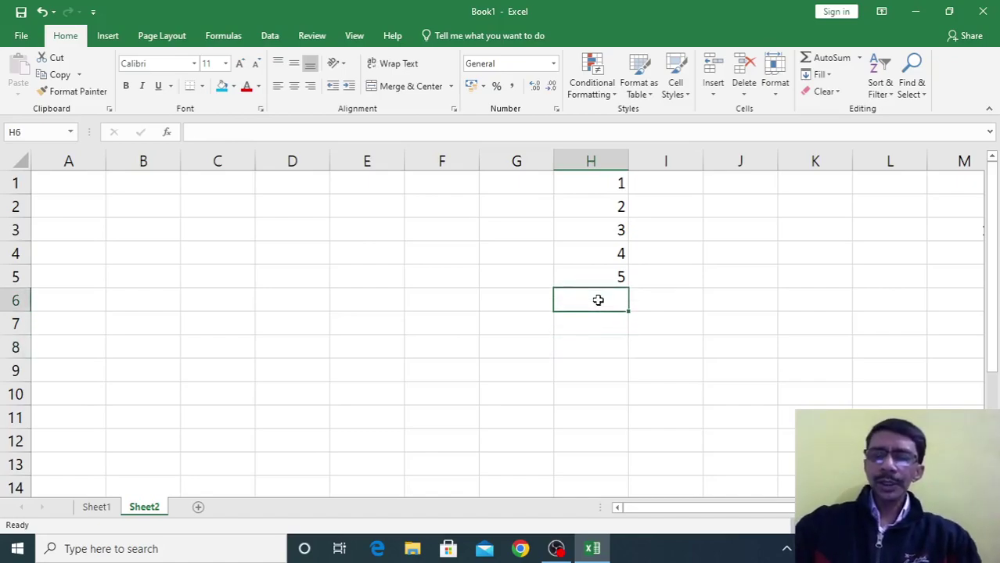
type("=USM")
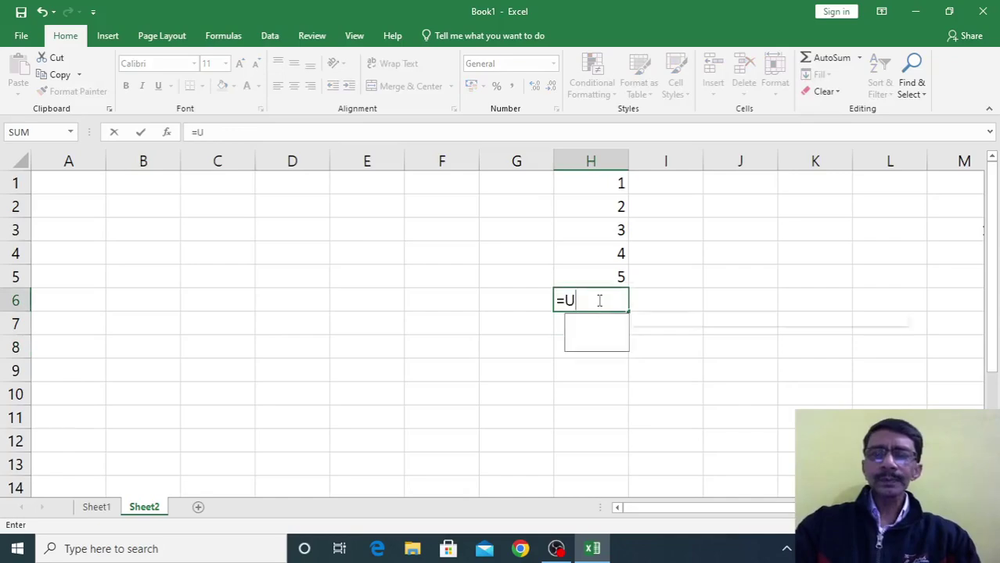
key("BackSpace")
key("BackSpace")
key("BackSpace")
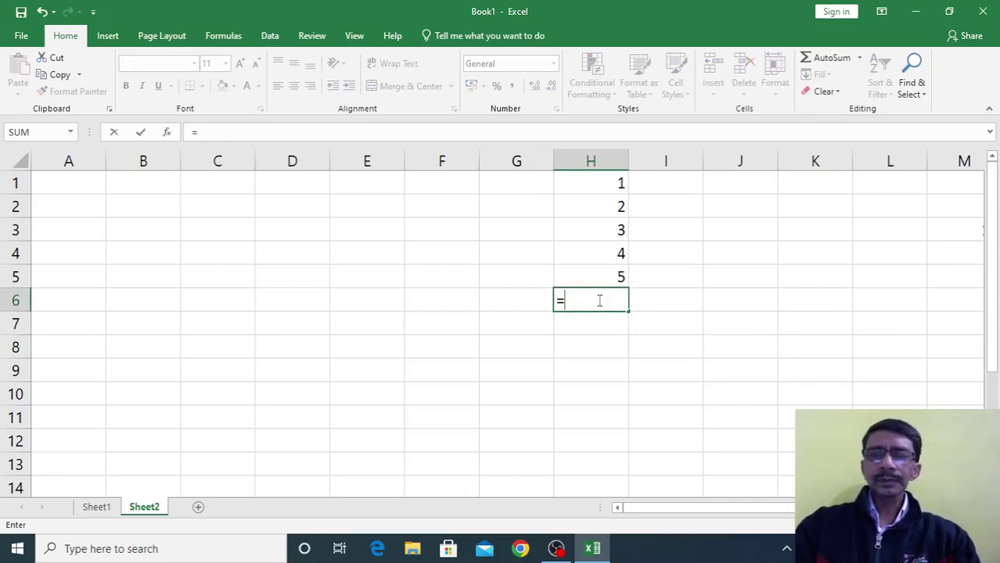
type("sum")
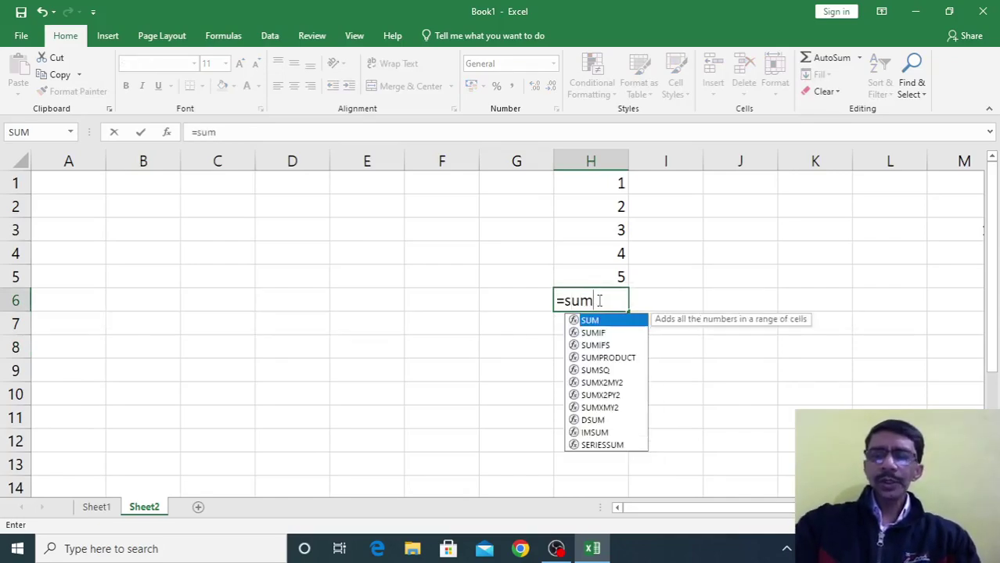
type("(")
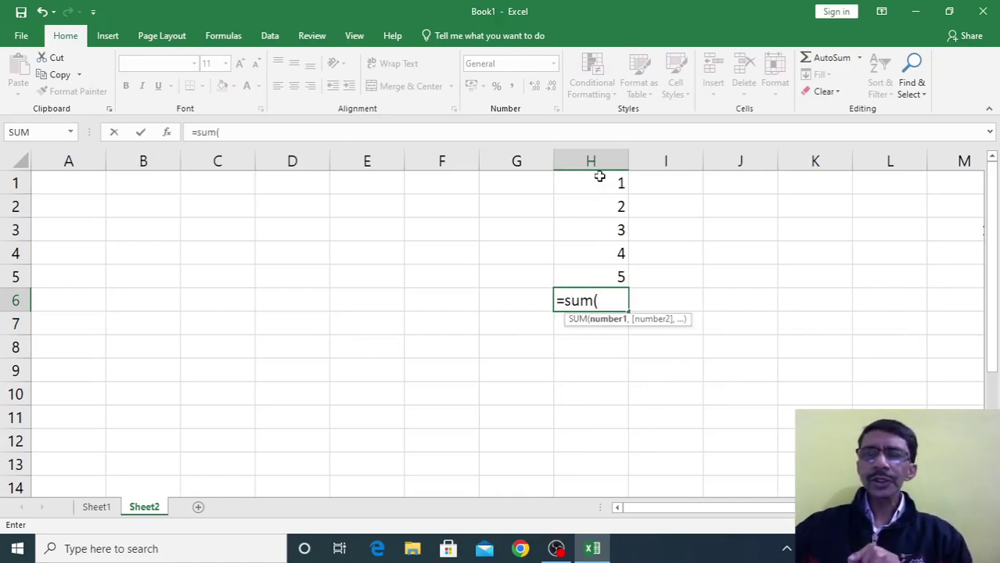
left_click_drag(599, 176, 600, 280)
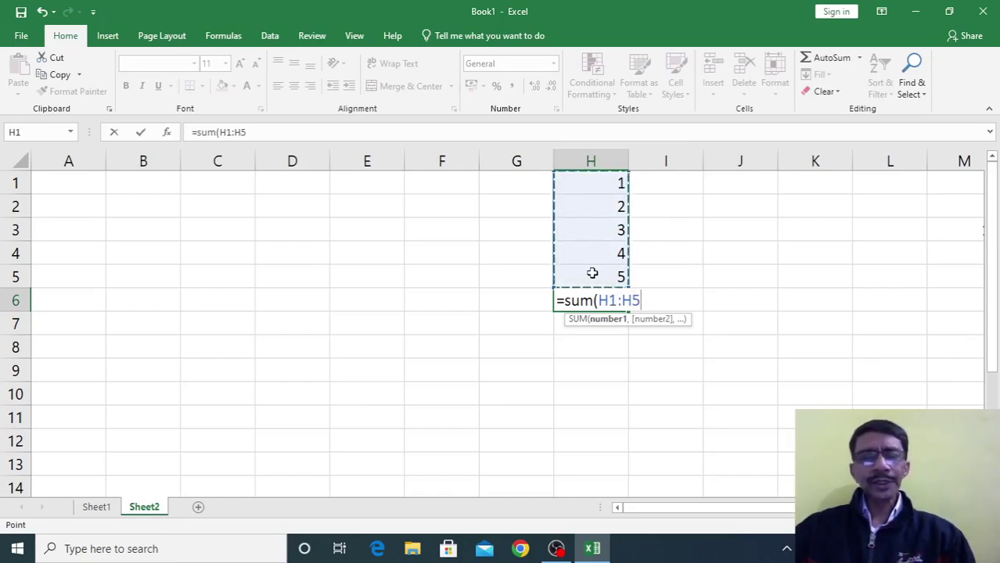
key("Escape")
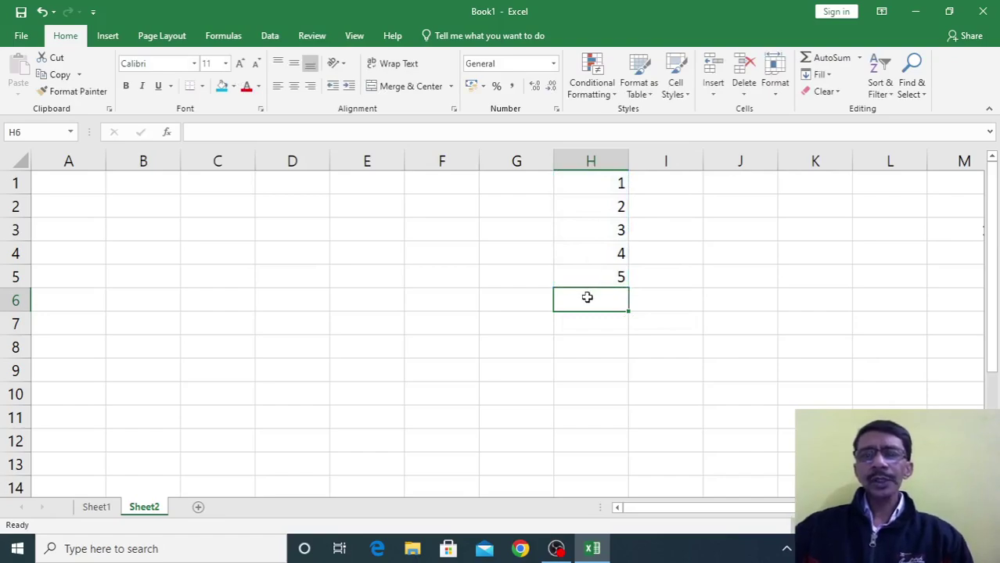
Enter =SUM(H1,H2,H3,H4,H5) in H6, listing each cell, giving 15
type("=sum")
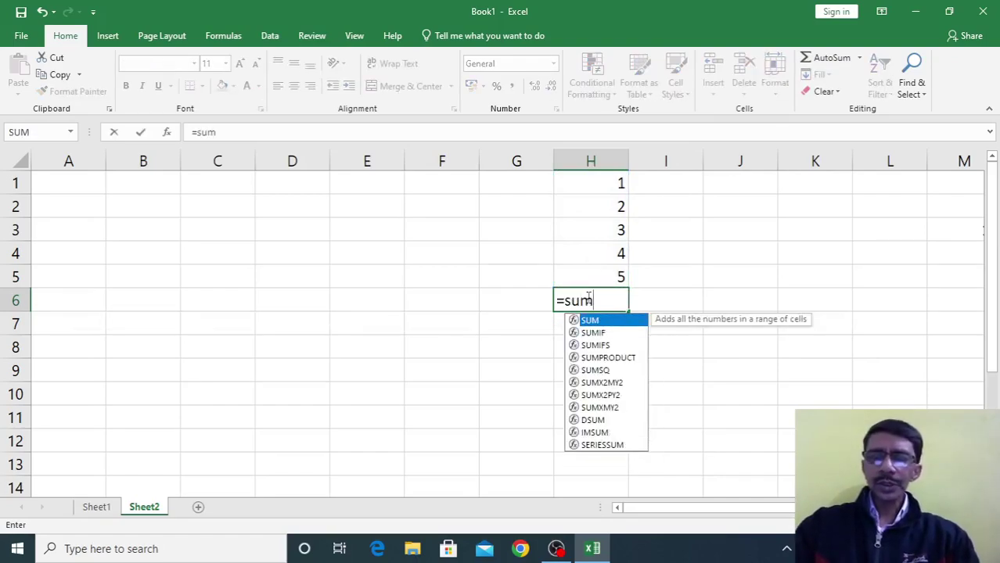
type("(")
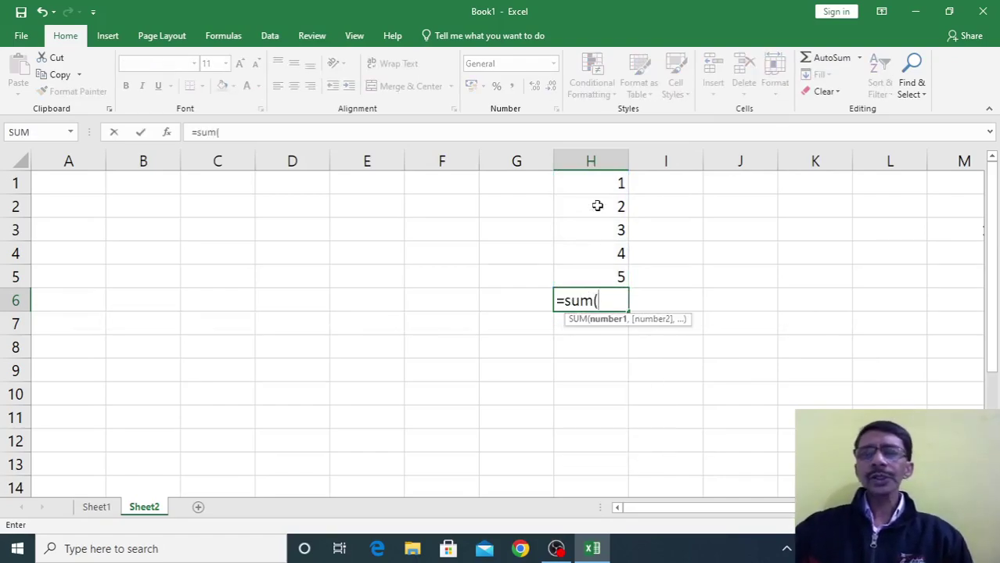
left_click(596, 179)
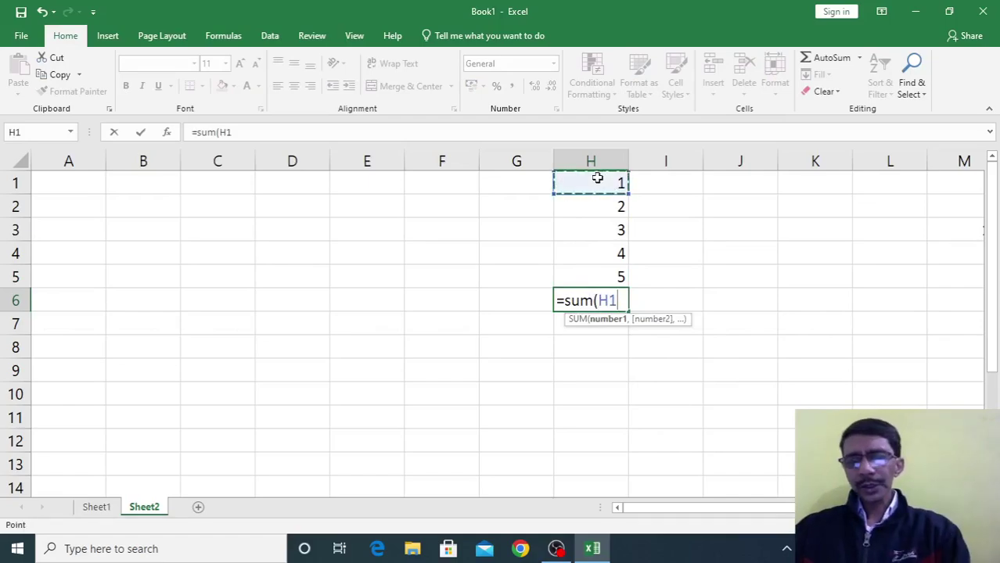
type(",")
left_click(599, 205)
type(",")
left_click(599, 227)
type(",")
left_click(595, 252)
type(",")
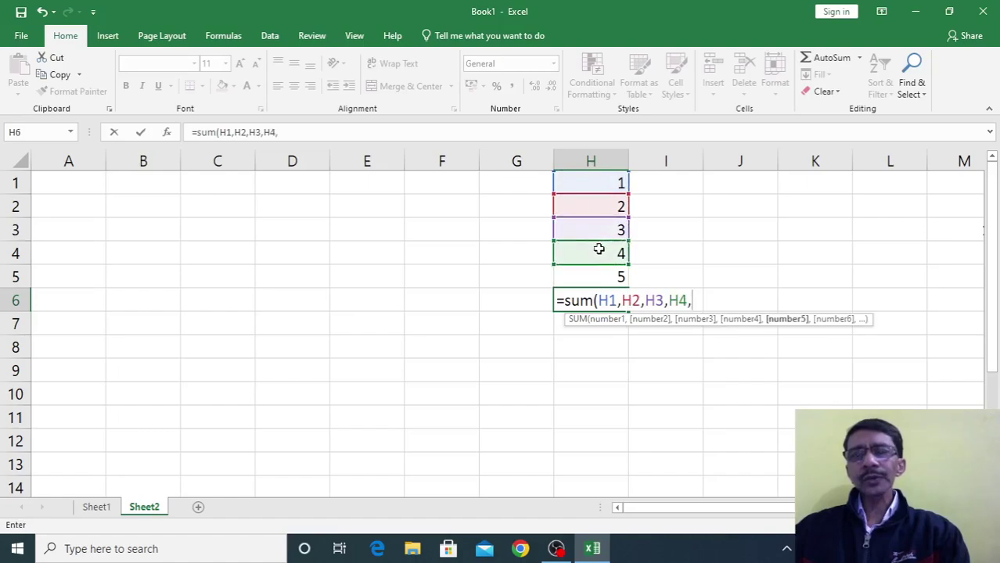
left_click(597, 273)
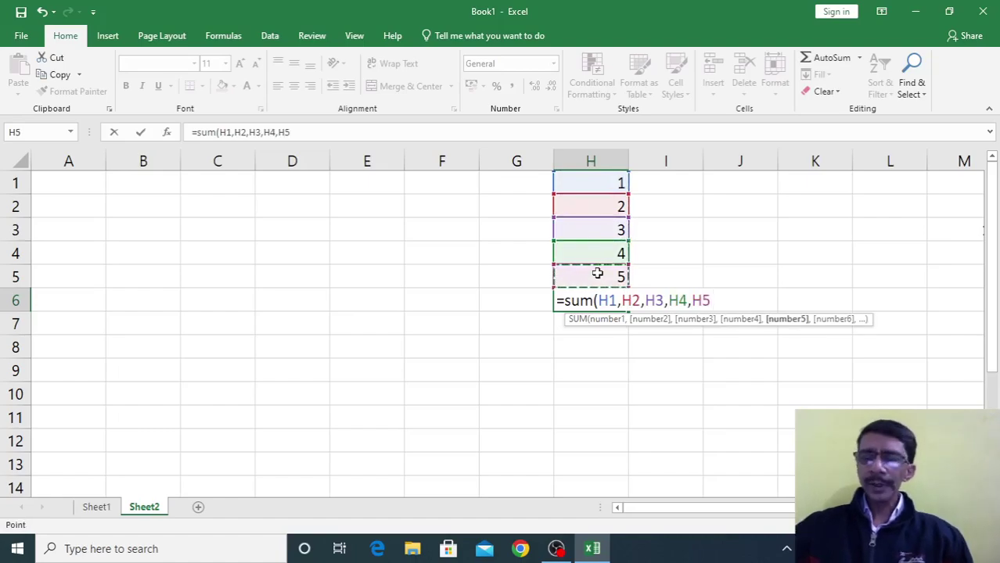
key("Return")
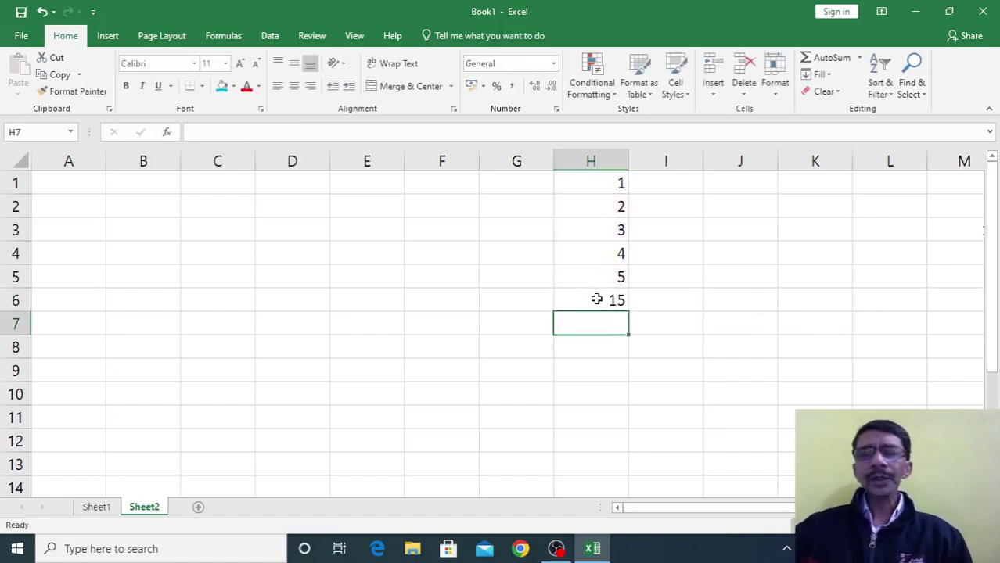
left_click(596, 300)
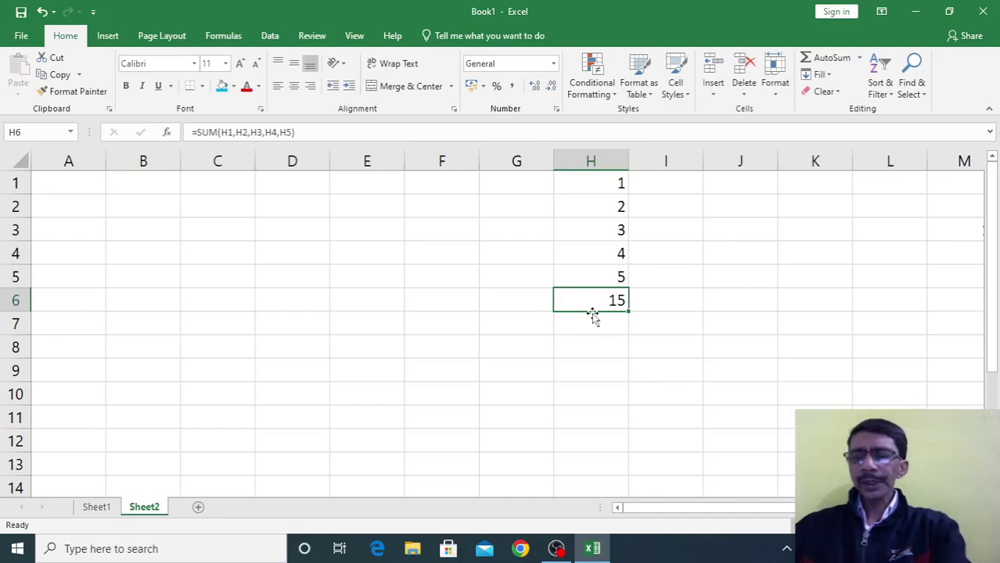
Replace H6's formula with =SUM(H2,H4), which shows 6
key("Delete")
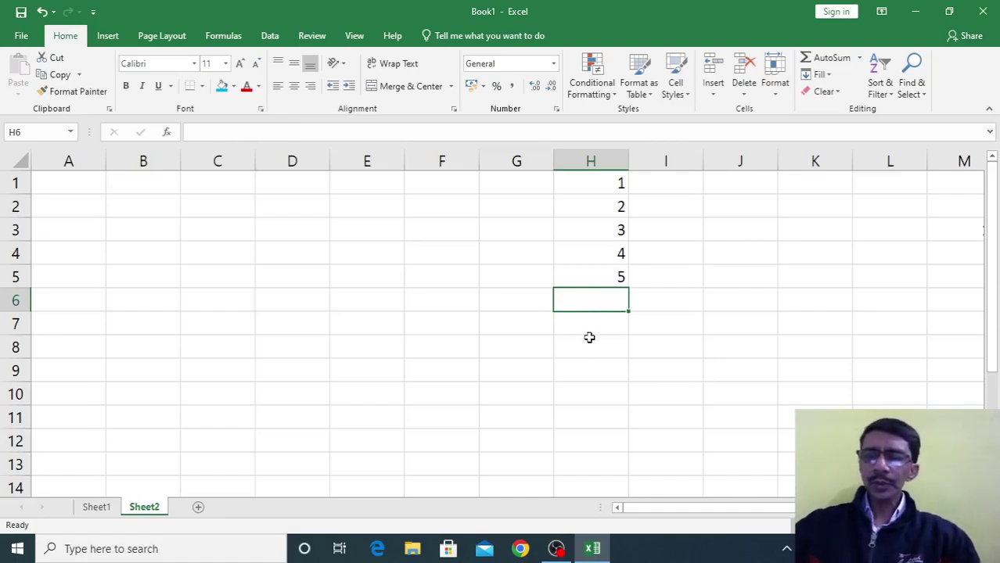
type("=sum")
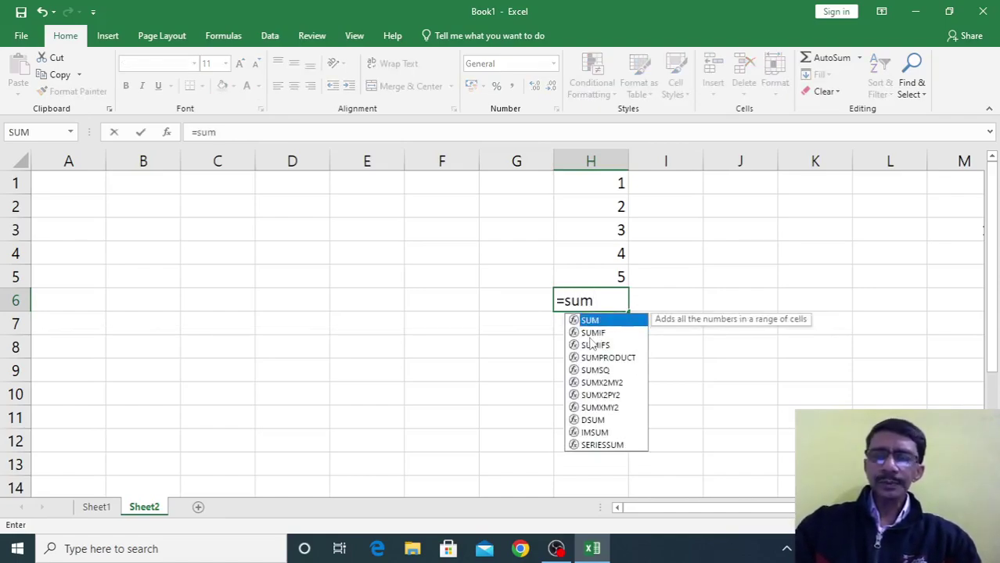
type("(")
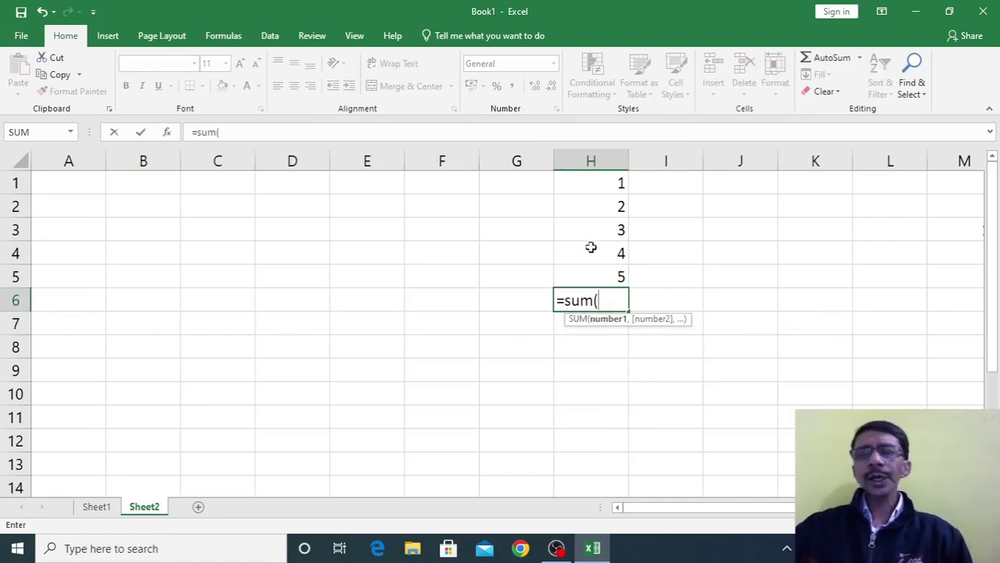
left_click(592, 205)
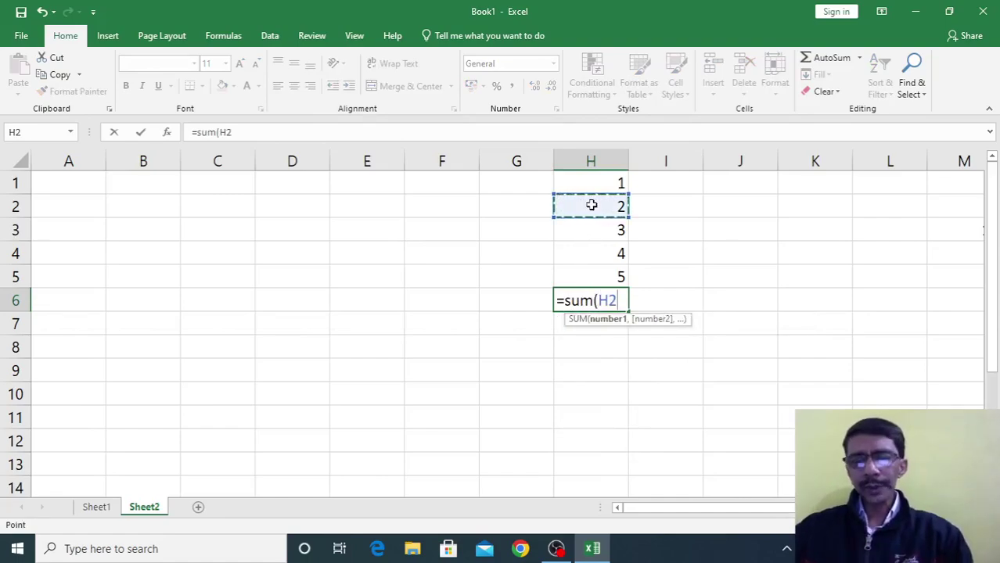
type(",")
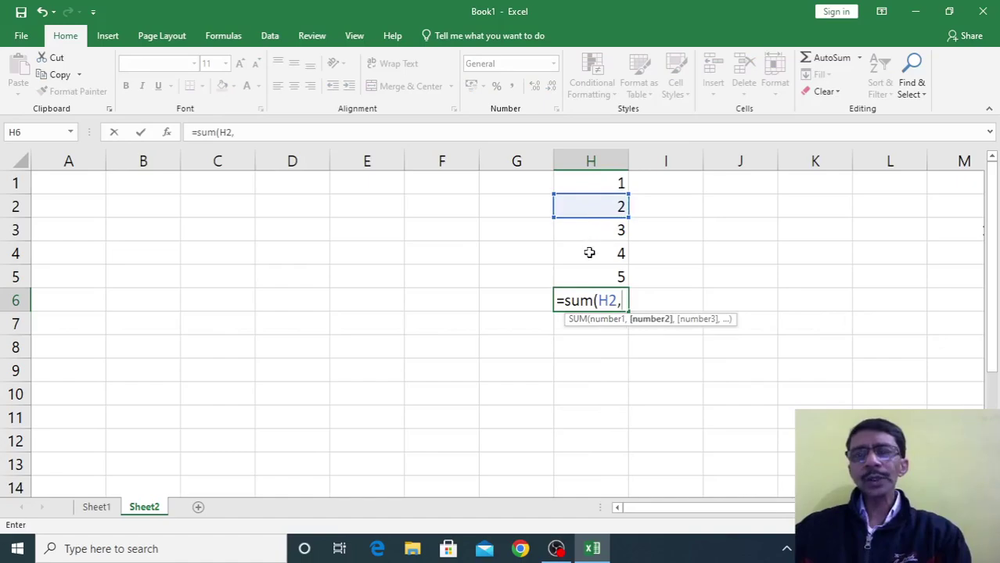
left_click(588, 254)
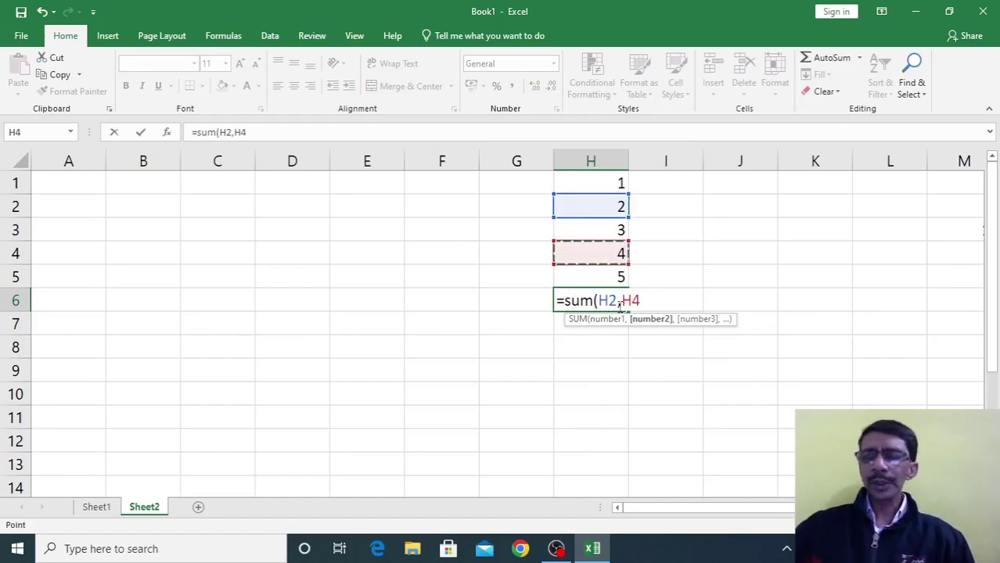
key("Return")
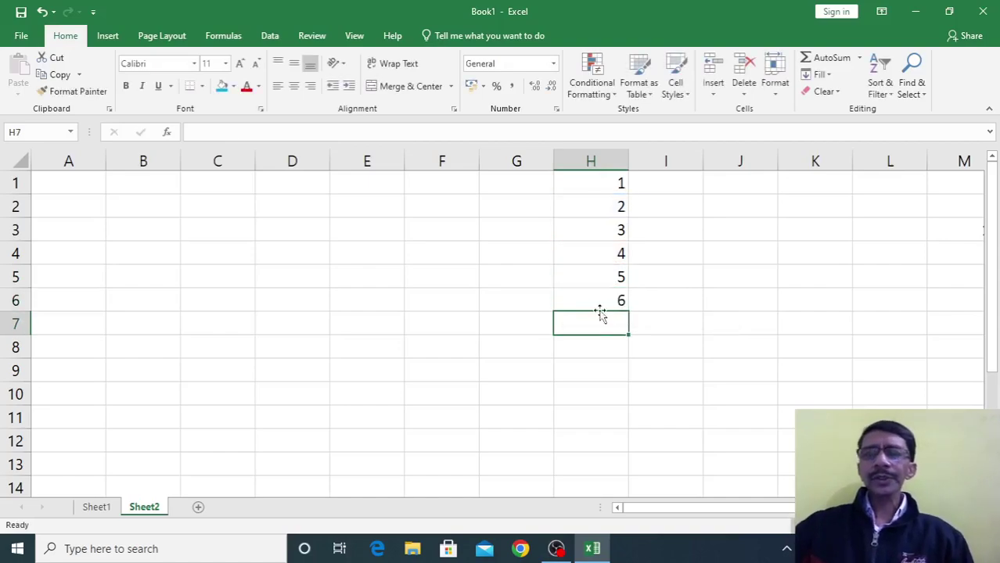
left_click(597, 302)
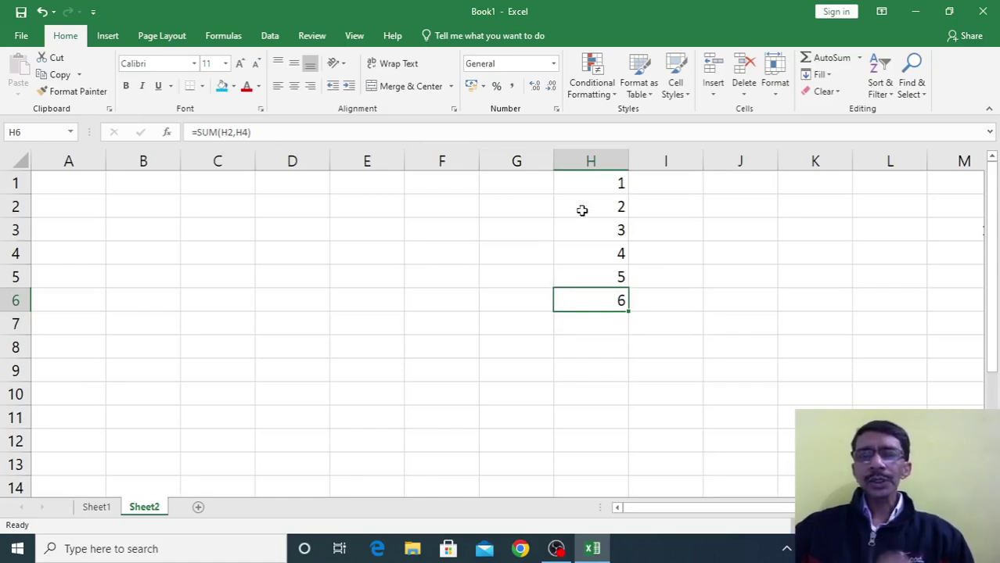
Replace H6's content with the constant formula =1+2+3+4+5, showing 15
key("Delete")
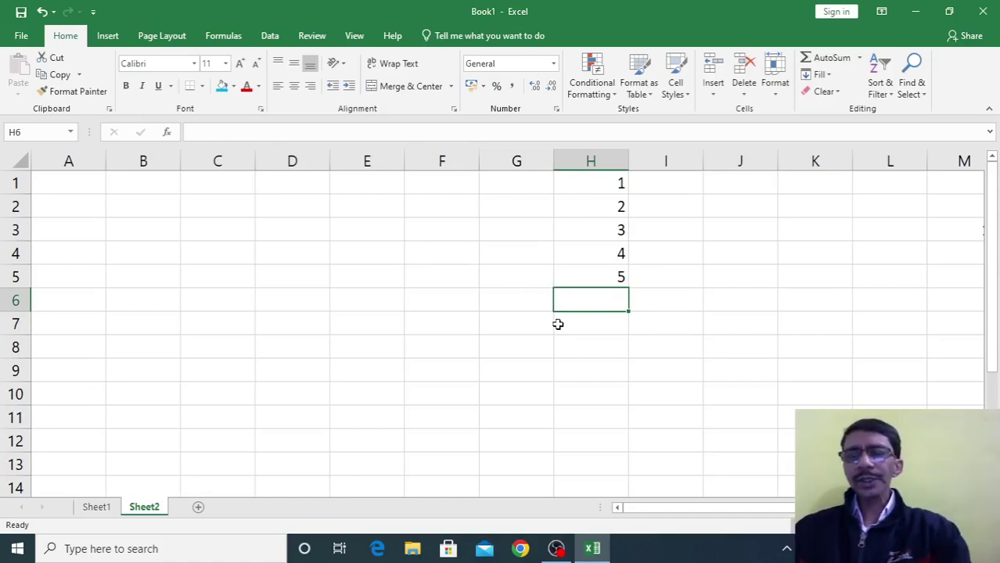
left_click(212, 132)
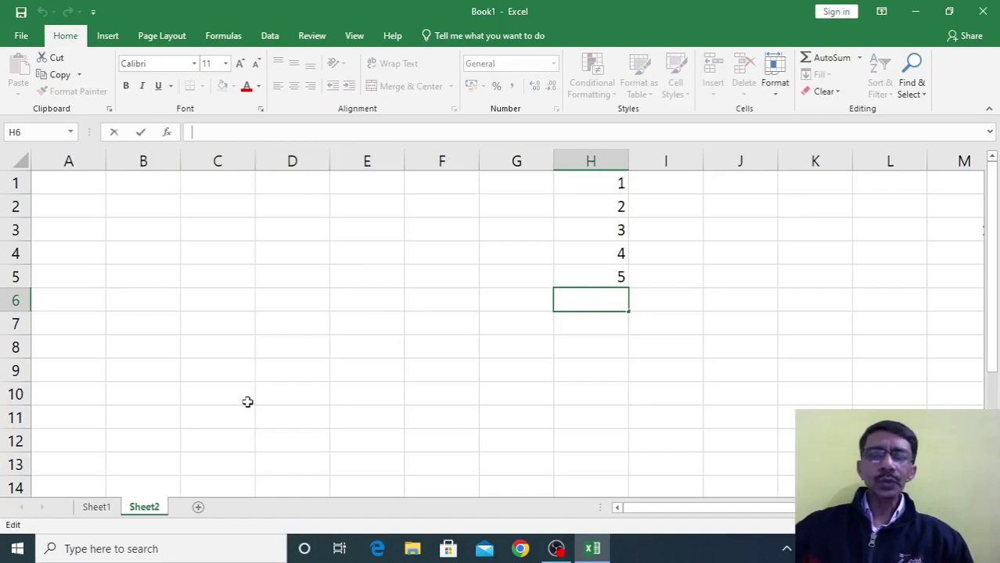
type("=")
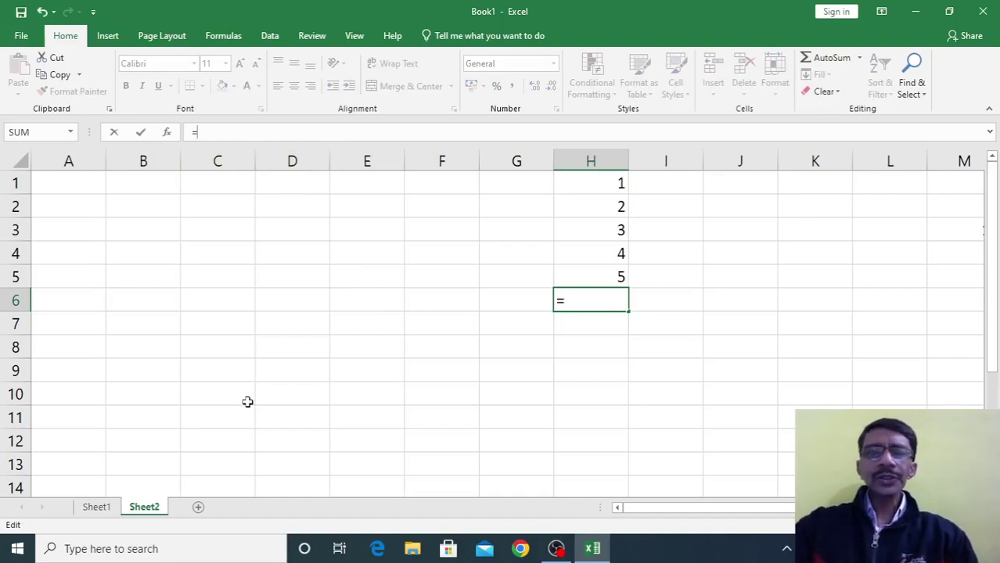
type("1")
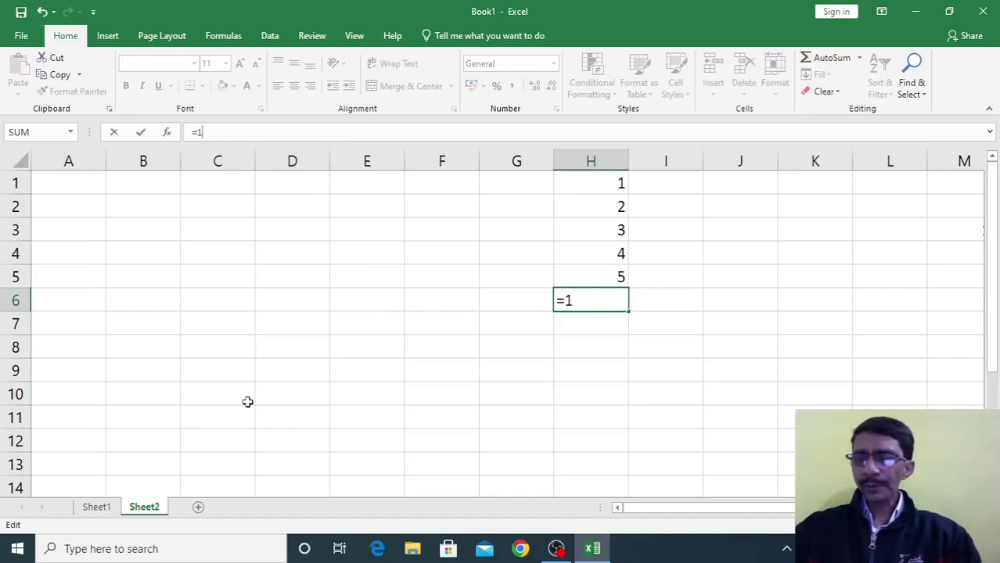
type("+2+3+4+5")
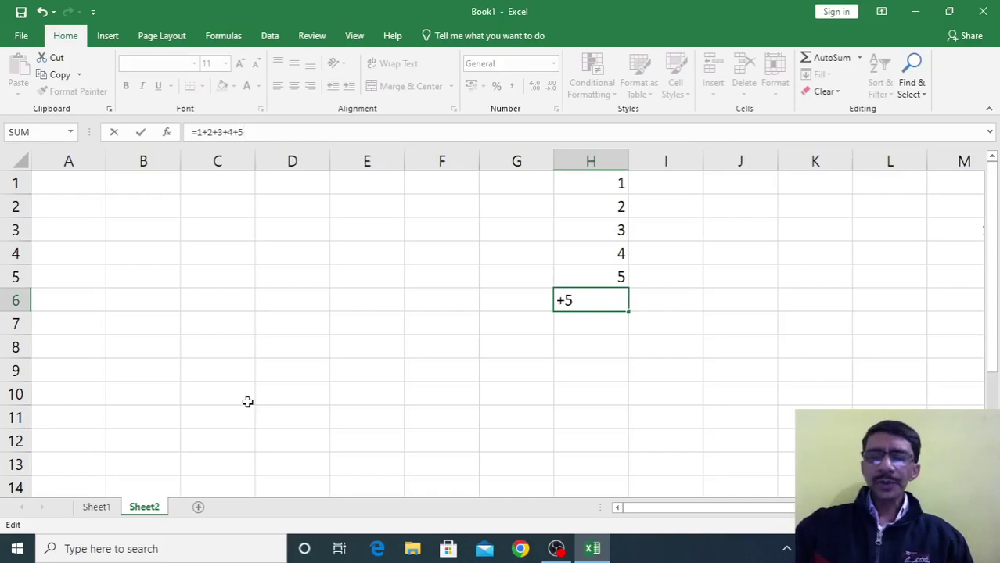
key("Return")
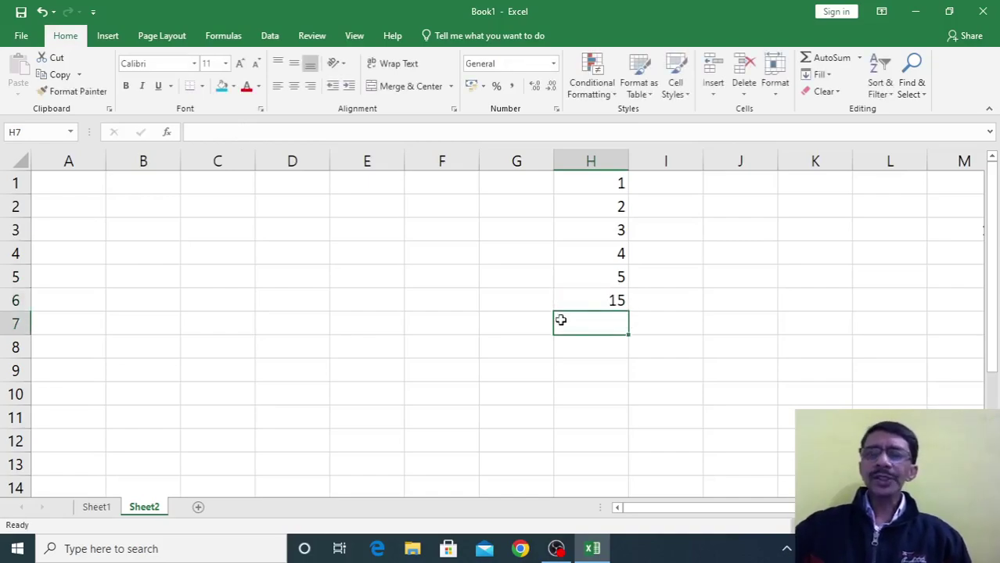
left_click(588, 299)
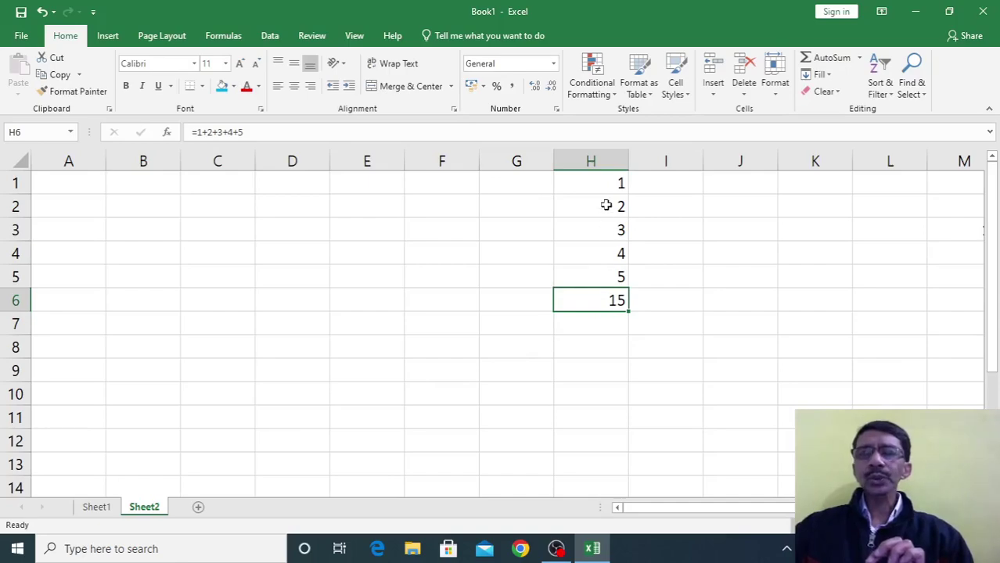
Change H2 to 4 and enter =SUM(H1:H5) in E3
left_click(606, 204)
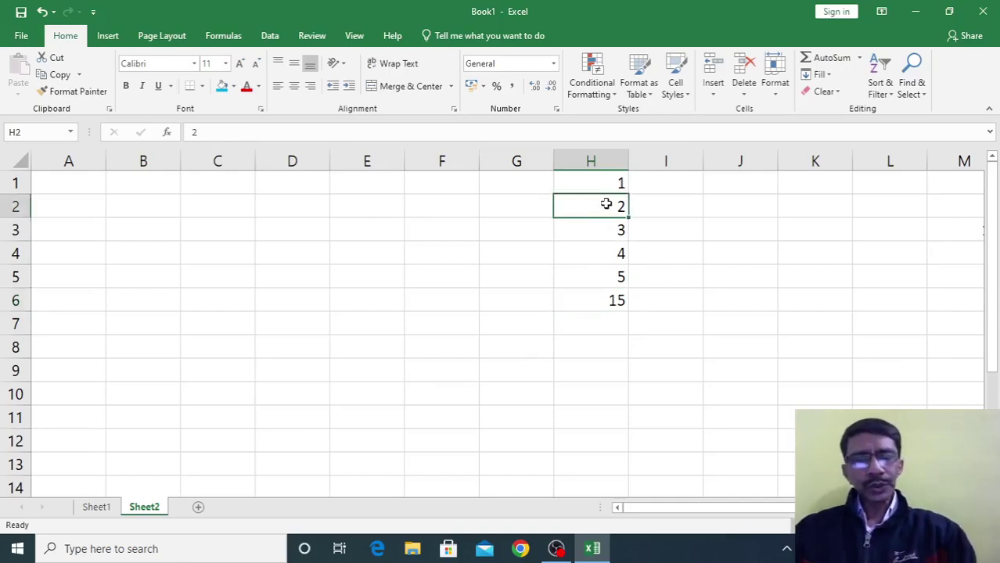
type("4")
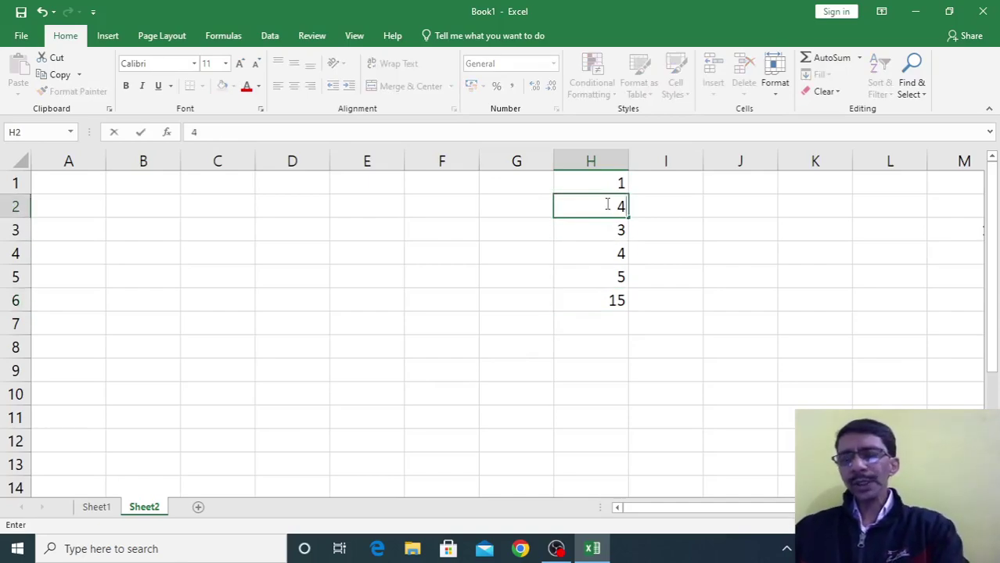
key("Return")
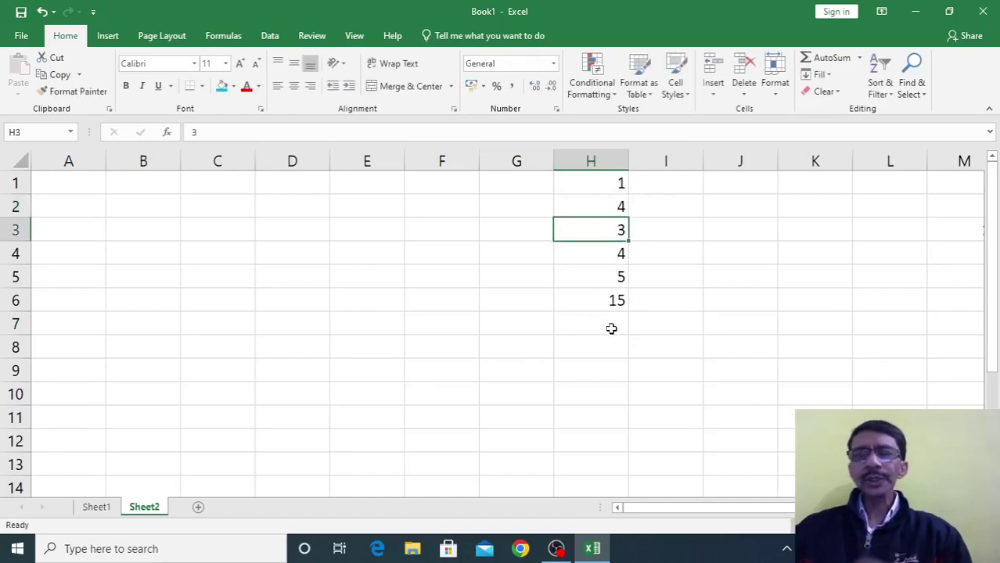
left_click(358, 233)
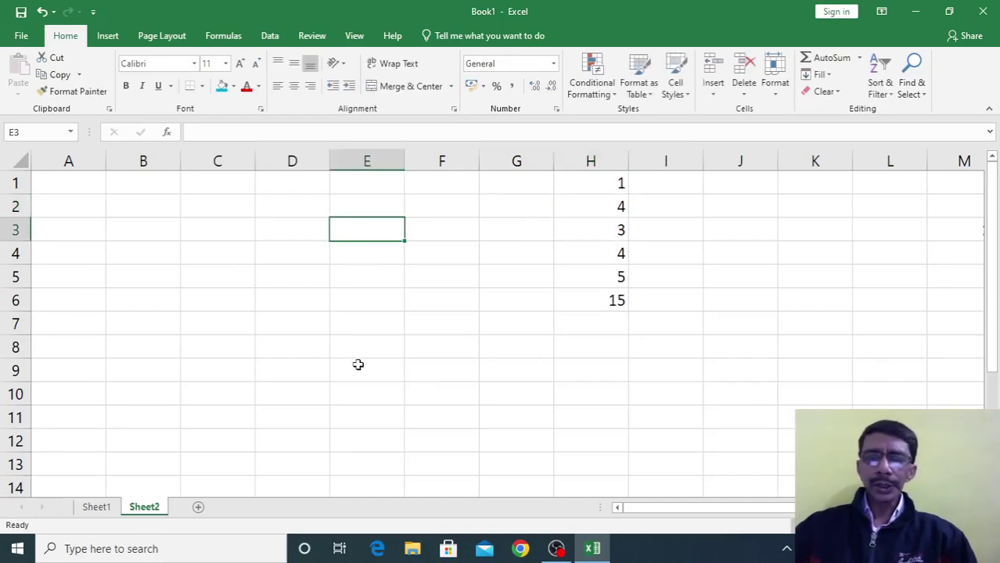
type("=sum")
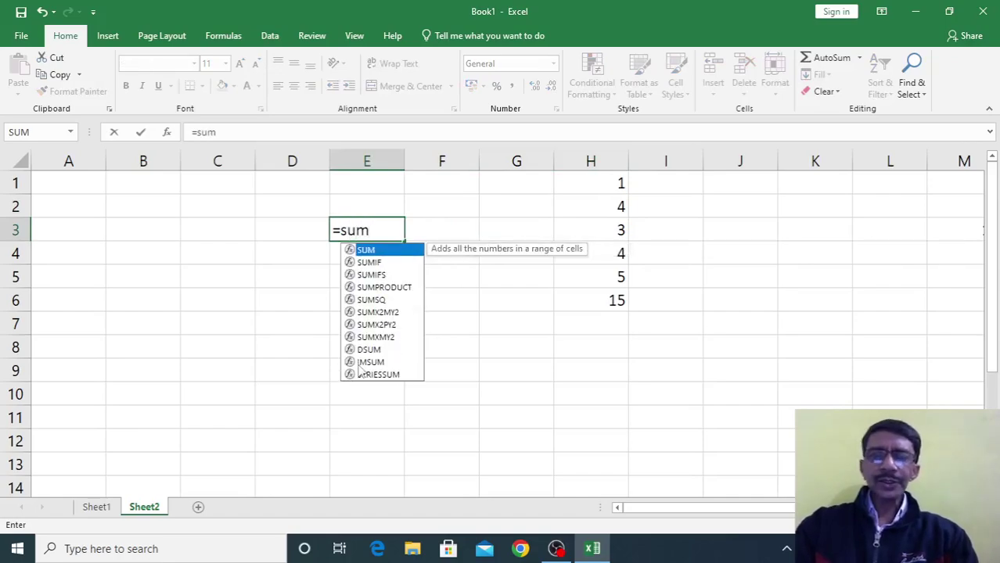
type("(")
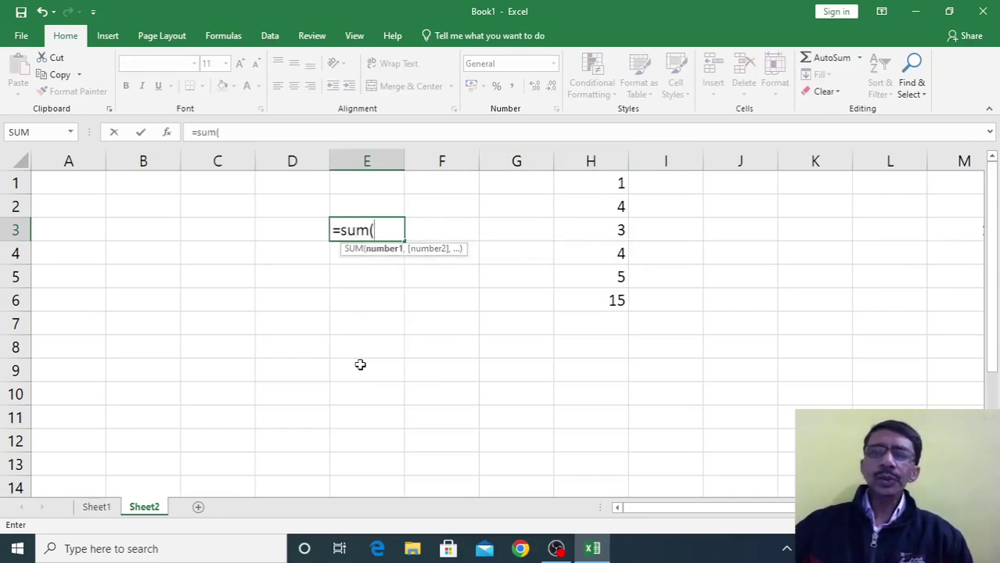
left_click_drag(587, 183, 593, 268)
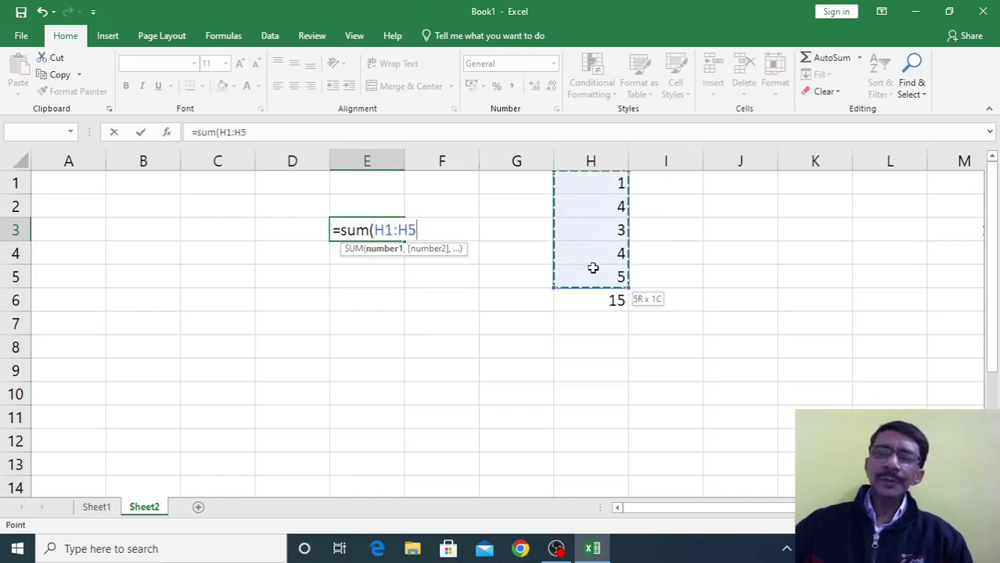
key("Return")
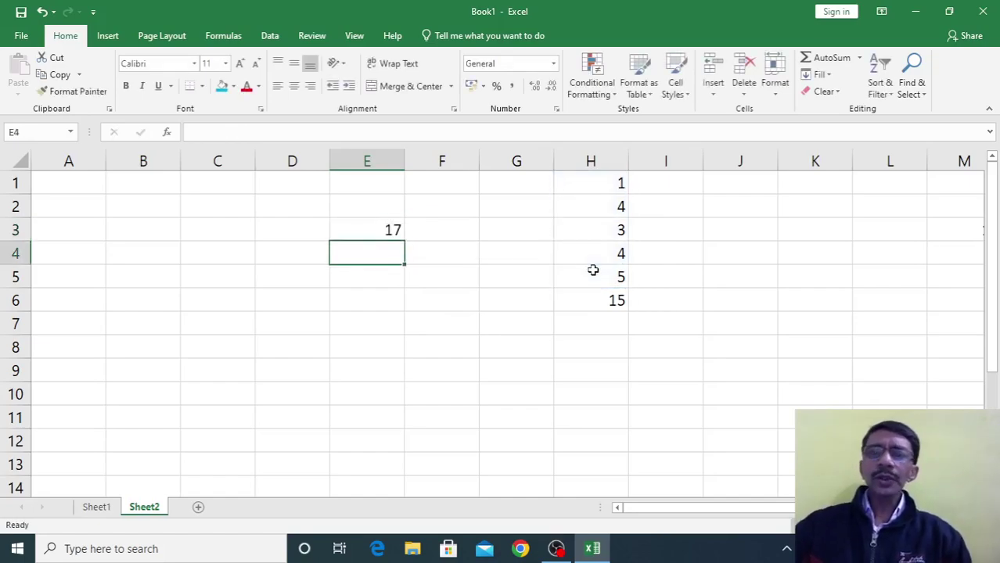
left_click(383, 229)
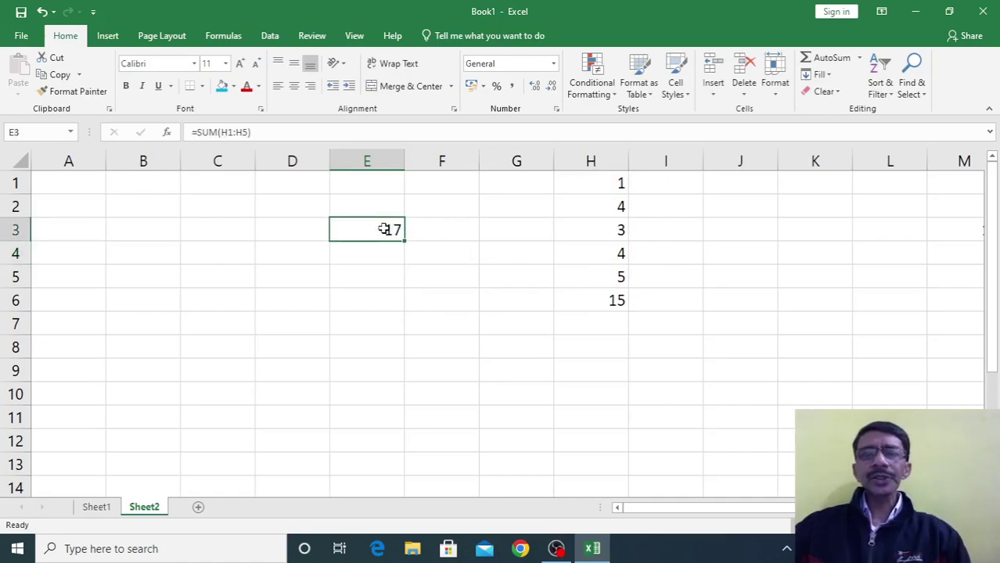
Change H4 to 14, making E3 show 27, and move the 15 from H6 to E6
left_click(614, 255)
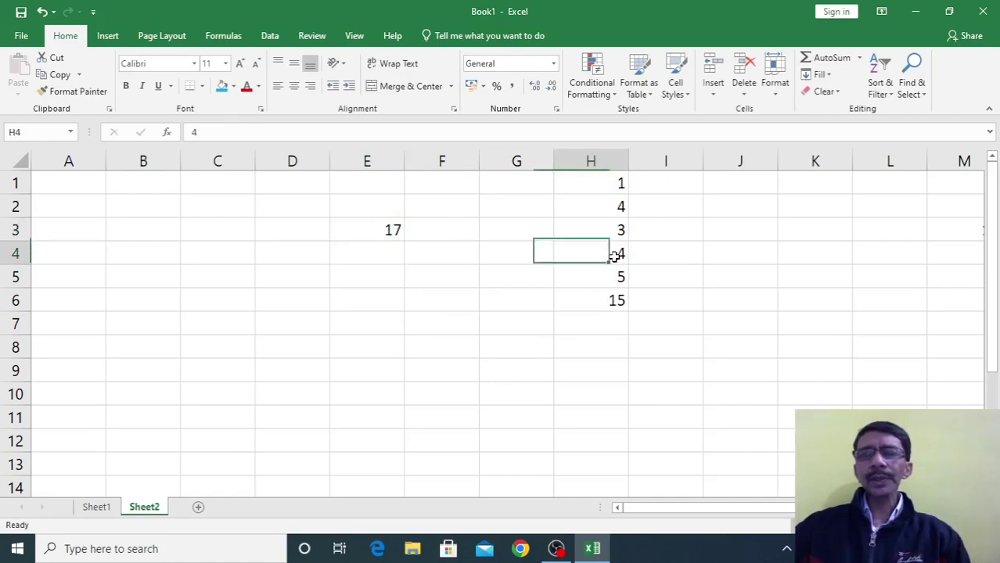
type("1")
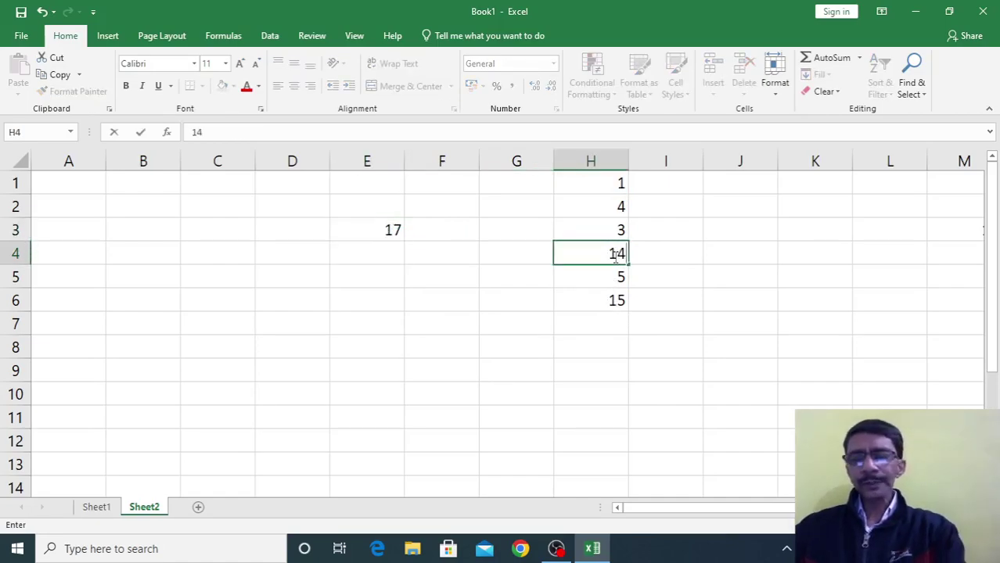
key("Return")
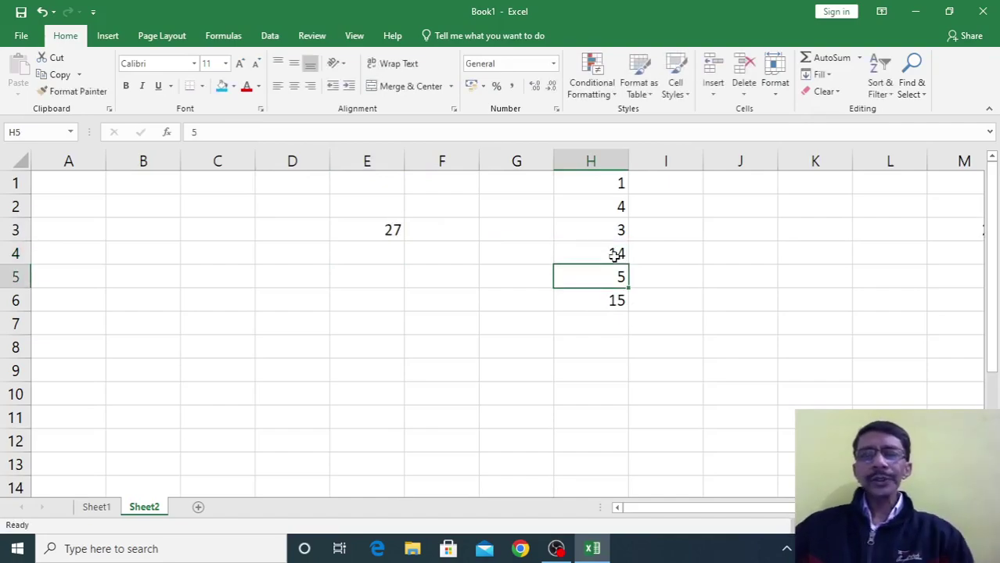
left_click(594, 304)
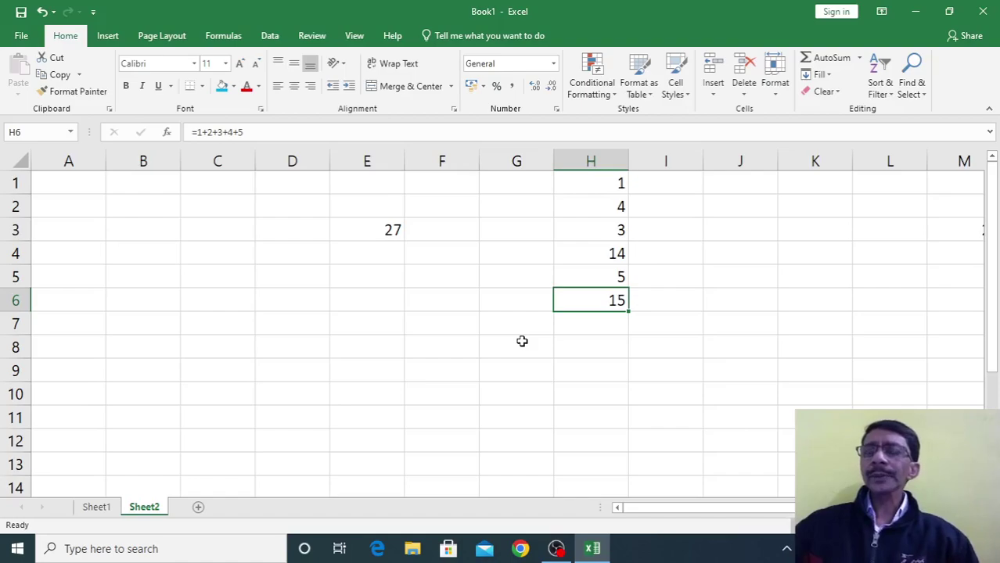
left_click(569, 186)
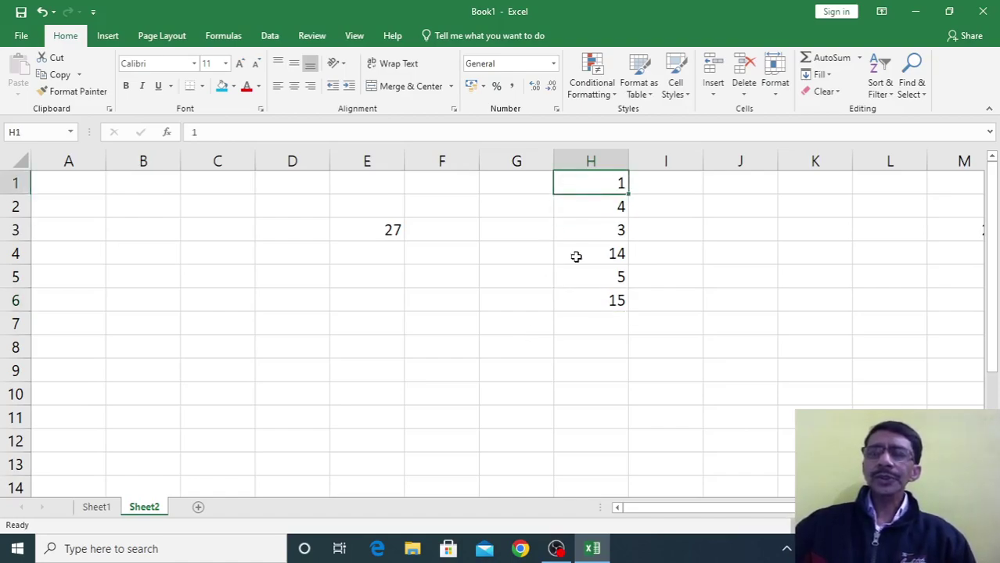
left_click(581, 300)
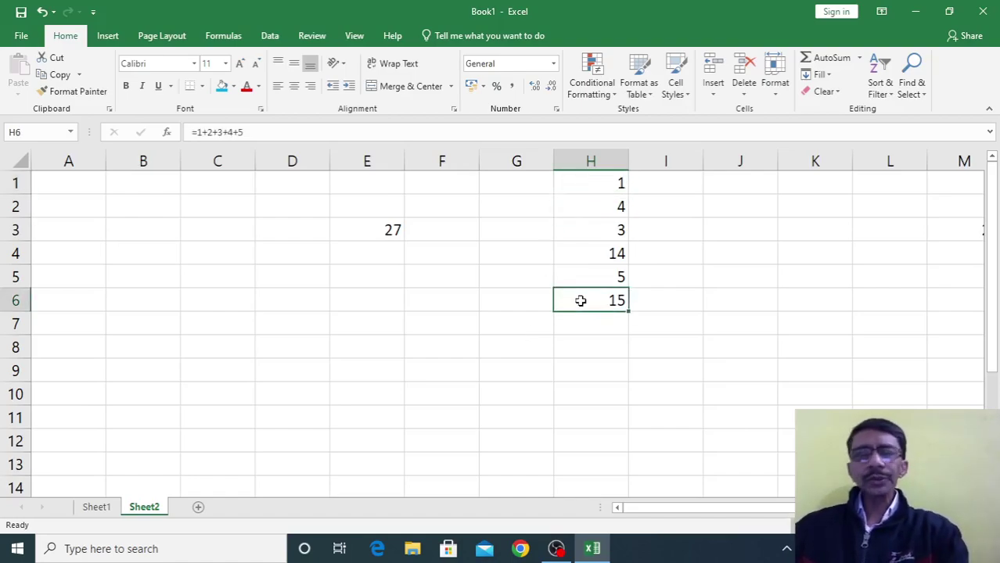
left_click_drag(553, 309, 371, 314)
left_click(504, 351)
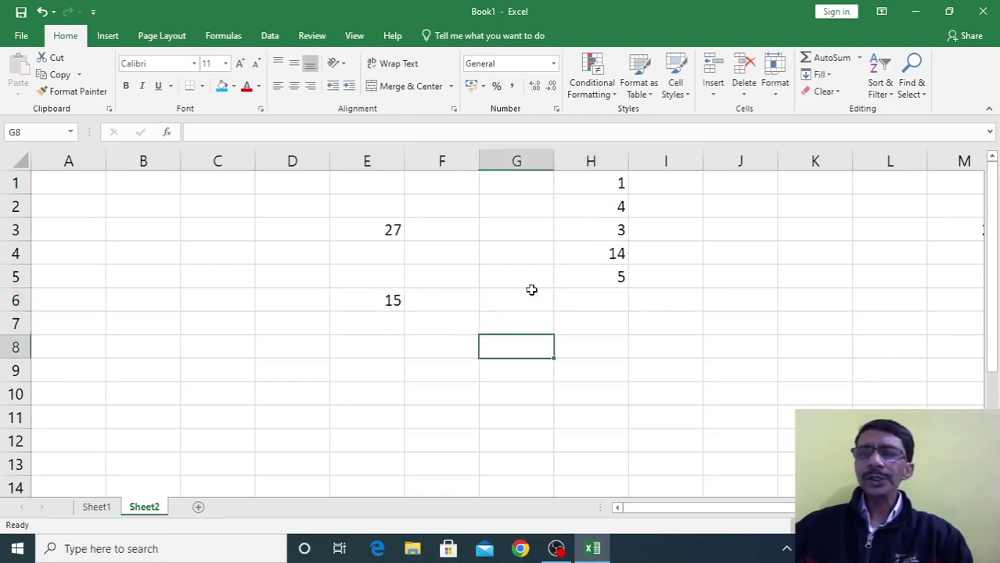
AutoSum the average of H1:H5 and move the 5.4 result to L6
left_click_drag(574, 180, 579, 278)
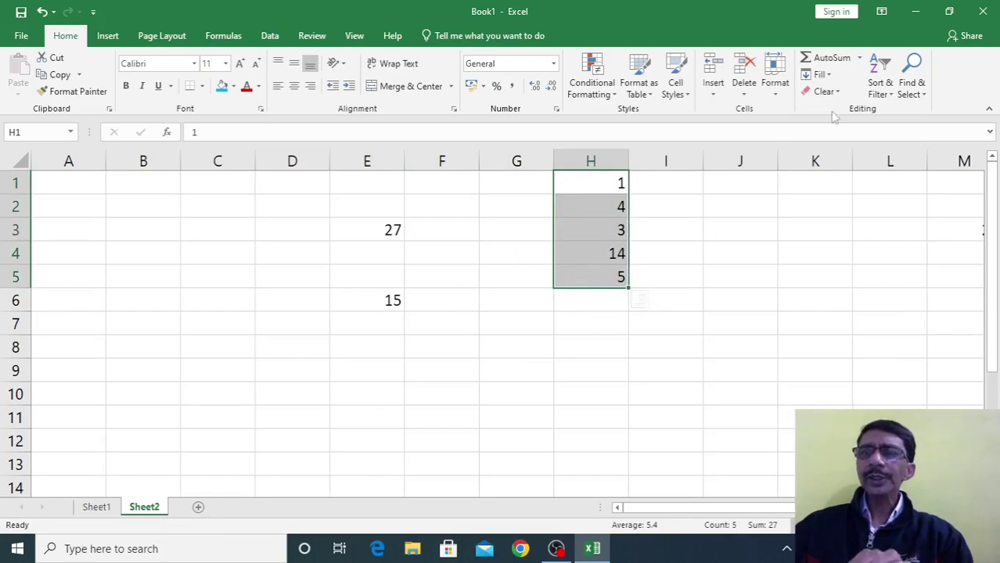
left_click(858, 57)
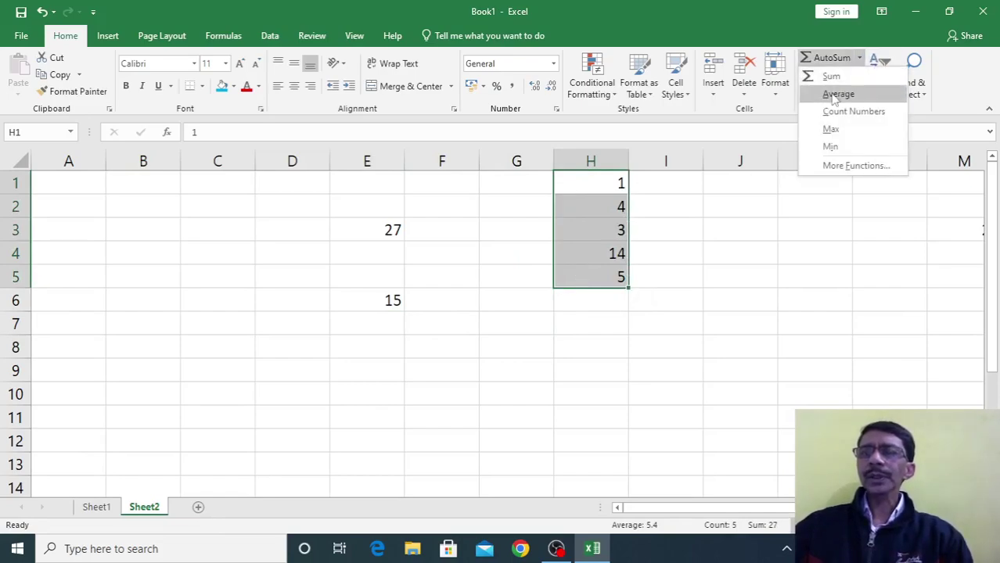
left_click(835, 94)
left_click(611, 315)
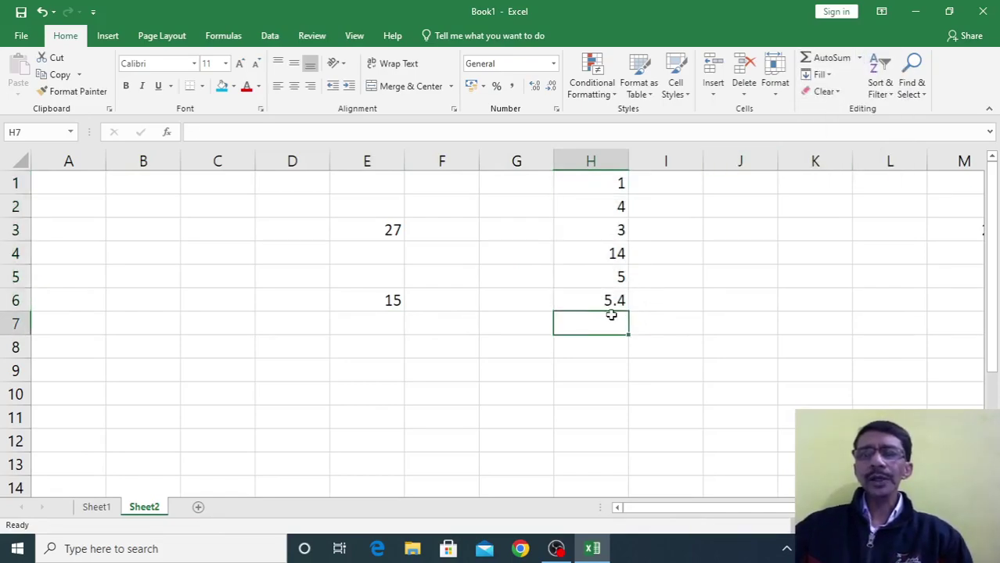
left_click(611, 305)
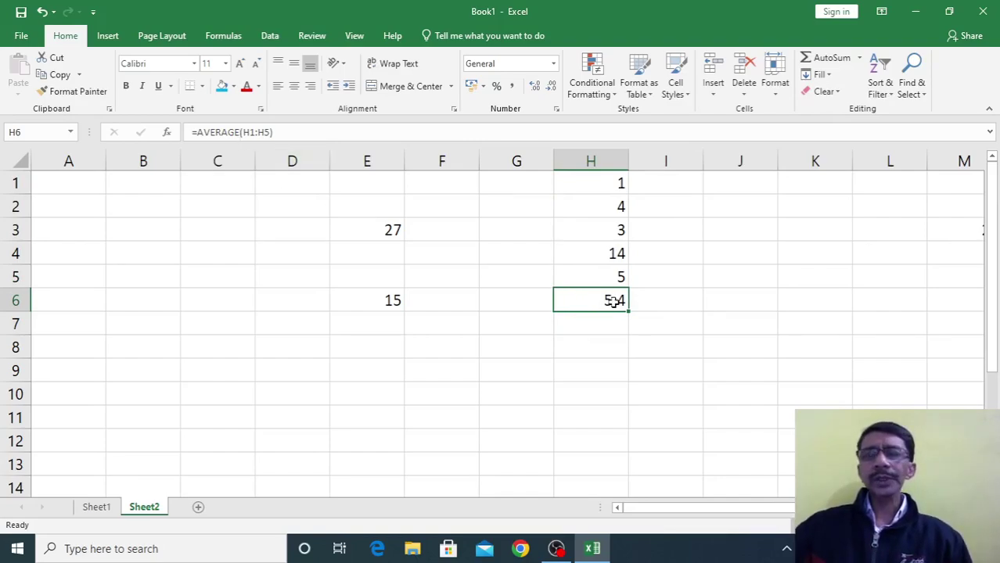
left_click_drag(630, 301, 855, 296)
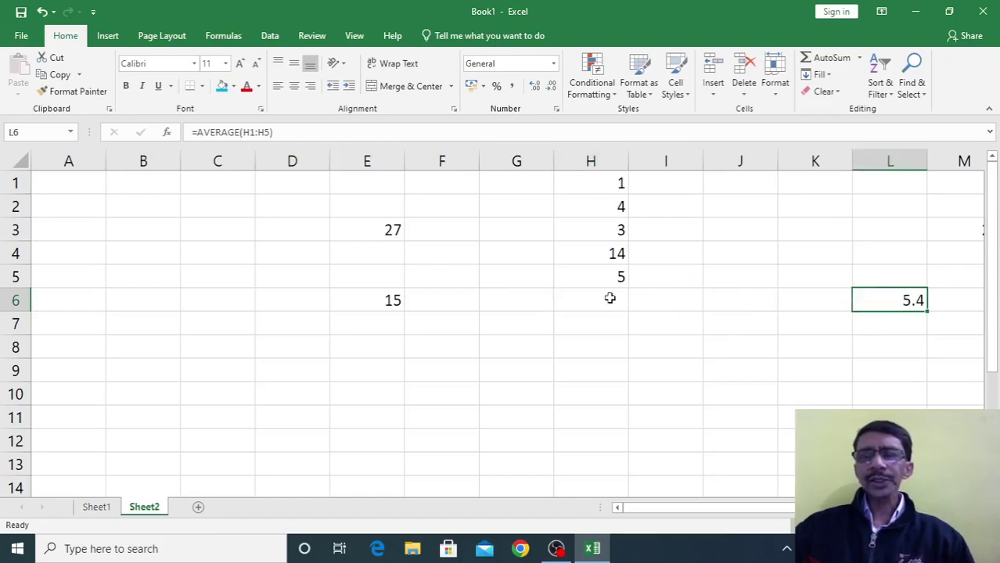
left_click(587, 291)
AutoSum a count of H1:H5 and move the result 5 to K6
left_click_drag(602, 178, 602, 281)
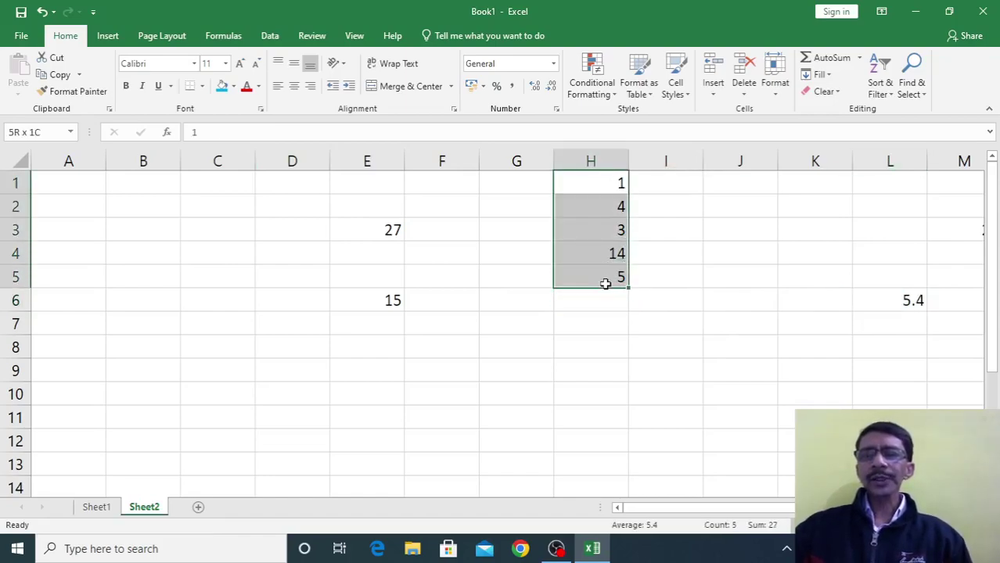
left_click(859, 58)
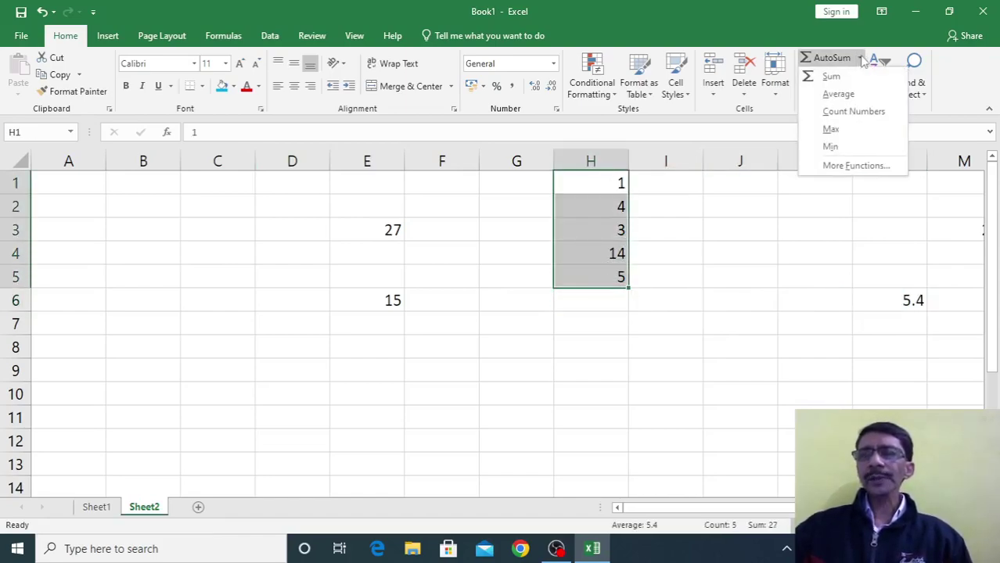
left_click(845, 112)
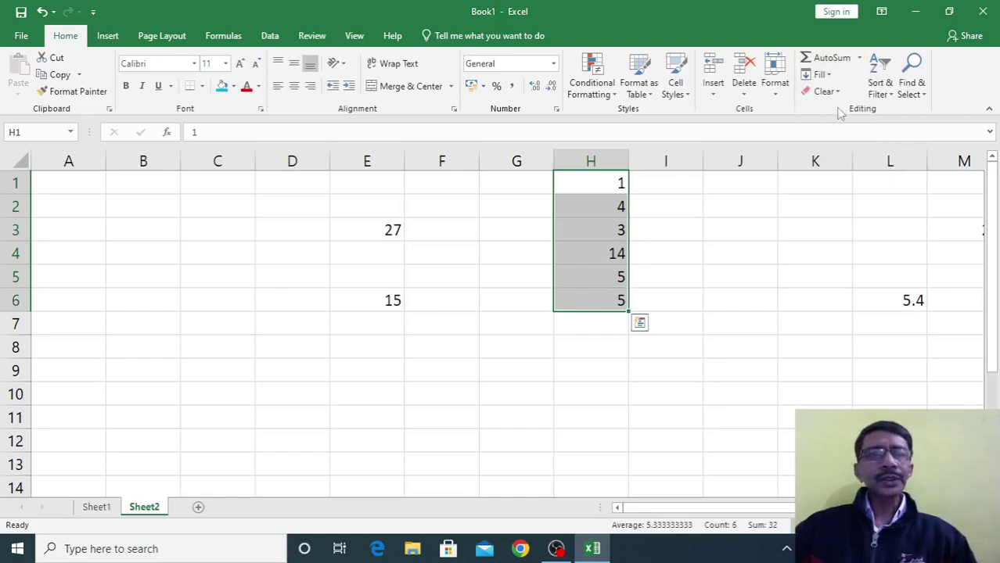
left_click(609, 338)
left_click(607, 305)
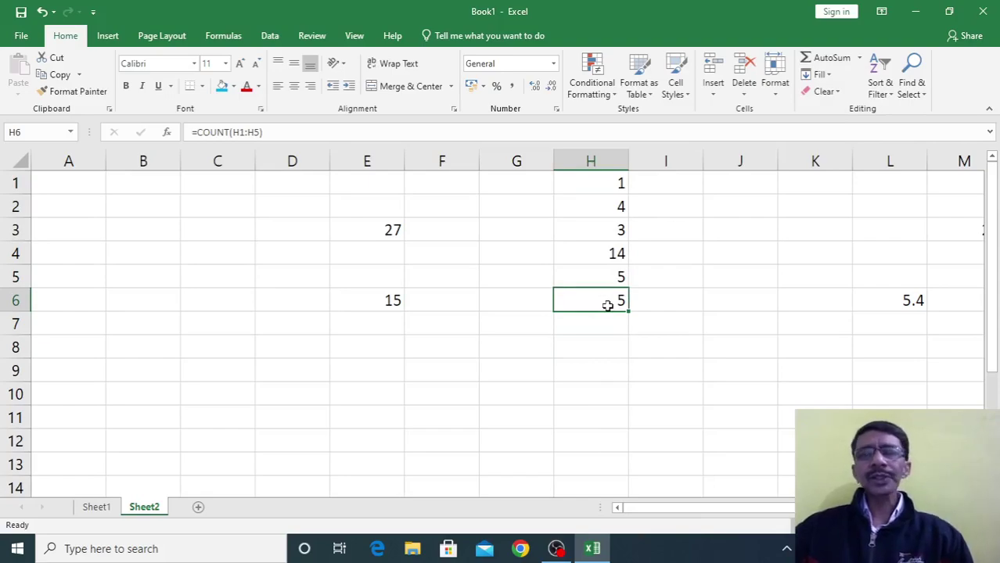
left_click_drag(628, 304, 747, 292)
left_click_drag(583, 188, 593, 275)
AutoSum the maximum of H1:H5 and move the result 14 to J6
left_click(858, 58)
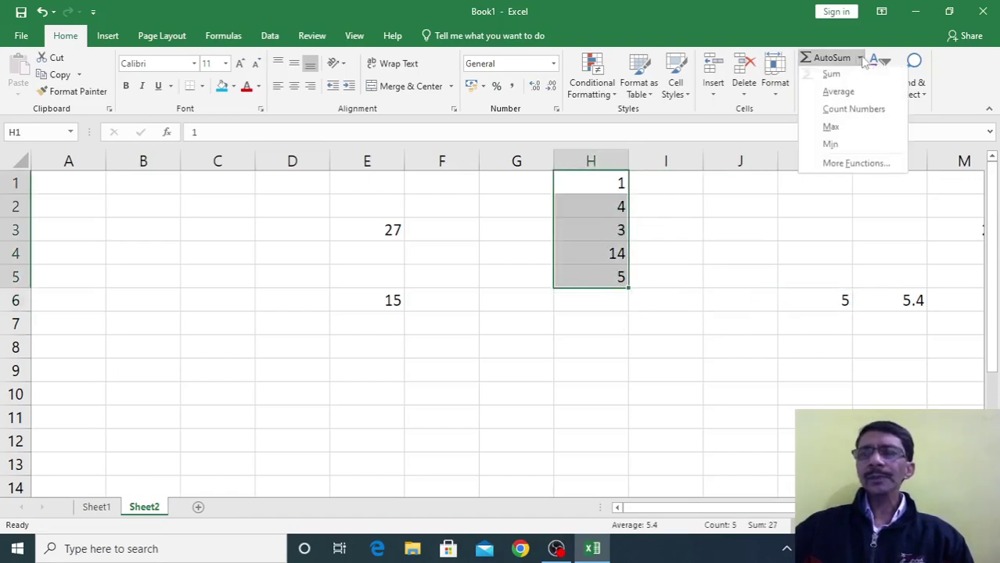
left_click(831, 127)
left_click(604, 356)
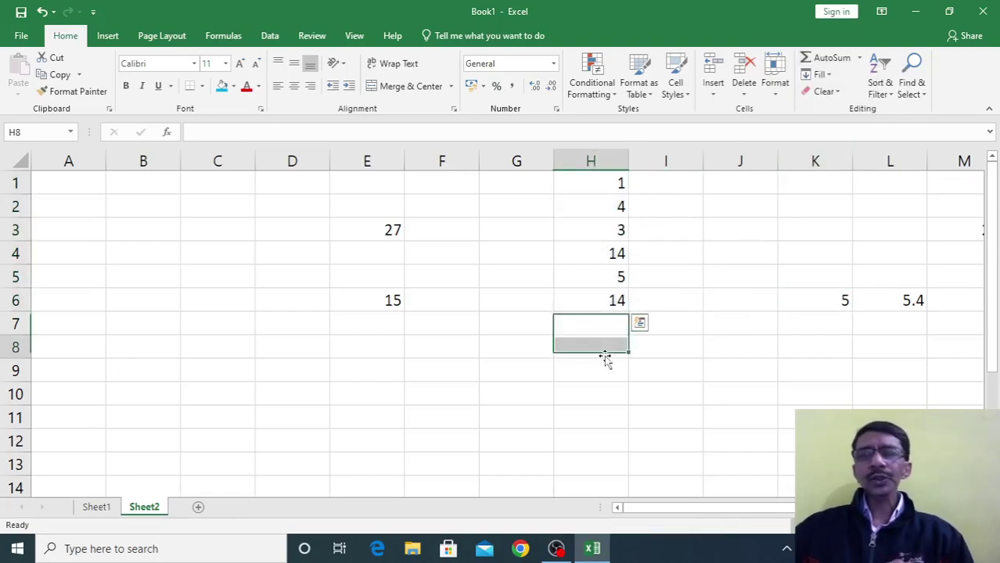
left_click(595, 297)
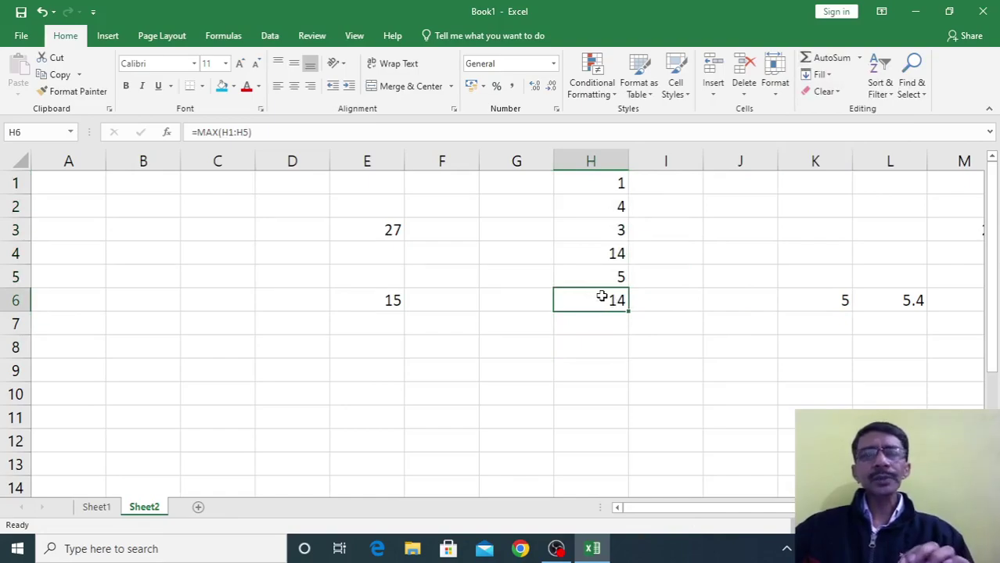
left_click_drag(630, 303, 767, 297)
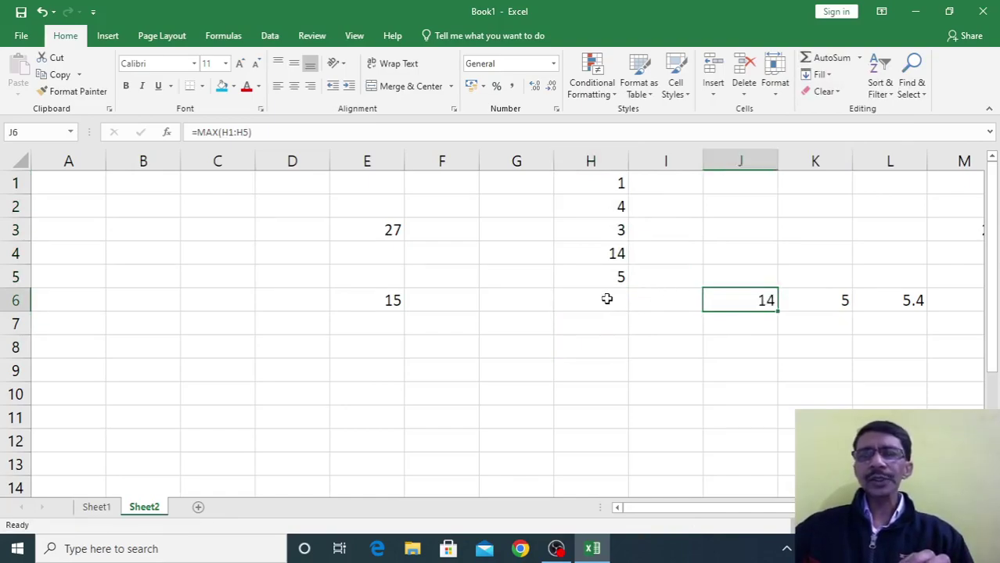
AutoSum the minimum of H1:H5 and move the result 1 to I6
left_click_drag(600, 188, 618, 277)
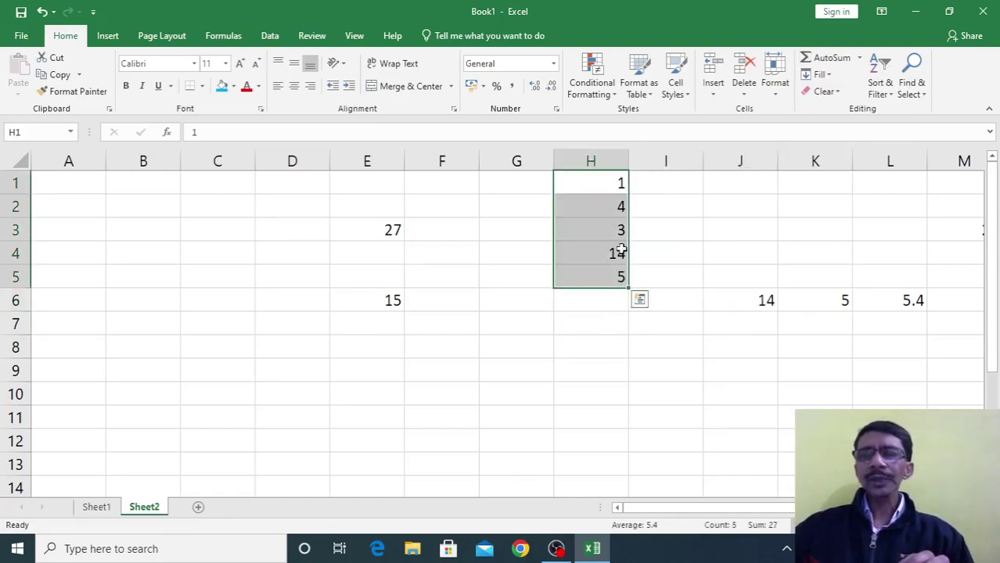
left_click(859, 58)
left_click(831, 145)
left_click(594, 345)
left_click(593, 300)
left_click_drag(594, 313, 666, 302)
left_click(663, 346)
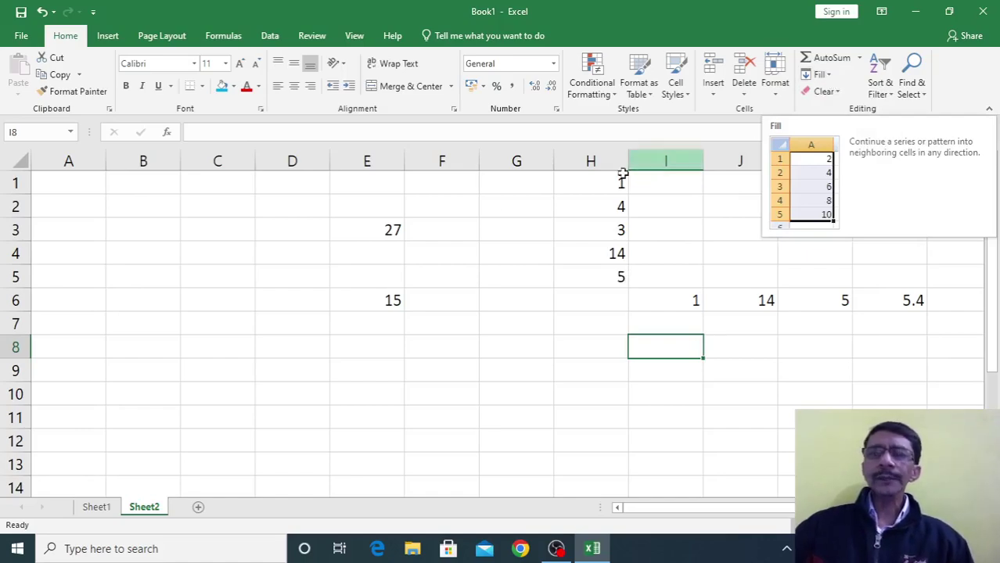
Clear all the earlier values from the worksheet
key("ctrl+a")
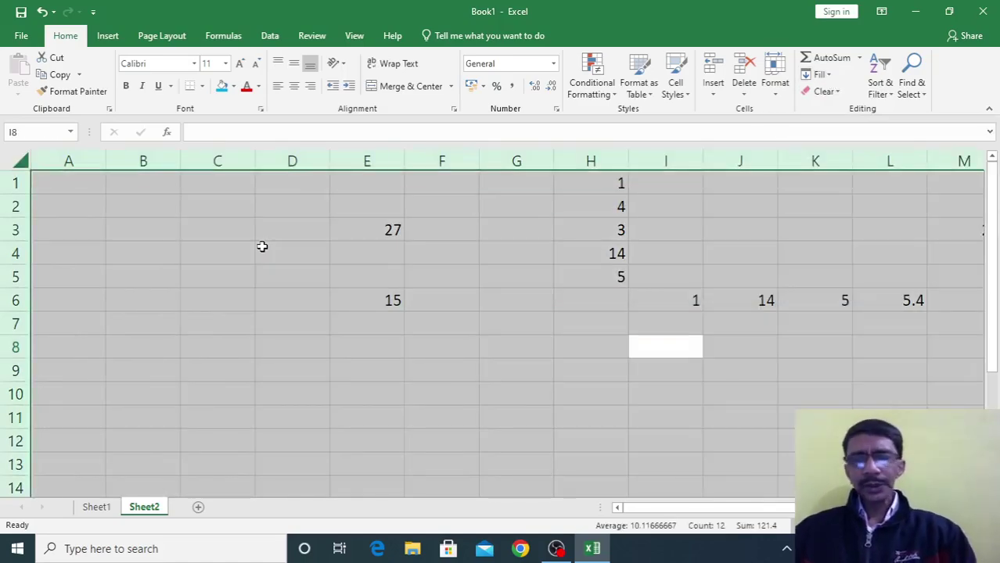
key("Delete")
left_click(262, 246)
Enter 1 in E1 and fill it down through E12
left_click(381, 183)
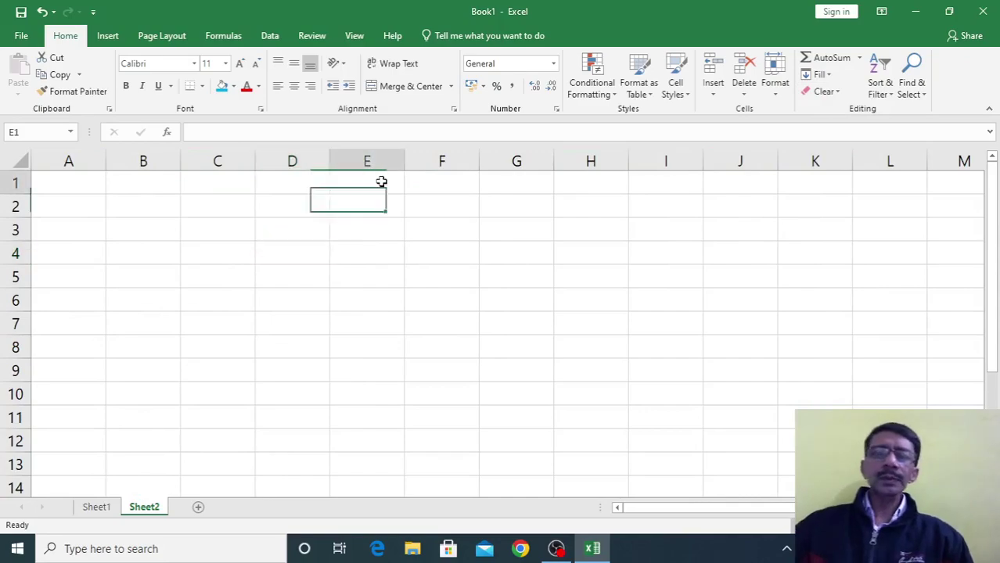
type("1")
key("Return")
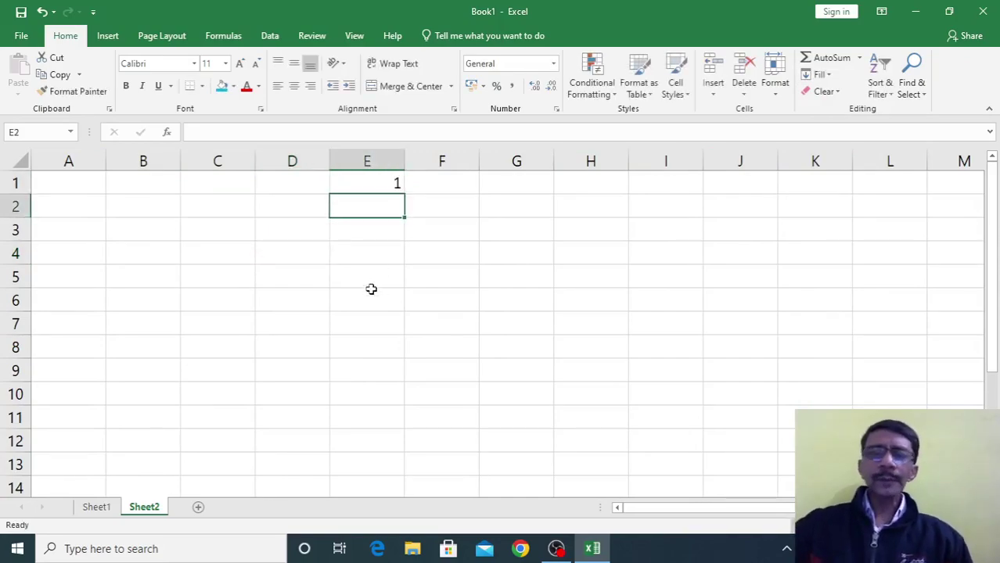
left_click_drag(371, 183, 376, 444)
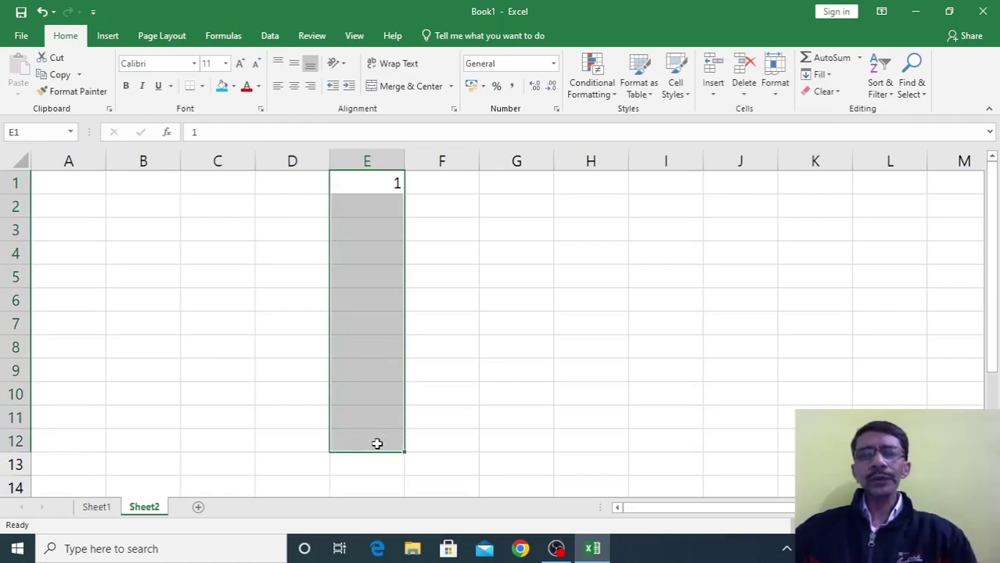
left_click(821, 75)
left_click(831, 93)
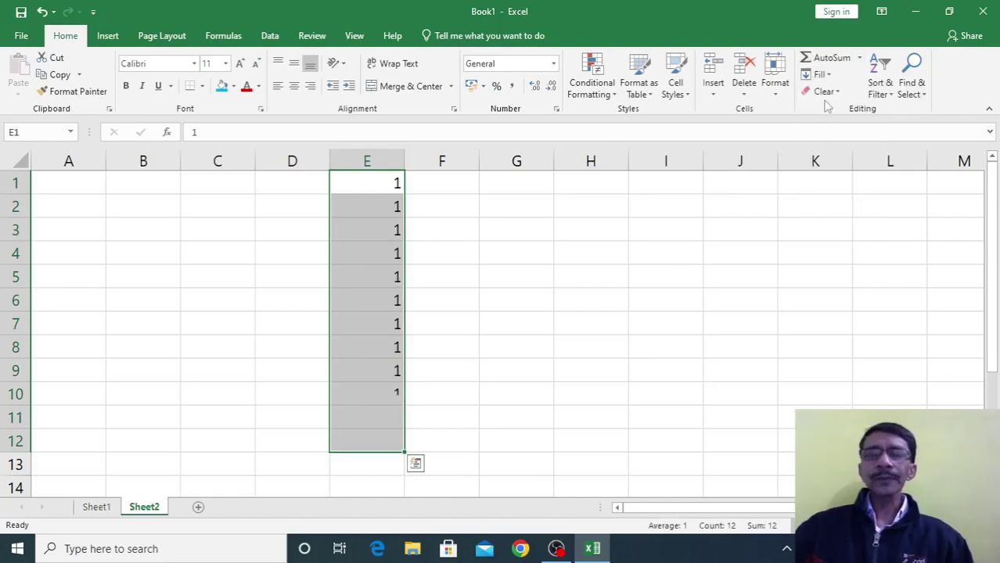
left_click(415, 352)
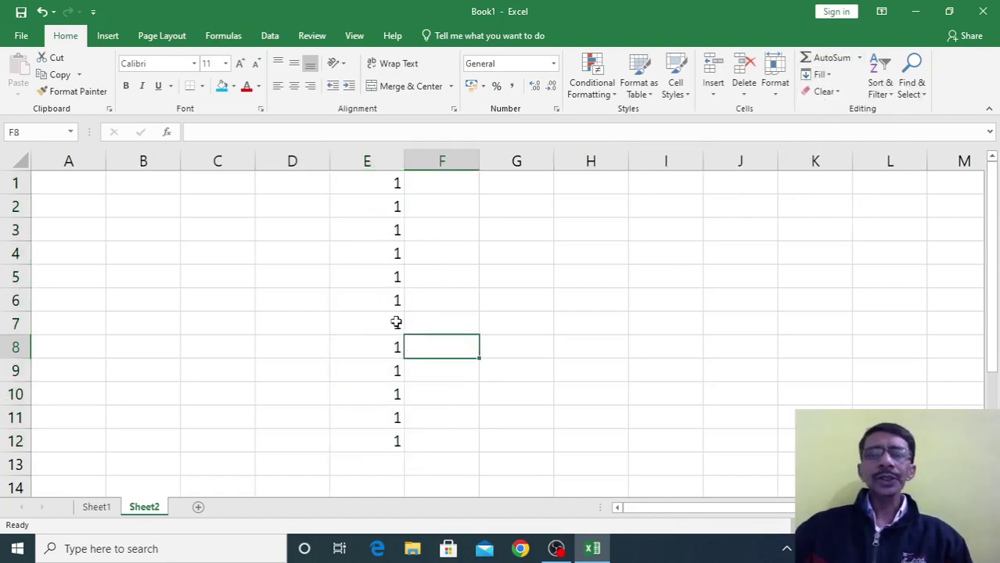
Fill the 1 in E6 across row 6, right to I6 and left to A6
left_click(387, 303)
left_click_drag(385, 302, 688, 300)
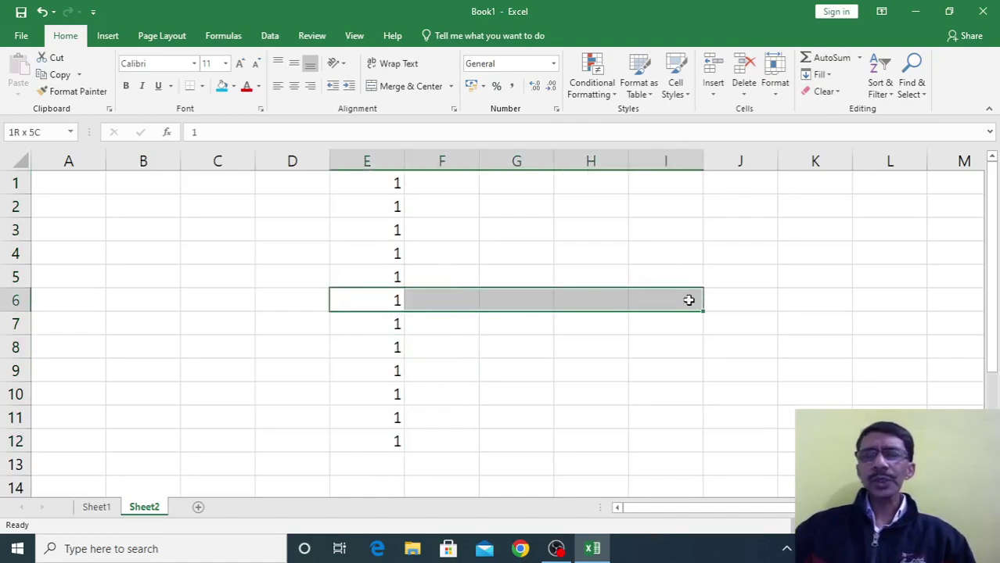
left_click(834, 78)
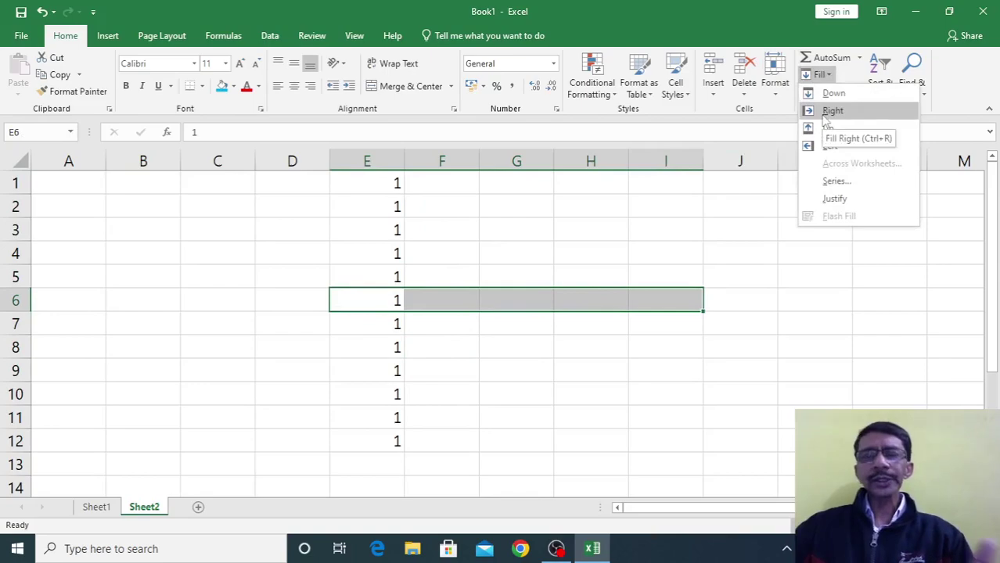
left_click(831, 111)
left_click(373, 301)
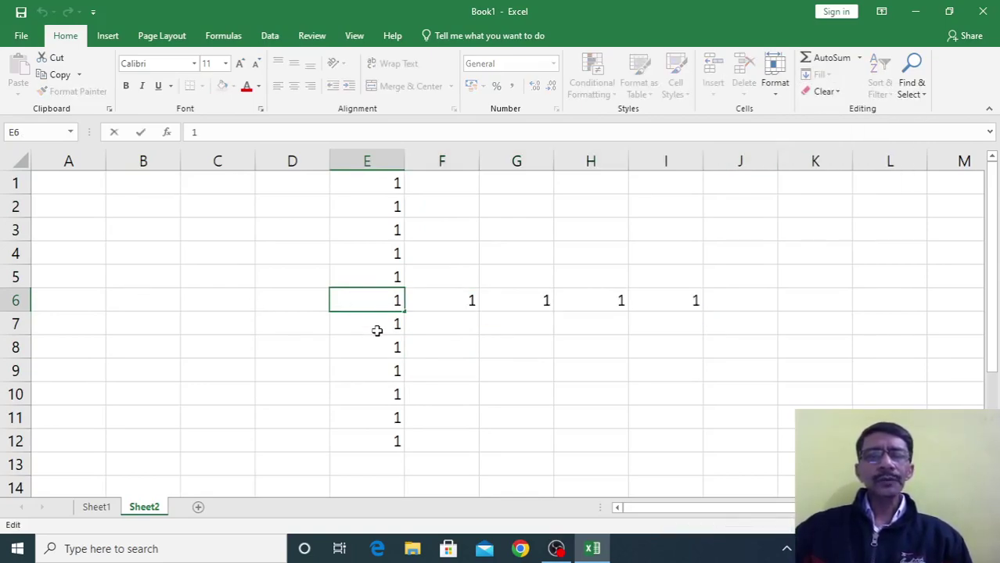
left_click(380, 328)
left_click_drag(375, 302, 74, 302)
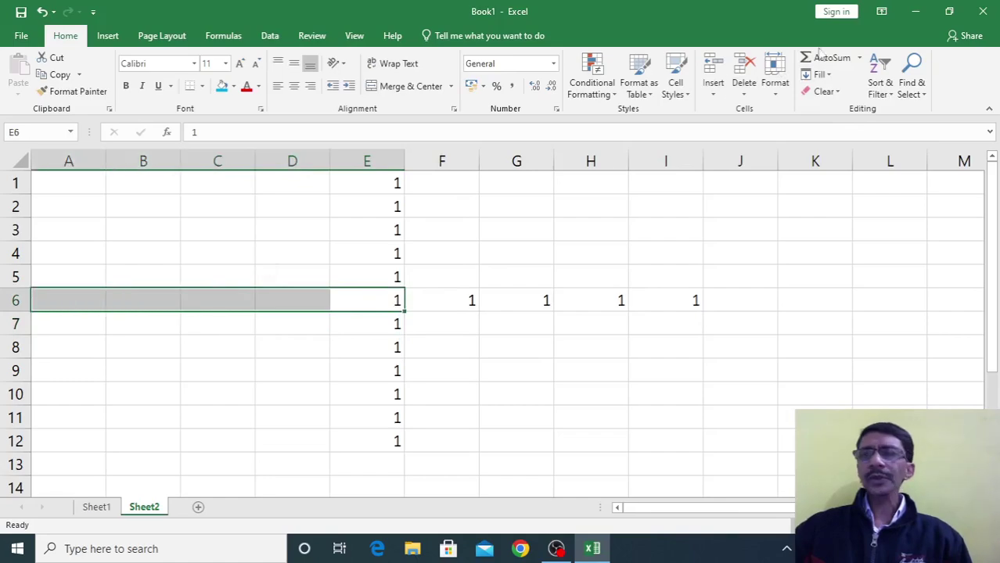
left_click(828, 75)
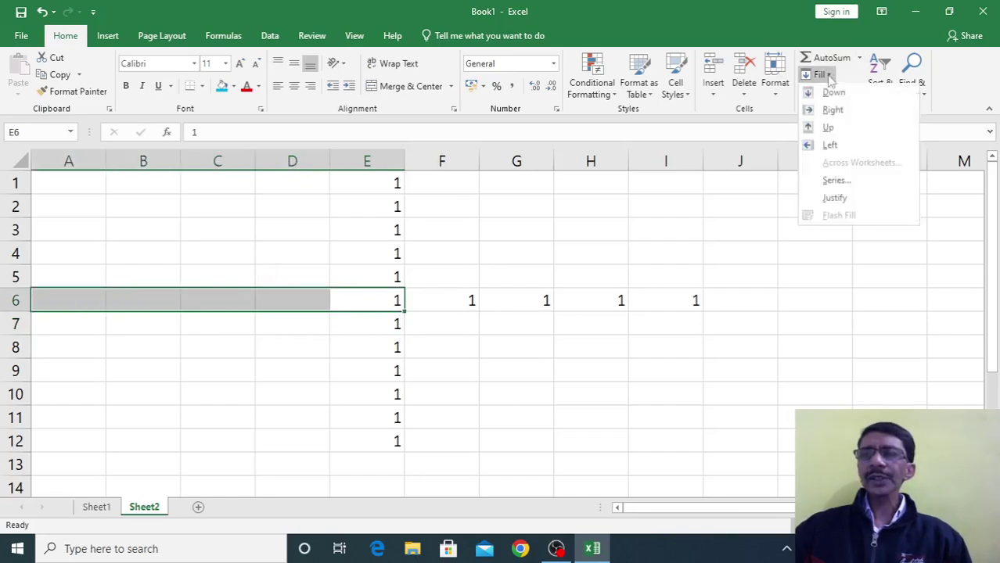
left_click(827, 145)
left_click(380, 413)
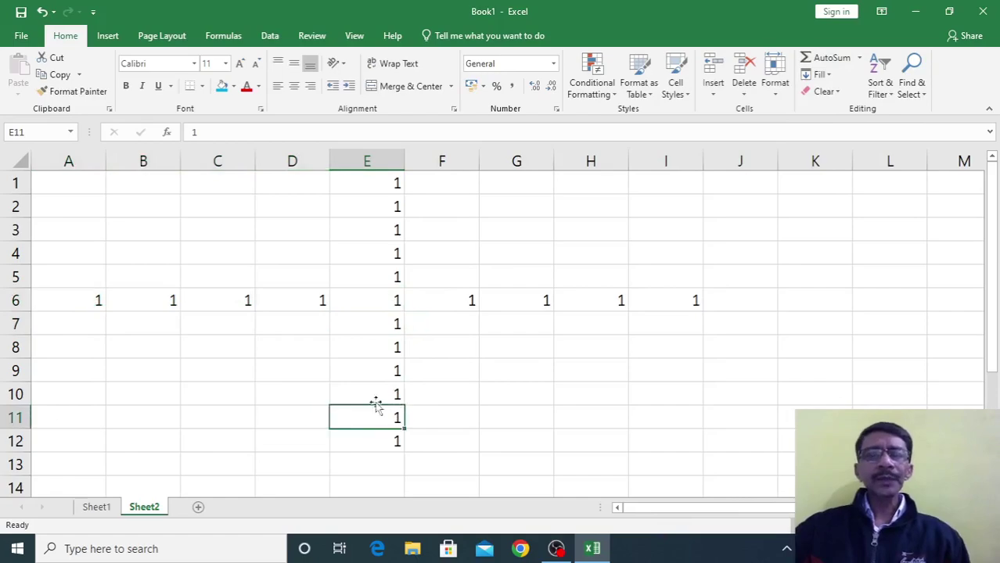
Fill the block A7:D10 with 1s from column E, redoing a mistaken first fill
left_click_drag(375, 322, 375, 381)
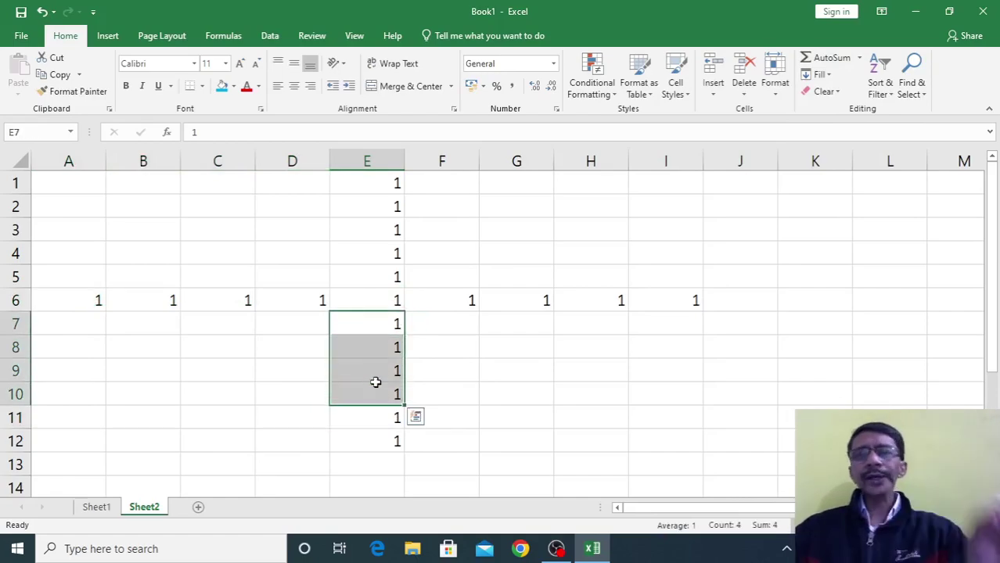
left_click(830, 76)
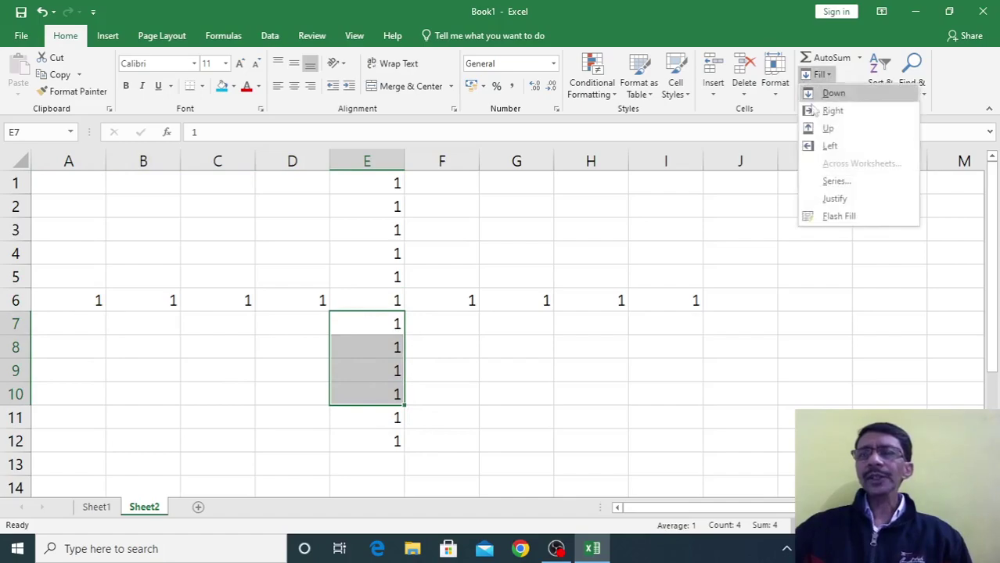
left_click(825, 145)
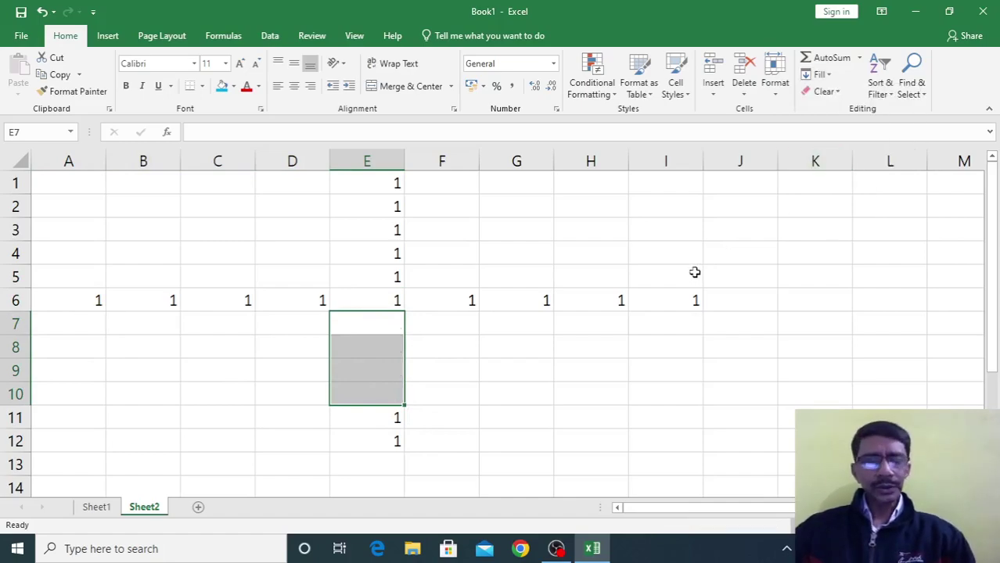
key("ctrl+d")
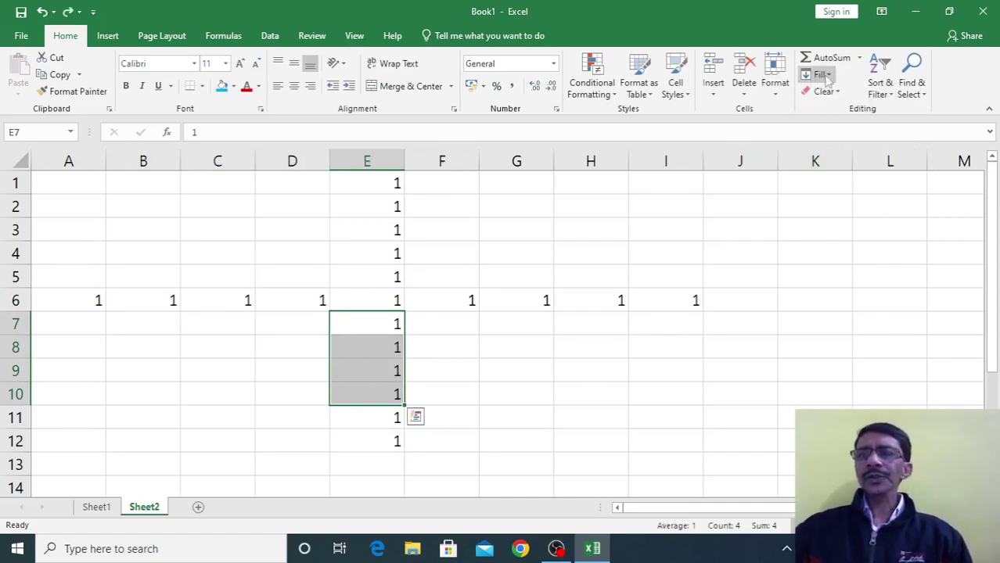
left_click(511, 387)
left_click_drag(359, 324, 74, 397)
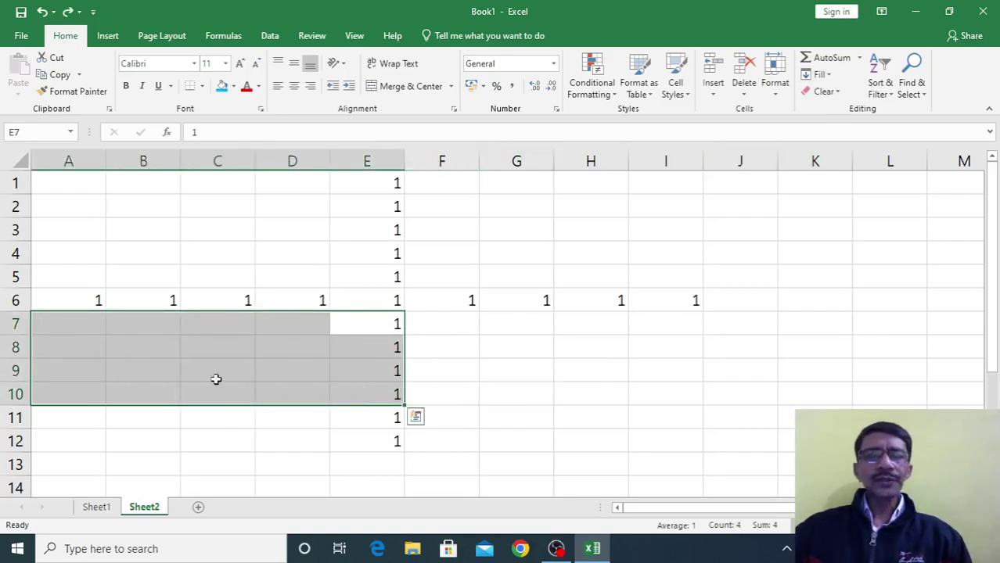
left_click(819, 74)
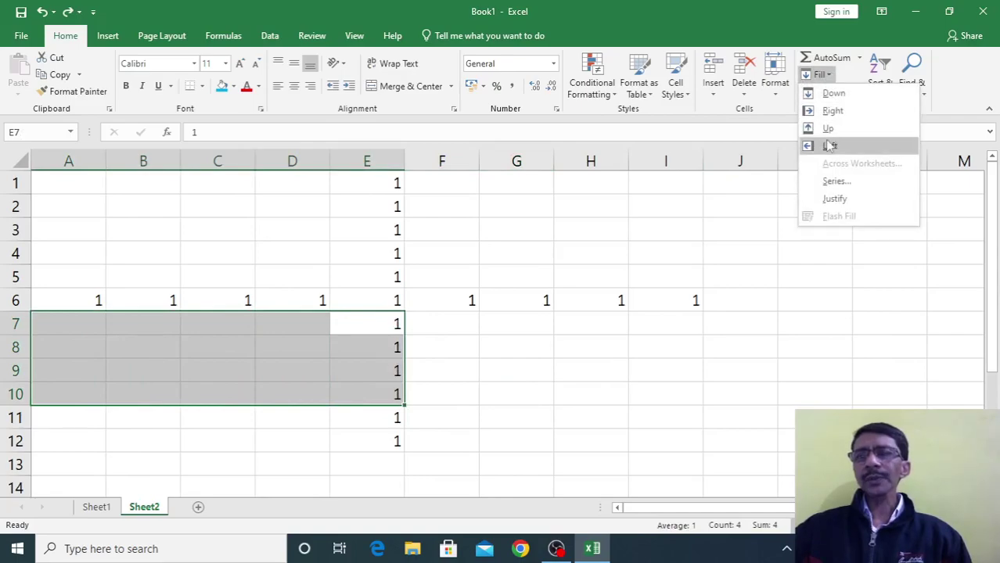
left_click(829, 147)
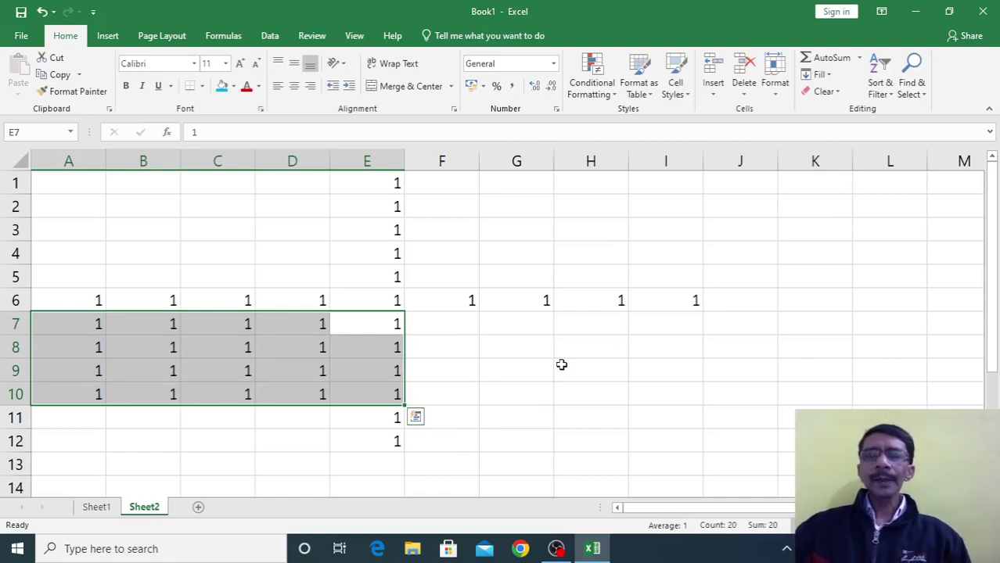
left_click(561, 365)
key("ctrl+a")
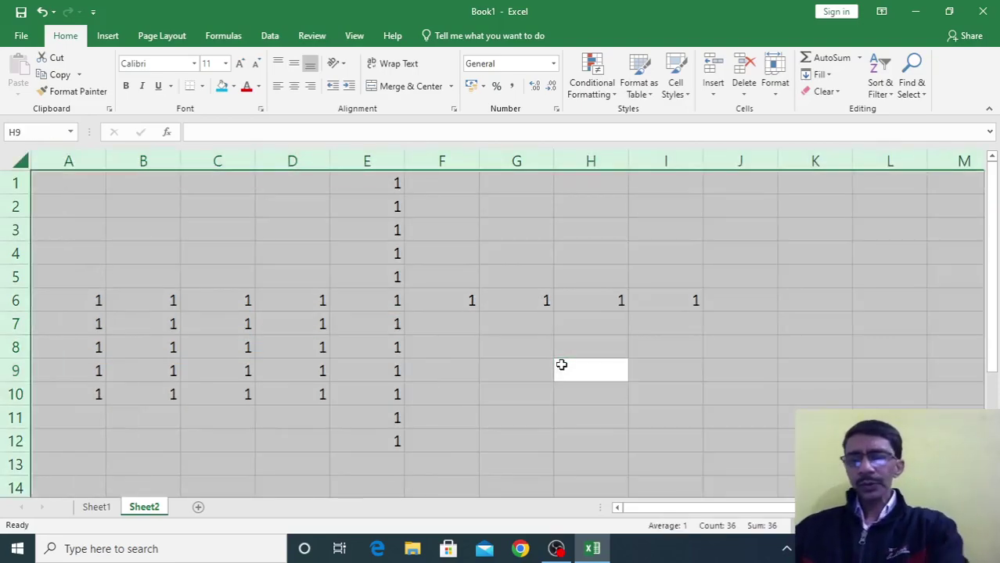
Clear the sheet of all 1s and enter 1 in cell F1
key("Delete")
left_click(561, 365)
left_click(430, 183)
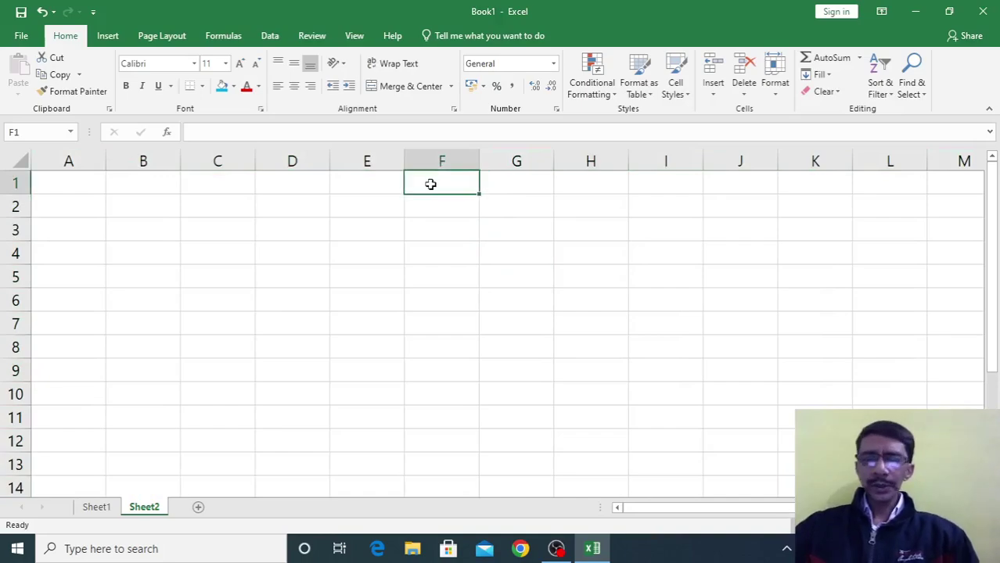
type("1")
key("Return")
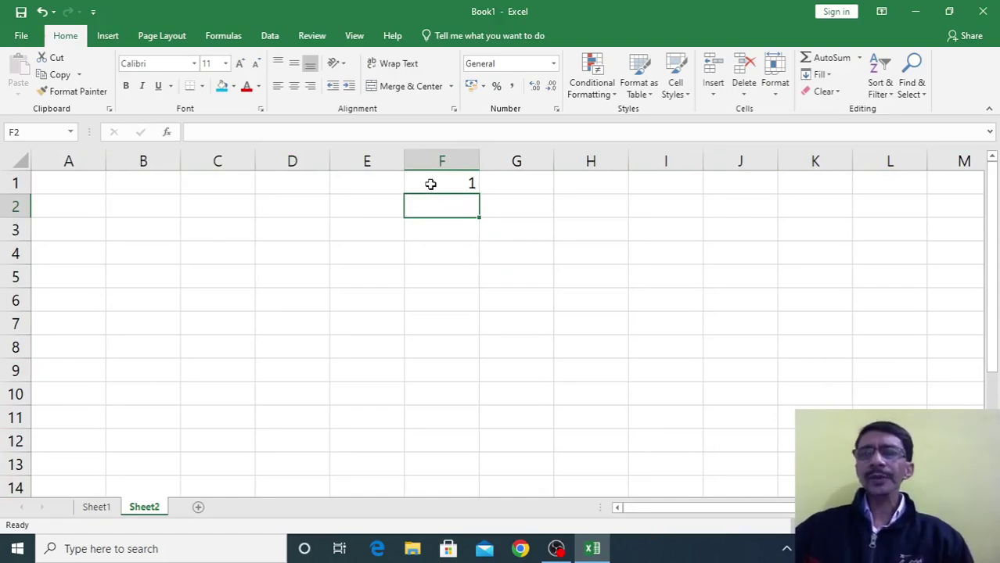
Enter a trial 2 in F2, try filling F1:F11 down, then undo it
left_click_drag(430, 184, 436, 420)
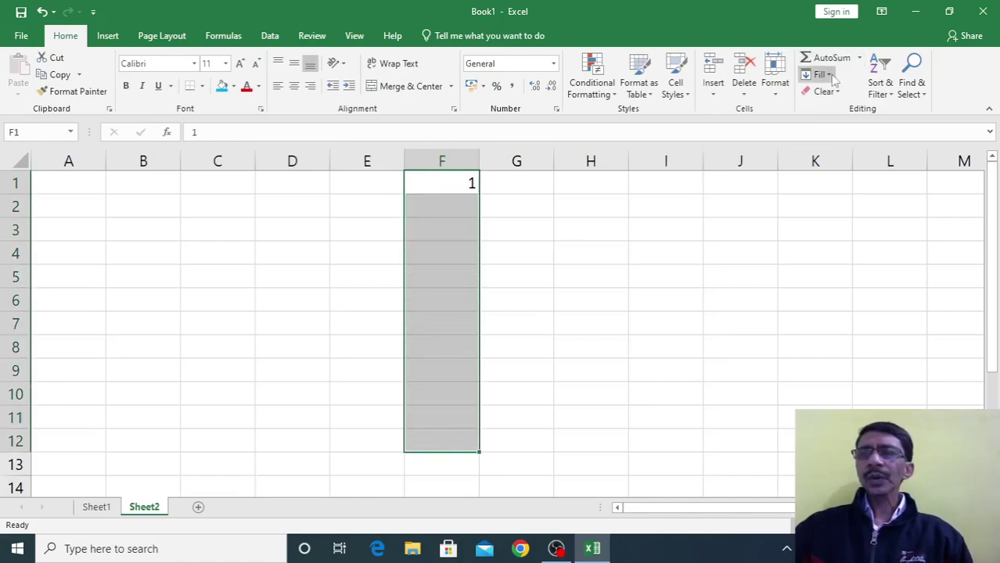
left_click(504, 301)
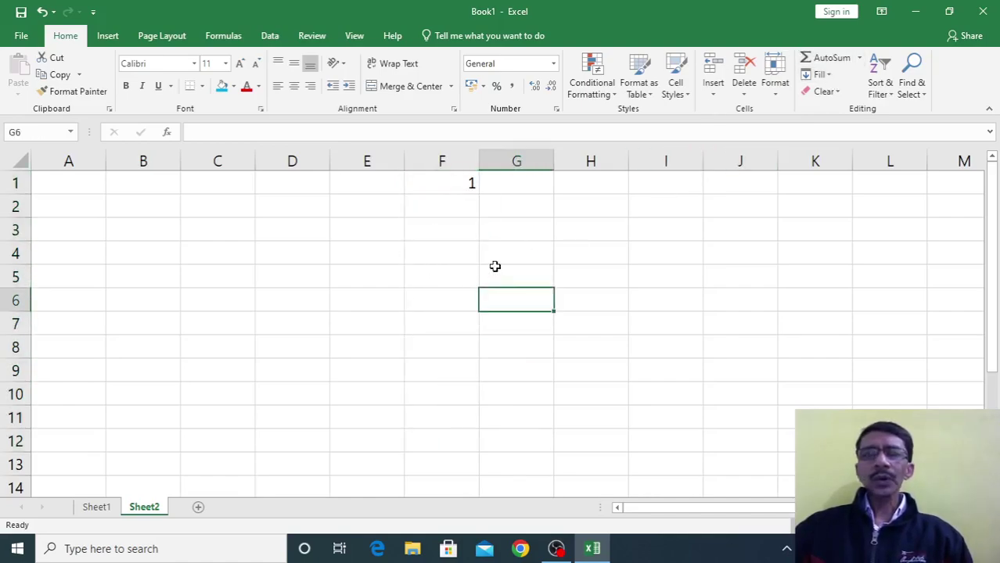
left_click(459, 204)
type("2")
left_click(453, 277)
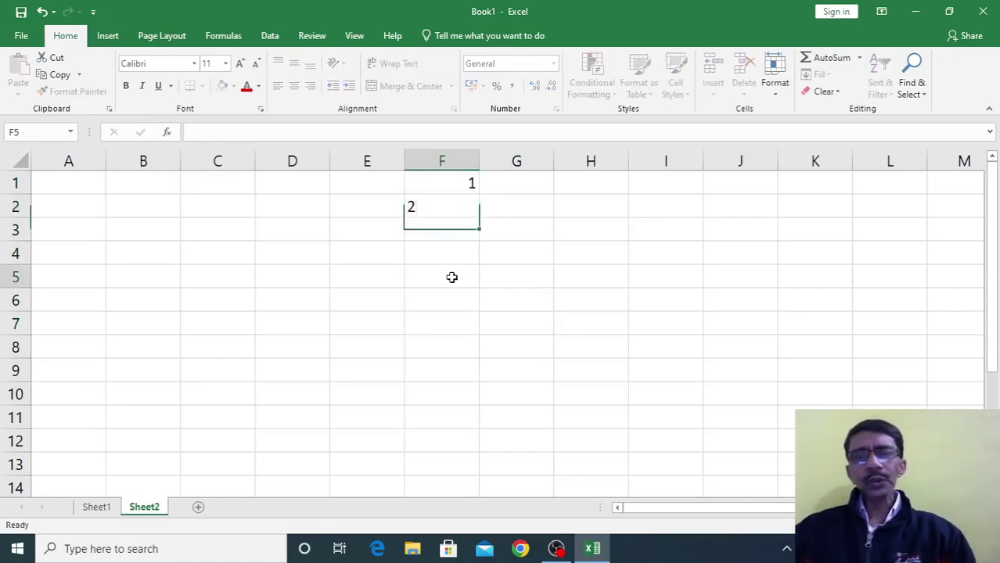
left_click_drag(447, 188, 464, 417)
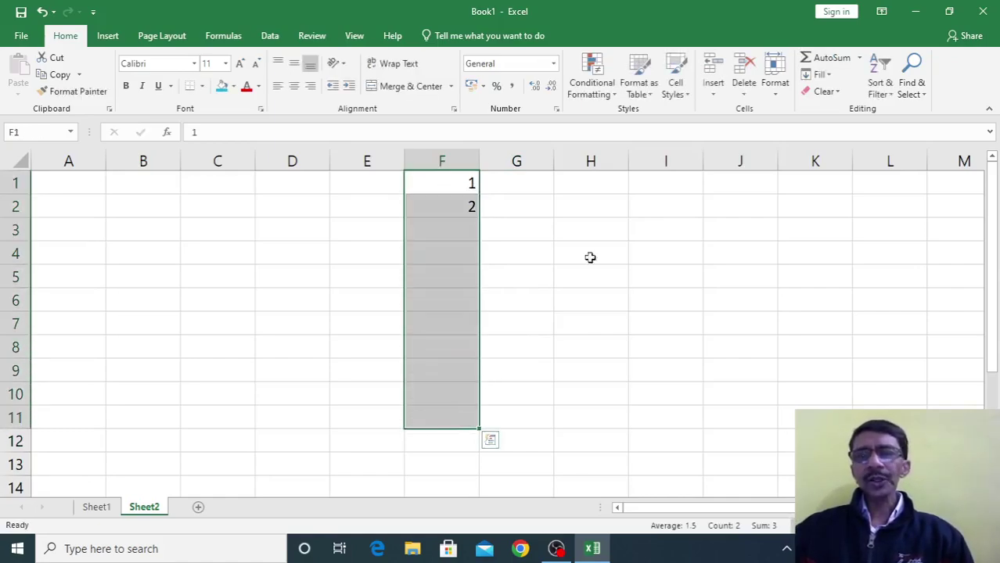
left_click(828, 75)
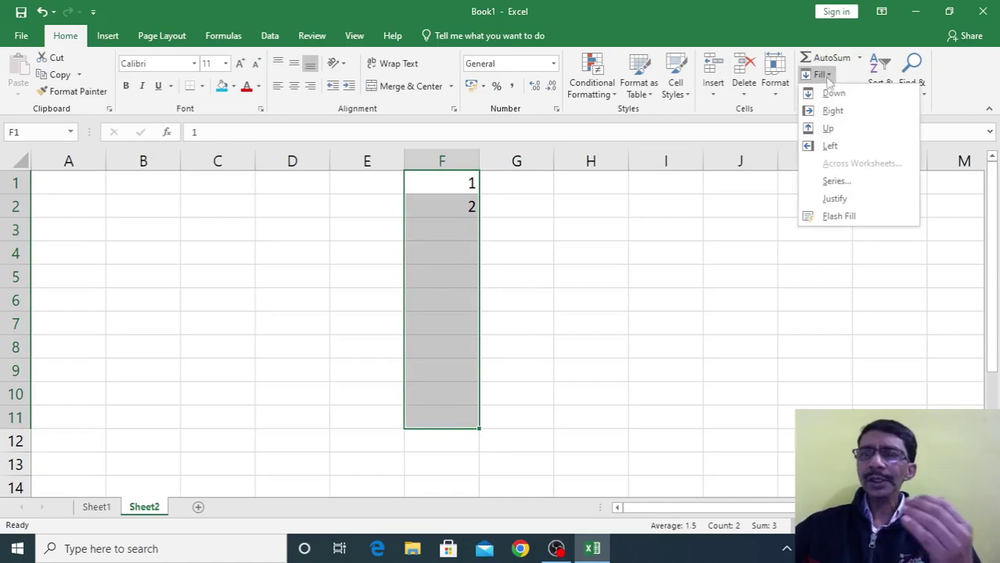
left_click(831, 93)
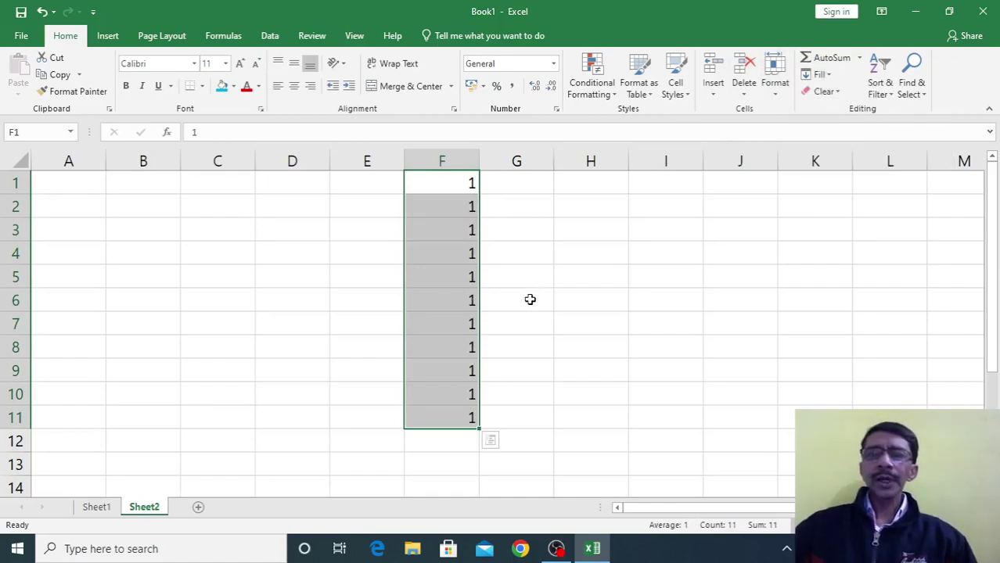
key("ctrl+z")
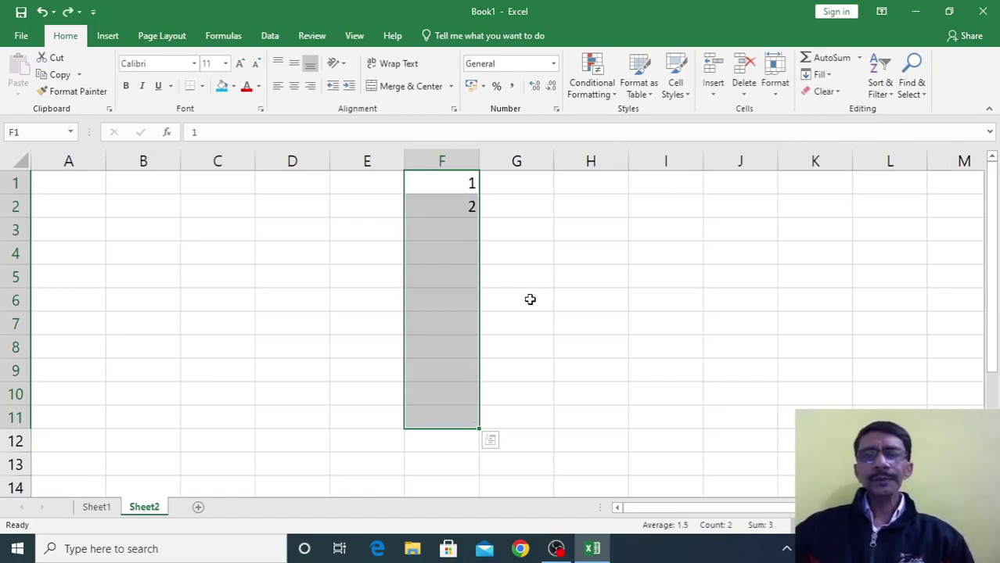
Delete the trial 2 from F2 so only the 1 in F1 remains
left_click(529, 298)
left_click_drag(454, 182, 455, 208)
left_click(452, 213)
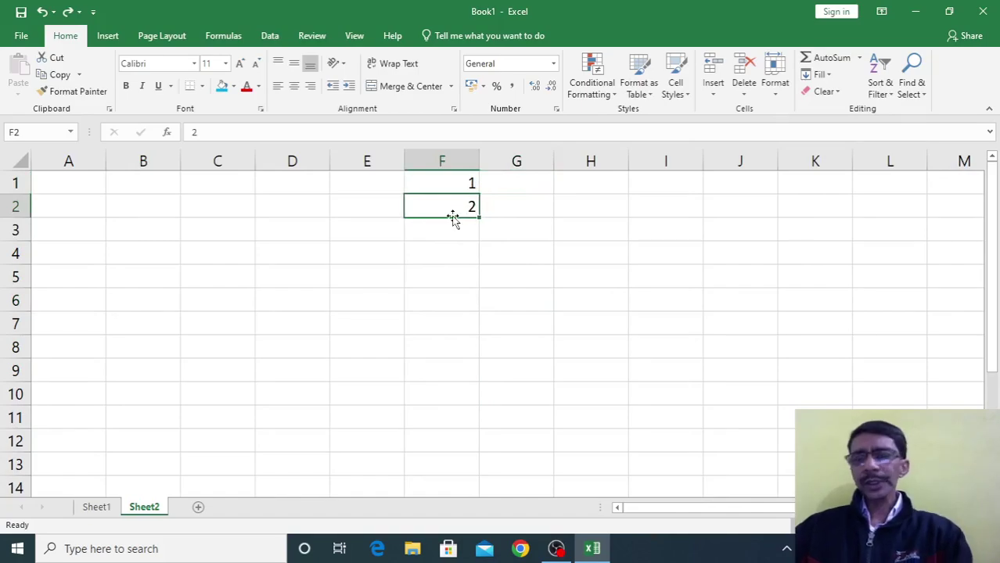
key("Delete")
left_click(460, 277)
left_click_drag(445, 183, 469, 438)
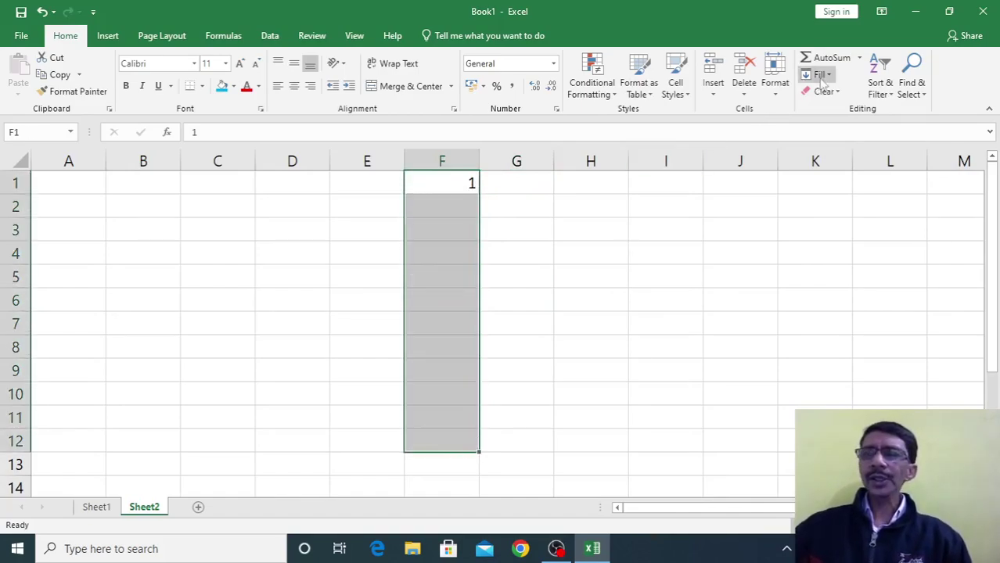
Fill F1:F12 with a linear column series, step 1, stop value 12
left_click(829, 75)
left_click(834, 179)
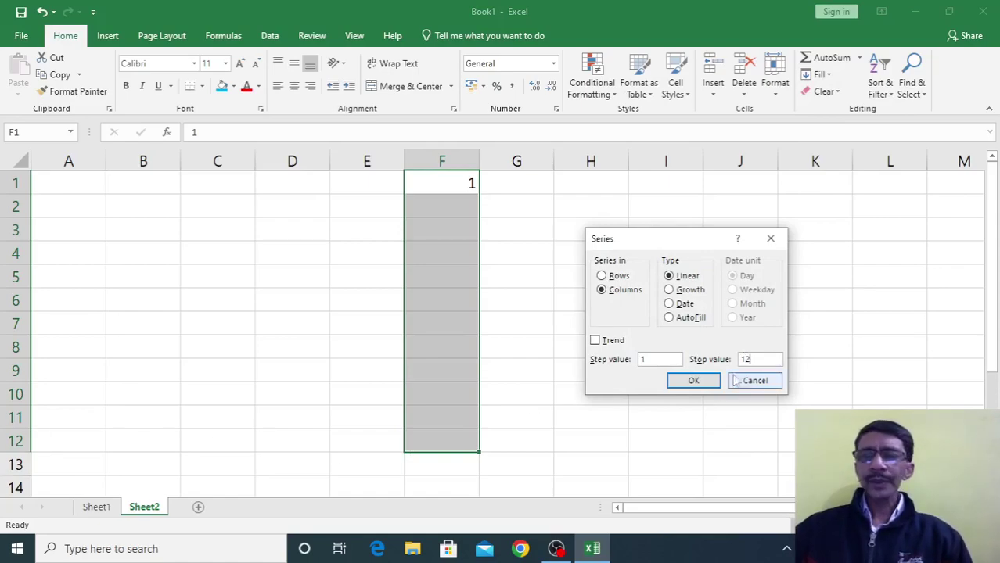
left_click(705, 380)
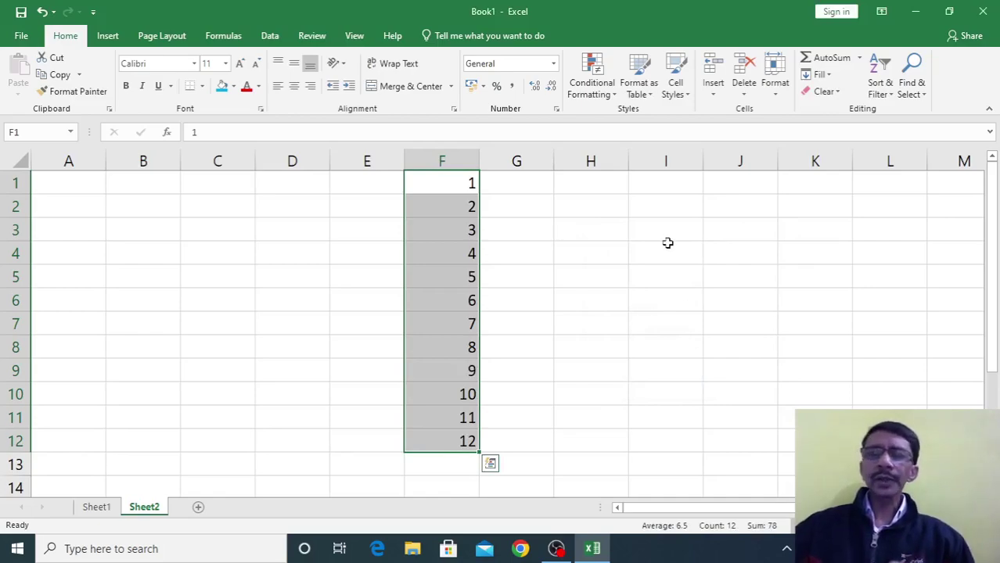
left_click(588, 347)
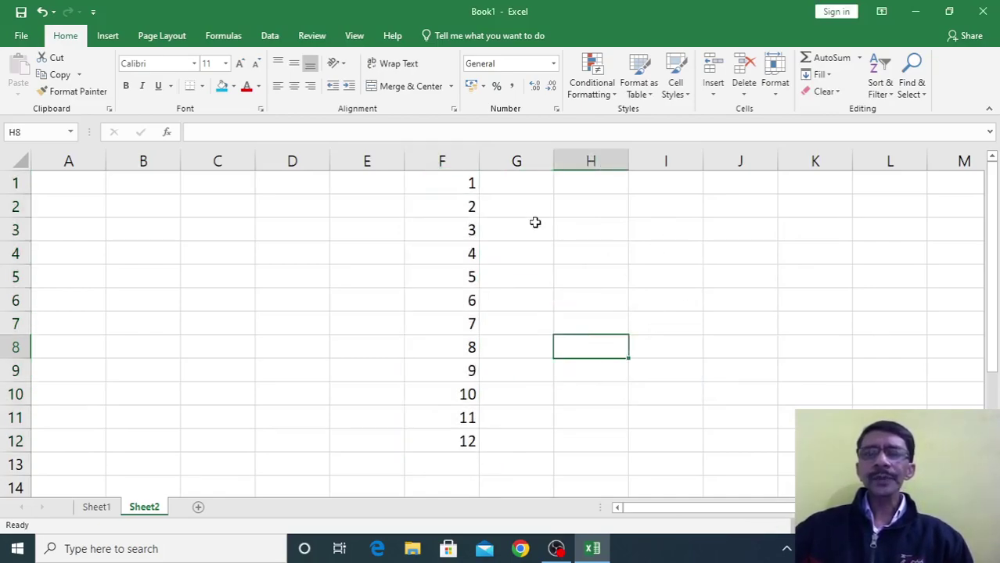
left_click(535, 223)
left_click(527, 185)
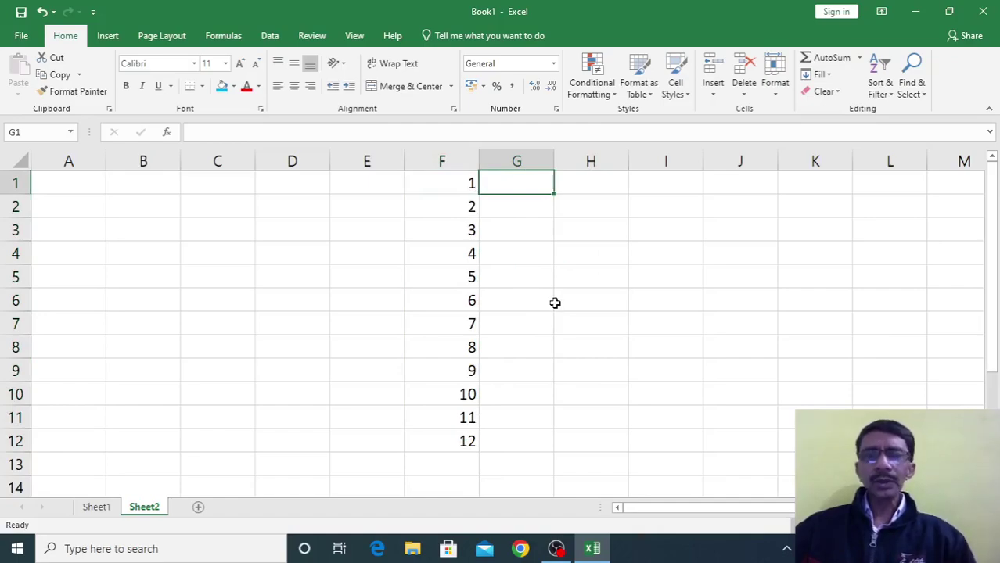
Enter 1 in G1 and fill a step-2 series giving odd numbers 1 to 11
type("1")
key("Return")
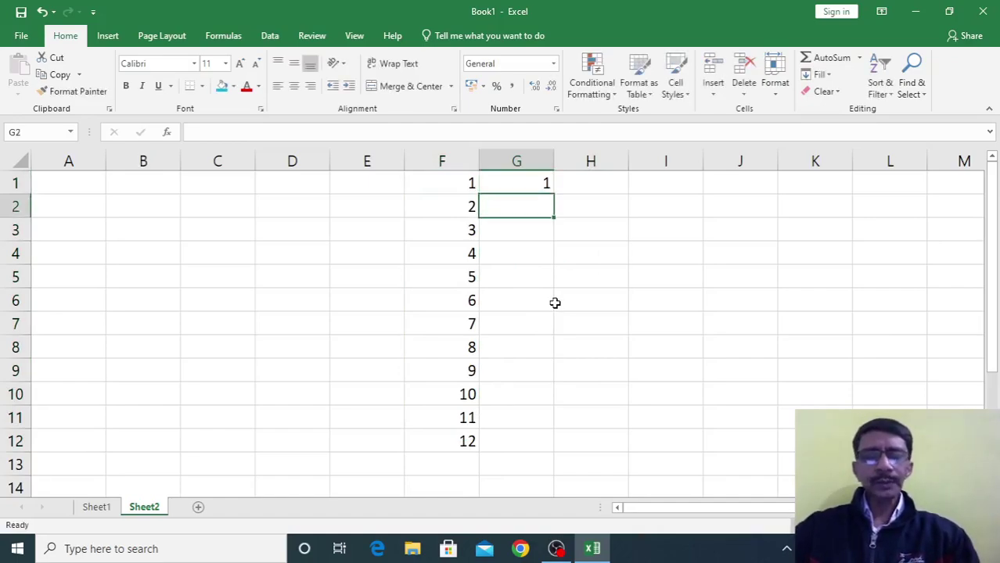
left_click_drag(524, 183, 524, 443)
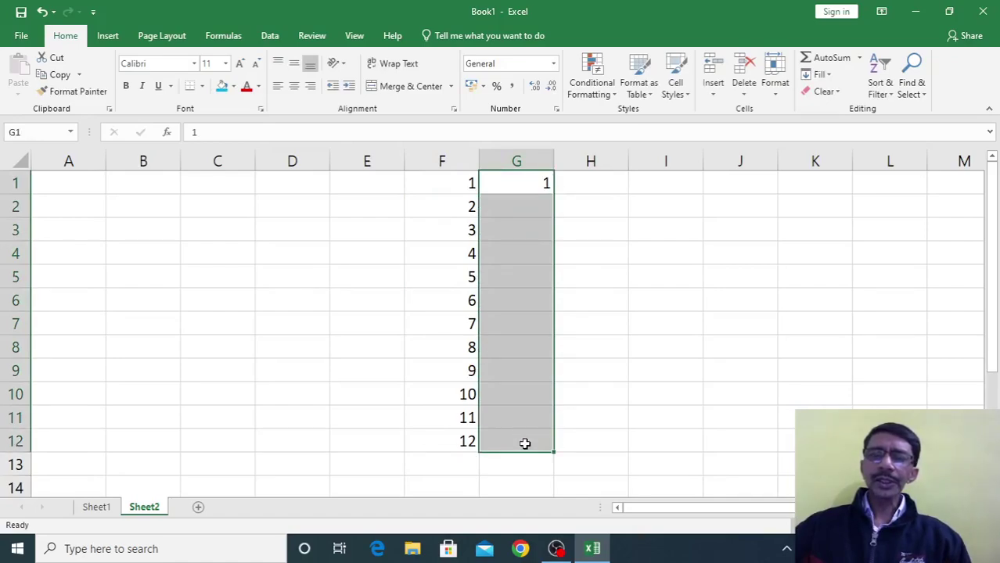
left_click(819, 75)
left_click(834, 180)
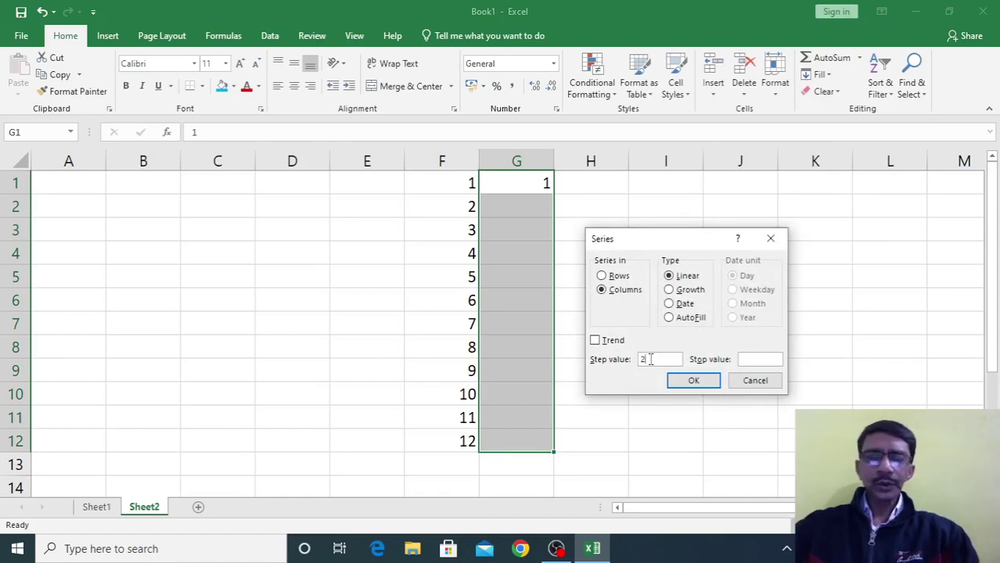
type("2")
left_click(751, 359)
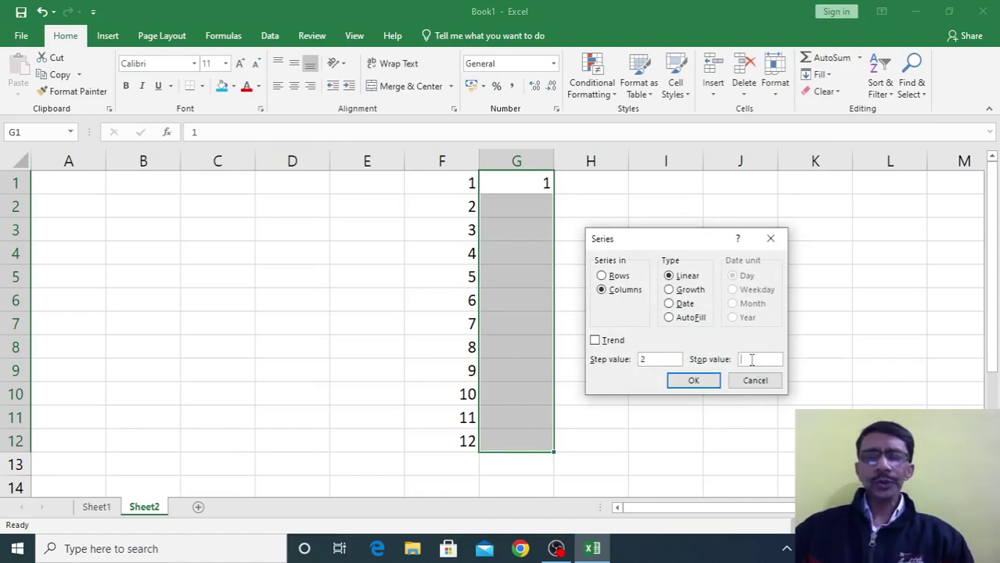
left_click(693, 380)
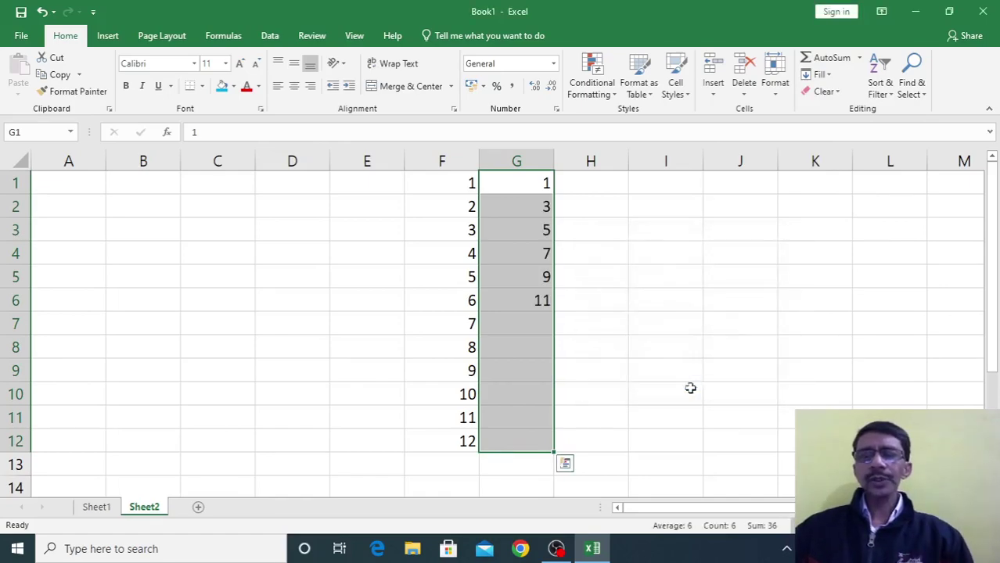
left_click(608, 419)
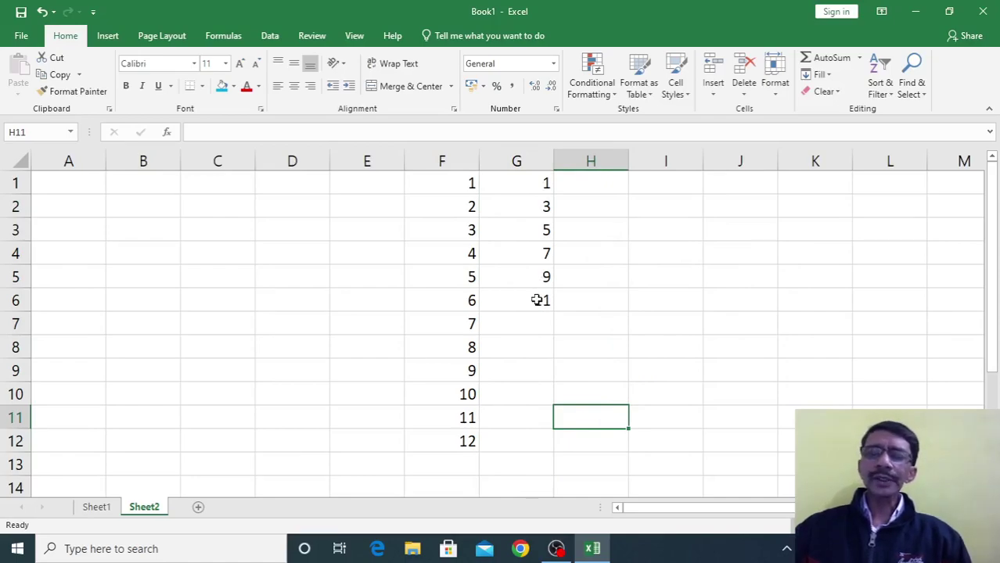
left_click(538, 300)
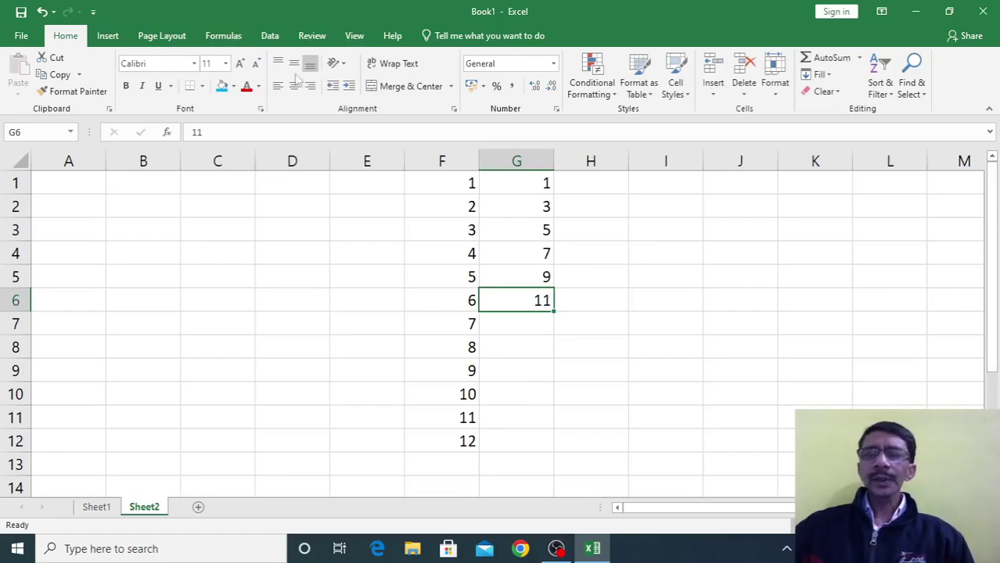
left_click(609, 190)
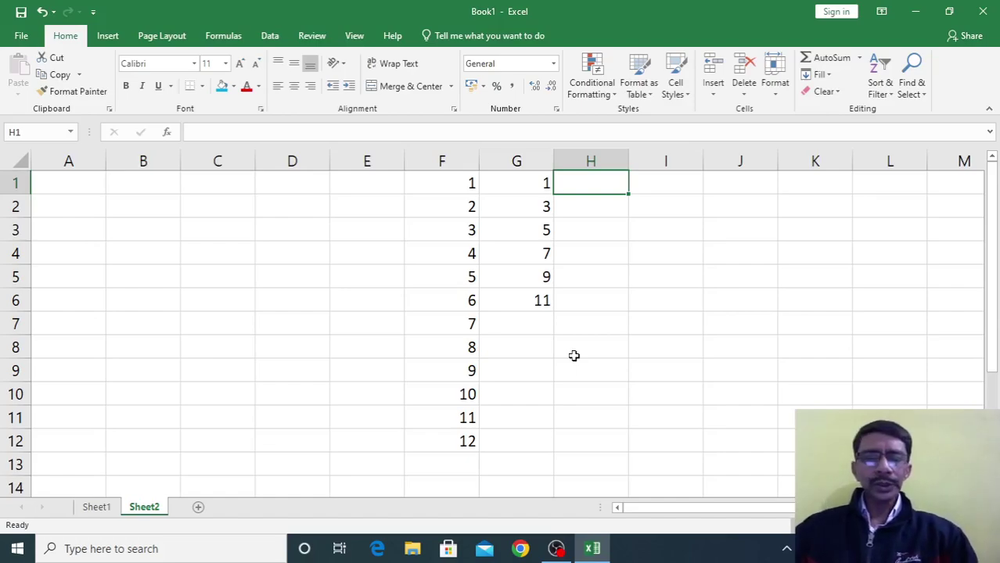
Enter 2 in H1 and fill H1:H13 as a series with step 2, stop 20
type("2")
left_click(573, 356)
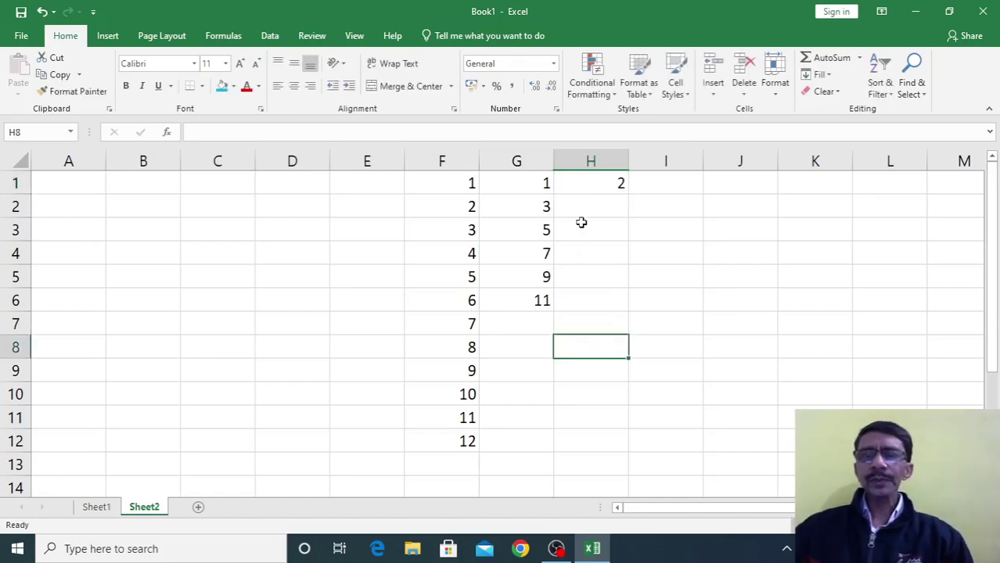
left_click(582, 182)
left_click_drag(582, 181, 592, 452)
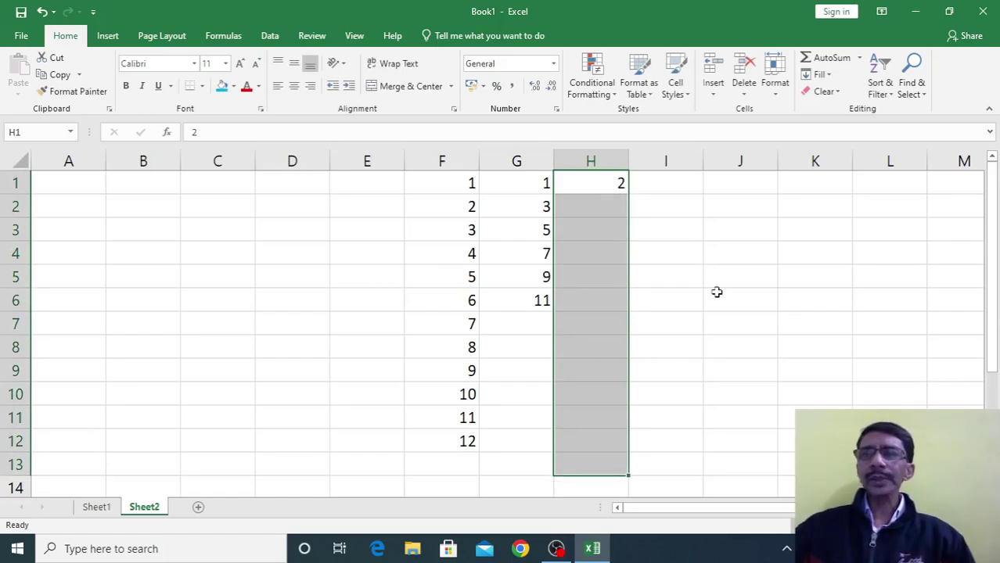
left_click(817, 74)
left_click(836, 181)
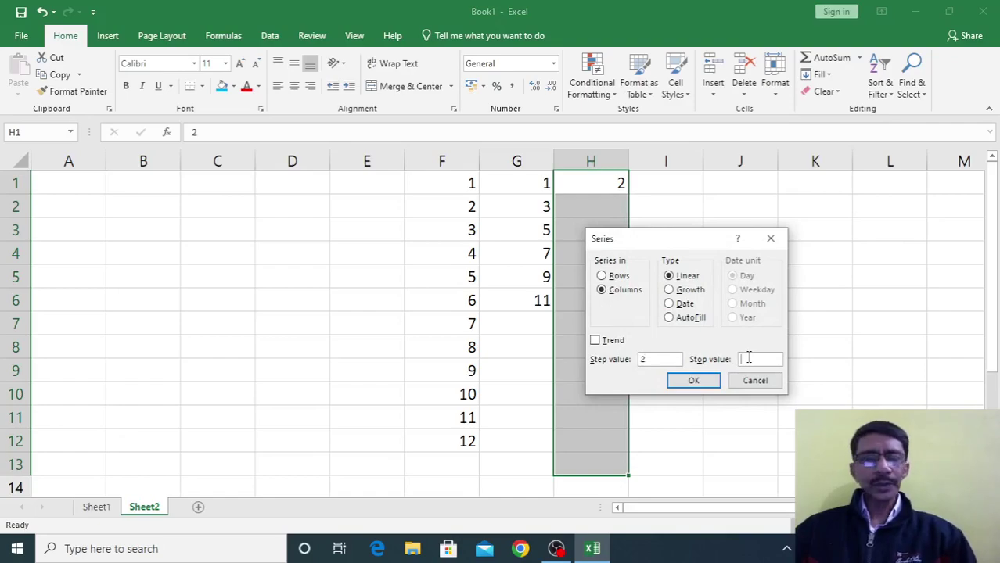
key("Return")
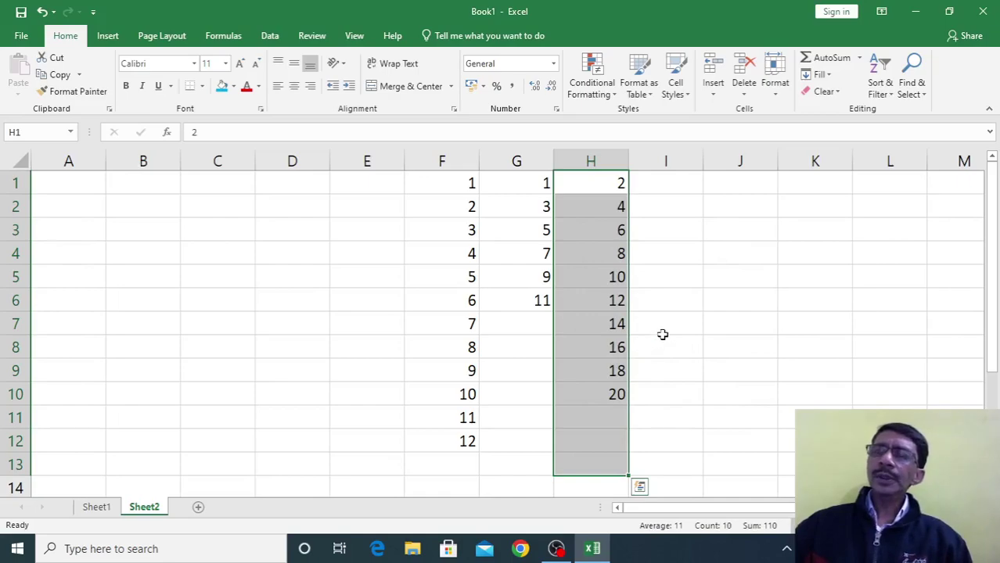
Enter 5 in cell D1
left_click(292, 184)
type("5")
key("Return")
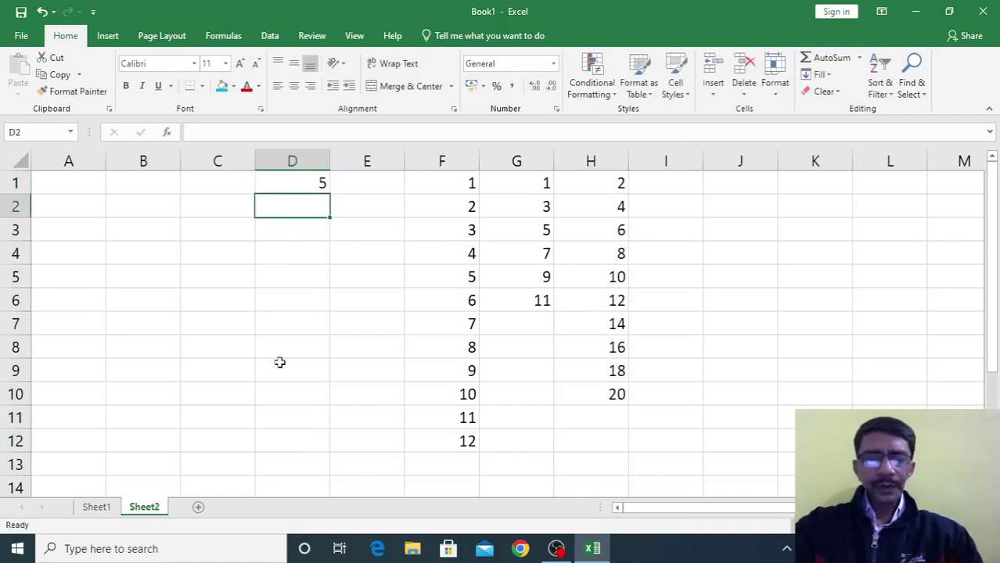
Enter 25 in D2 and extend 5, 25 down into the step-20 series ending at 205
type("25")
key("Return")
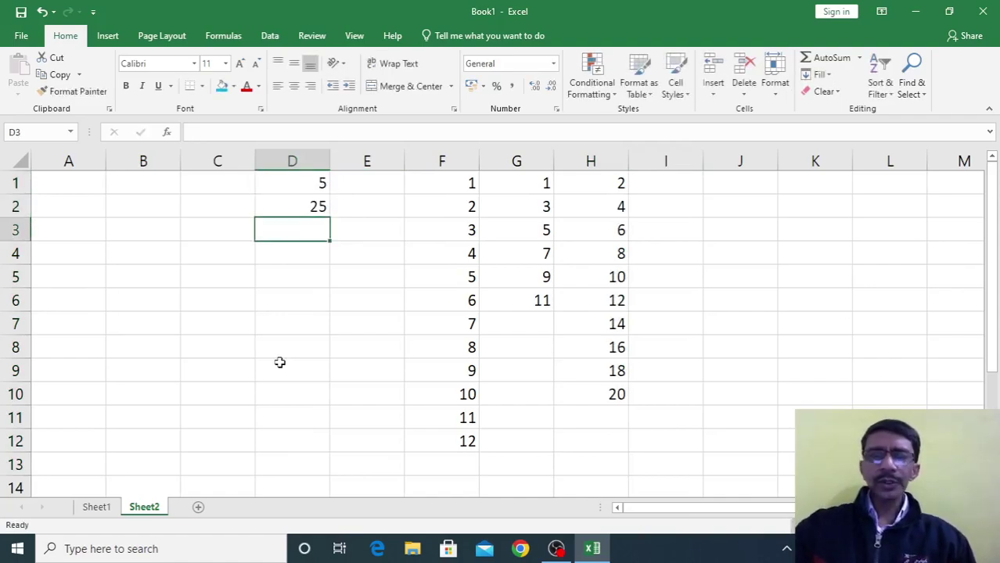
left_click_drag(281, 183, 327, 430)
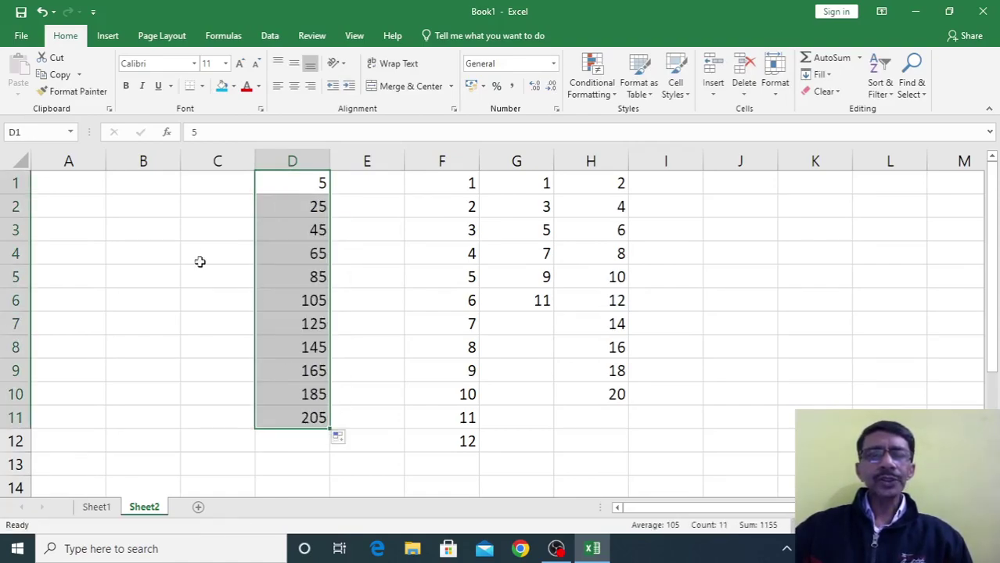
left_click(191, 181)
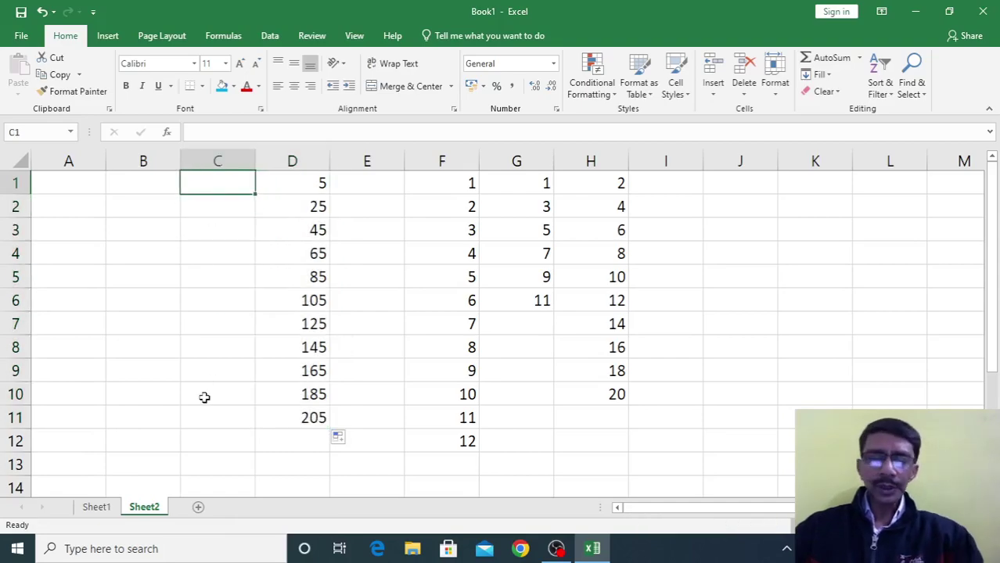
Enter the seed values 5 in C1 and 25 in C2
type("5")
key("Return")
type("25")
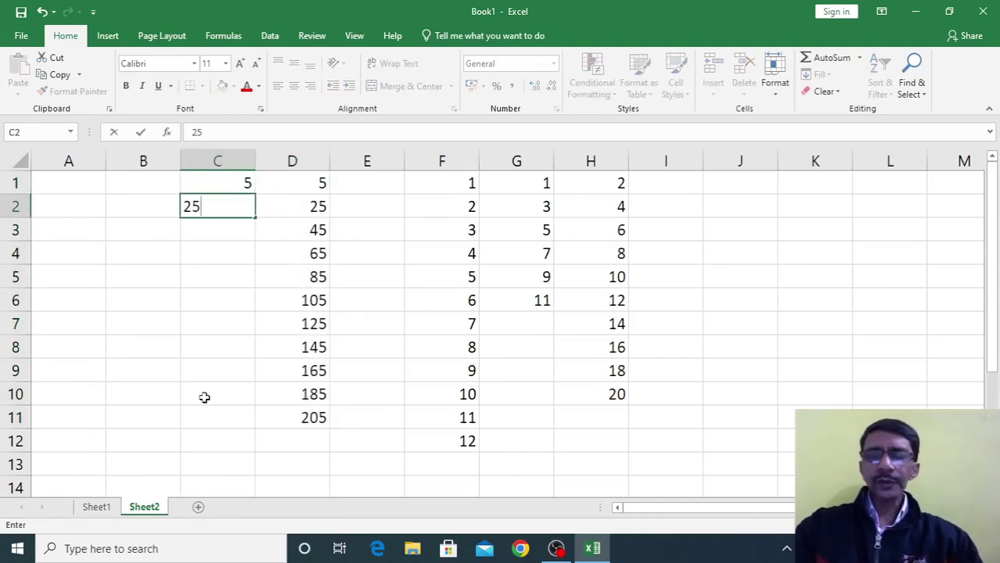
key("Return")
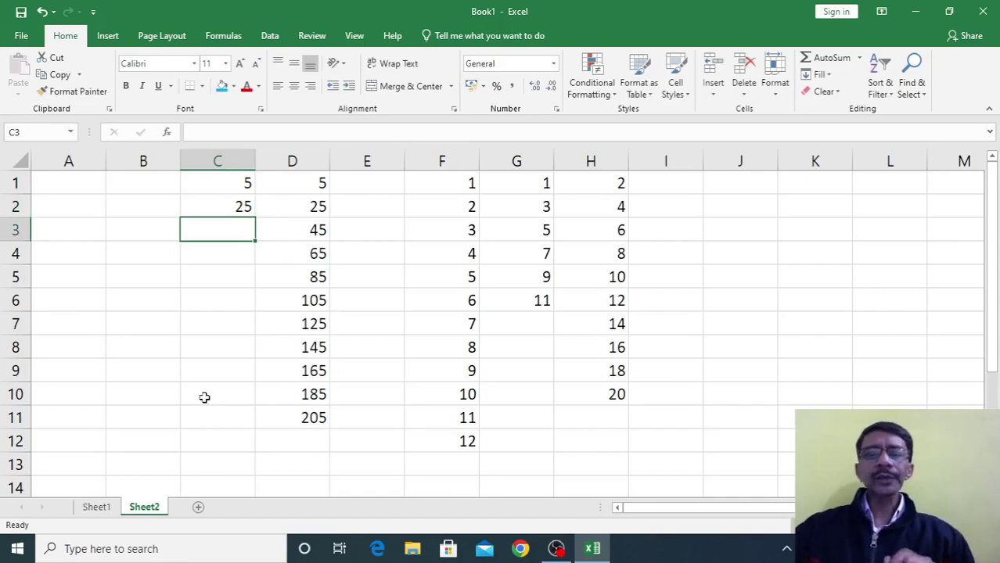
Fill column C as a Growth series with step value 5, giving 5 to 15625
left_click_drag(205, 183, 205, 398)
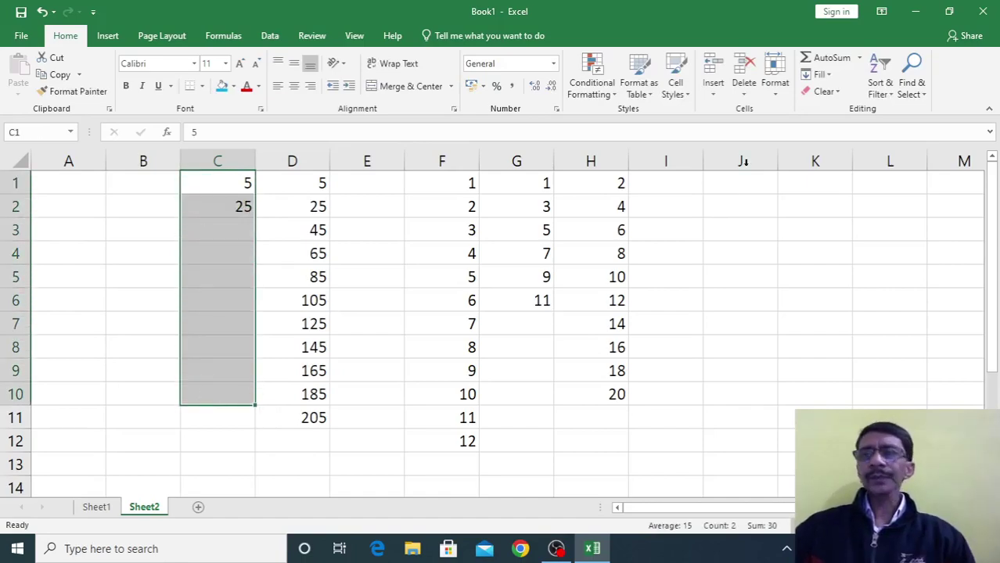
left_click(819, 74)
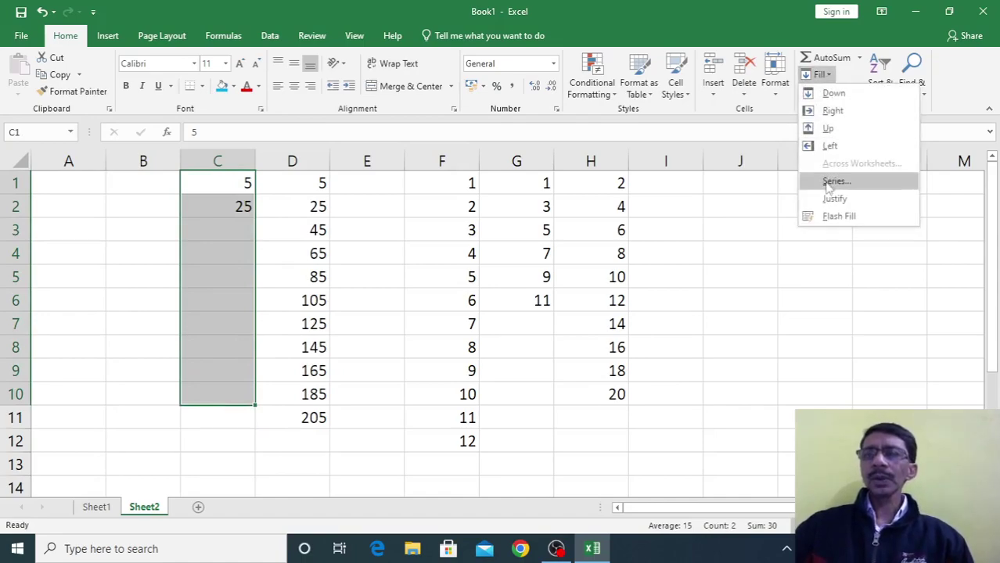
left_click(829, 181)
left_click(669, 289)
left_click_drag(661, 359, 643, 359)
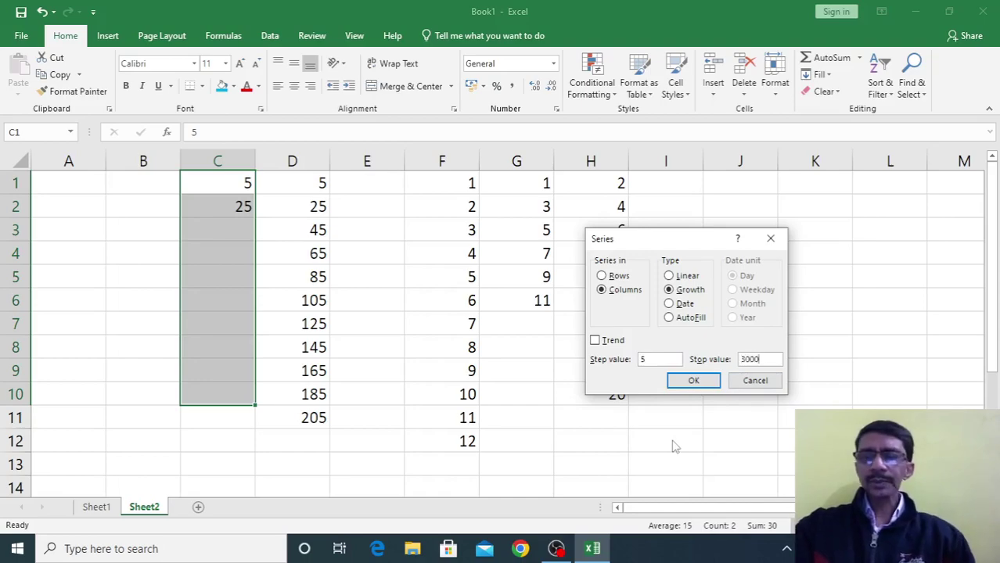
left_click(686, 379)
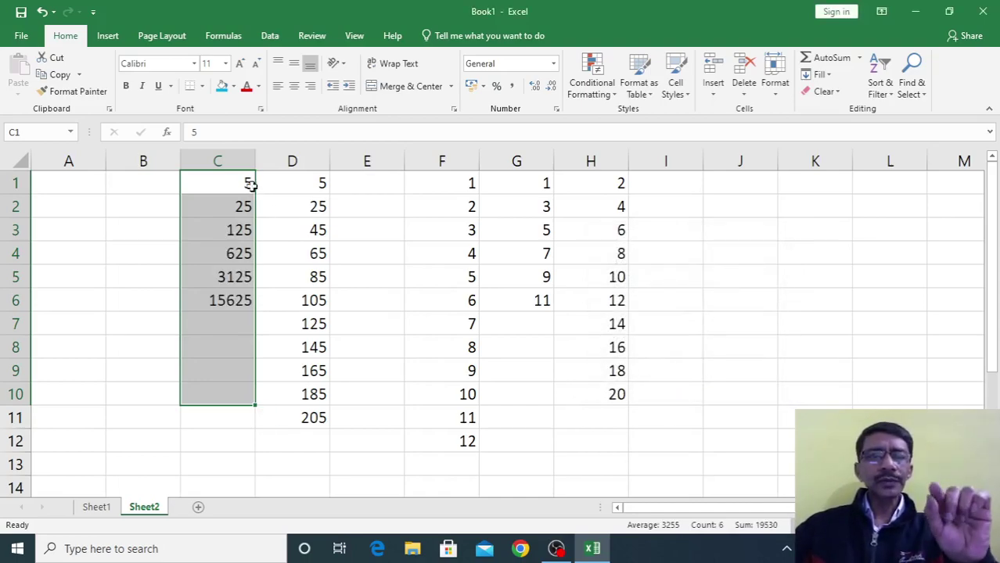
left_click(412, 432)
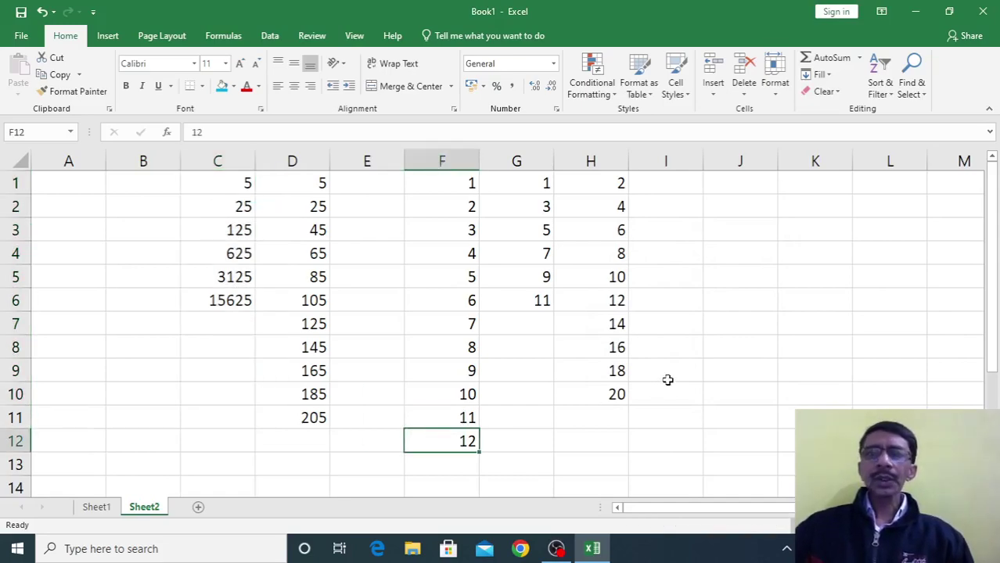
left_click(827, 75)
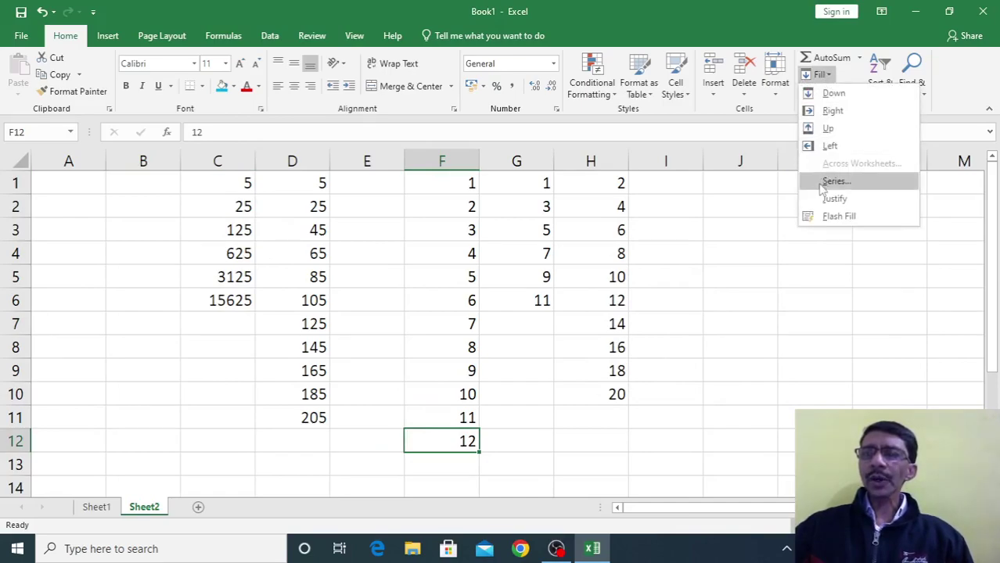